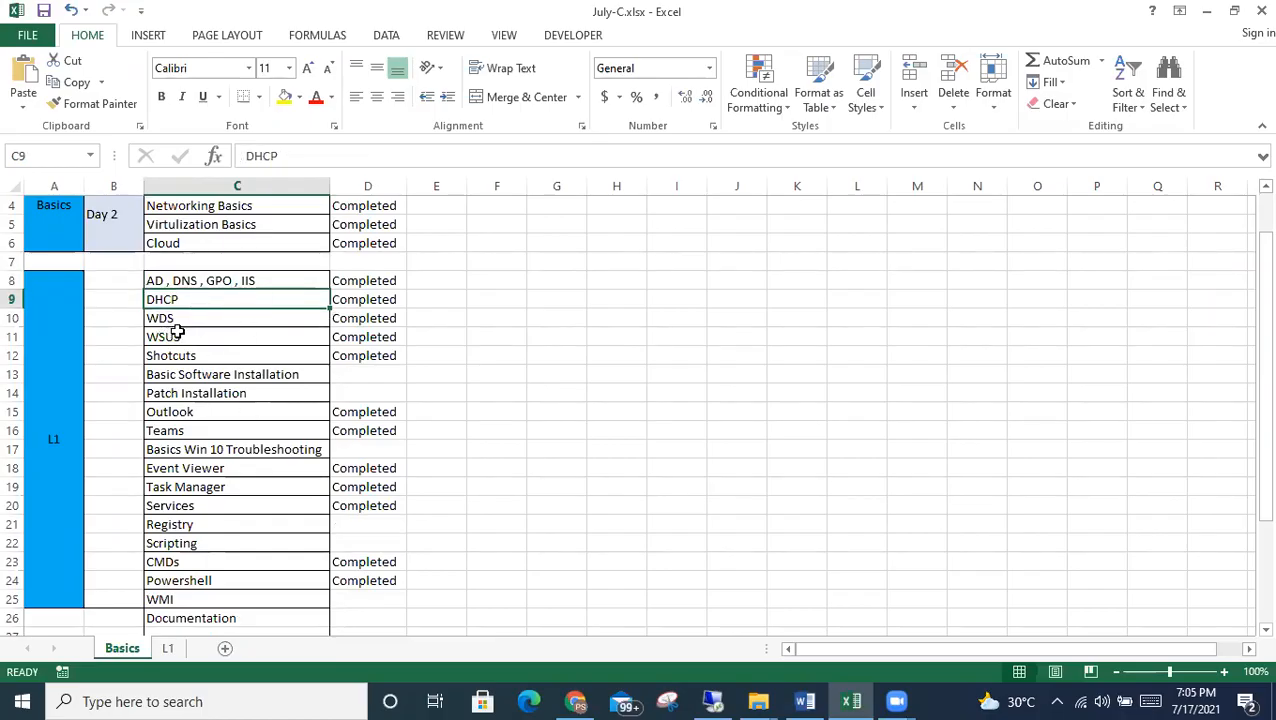
Go through the L1 training topics in the Basics sheet, from AD, DNS, GPO, IIS and DHCP through WDS, WSUS, Shotcuts to Outlook
{"action": "left_click", "coordinate": [183, 282]}
{"action": "left_click", "coordinate": [183, 297], "text": "ctrl"}
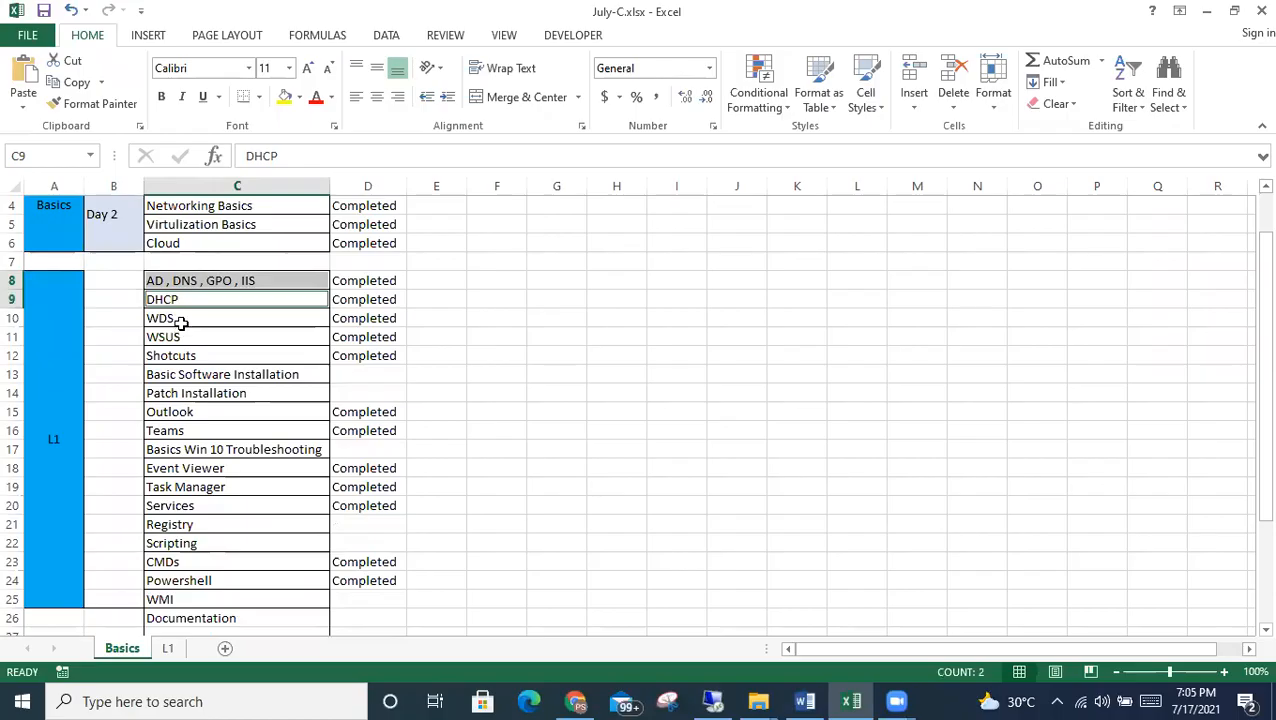
{"action": "left_click", "coordinate": [181, 318]}
{"action": "left_click", "coordinate": [186, 337]}
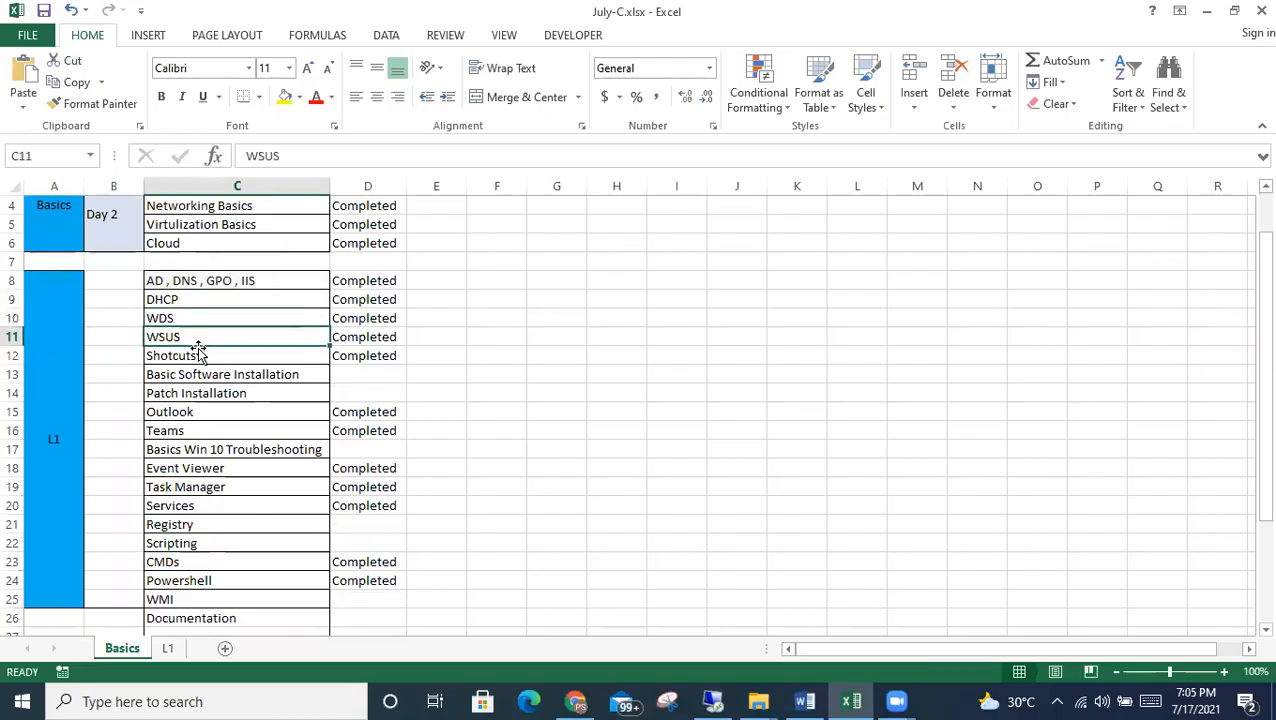
{"action": "left_click", "coordinate": [207, 355]}
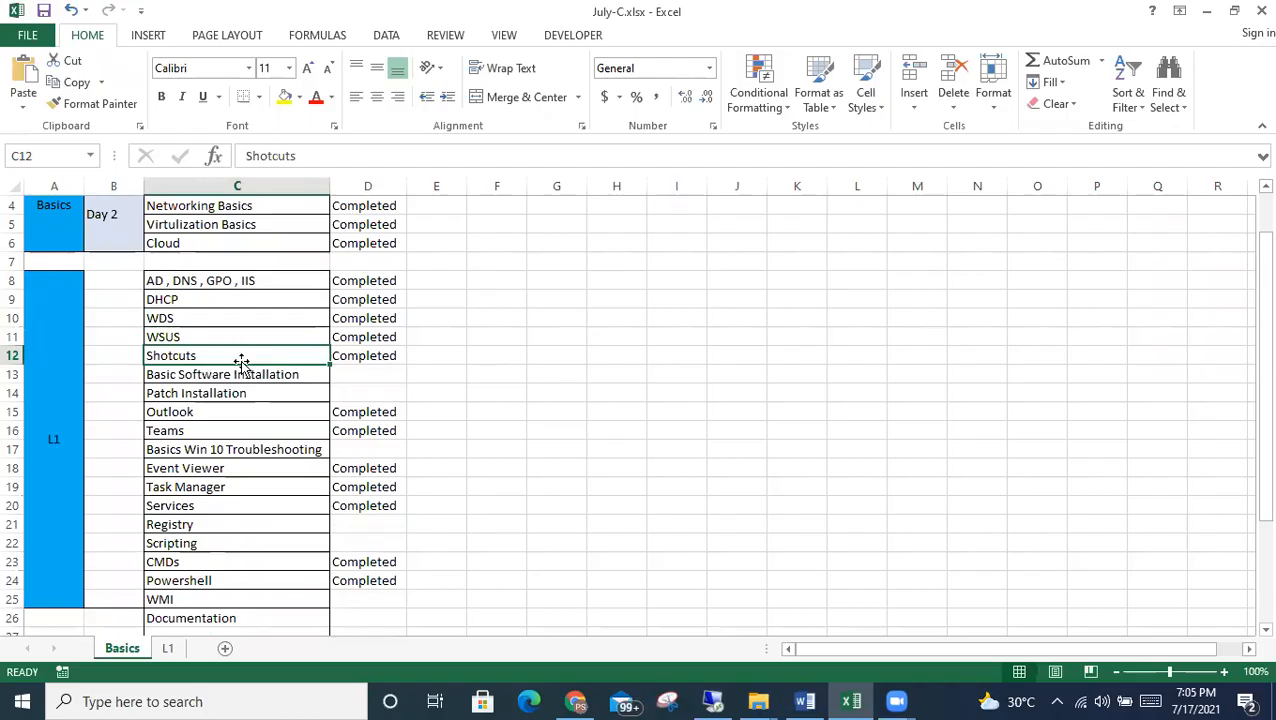
{"action": "scroll", "coordinate": [241, 362], "scroll_direction": "down", "scroll_amount": 1}
{"action": "left_click", "coordinate": [200, 356]}
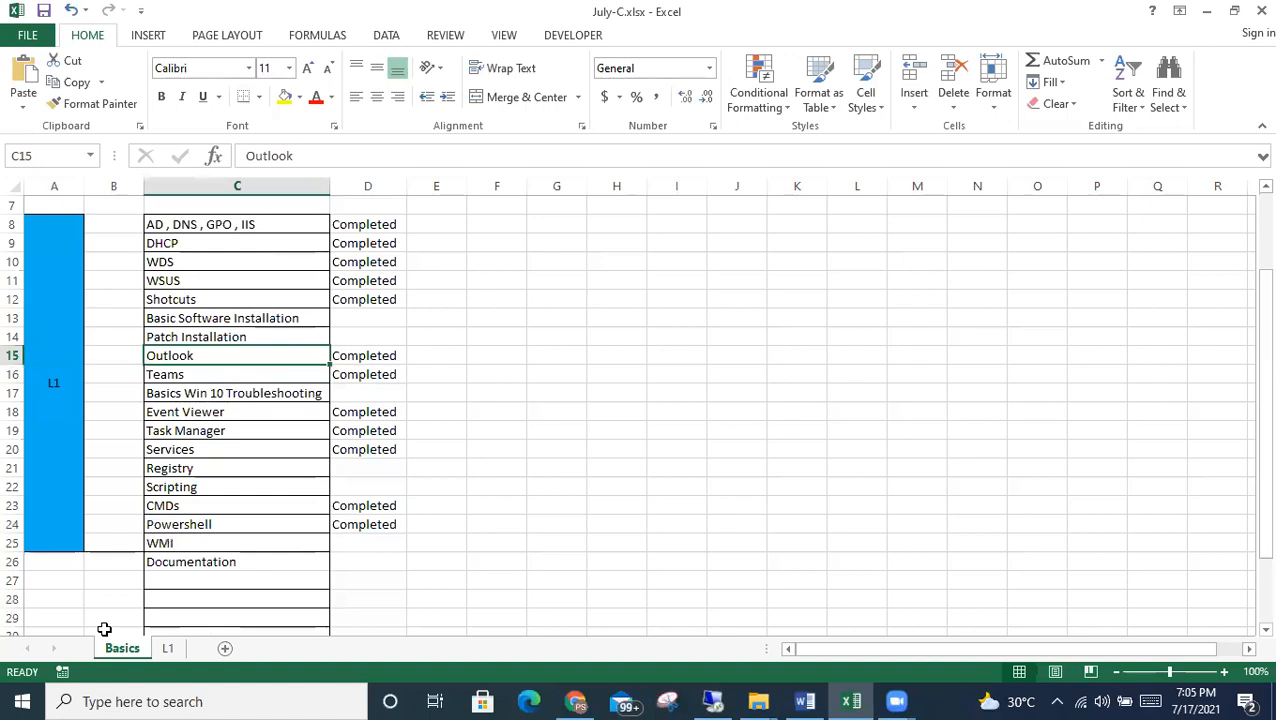
Find and launch Outlook 2013 from the Windows search
{"action": "left_click", "coordinate": [24, 701]}
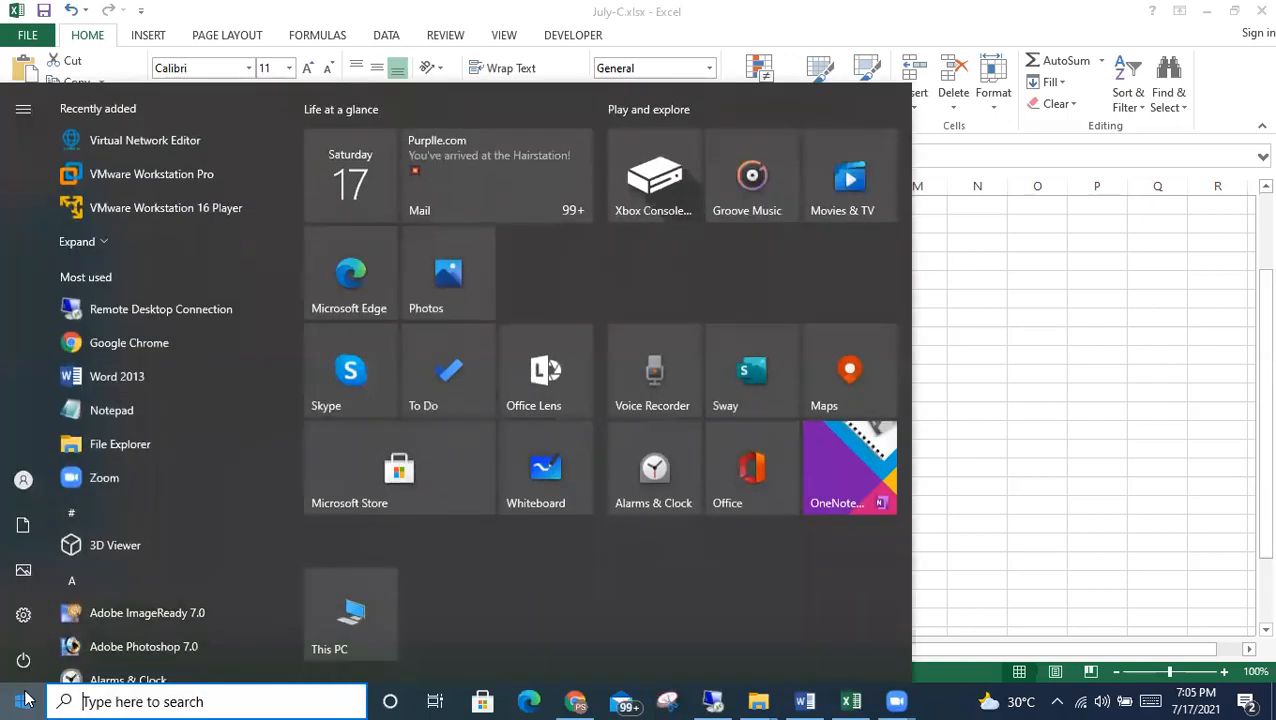
{"action": "type", "text": "out"}
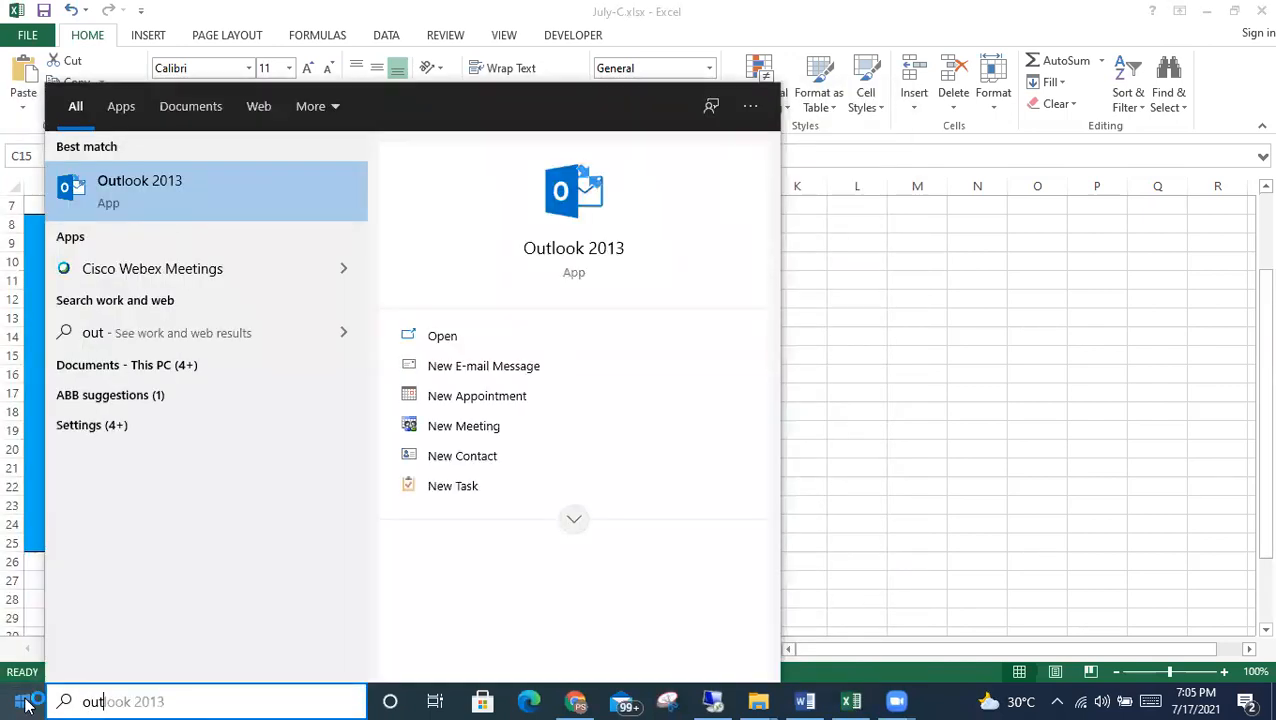
{"action": "key", "text": "Return"}
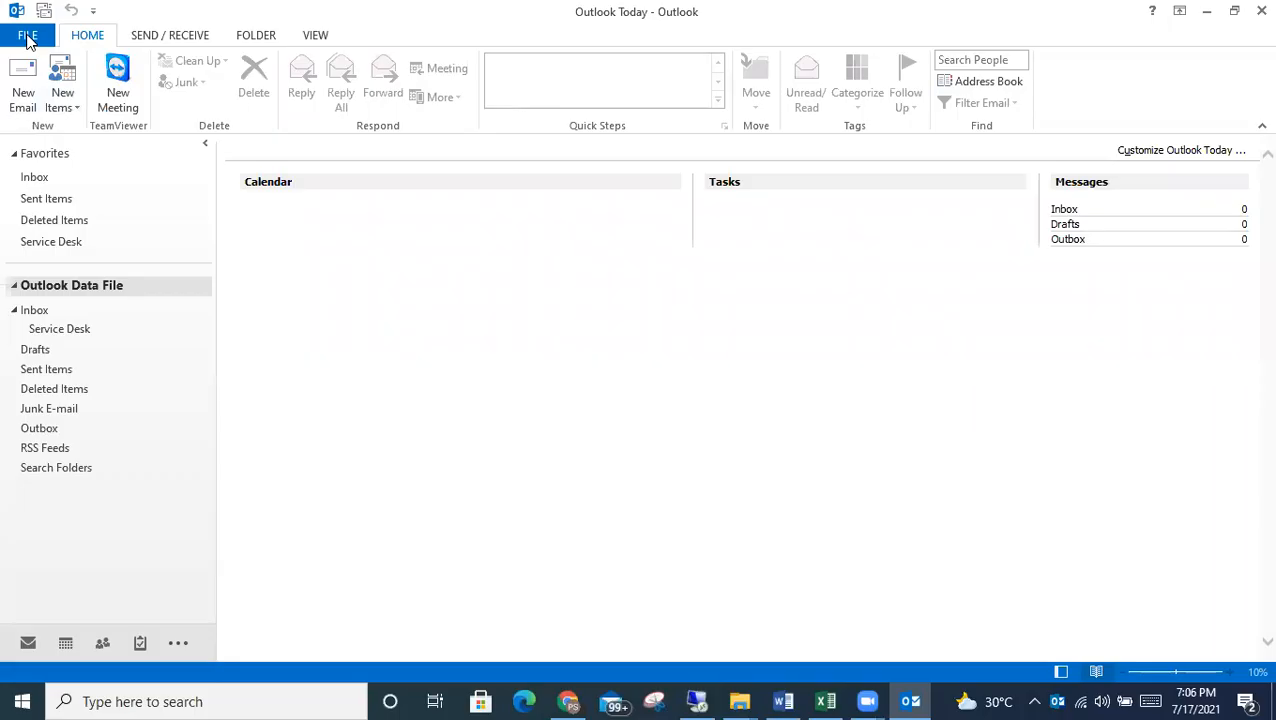
Show the Add Account setup with its name, e-mail address and password fields, then cancel it without adding an account
{"action": "left_click", "coordinate": [27, 37]}
{"action": "left_click", "coordinate": [28, 38]}
{"action": "left_click", "coordinate": [28, 34]}
{"action": "left_click", "coordinate": [28, 34]}
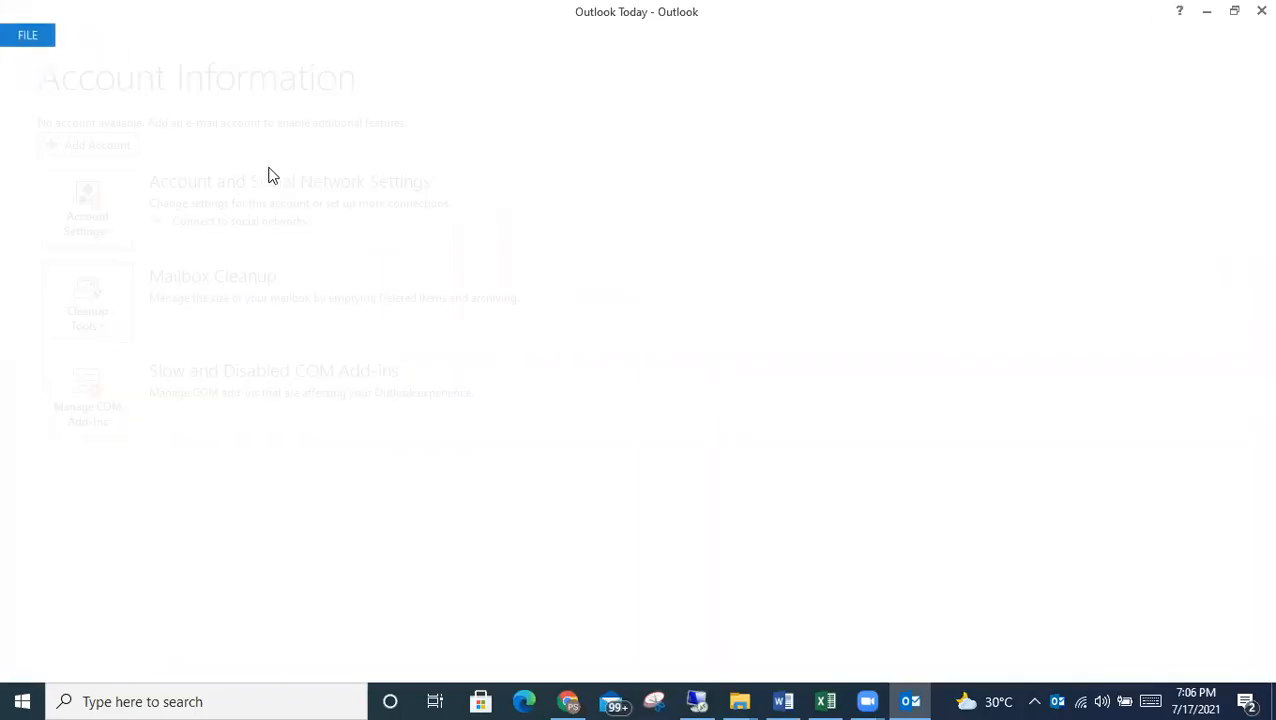
{"action": "left_click", "coordinate": [26, 40]}
{"action": "key", "text": "Escape"}
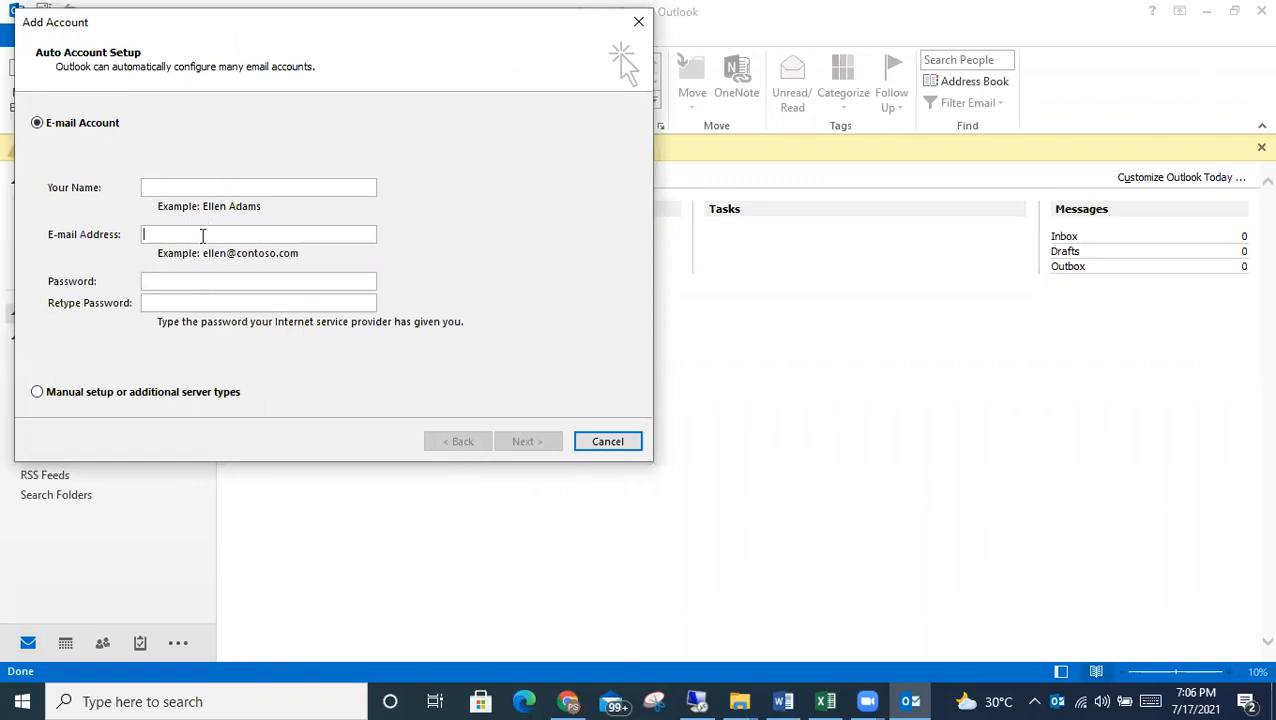
{"action": "left_click", "coordinate": [178, 302]}
{"action": "left_click", "coordinate": [199, 236]}
{"action": "left_click", "coordinate": [607, 441]}
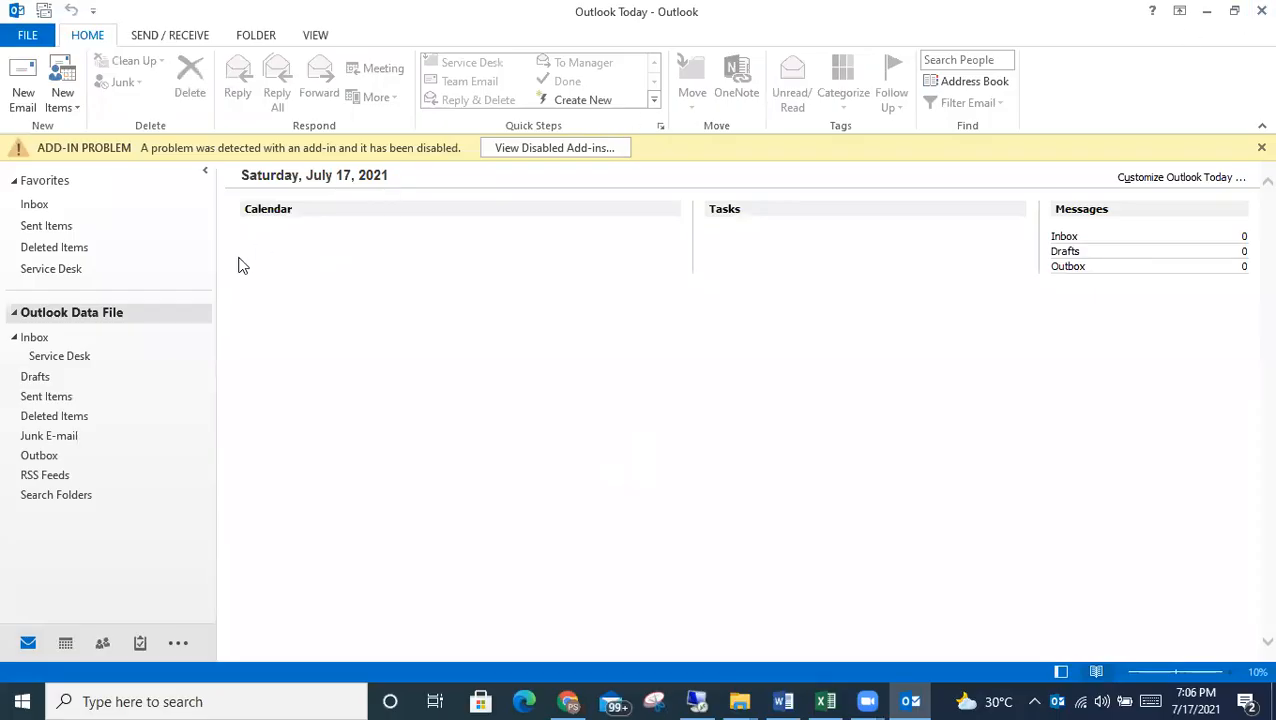
Show a blank new e-mail message, then close it together with Outlook
{"action": "left_click", "coordinate": [22, 88]}
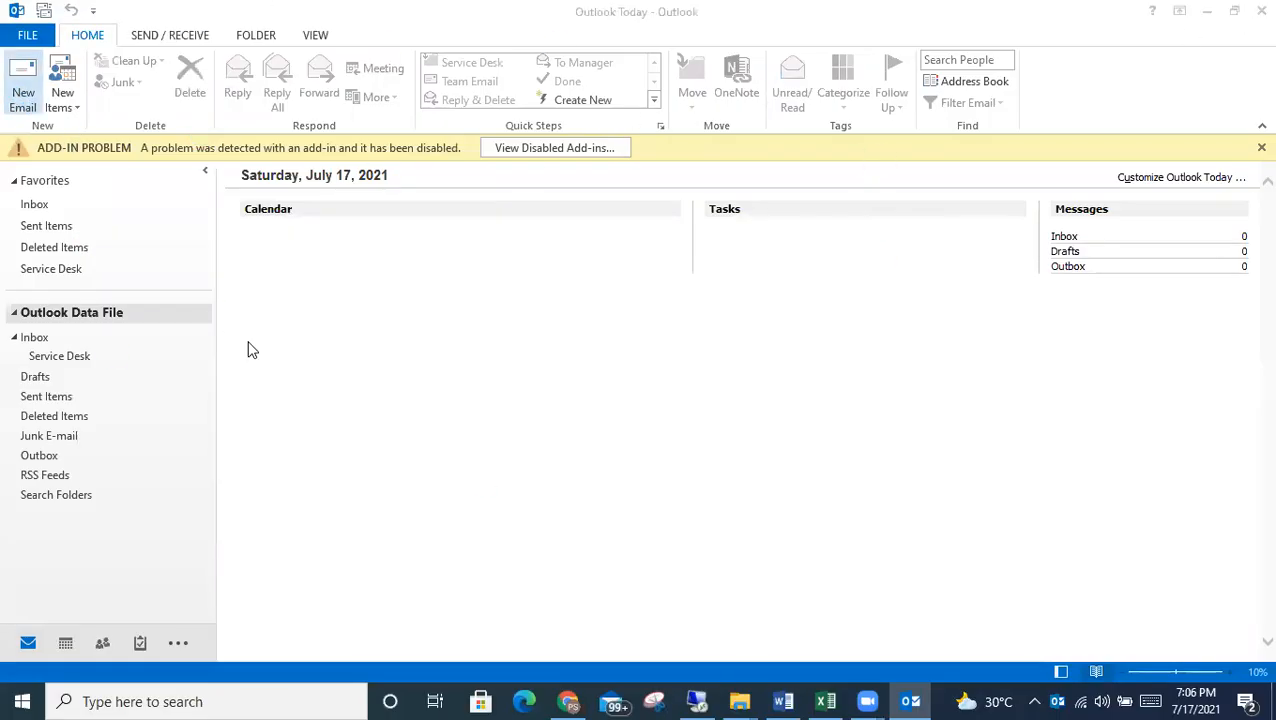
{"action": "left_click", "coordinate": [1063, 86]}
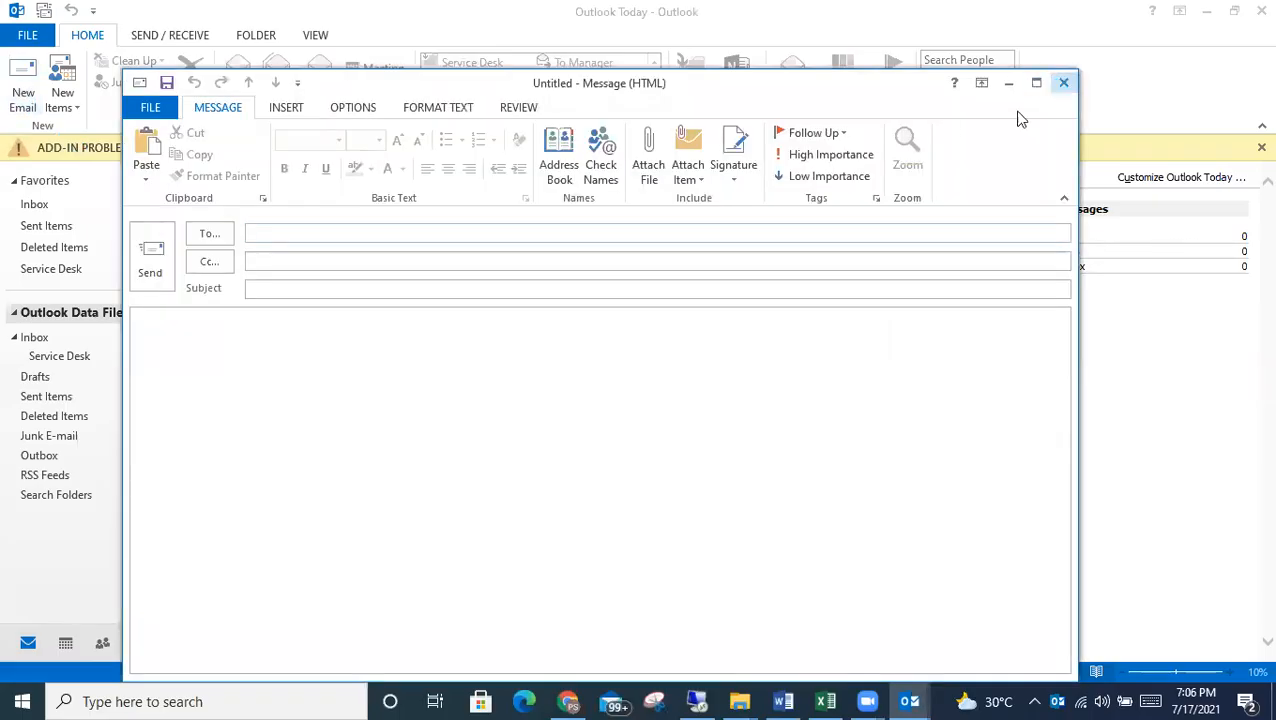
{"action": "left_click", "coordinate": [1258, 10]}
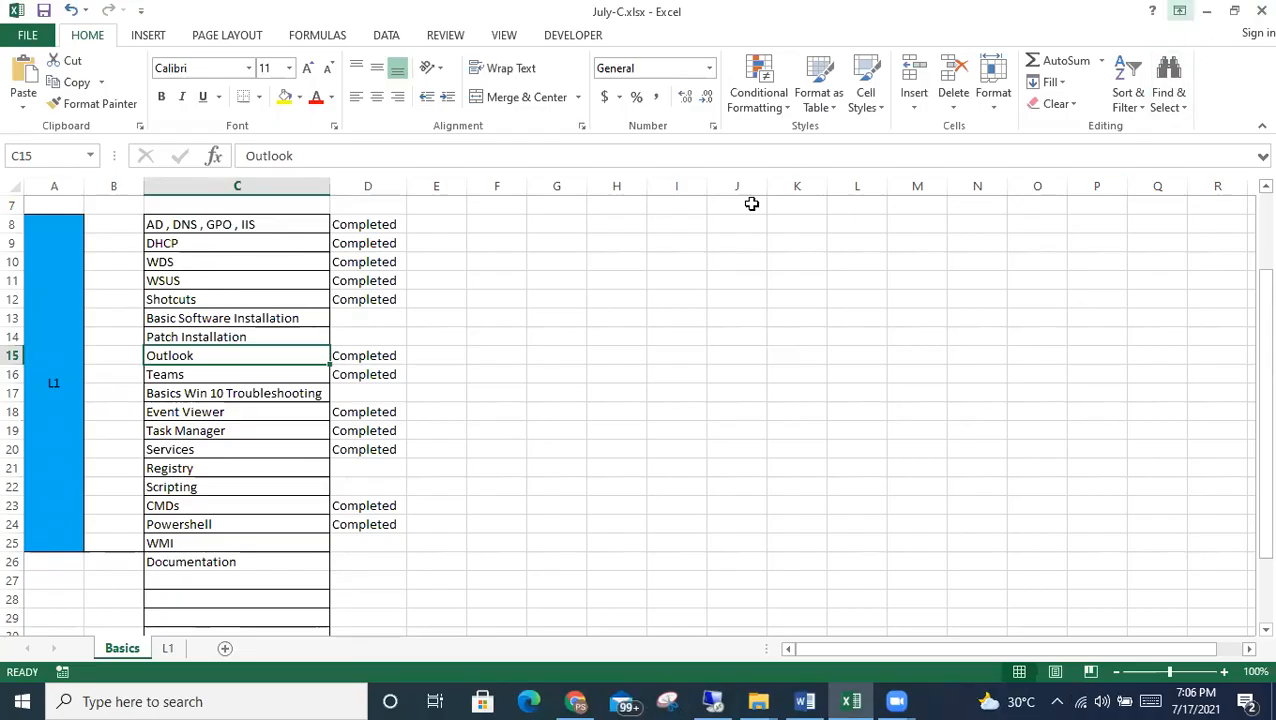
Select the Teams topic in the L1 list and launch Microsoft Teams from the Windows search
{"action": "left_click", "coordinate": [188, 374]}
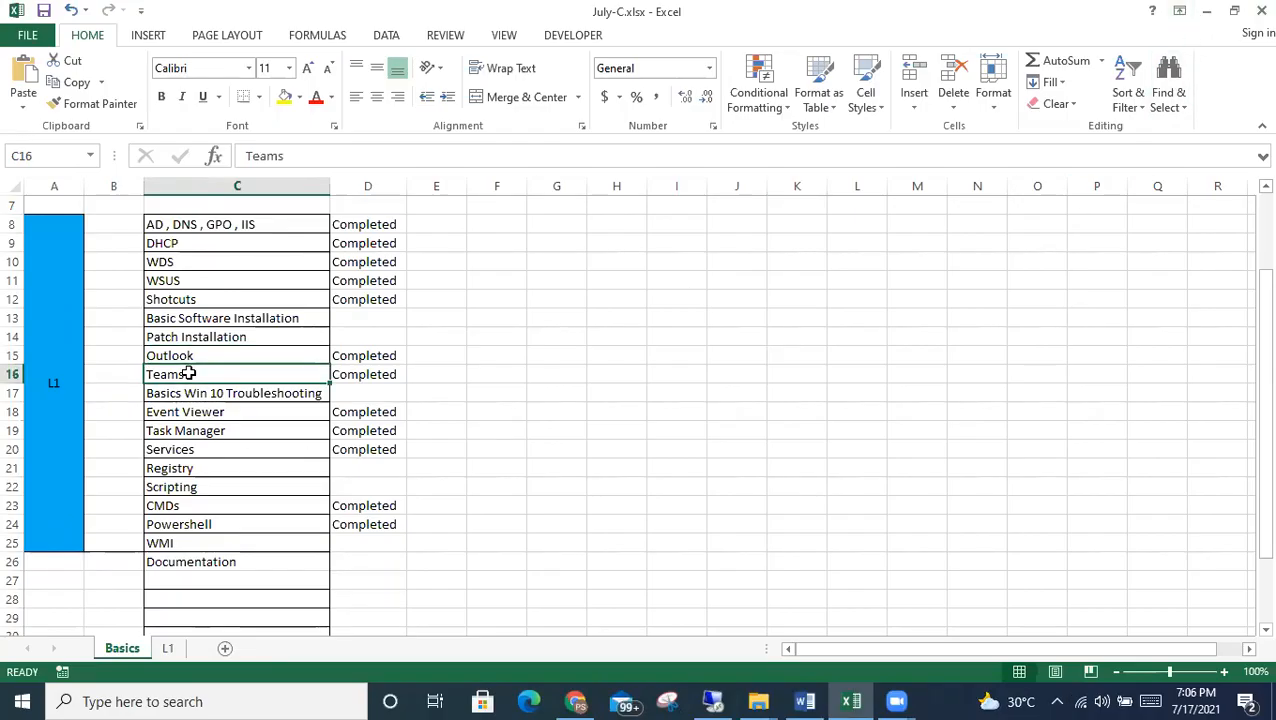
{"action": "left_click", "coordinate": [22, 701]}
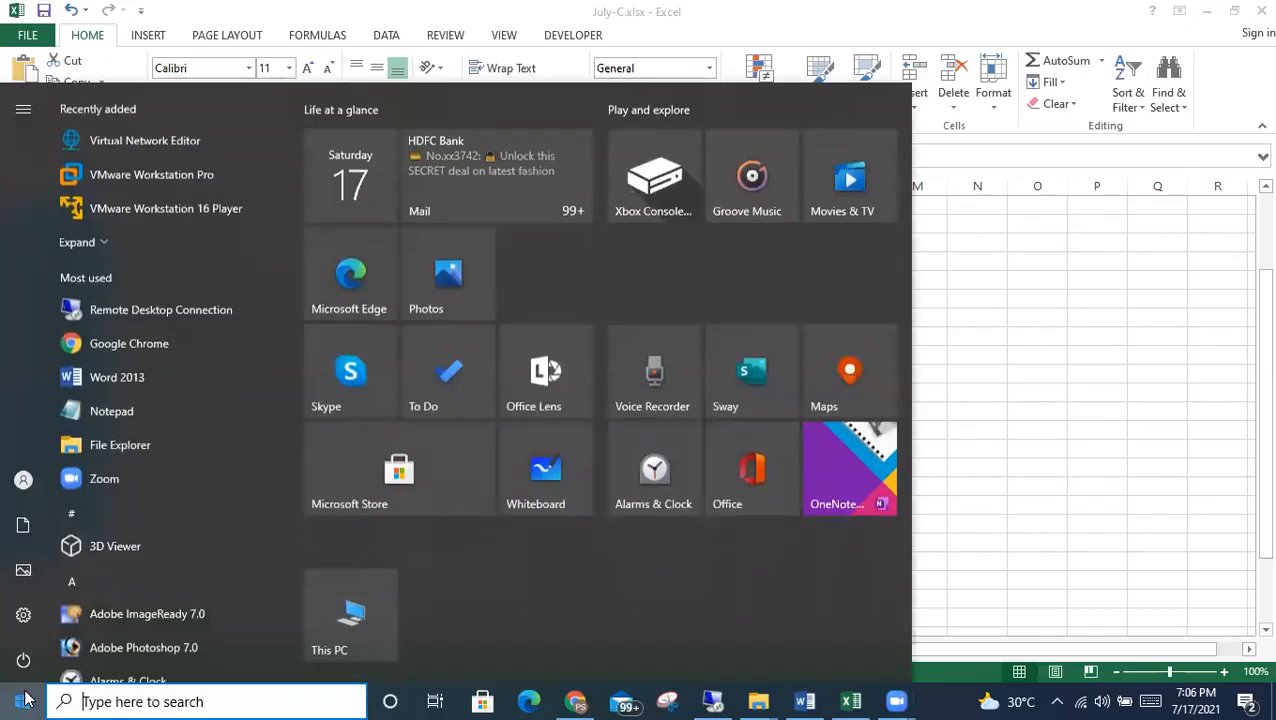
{"action": "type", "text": "te"}
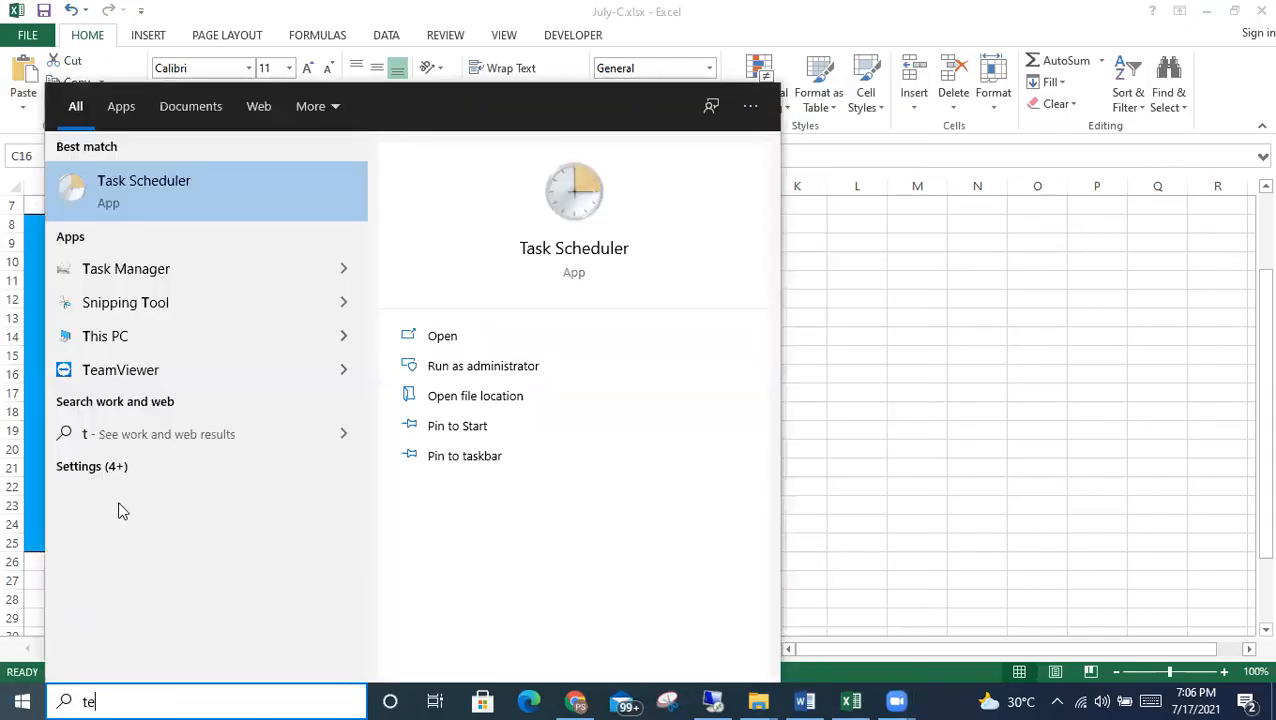
{"action": "type", "text": "a"}
{"action": "left_click", "coordinate": [134, 192]}
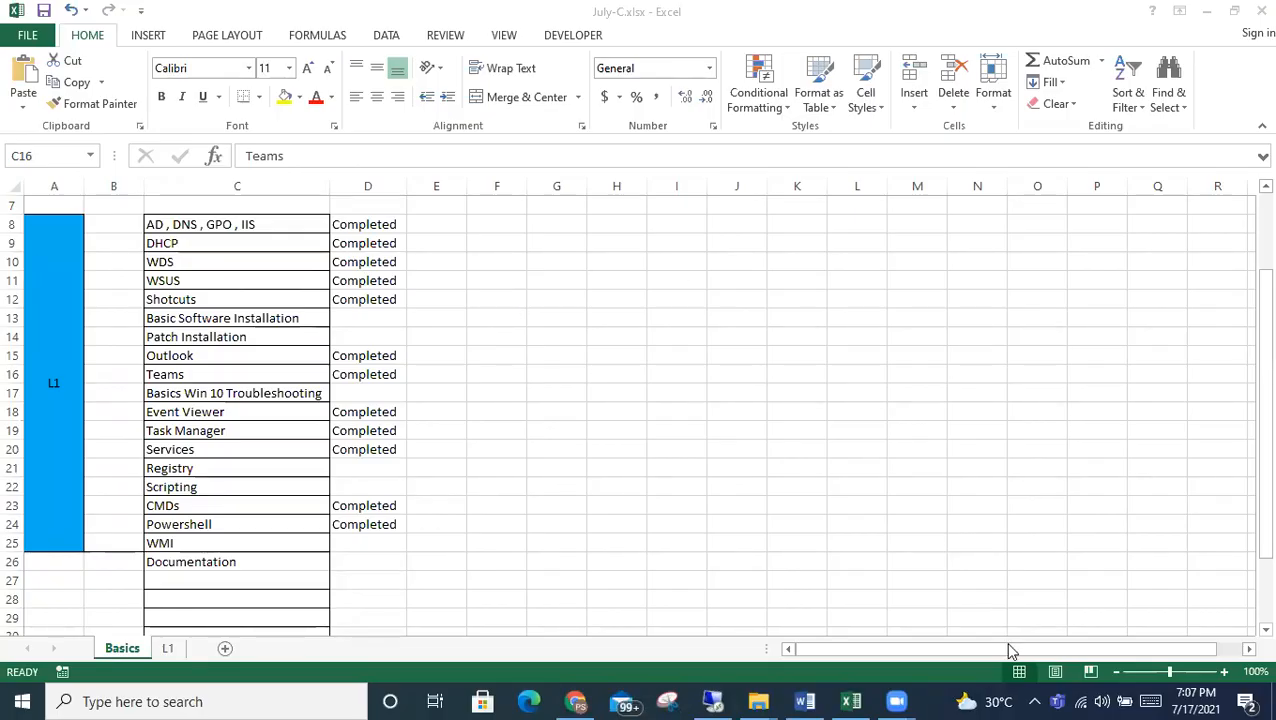
Bring the Microsoft Teams window to the front over the workbook to display its chat view
{"action": "left_click", "coordinate": [1057, 702]}
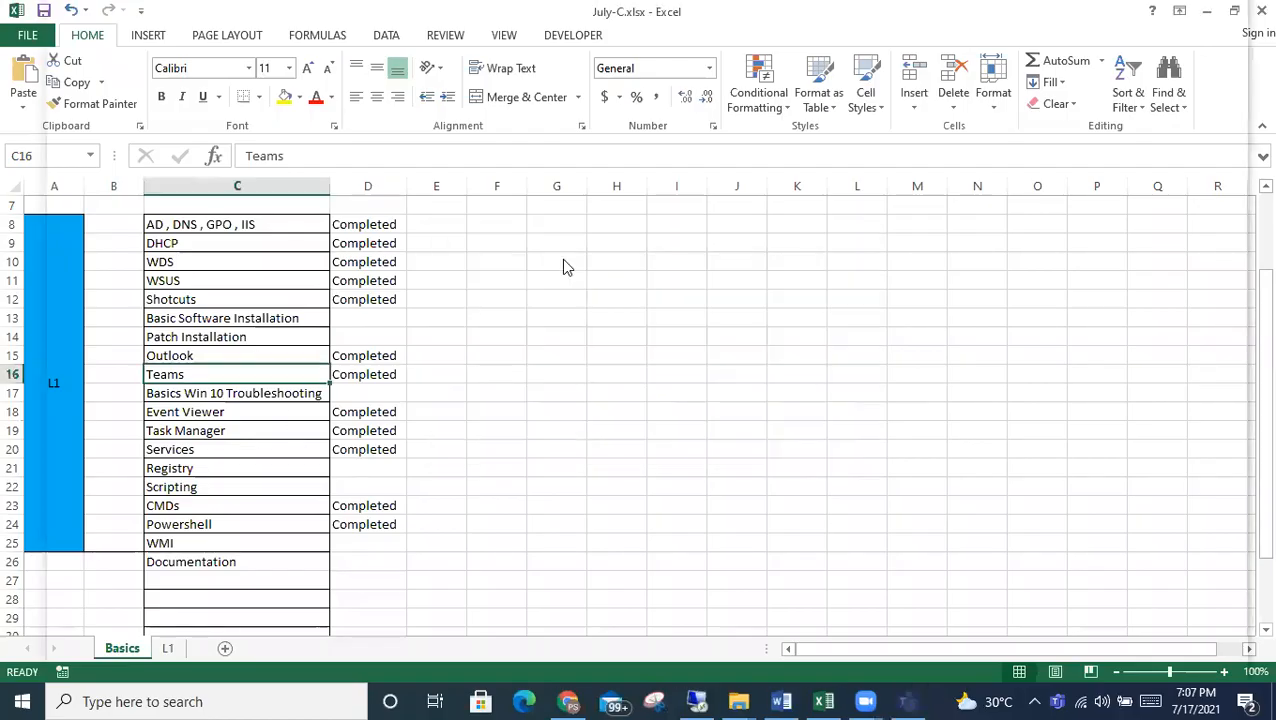
{"action": "left_click", "coordinate": [909, 701]}
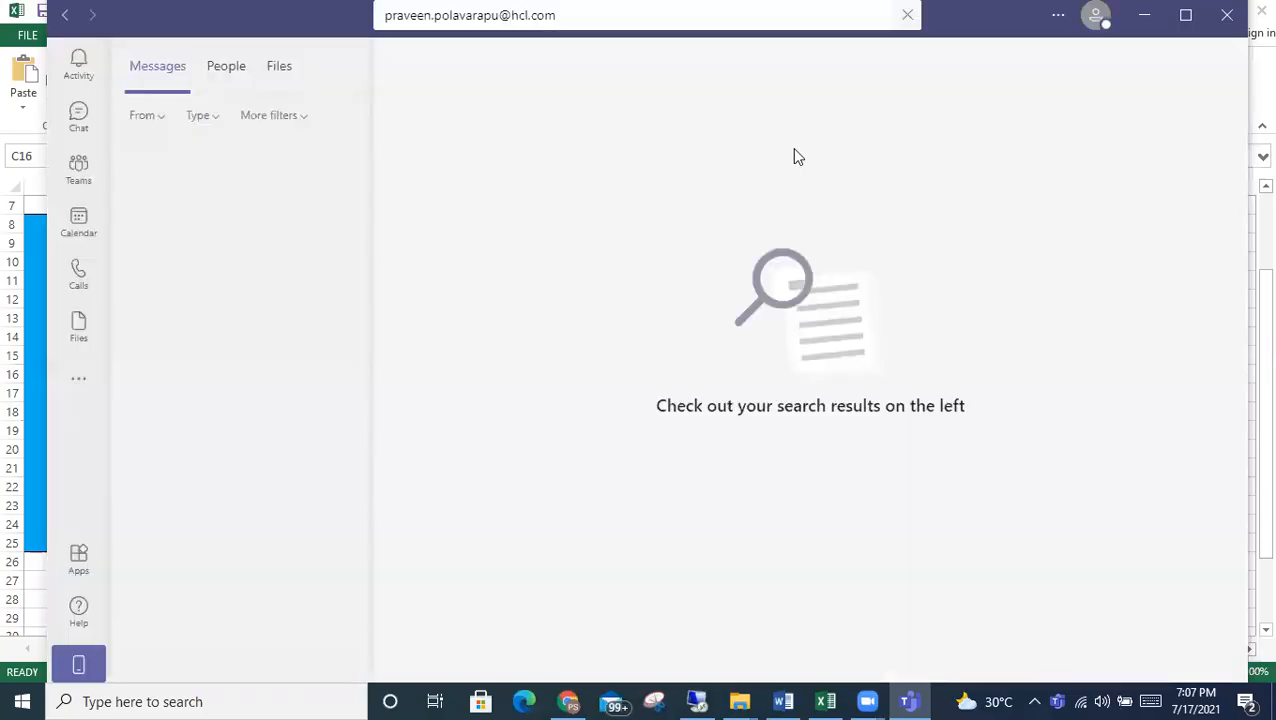
{"action": "left_click", "coordinate": [1140, 18]}
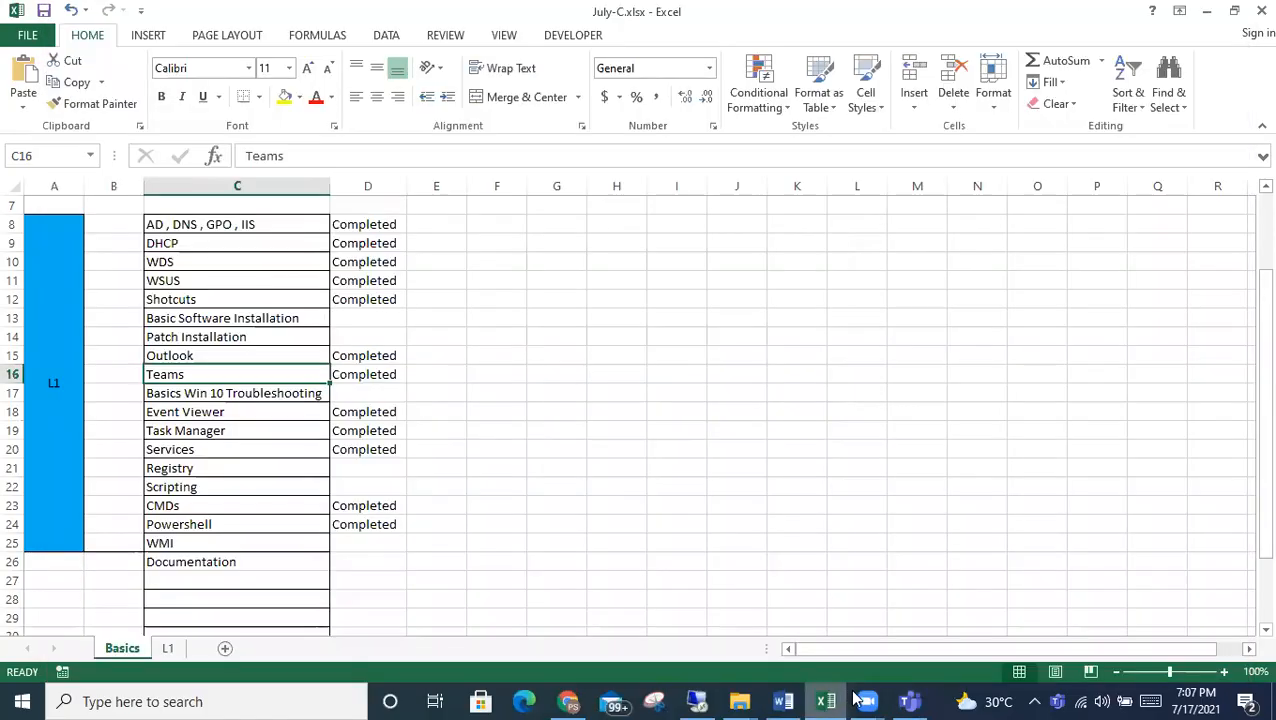
{"action": "left_click", "coordinate": [655, 700]}
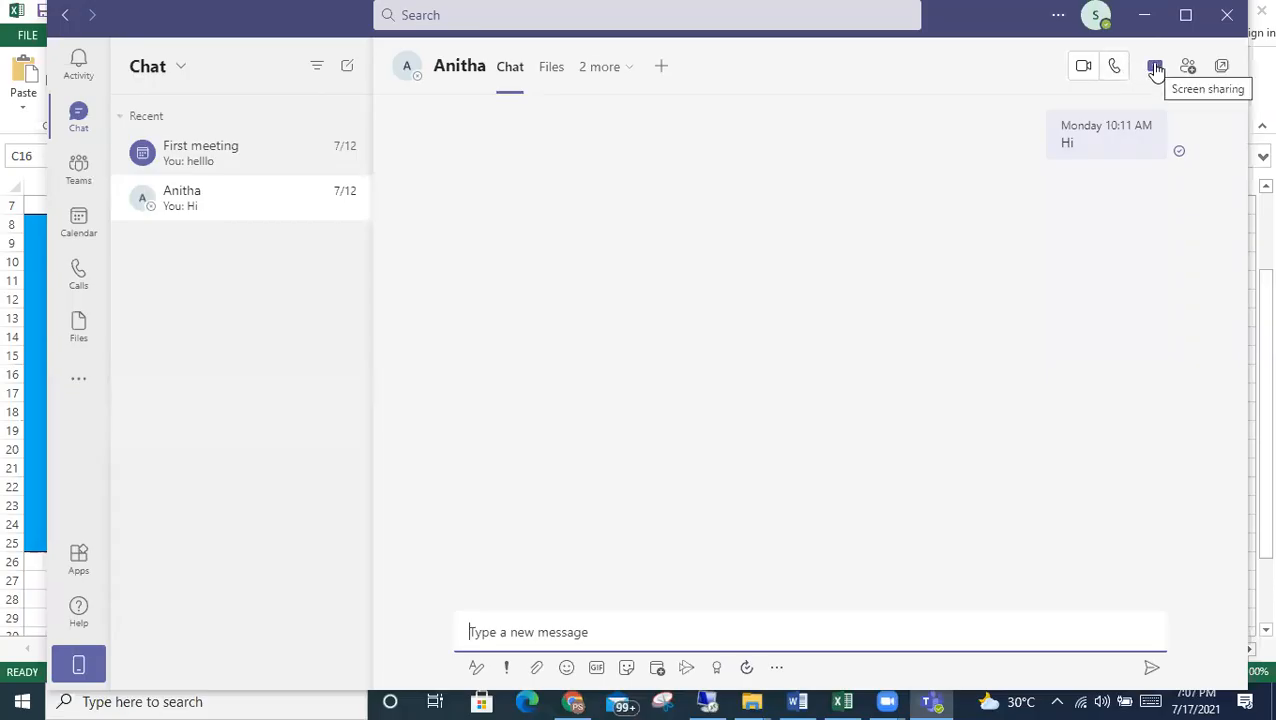
Set the Teams account's availability status to Busy
{"action": "left_click", "coordinate": [1108, 24]}
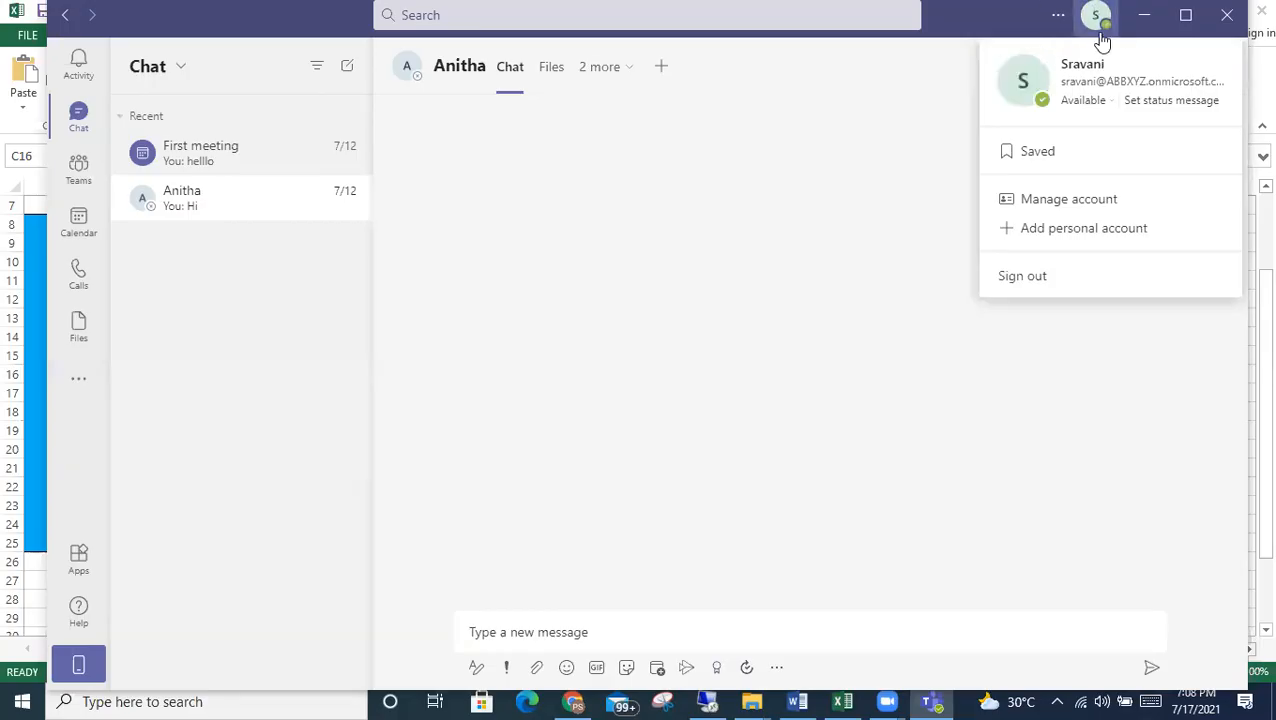
{"action": "left_click", "coordinate": [1089, 103]}
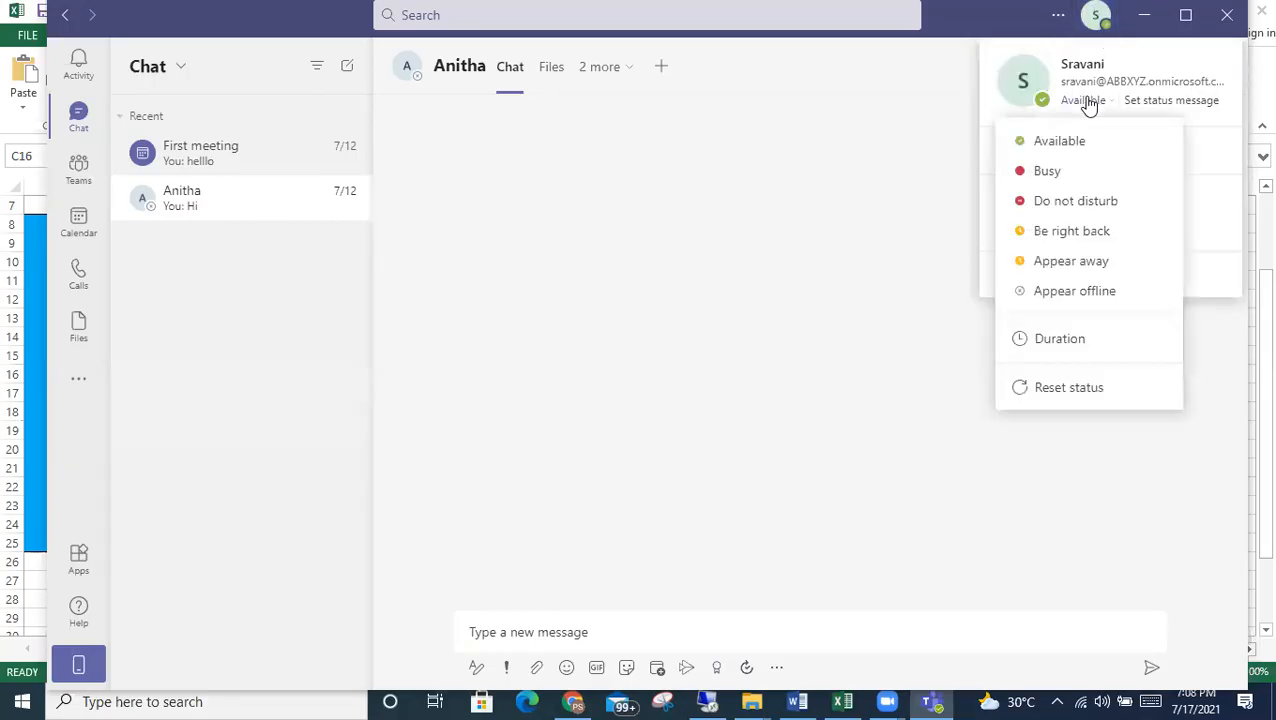
{"action": "left_click", "coordinate": [1068, 176]}
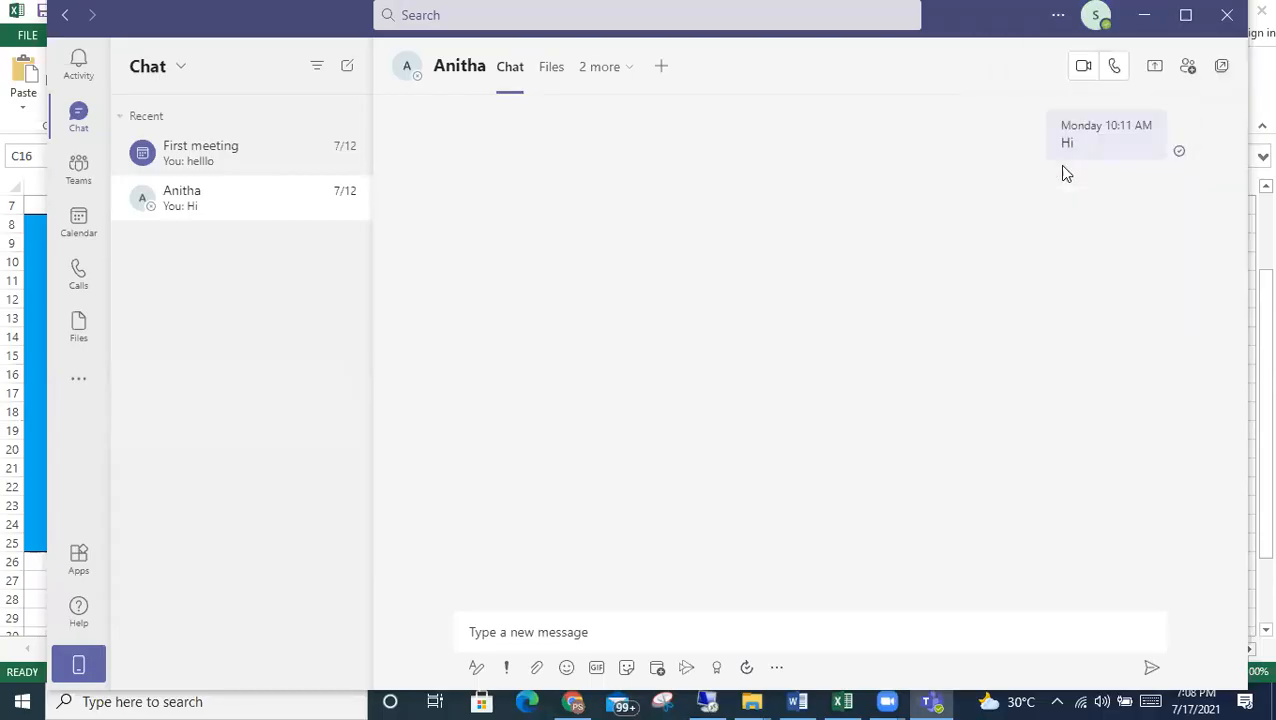
{"action": "left_click", "coordinate": [1105, 25]}
{"action": "left_click", "coordinate": [1089, 101]}
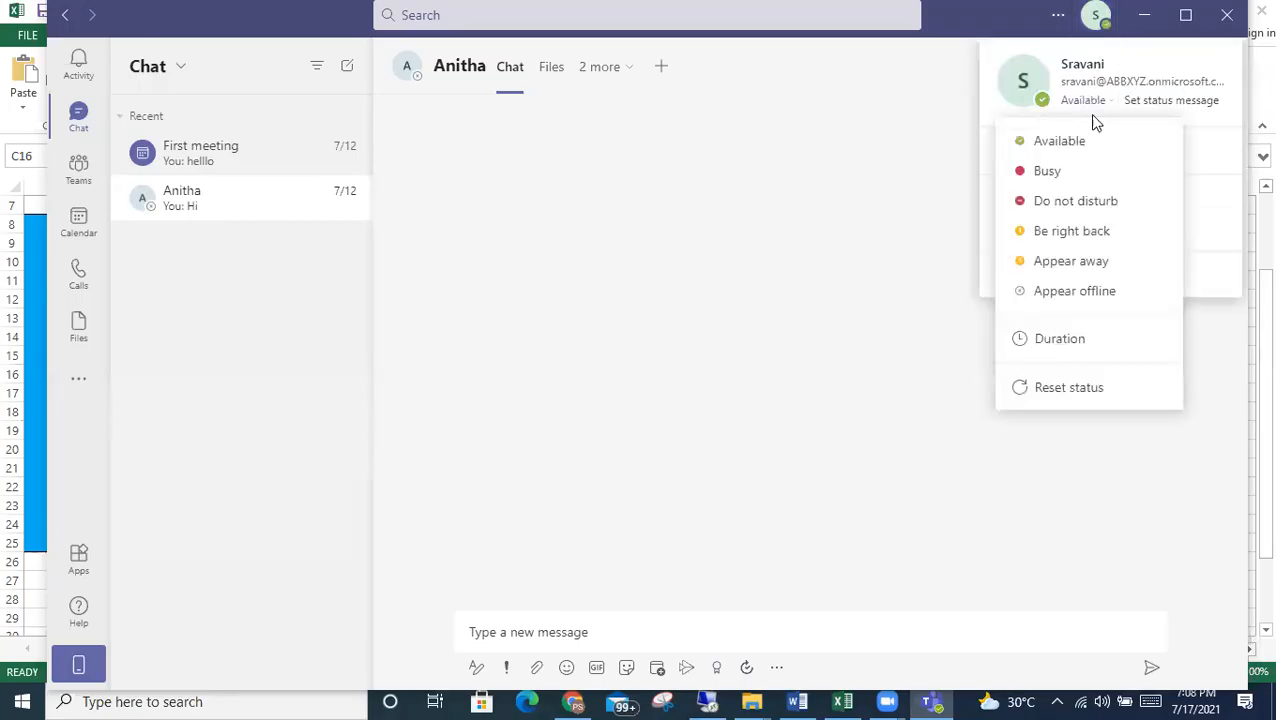
{"action": "left_click", "coordinate": [1068, 174]}
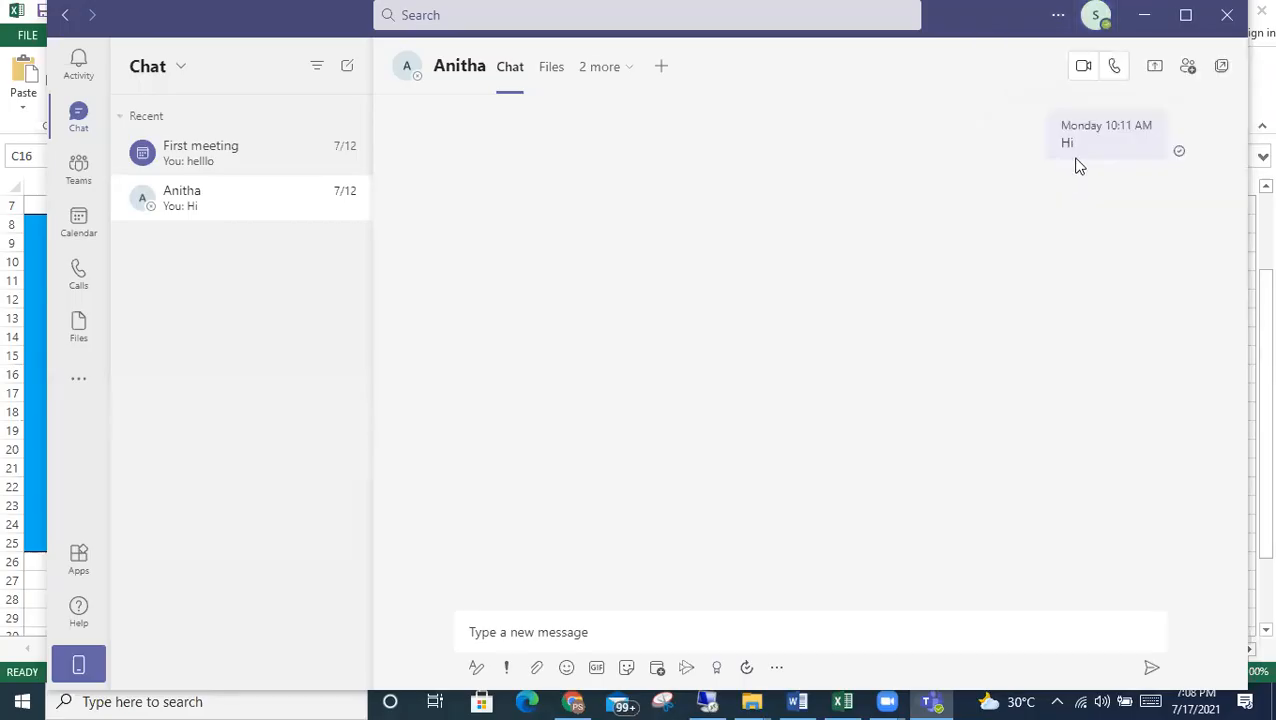
Change the account's availability status to Appear away and check the status in the profile
{"action": "left_click", "coordinate": [1105, 25]}
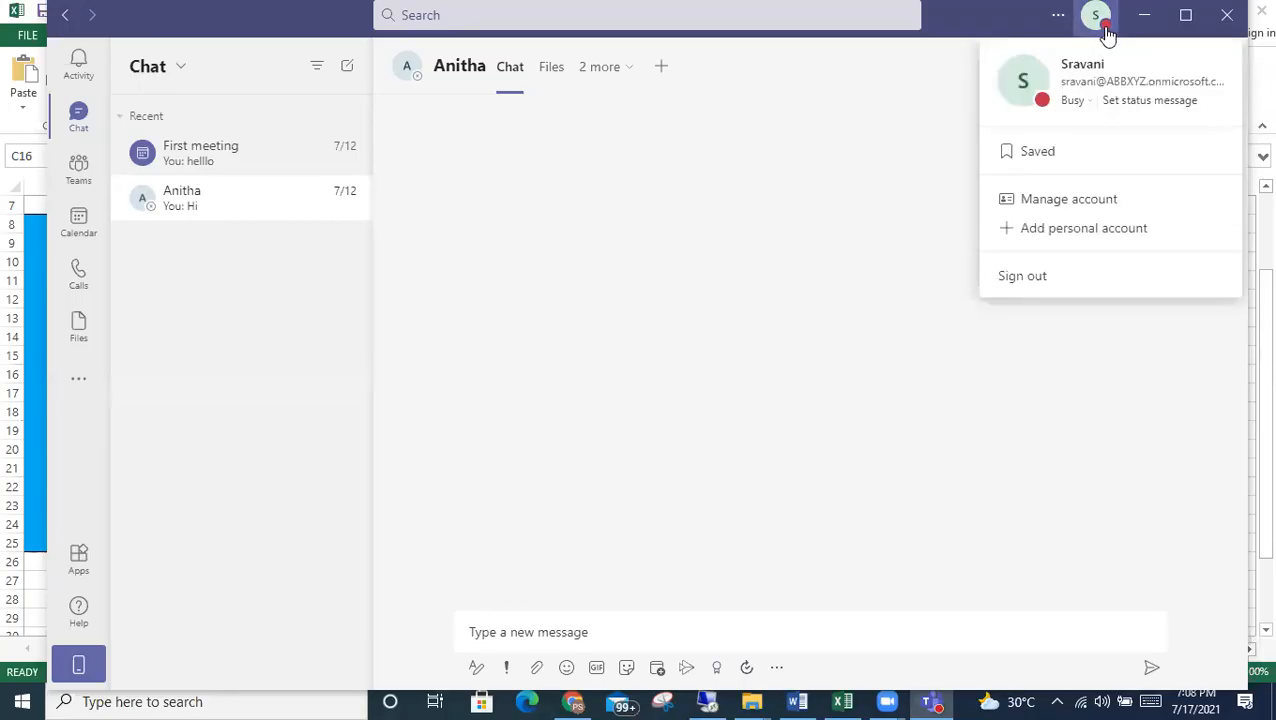
{"action": "left_click", "coordinate": [1087, 101]}
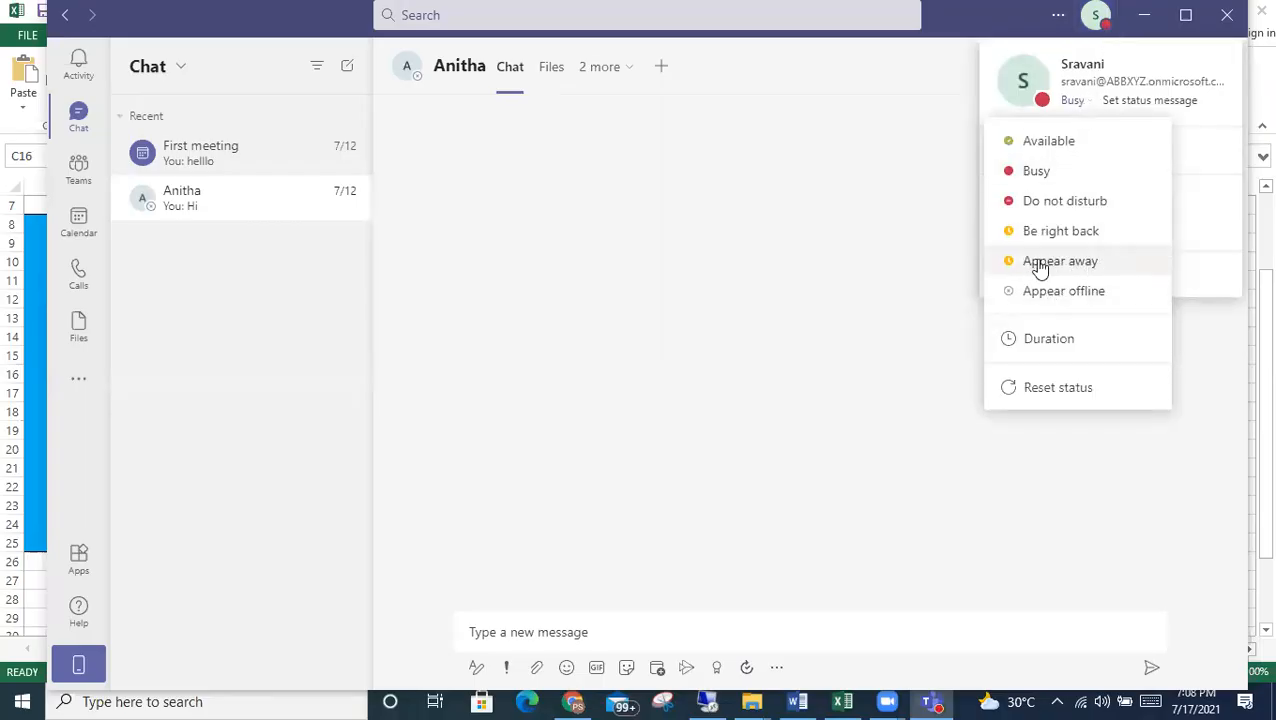
{"action": "left_click", "coordinate": [1088, 262]}
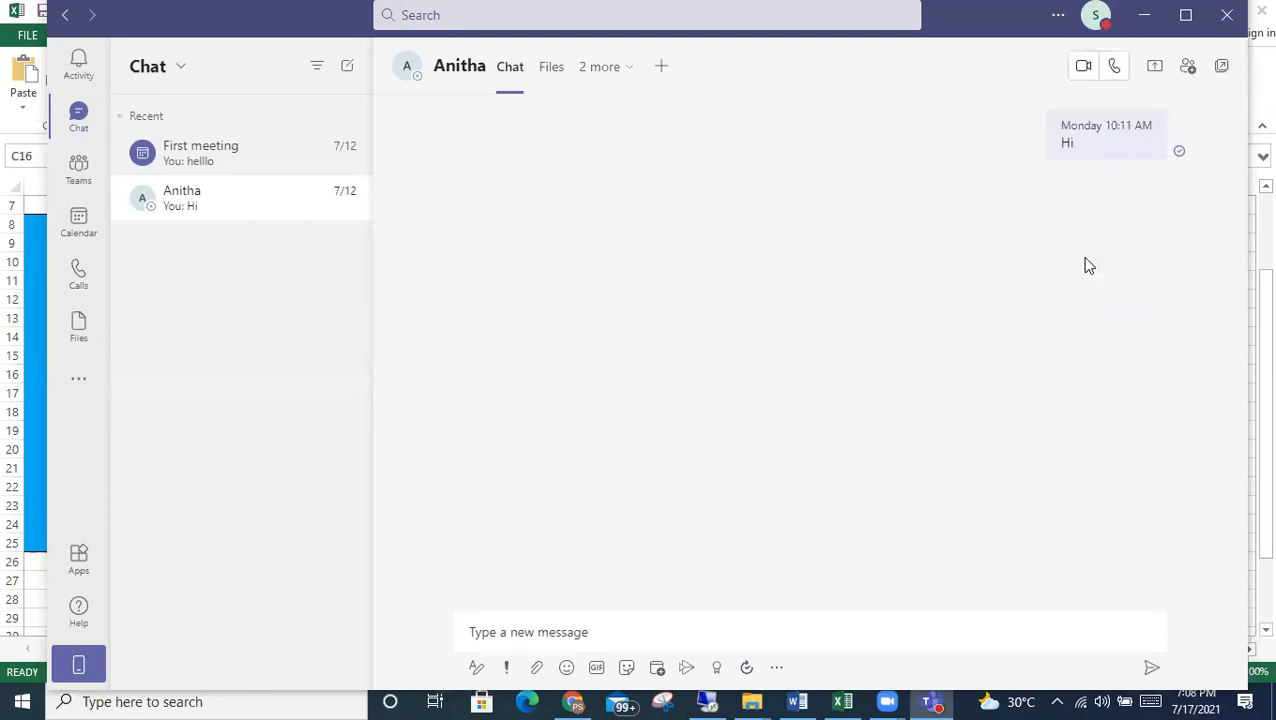
{"action": "left_click", "coordinate": [1095, 26]}
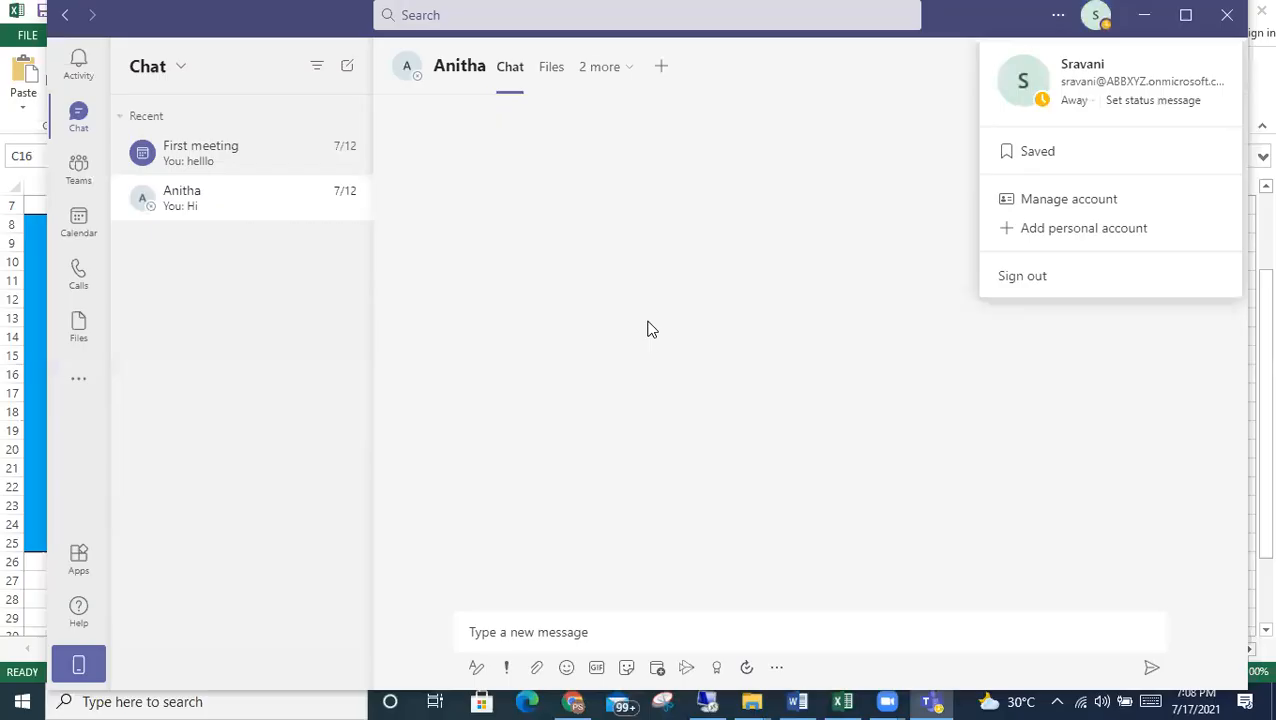
{"action": "left_click", "coordinate": [1068, 106]}
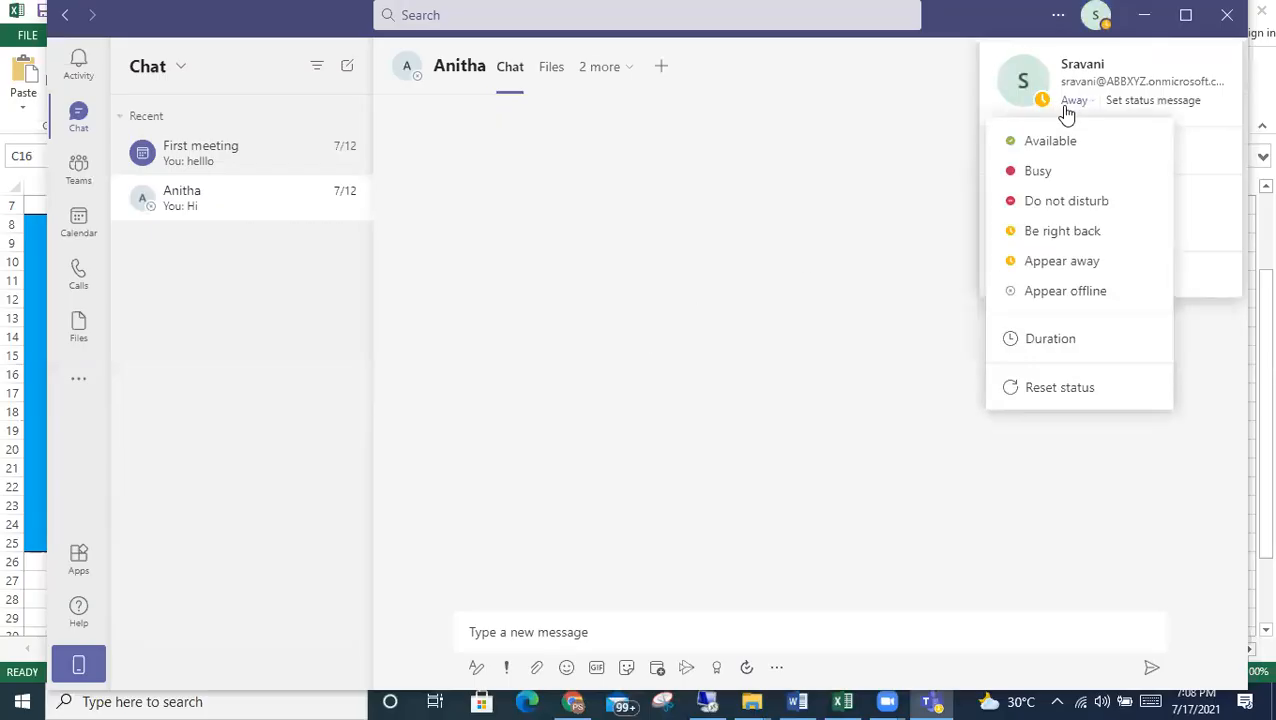
{"action": "left_click", "coordinate": [849, 244]}
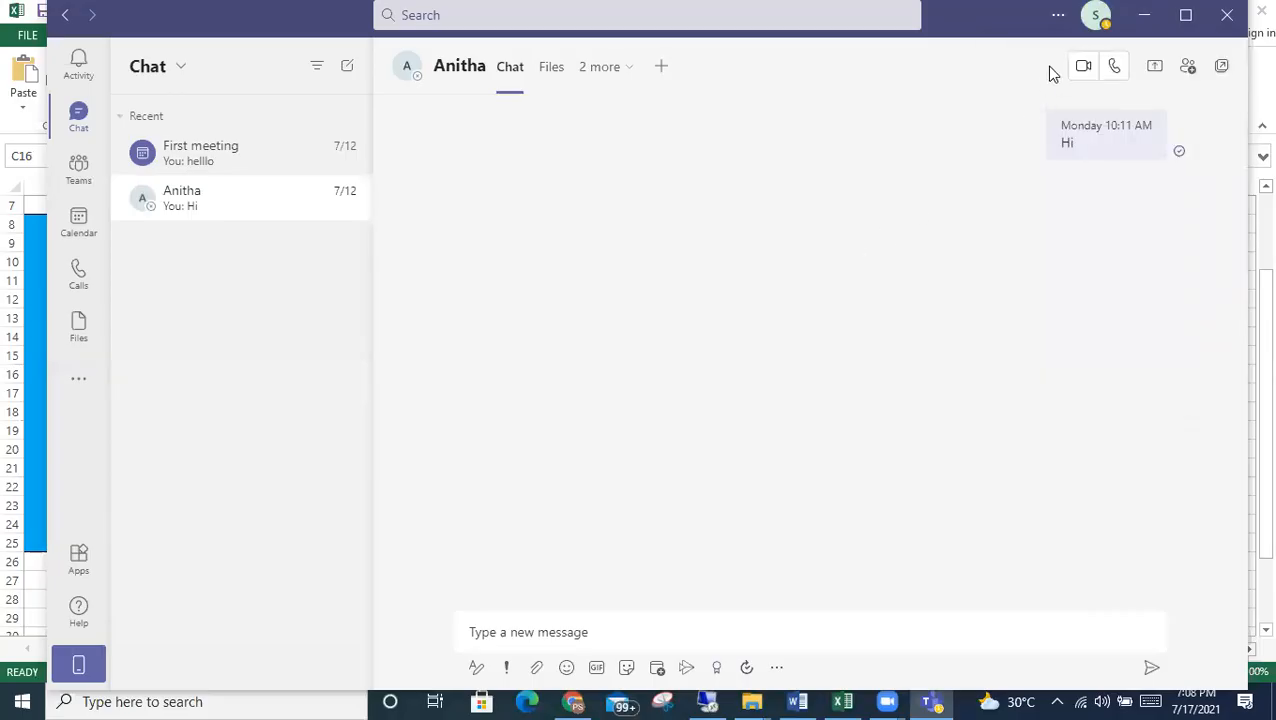
Switch the account's availability status from away to Busy
{"action": "left_click", "coordinate": [1100, 35]}
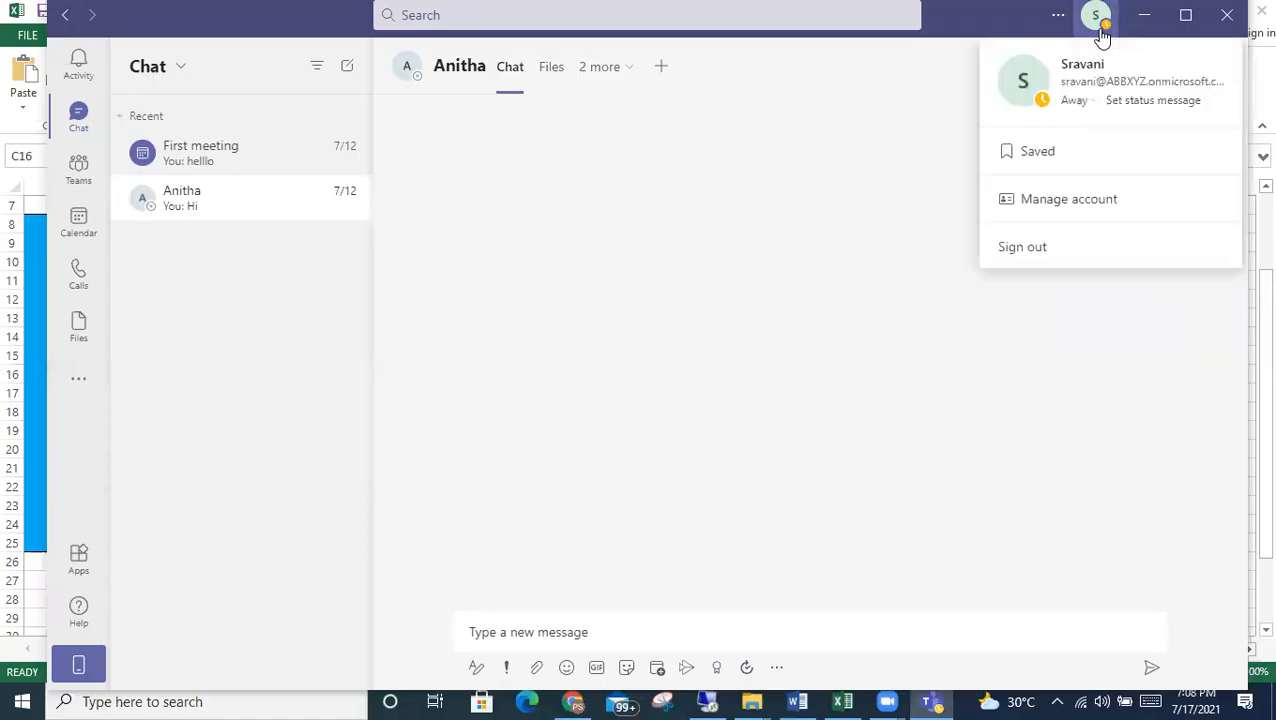
{"action": "left_click", "coordinate": [1068, 104]}
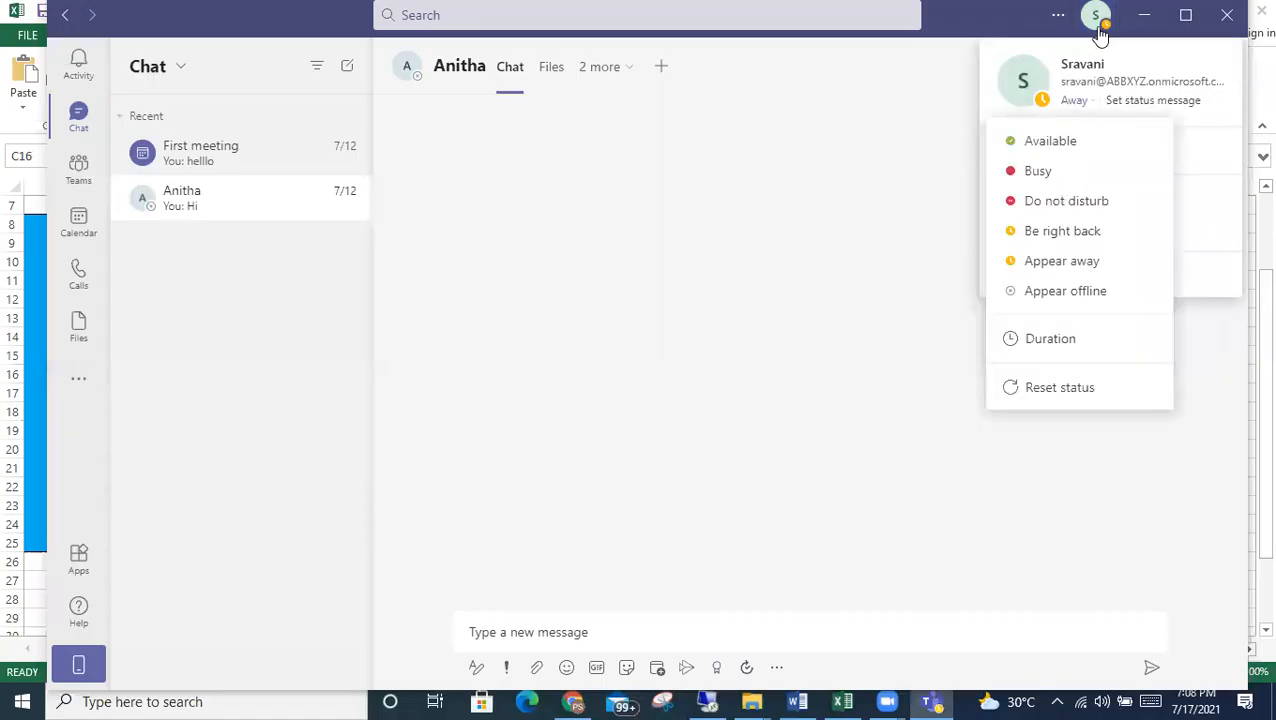
{"action": "left_click", "coordinate": [1038, 171]}
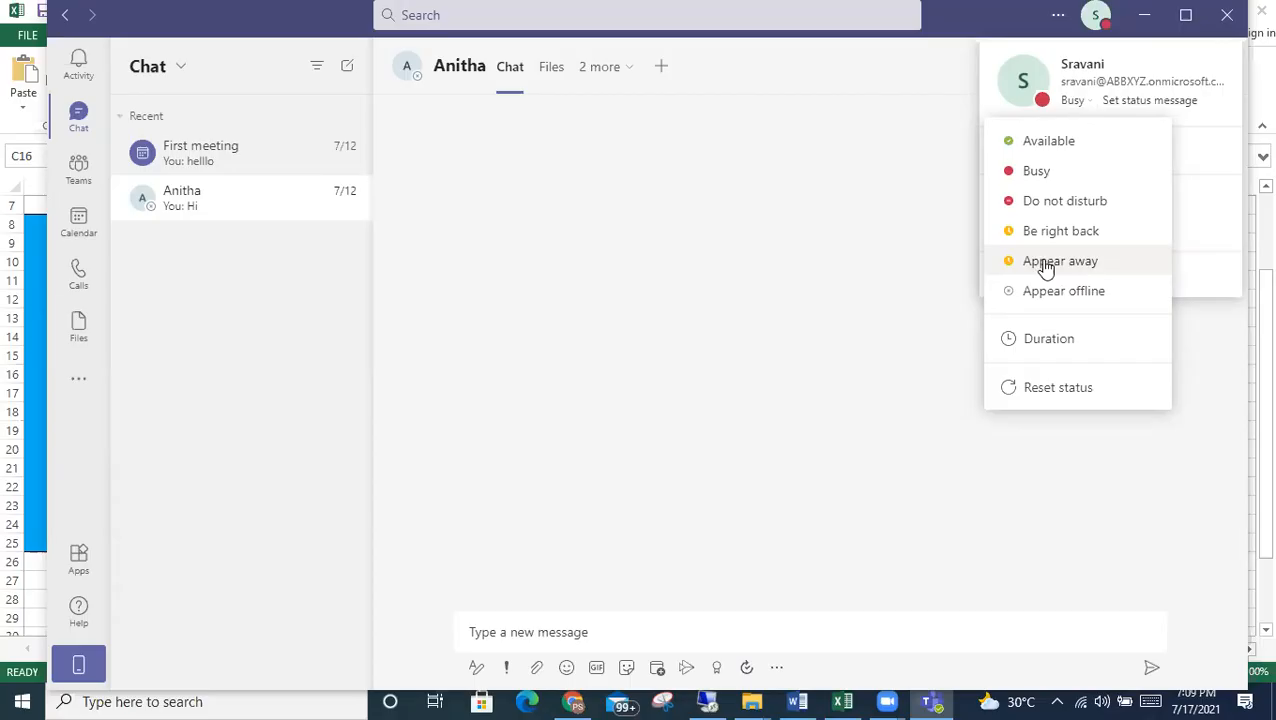
Set the account's availability status to Busy, switch it to Appear offline, and check the status in the profile
{"action": "left_click", "coordinate": [1070, 176]}
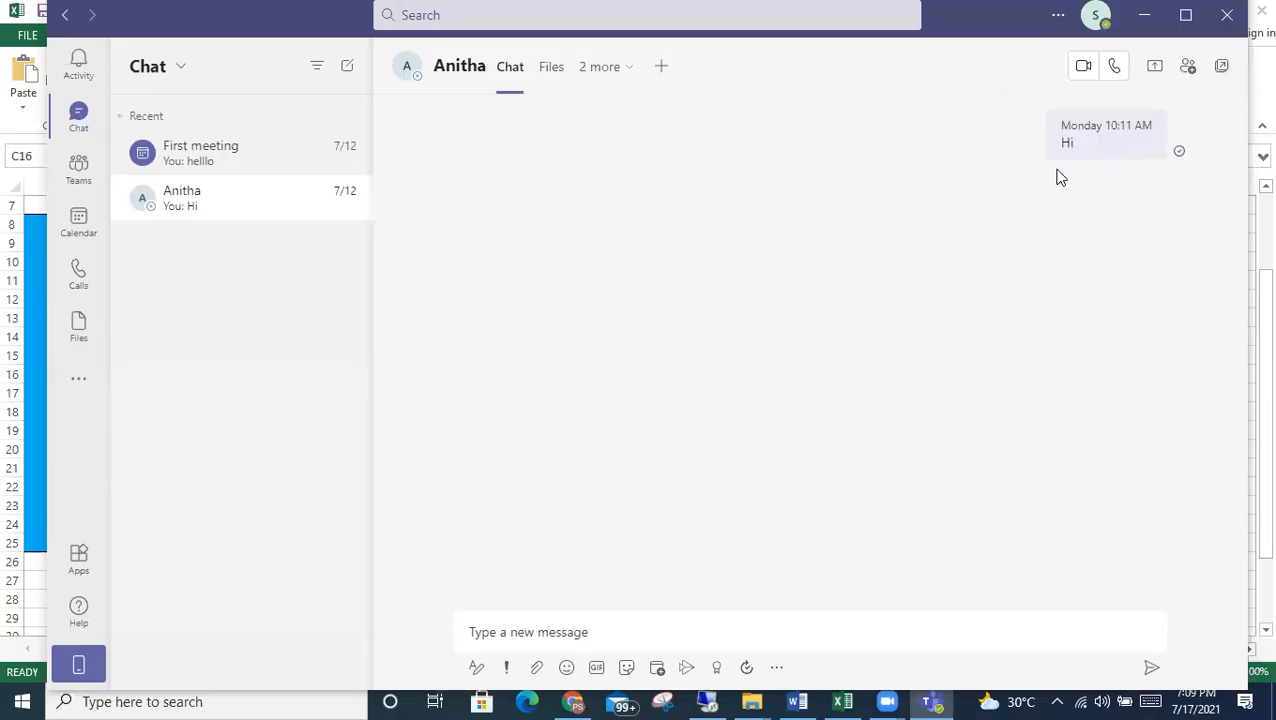
{"action": "left_click", "coordinate": [1096, 18]}
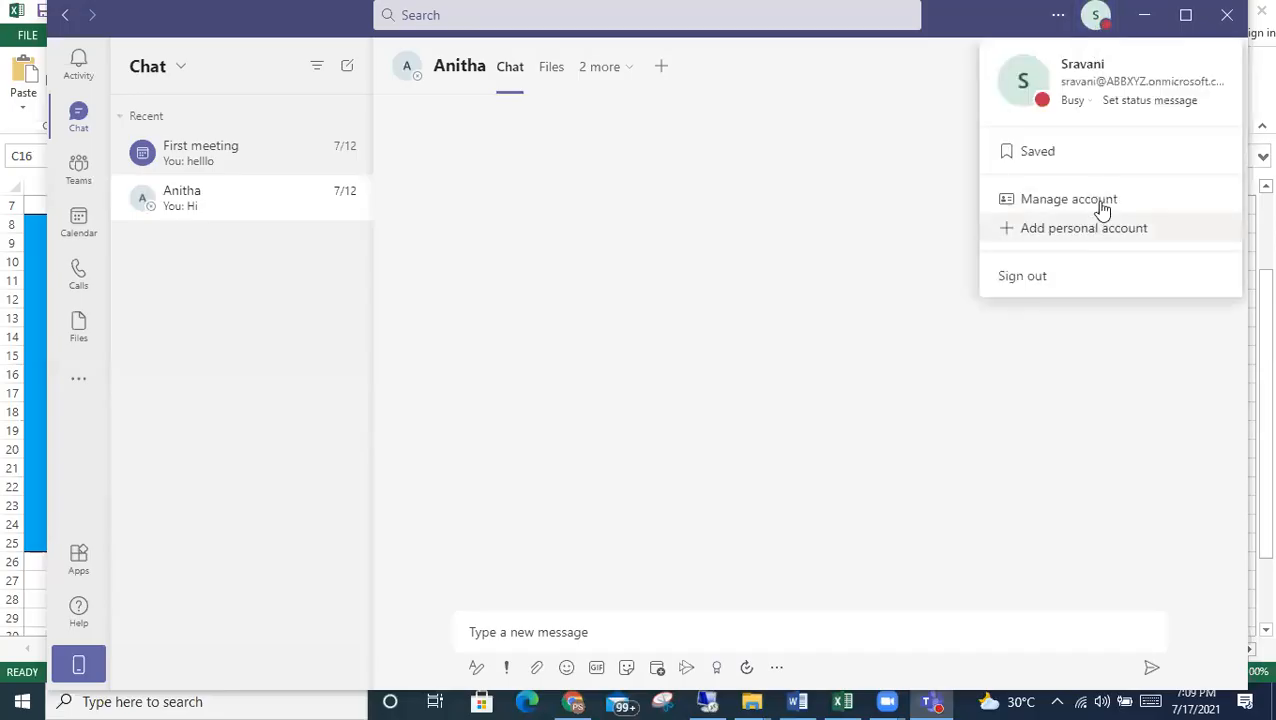
{"action": "left_click", "coordinate": [1080, 102]}
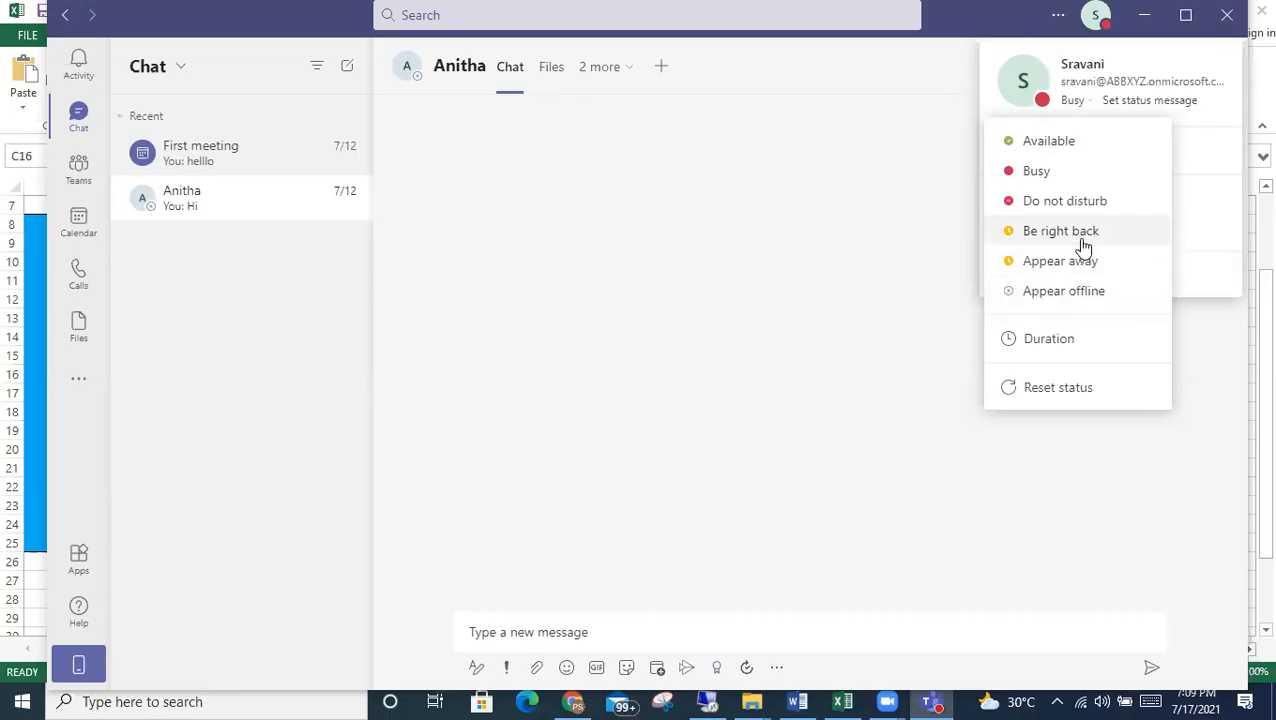
{"action": "left_click", "coordinate": [1047, 300]}
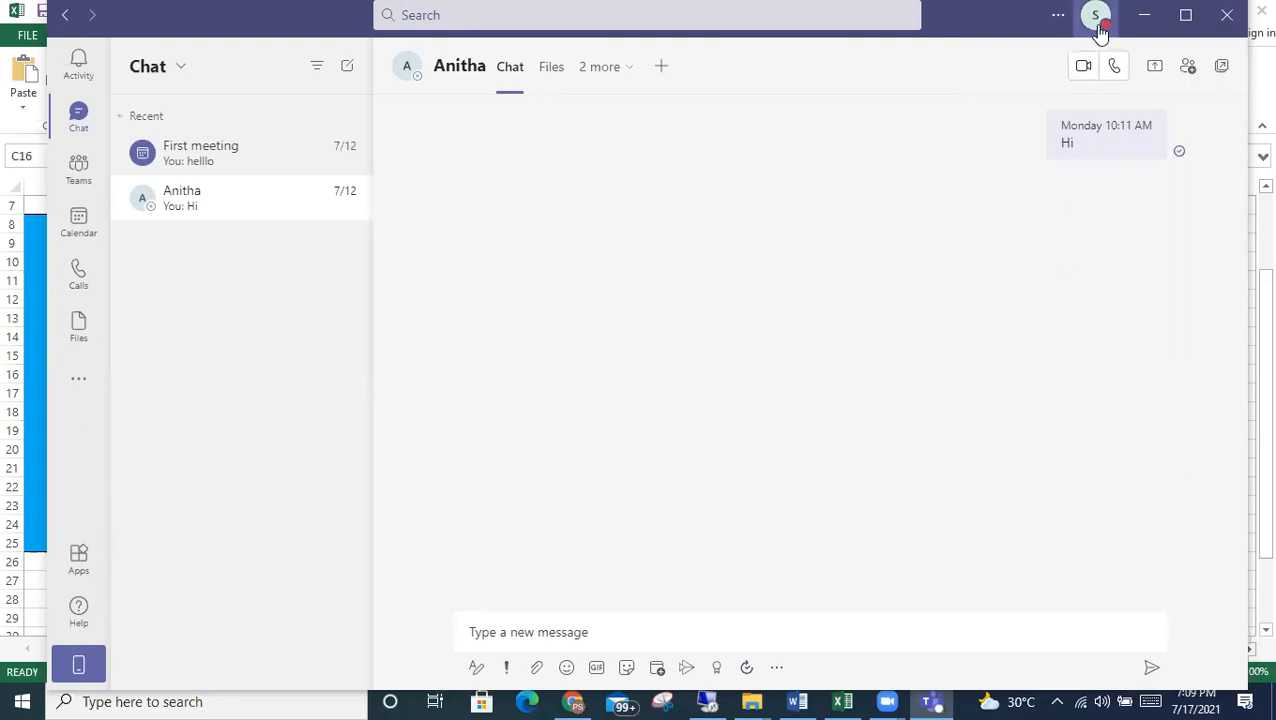
{"action": "left_click", "coordinate": [1098, 22]}
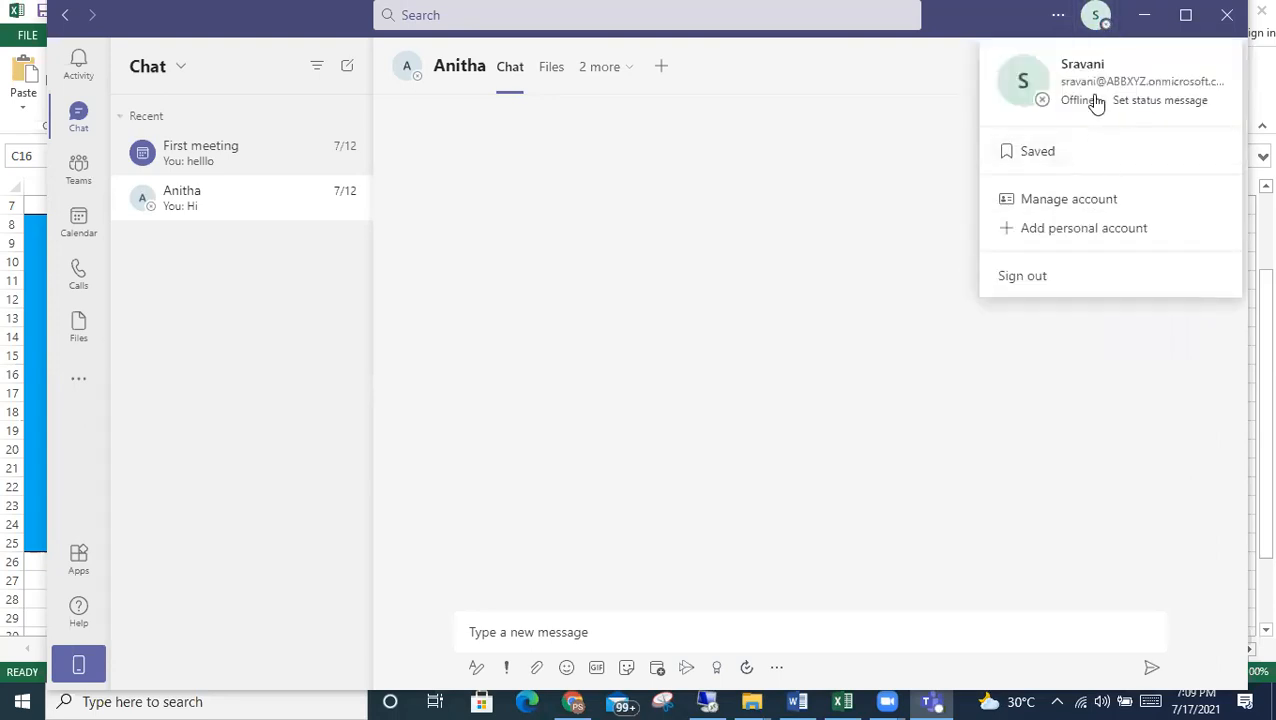
Set the account's availability status to Available and check it in the profile and its status choices
{"action": "left_click", "coordinate": [1095, 102]}
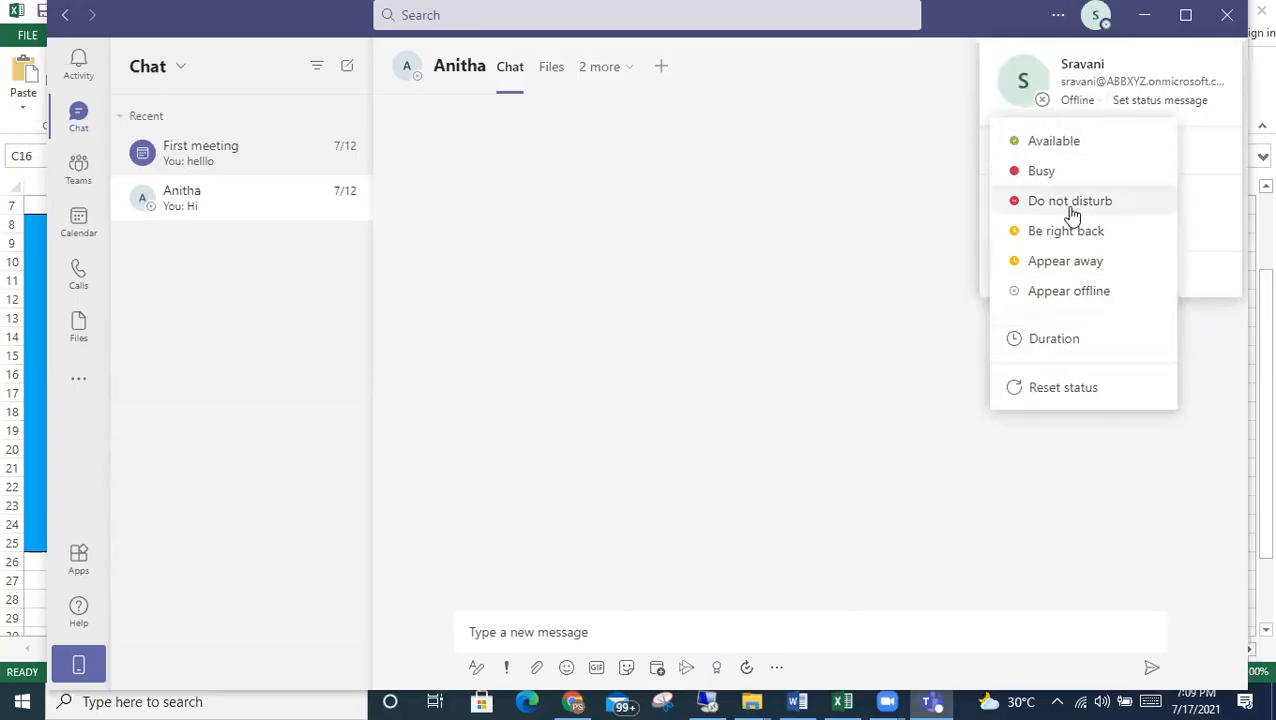
{"action": "left_click", "coordinate": [1045, 145]}
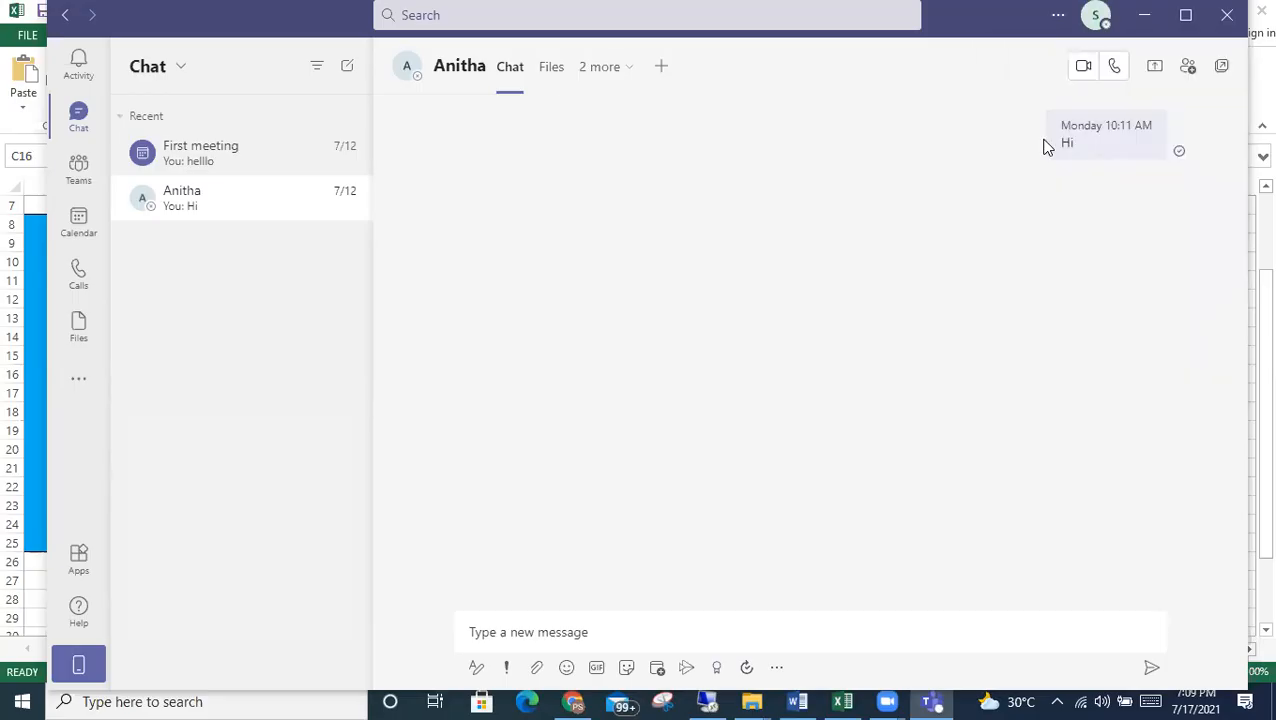
{"action": "left_click", "coordinate": [1096, 16]}
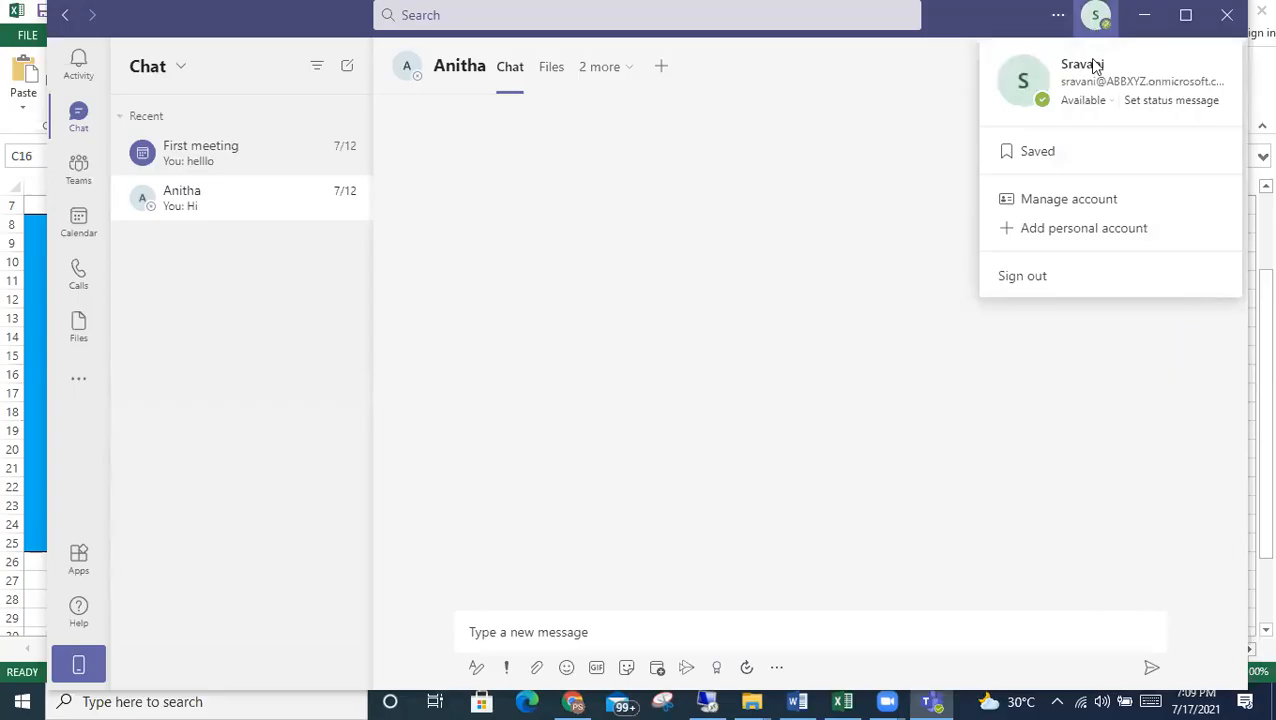
{"action": "left_click", "coordinate": [1083, 100]}
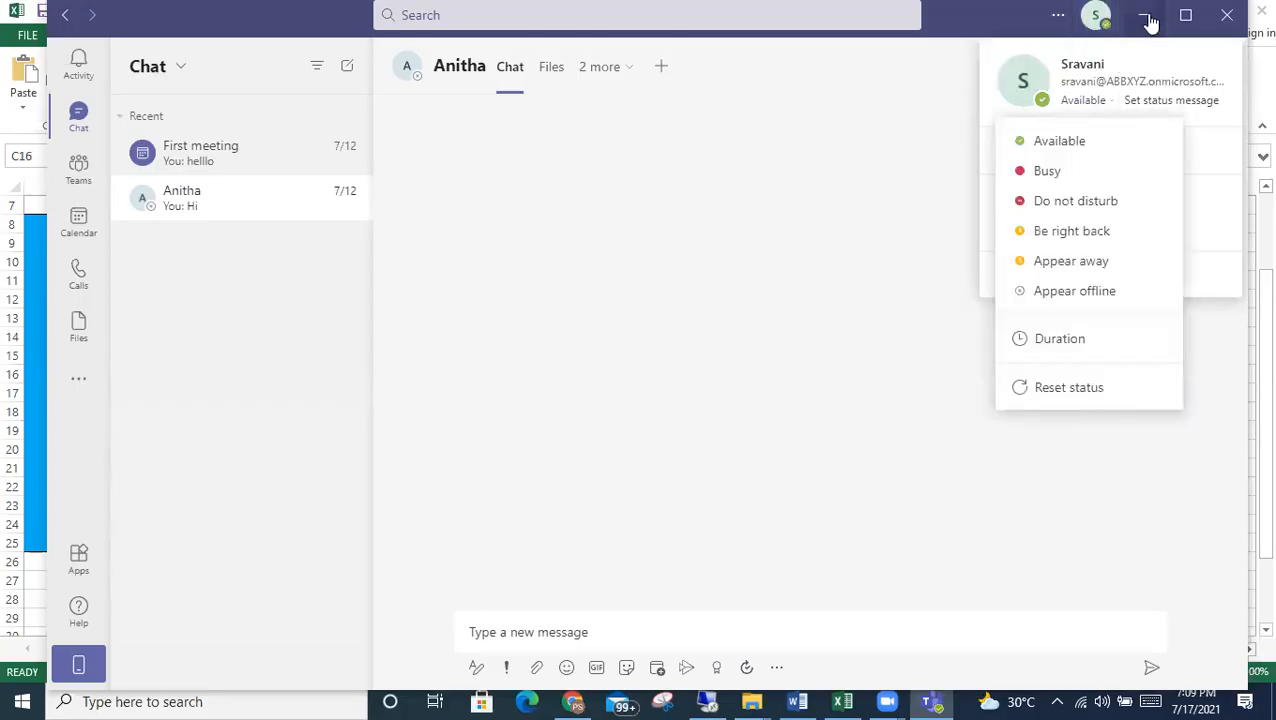
{"action": "left_click", "coordinate": [812, 362]}
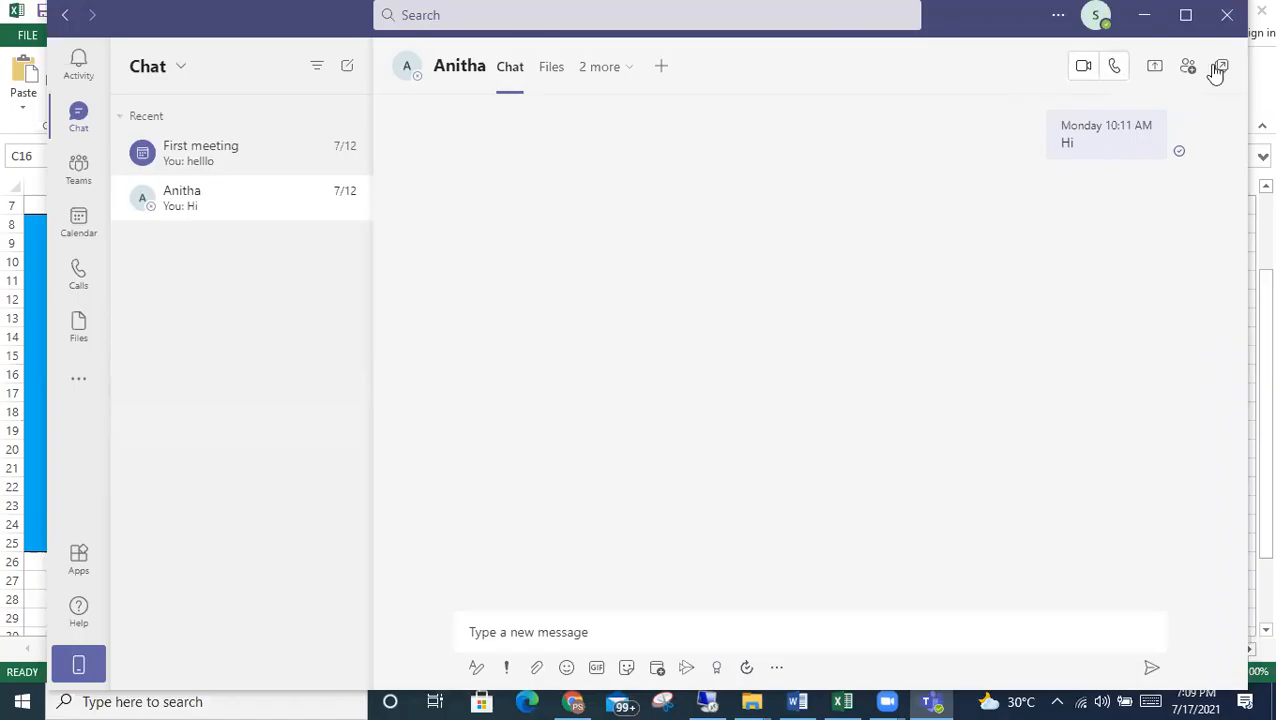
Look at the desktop and window choices for sharing the screen in the chat and dismiss them without sharing
{"action": "left_click", "coordinate": [1156, 70]}
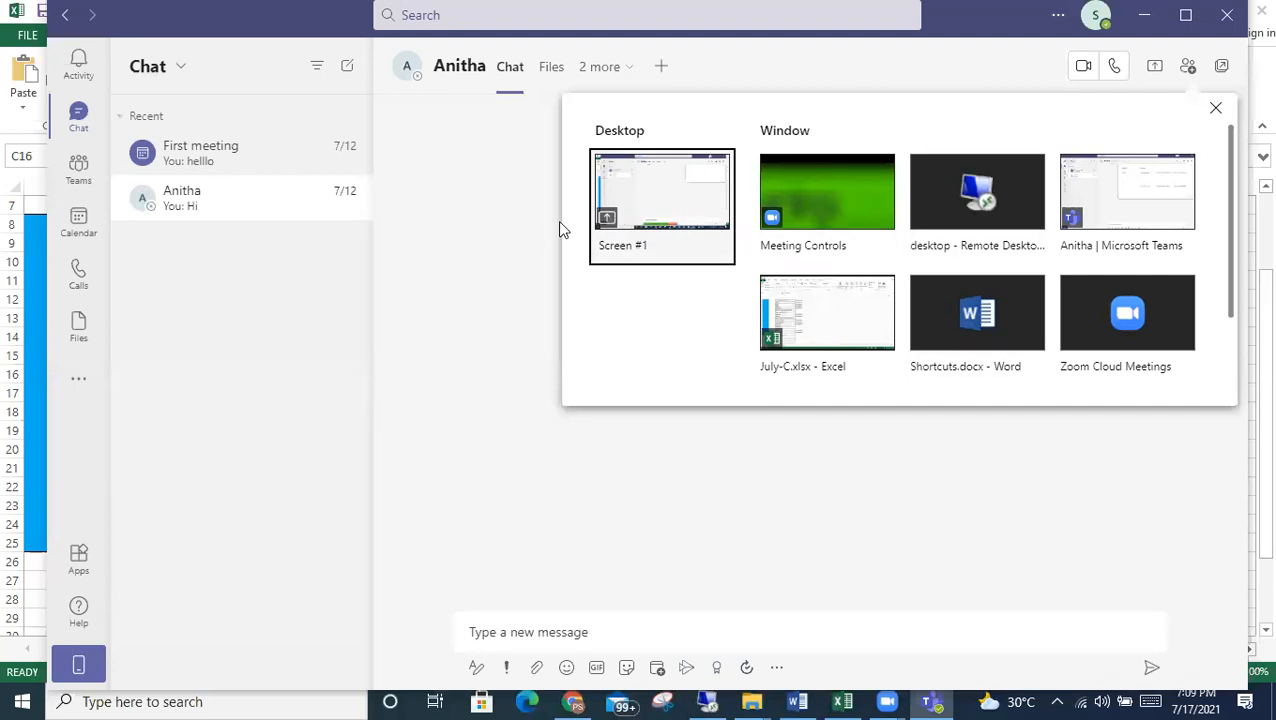
{"action": "left_click", "coordinate": [505, 300]}
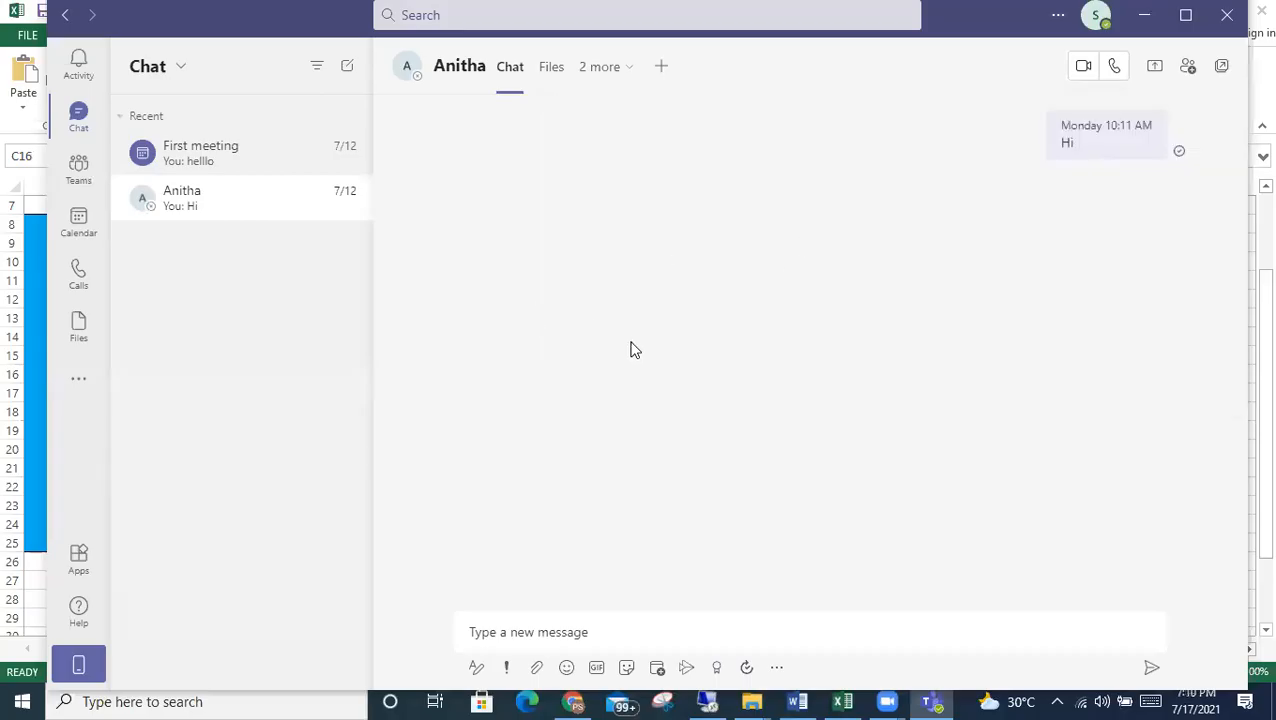
Return to the July-C workbook and go through the topics from Teams down to Task Manager in column C
{"action": "left_click", "coordinate": [1147, 14]}
{"action": "left_click", "coordinate": [152, 382]}
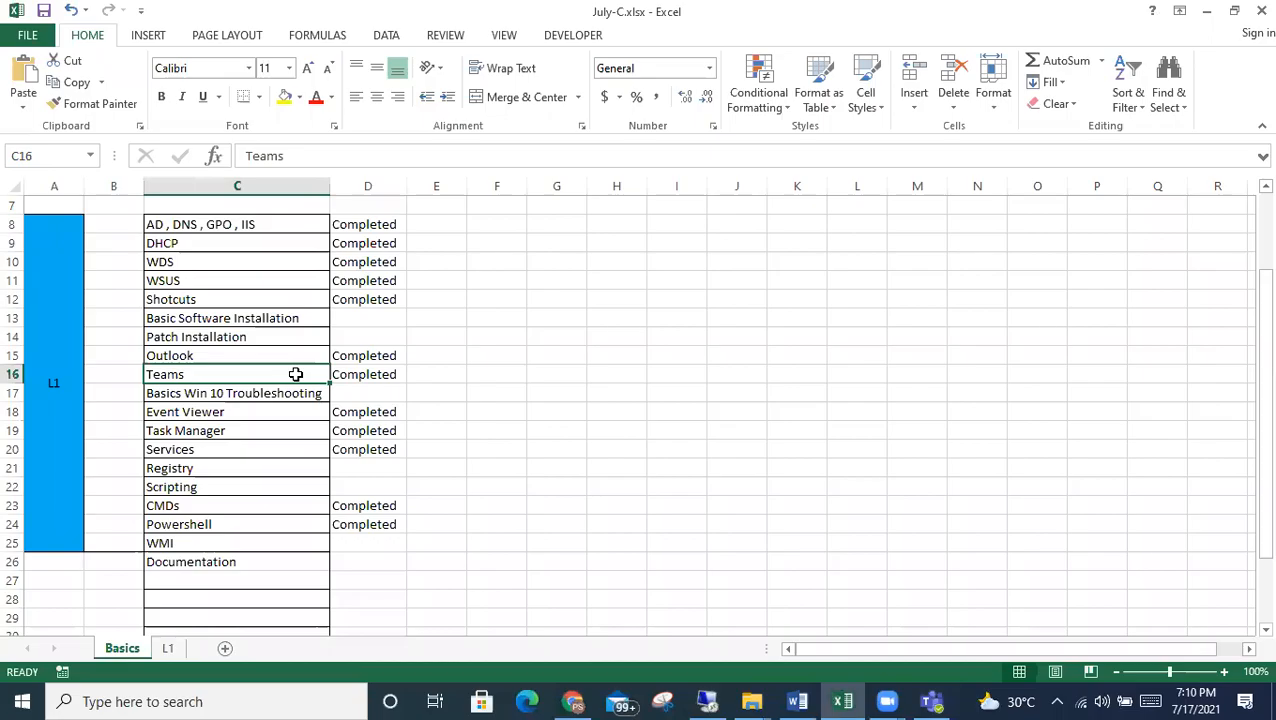
{"action": "left_click", "coordinate": [226, 396]}
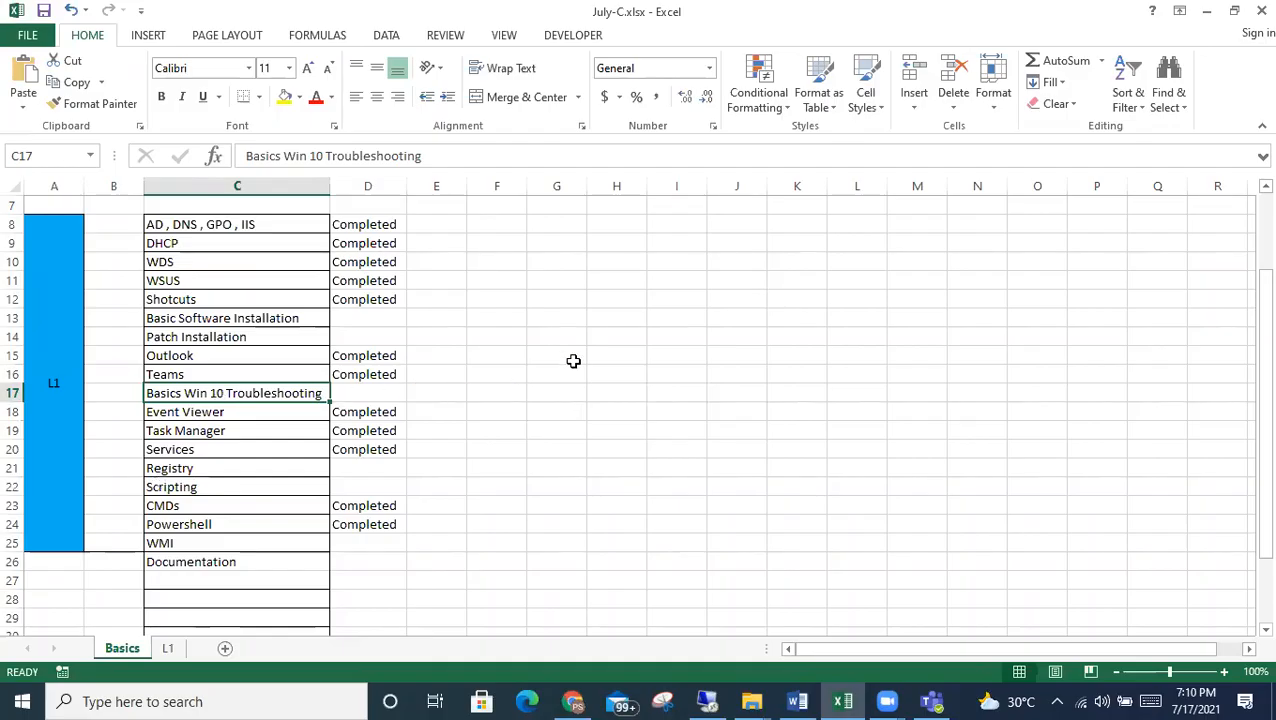
{"action": "left_click", "coordinate": [228, 416]}
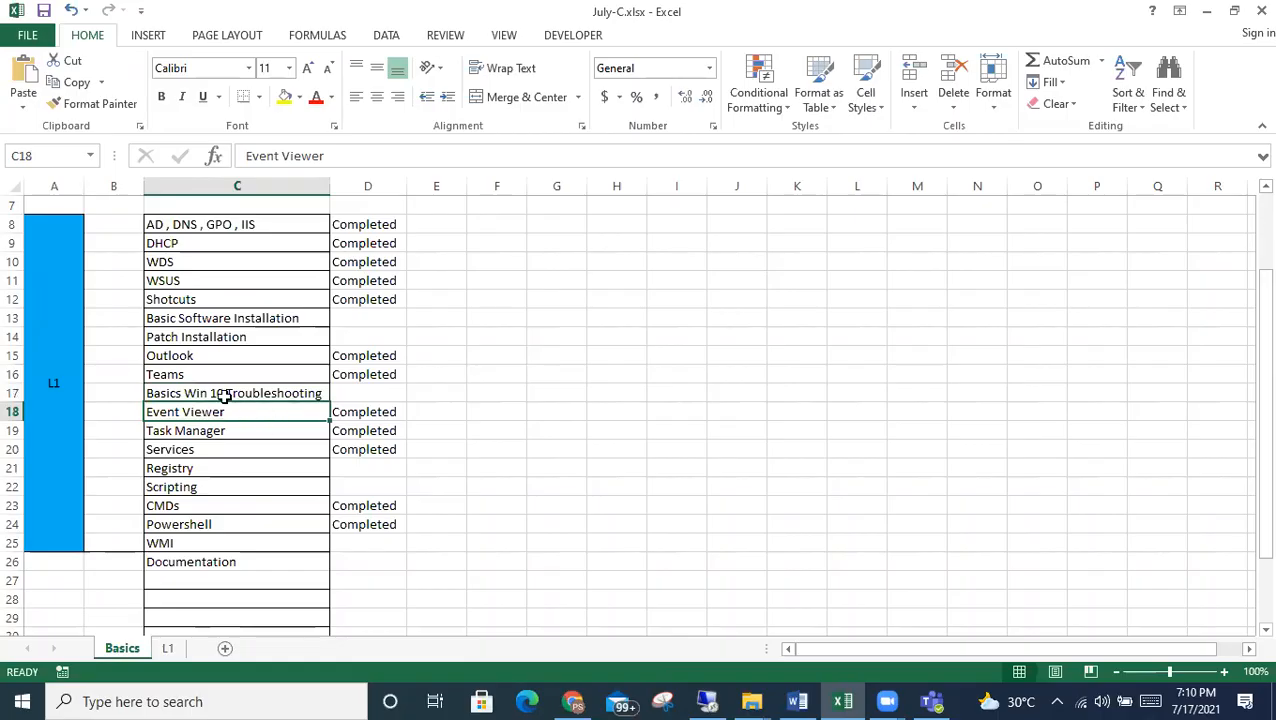
{"action": "left_click", "coordinate": [230, 430]}
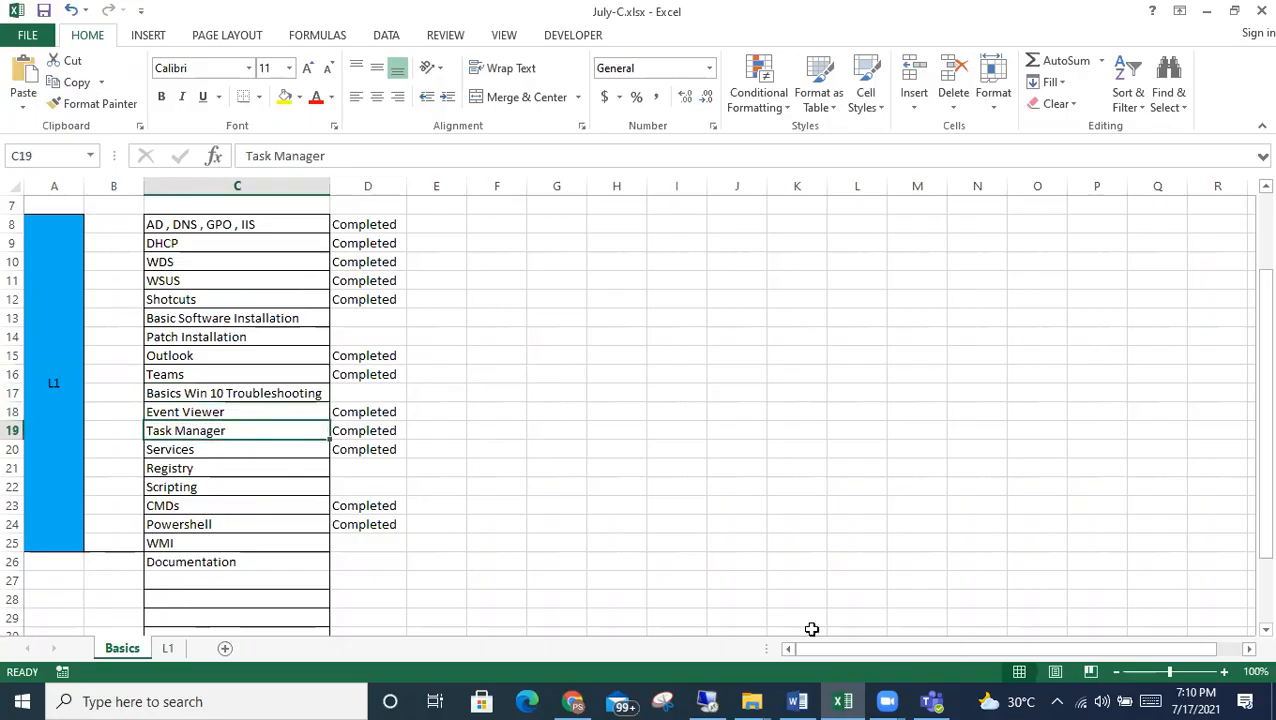
Launch Windows Task Manager and review its Performance, Startup and Users views
{"action": "right_click", "coordinate": [963, 700]}
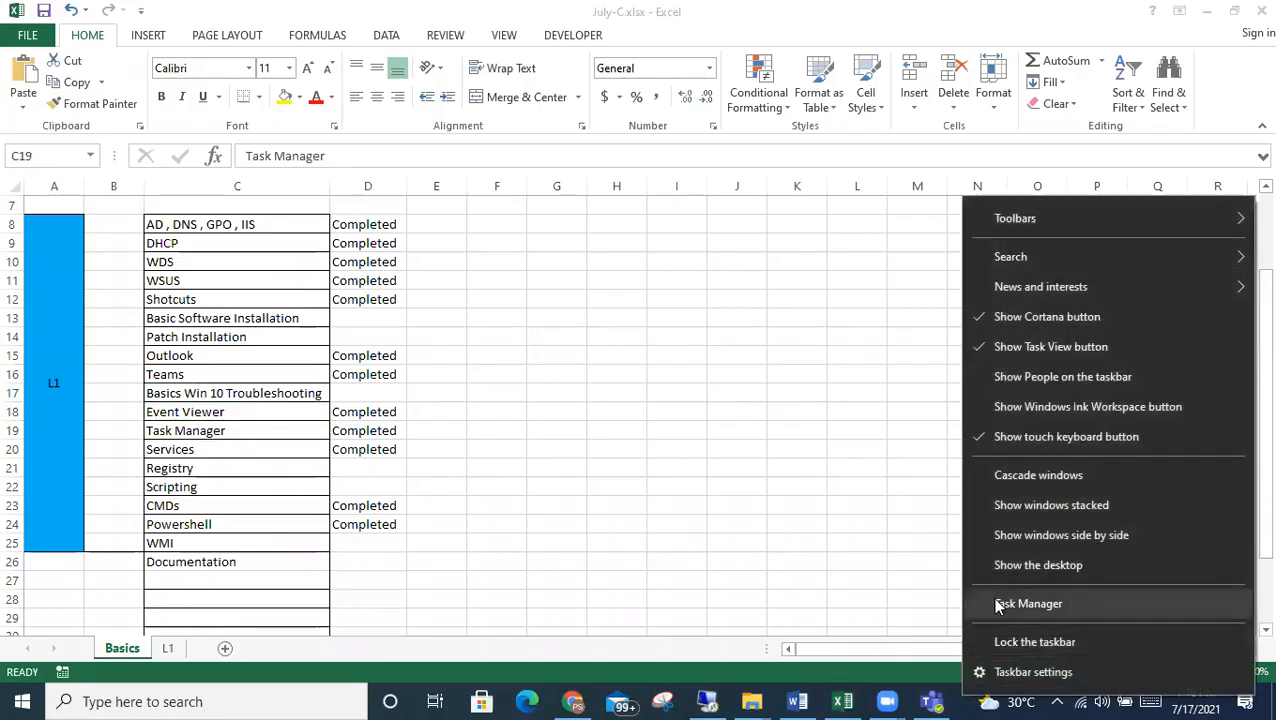
{"action": "left_click", "coordinate": [1005, 603]}
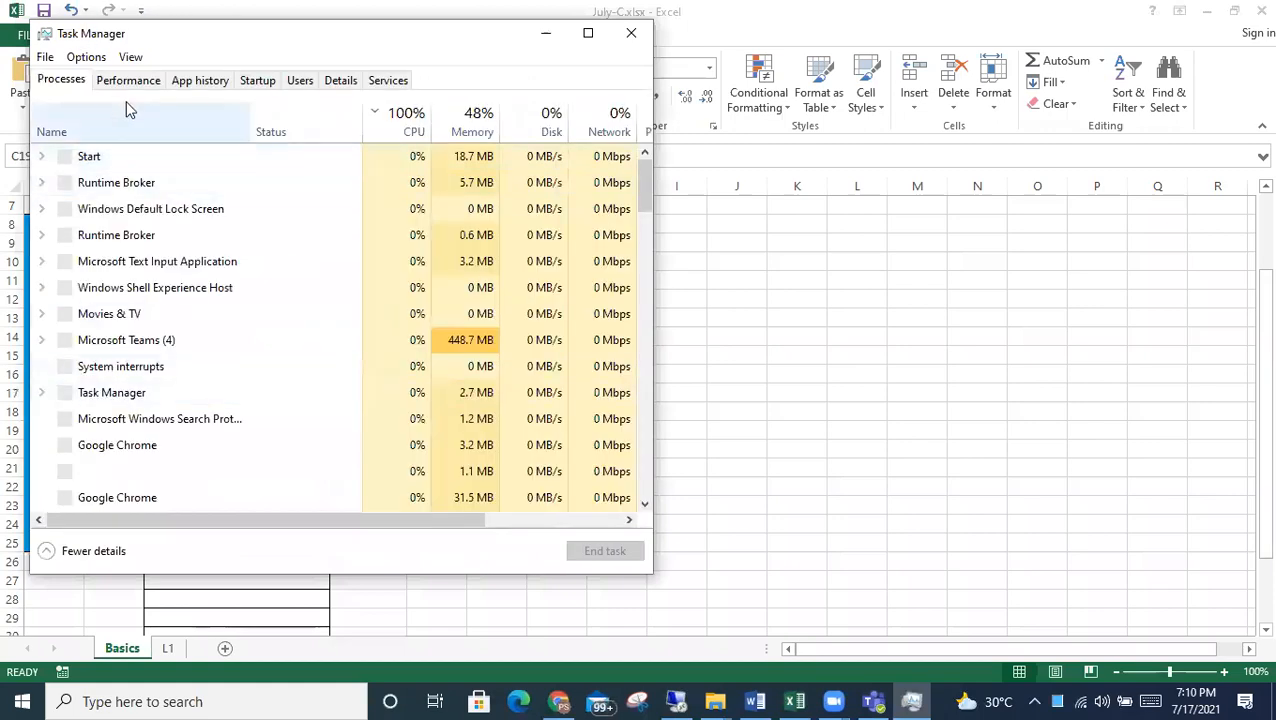
{"action": "left_click", "coordinate": [153, 88]}
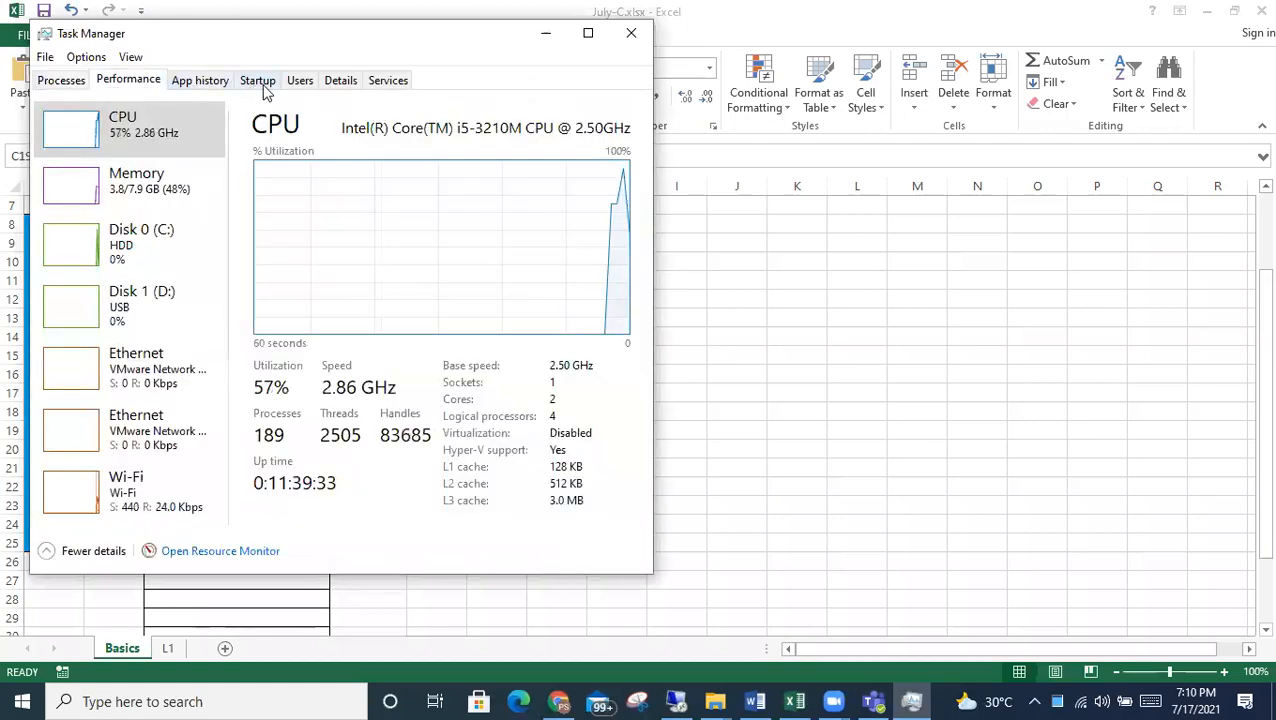
{"action": "left_click", "coordinate": [262, 84]}
{"action": "left_click", "coordinate": [290, 84]}
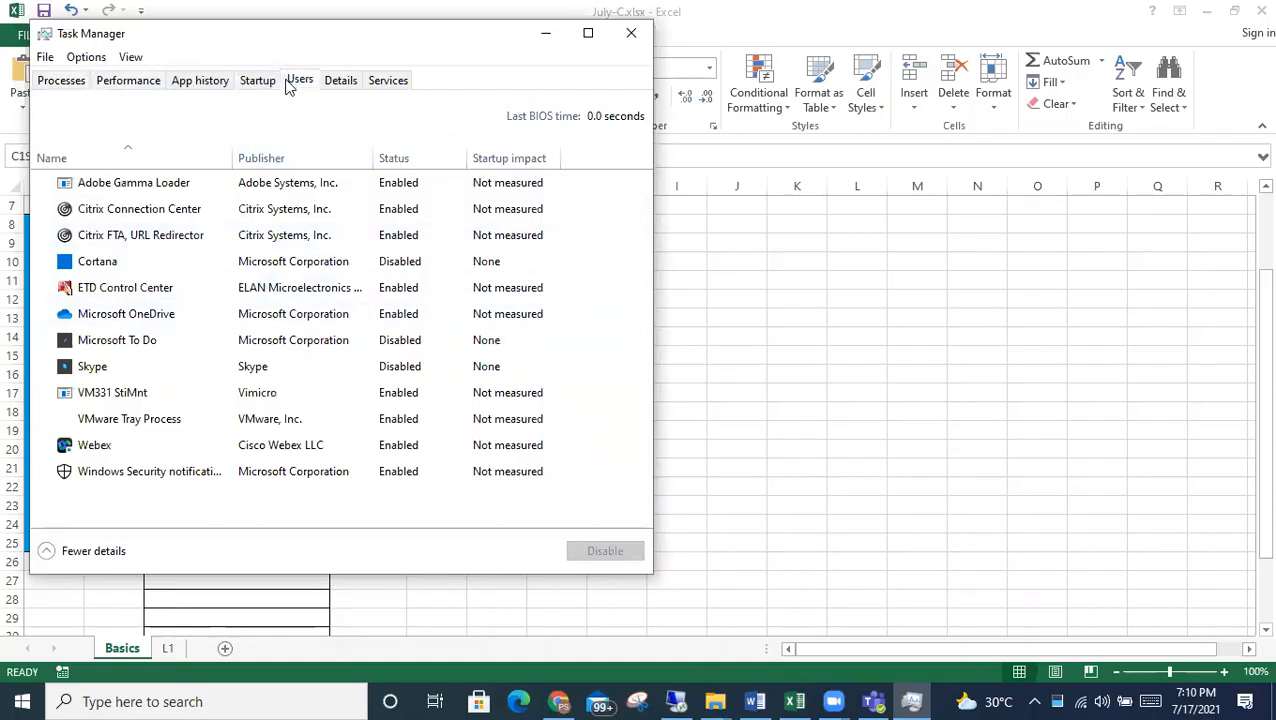
Review the process details and services in Task Manager, select the AppMgmt service, and close Task Manager
{"action": "left_click", "coordinate": [341, 84]}
{"action": "scroll", "coordinate": [114, 233], "scroll_direction": "down", "scroll_amount": 20}
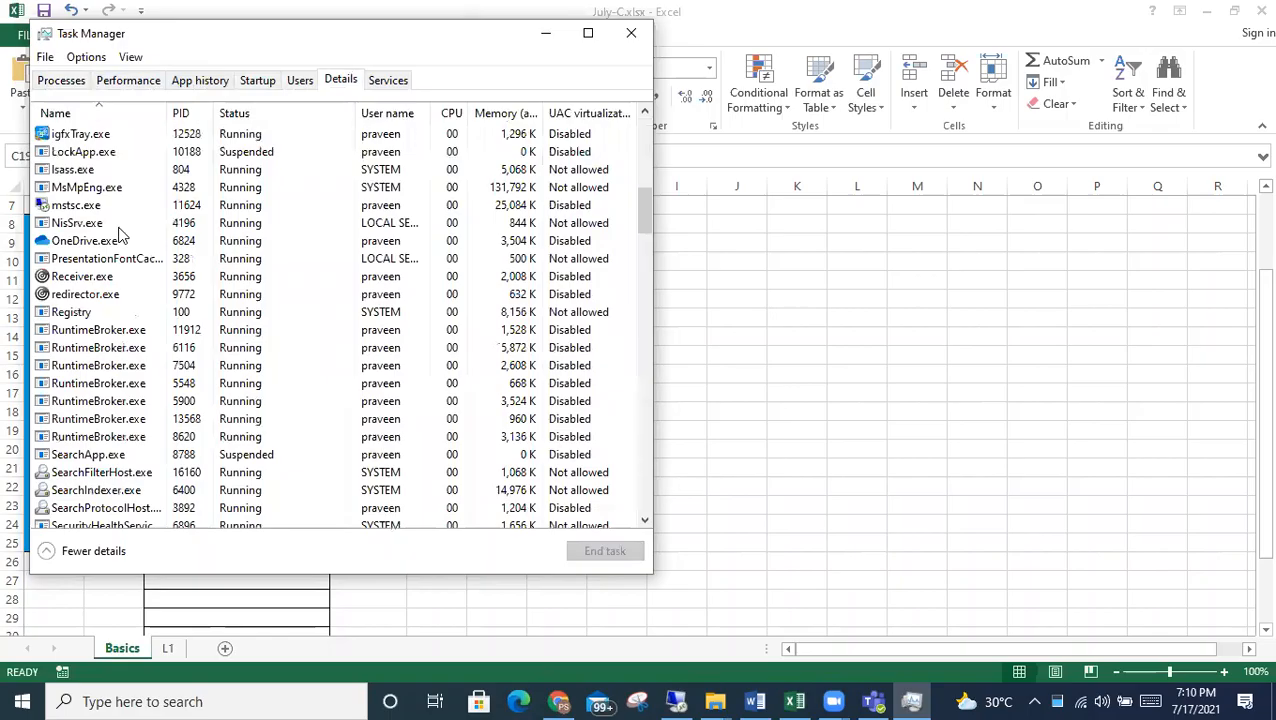
{"action": "left_click", "coordinate": [381, 84]}
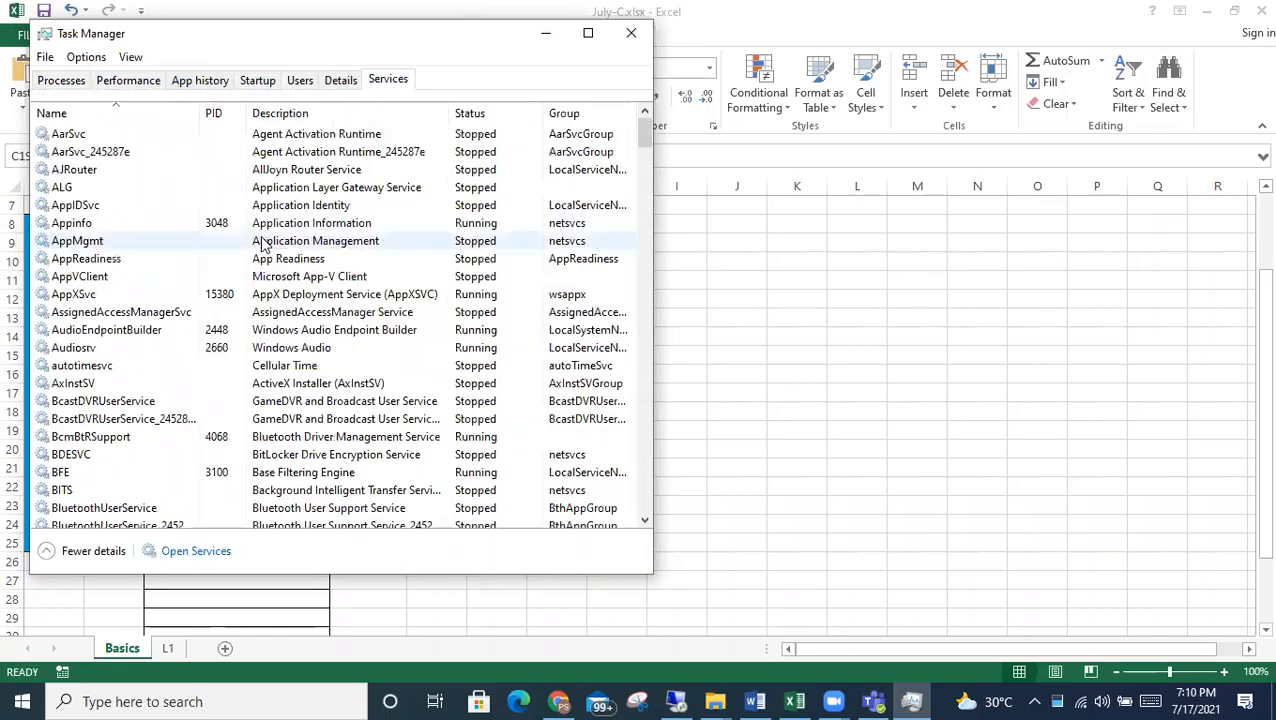
{"action": "left_click", "coordinate": [262, 245]}
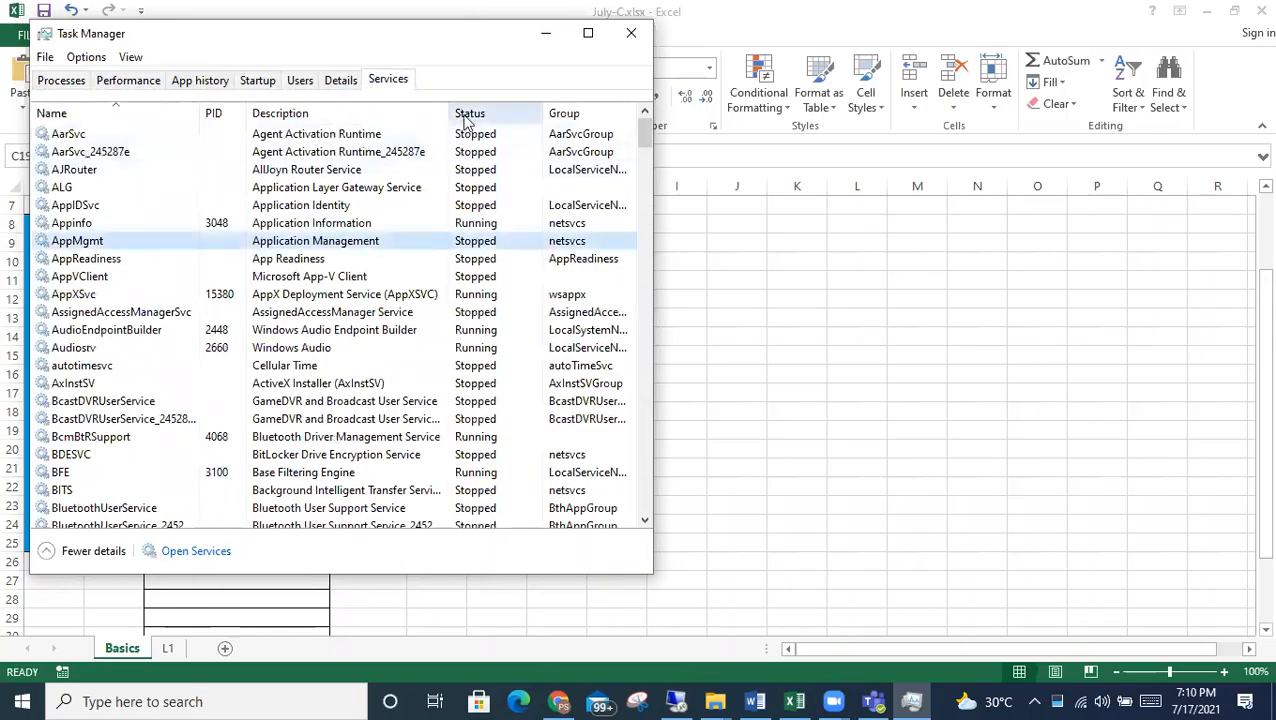
{"action": "left_click", "coordinate": [631, 33]}
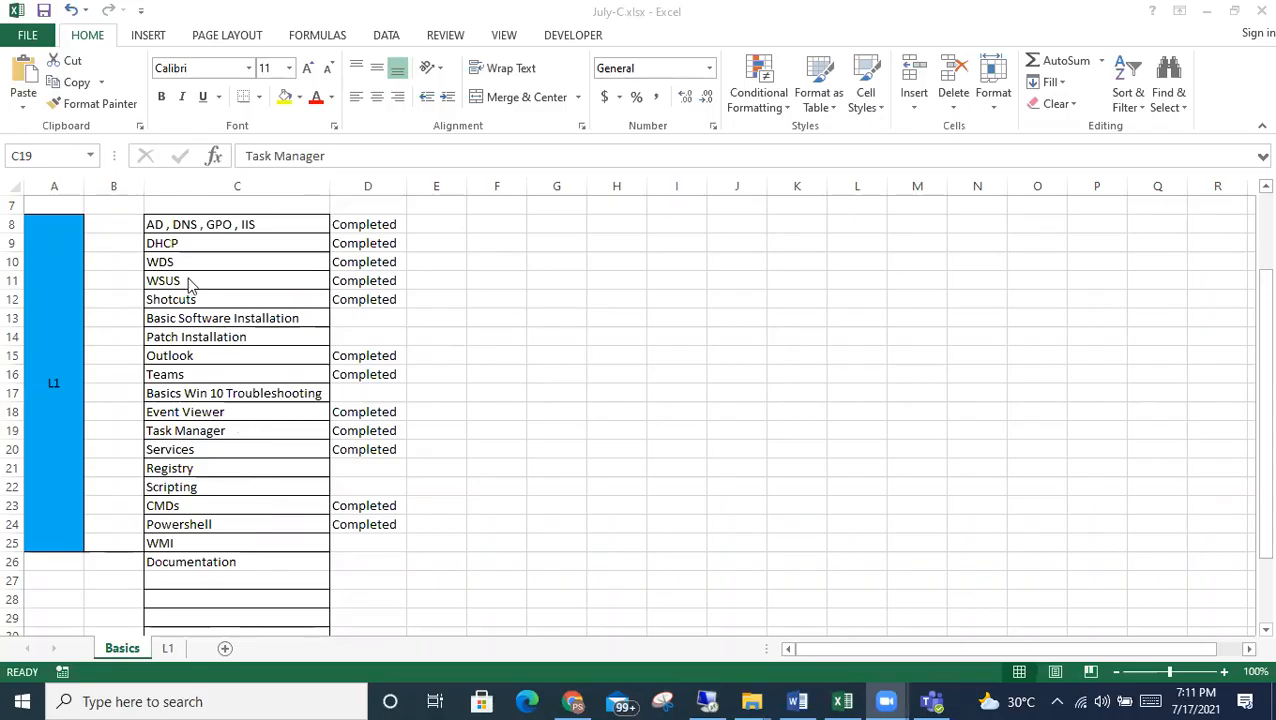
Move on to the Services topic in cell C20 and launch the Services console with services.msc
{"action": "left_click", "coordinate": [180, 430]}
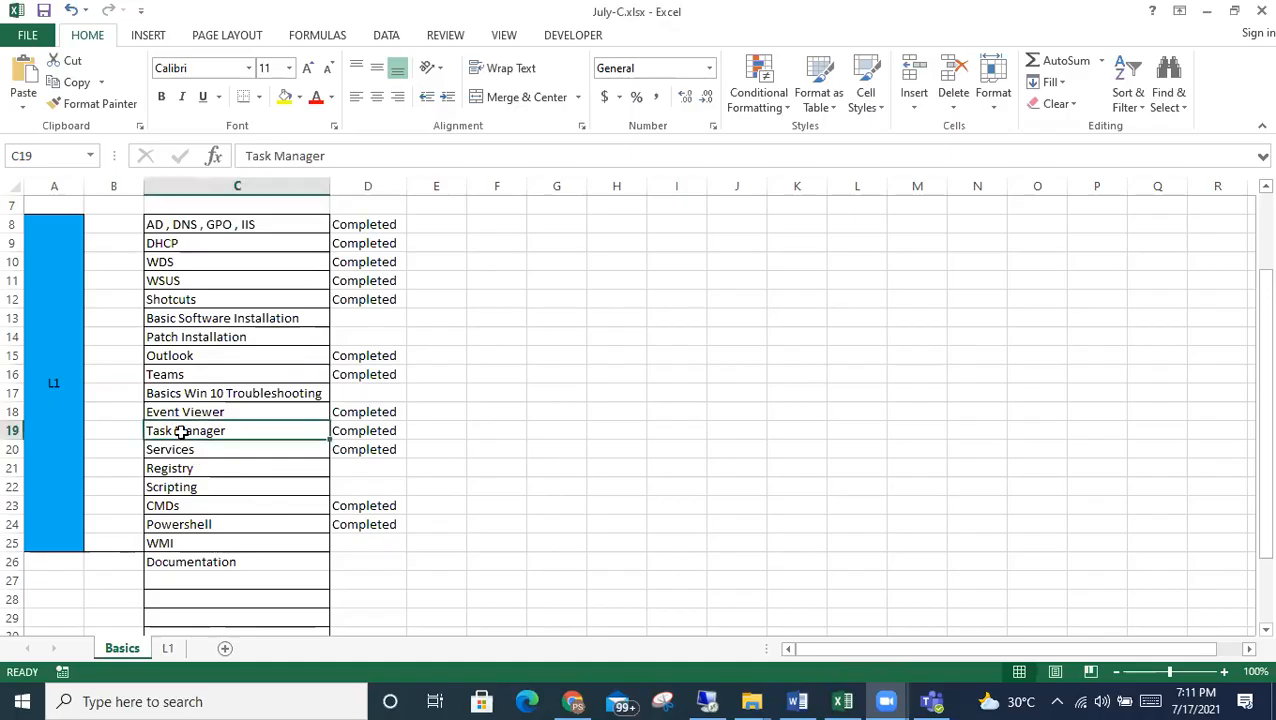
{"action": "left_click", "coordinate": [187, 449]}
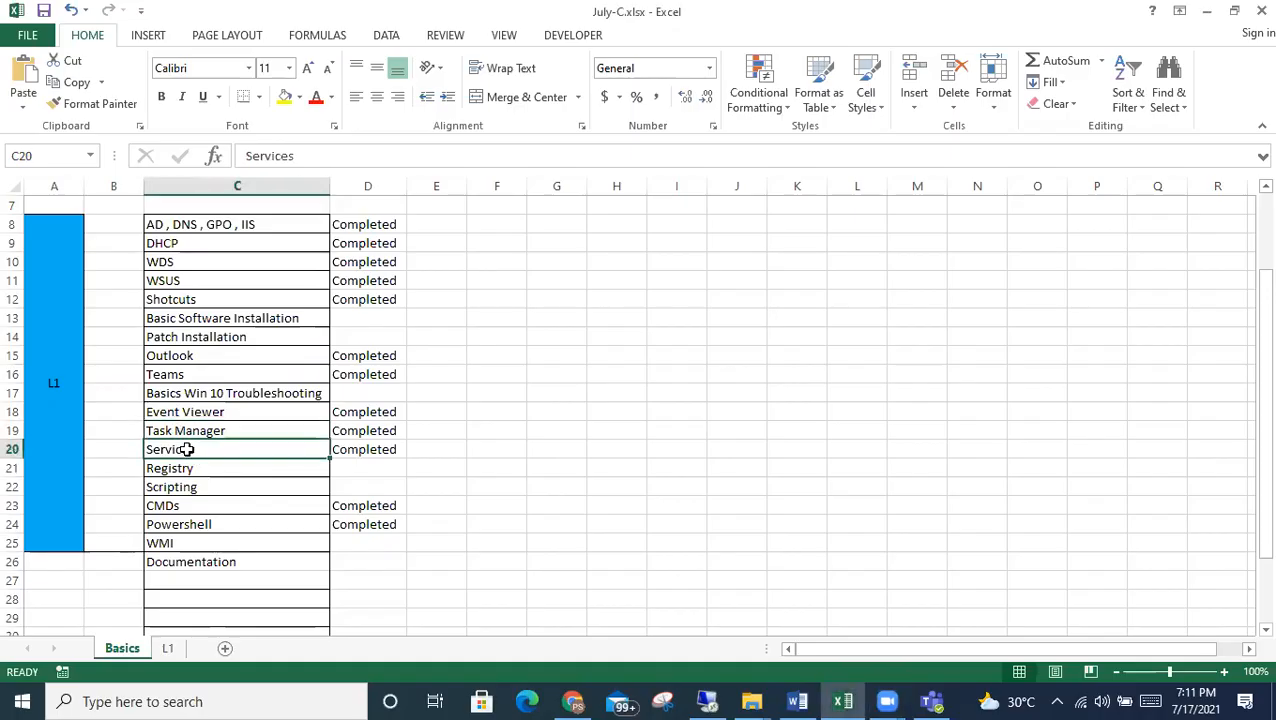
{"action": "key", "text": "super+r"}
{"action": "type", "text": "se"}
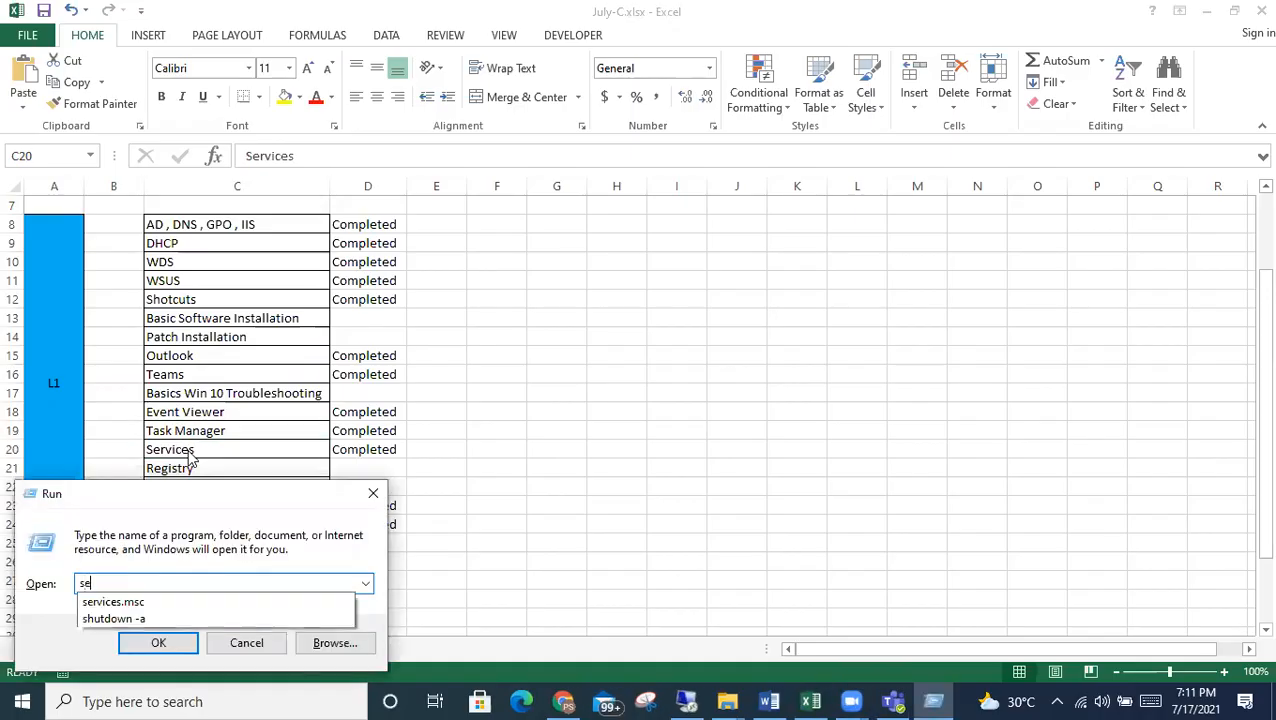
{"action": "type", "text": "rvices.msc"}
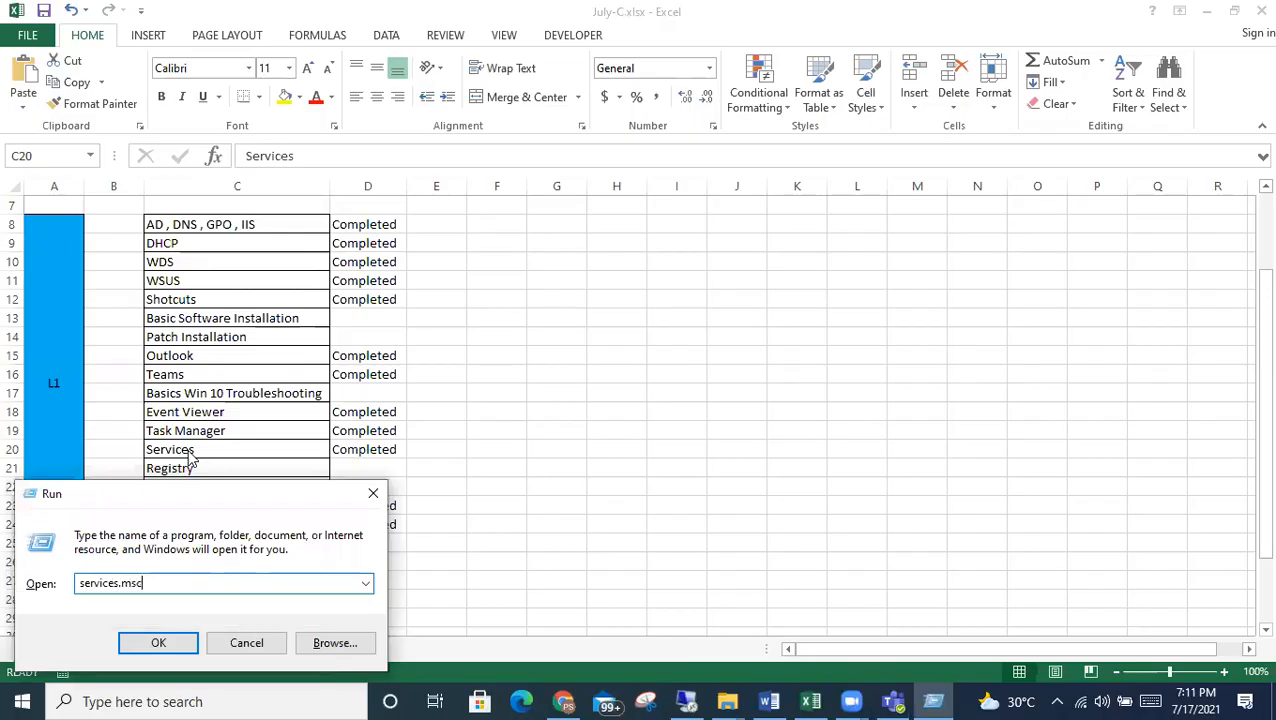
{"action": "key", "text": "Return"}
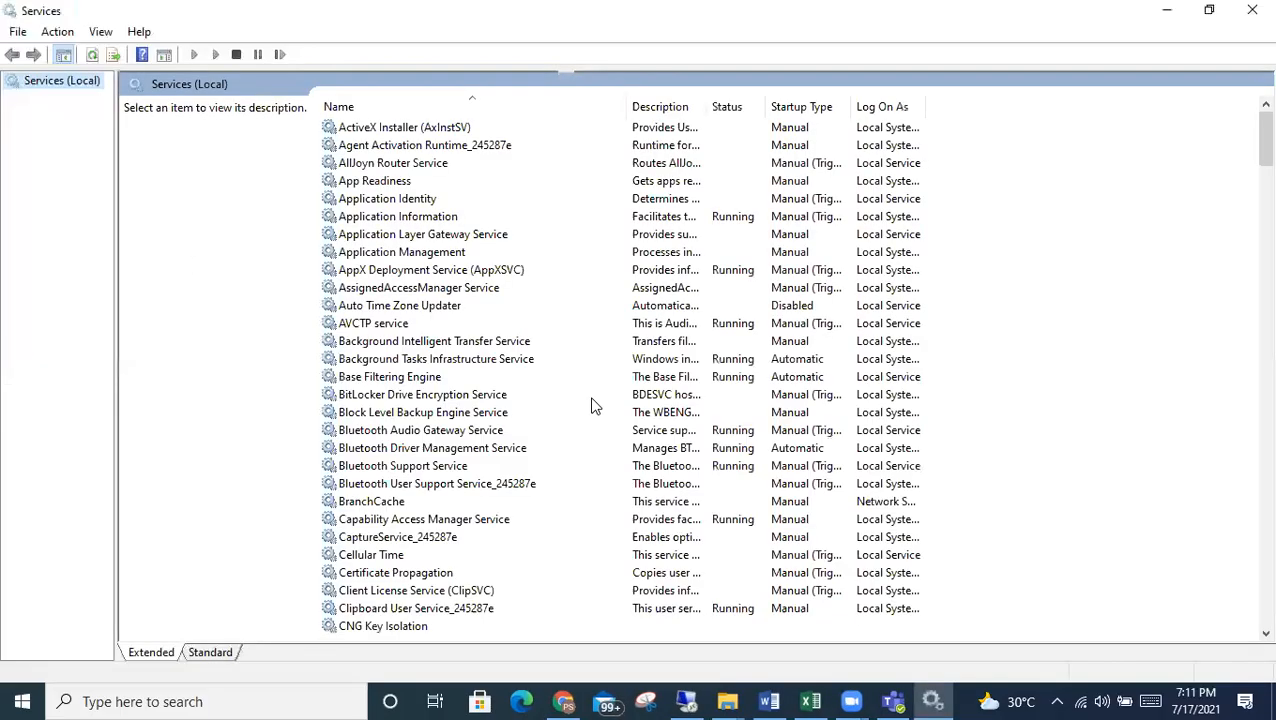
Jump to the services starting with "win", browse down through them, and select Windows Update to view its description
{"action": "left_click", "coordinate": [418, 272]}
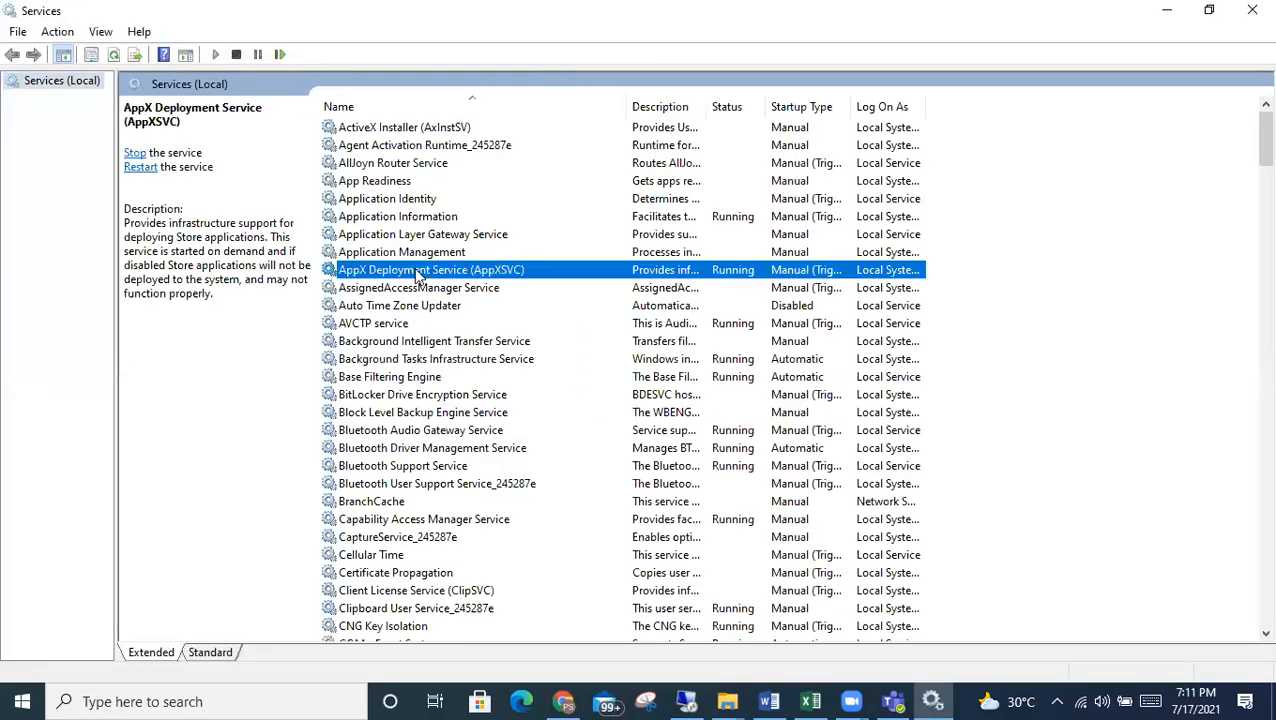
{"action": "type", "text": "win"}
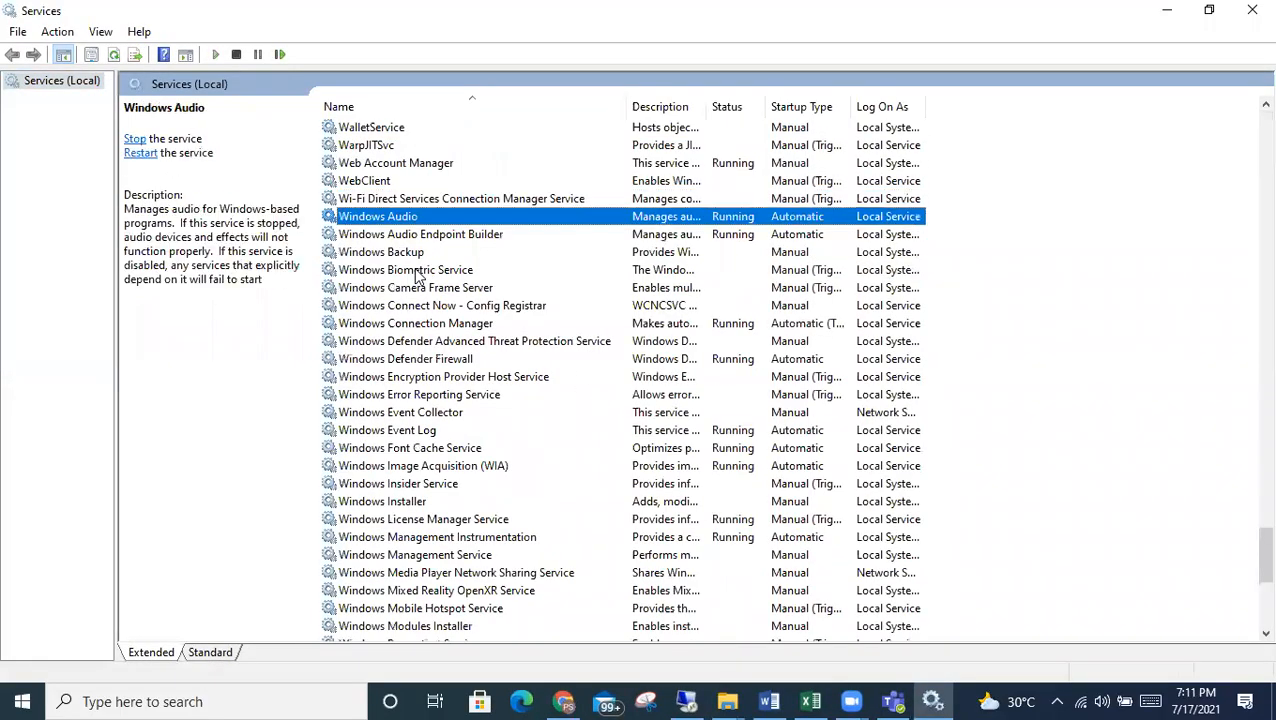
{"action": "key", "text": "Down"}
{"action": "key", "text": "Down"}
{"action": "key", "text": "Down"}
{"action": "key", "text": "Down"}
{"action": "key", "text": "Down"}
{"action": "left_click", "coordinate": [403, 343]}
{"action": "key", "text": "Down"}
{"action": "key", "text": "Down"}
{"action": "scroll", "coordinate": [403, 350], "scroll_direction": "down", "scroll_amount": 6}
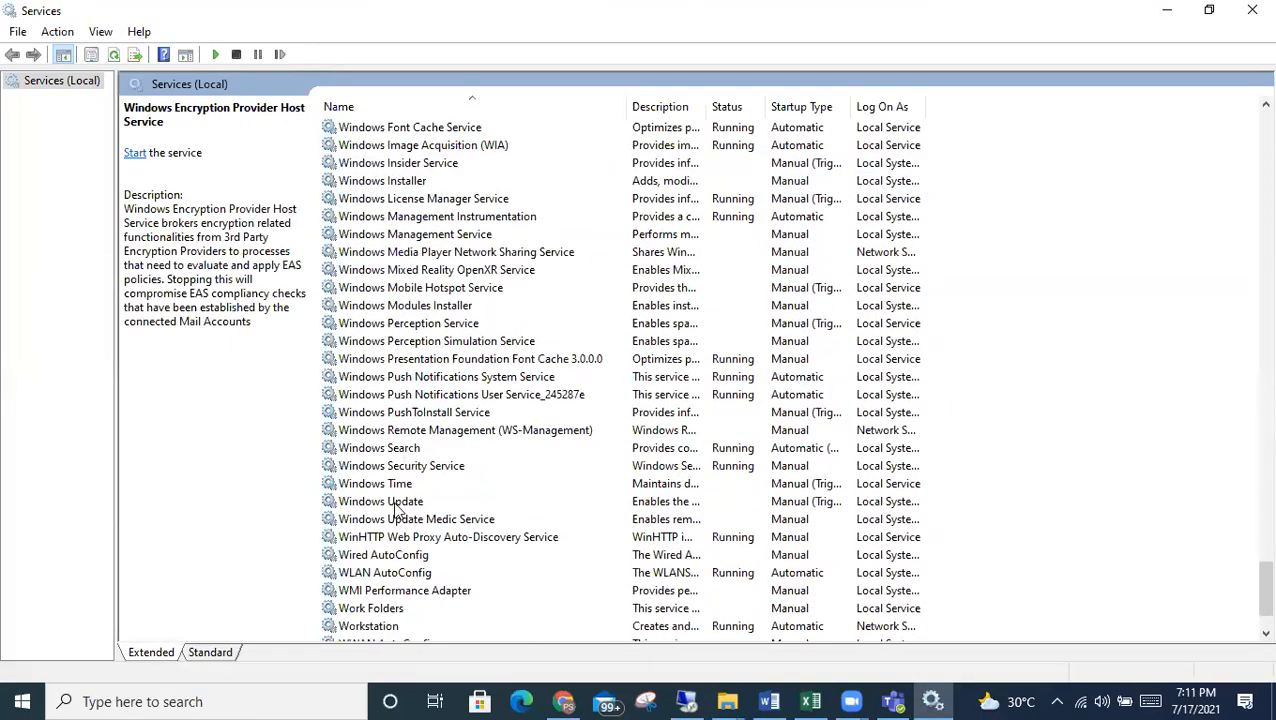
{"action": "left_click", "coordinate": [470, 501]}
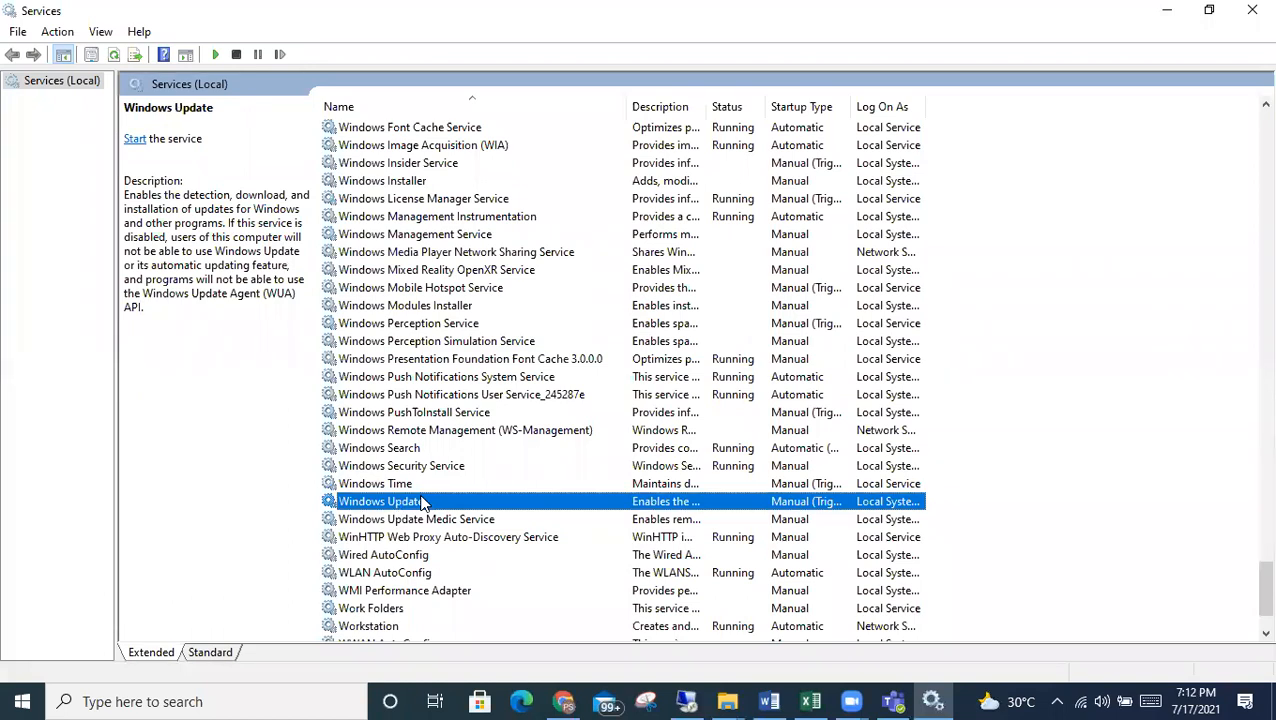
Step through the services from Windows Time down to WMI Performance Adapter to examine their descriptions
{"action": "key", "text": "Down"}
{"action": "left_click", "coordinate": [406, 484]}
{"action": "key", "text": "Down"}
{"action": "key", "text": "Down"}
{"action": "key", "text": "Down"}
{"action": "key", "text": "Down"}
{"action": "key", "text": "Down"}
{"action": "key", "text": "Down"}
{"action": "key", "text": "Down"}
{"action": "key", "text": "Down"}
{"action": "key", "text": "Down"}
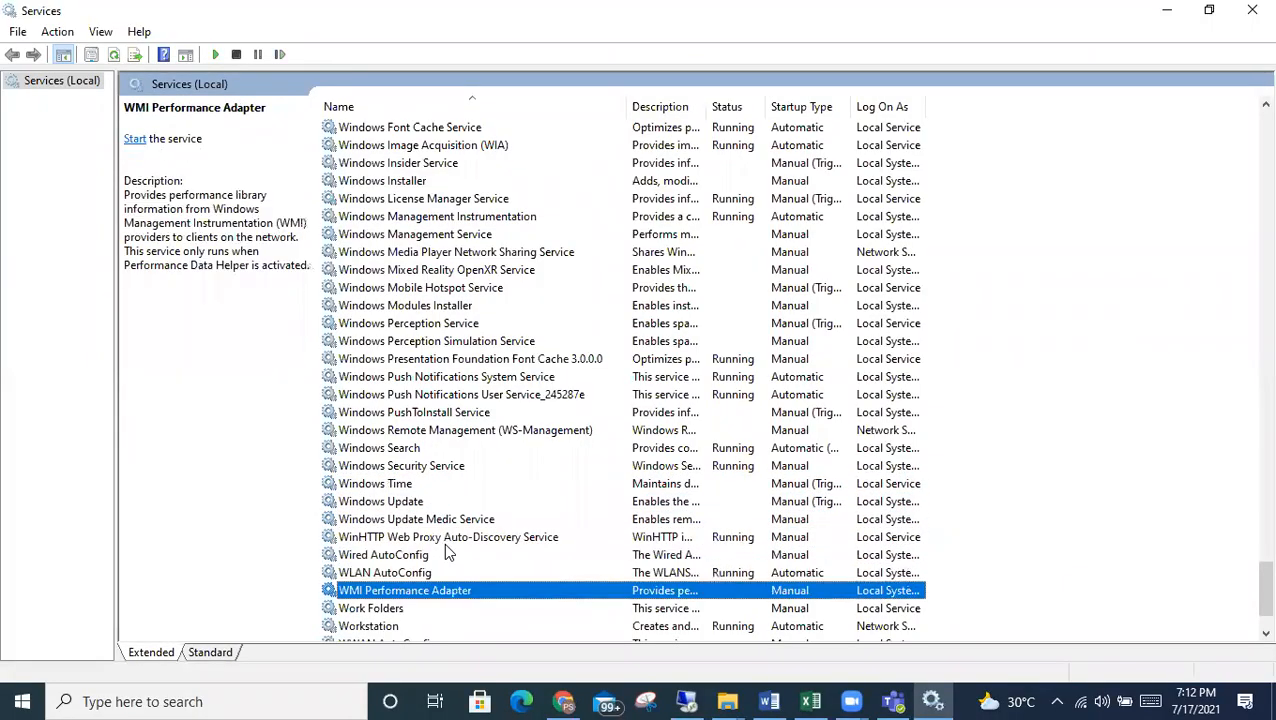
Jump back to the first services starting with W and step down through the list
{"action": "key", "text": "w"}
{"action": "key", "text": "Down"}
{"action": "key", "text": "Down"}
{"action": "key", "text": "Down"}
{"action": "key", "text": "Down"}
{"action": "key", "text": "Down"}
{"action": "key", "text": "Down"}
{"action": "key", "text": "Down"}
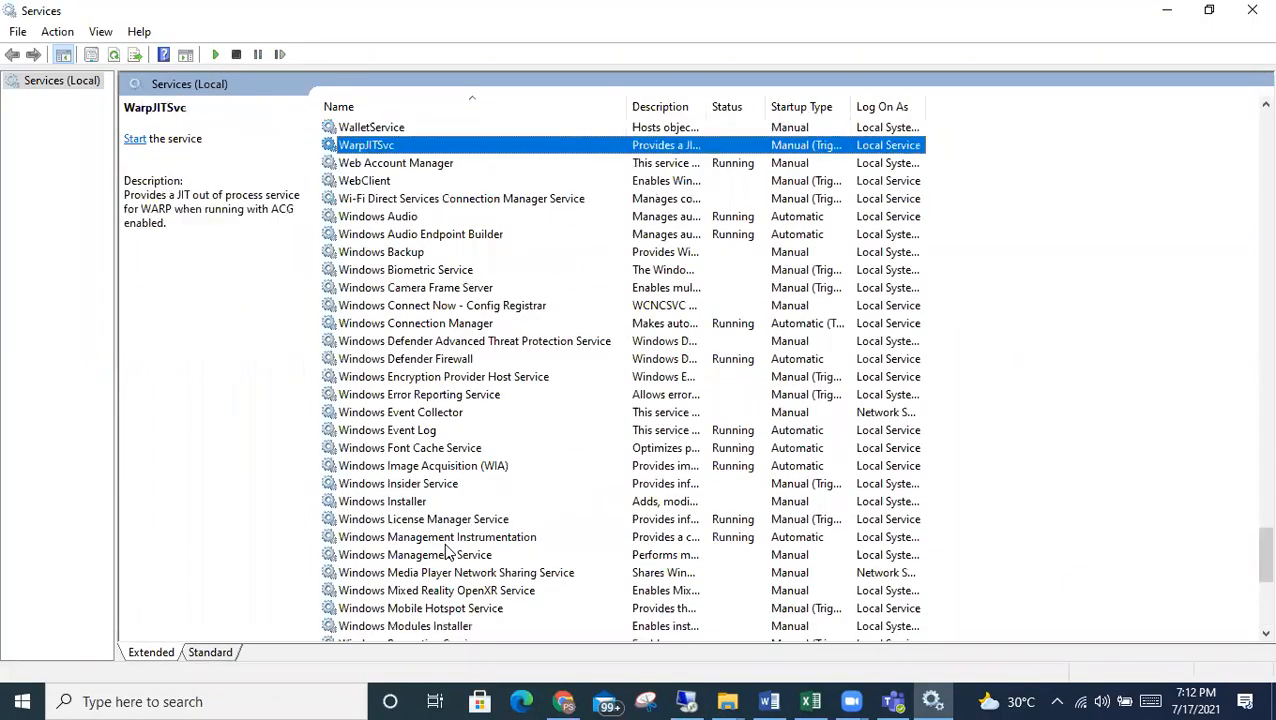
Step down through the Windows services and select Windows Installer to examine its description and available actions
{"action": "key", "text": "Down"}
{"action": "key", "text": "Down"}
{"action": "key", "text": "Down"}
{"action": "key", "text": "Down"}
{"action": "key", "text": "Down"}
{"action": "key", "text": "Down"}
{"action": "key", "text": "Down"}
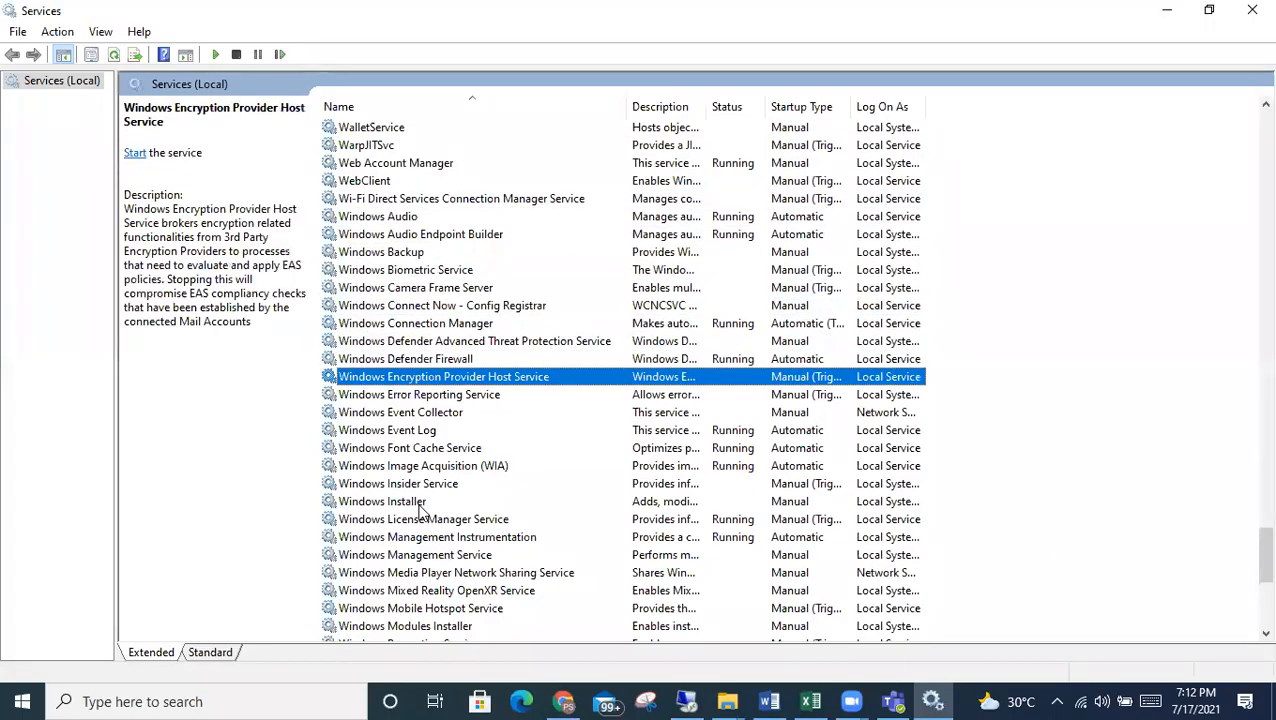
{"action": "left_click", "coordinate": [419, 503]}
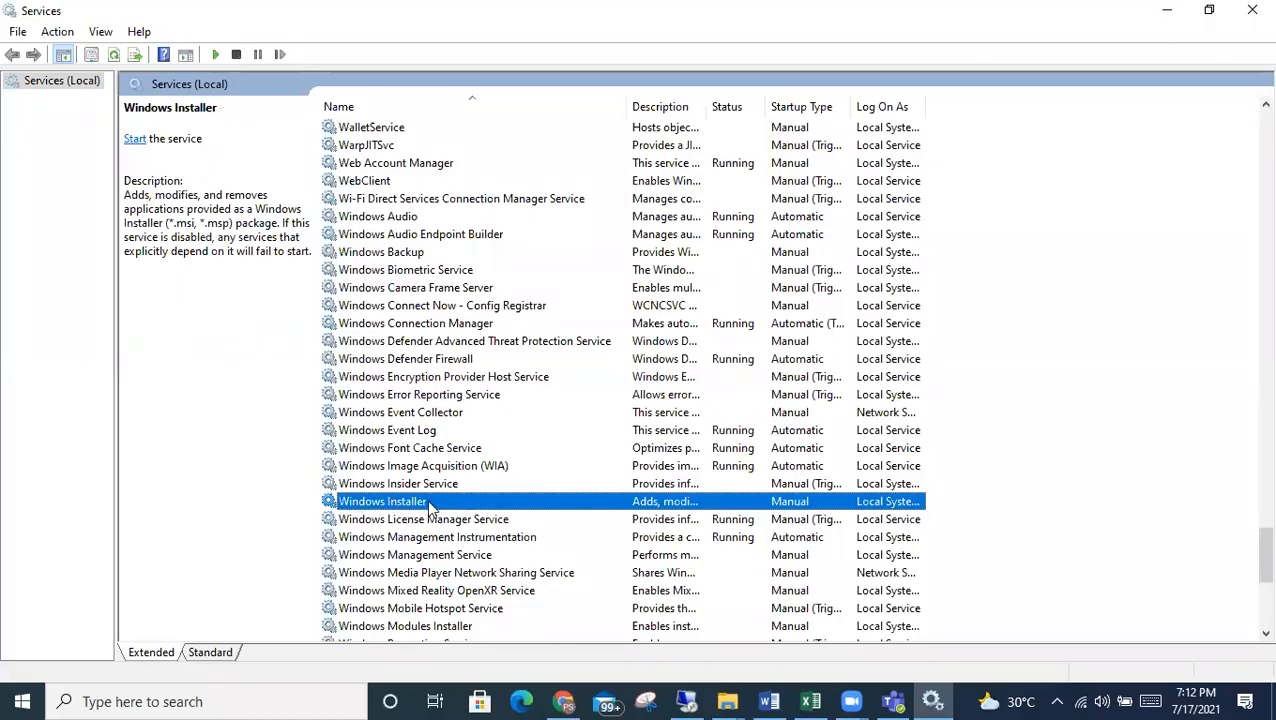
{"action": "right_click", "coordinate": [428, 503]}
{"action": "left_click", "coordinate": [383, 503]}
Jump to the services starting with B and step through them to locate Background Intelligent Transfer Service
{"action": "key", "text": "b"}
{"action": "key", "text": "i"}
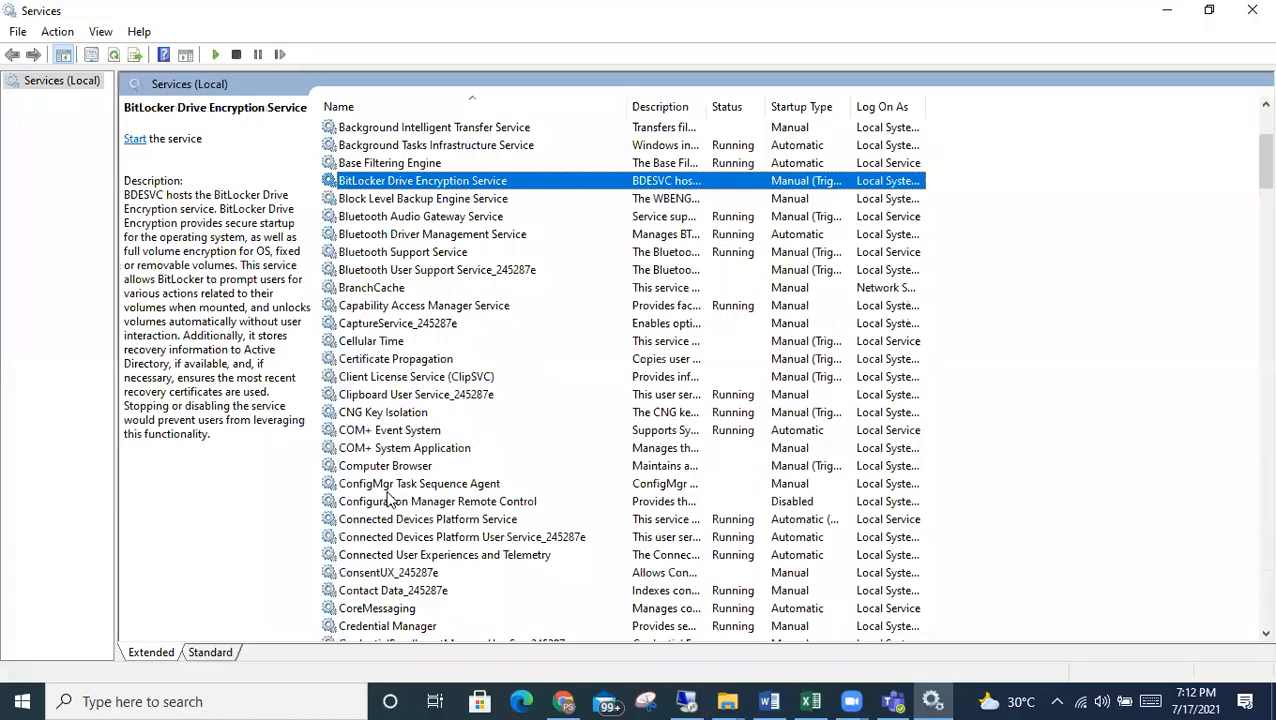
{"action": "key", "text": "Down"}
{"action": "key", "text": "Down"}
{"action": "key", "text": "Down"}
{"action": "key", "text": "Down"}
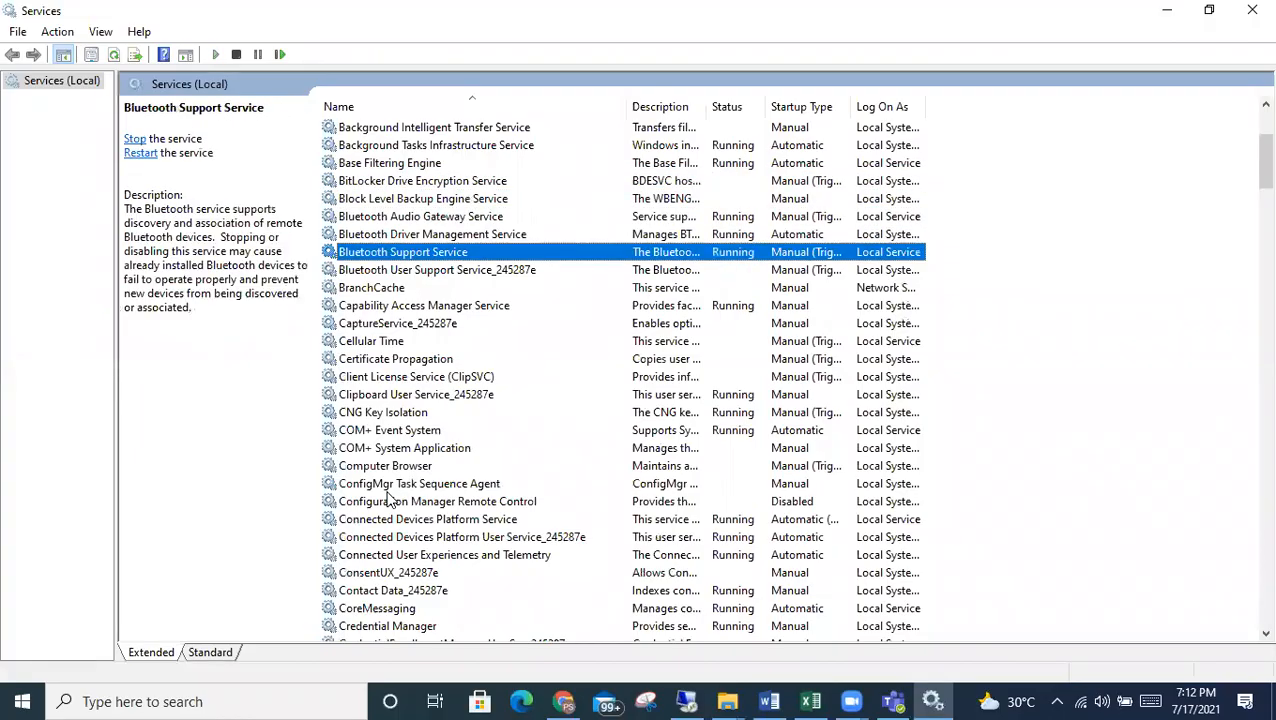
{"action": "key", "text": "b"}
{"action": "key", "text": "b"}
{"action": "key", "text": "b"}
{"action": "key", "text": "b"}
{"action": "key", "text": "b"}
{"action": "key", "text": "b"}
{"action": "key", "text": "b"}
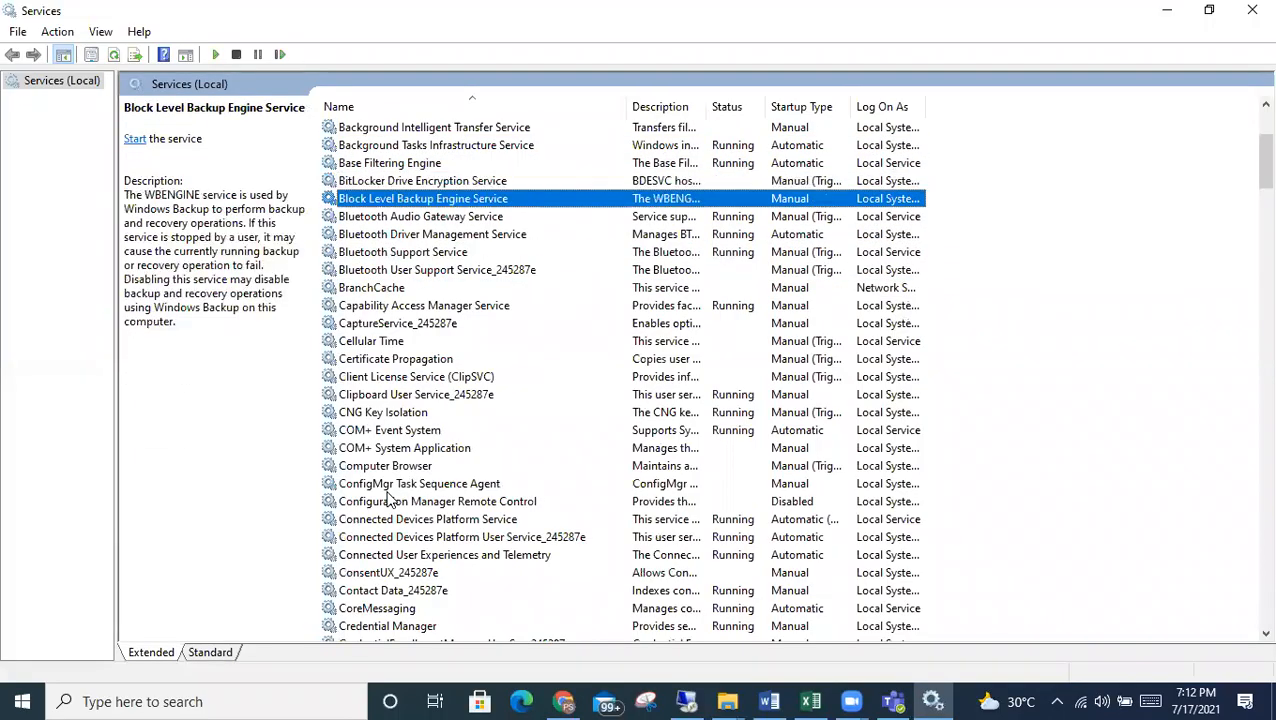
{"action": "key", "text": "Down"}
{"action": "key", "text": "Down"}
{"action": "key", "text": "Down"}
{"action": "key", "text": "Down"}
{"action": "key", "text": "Down"}
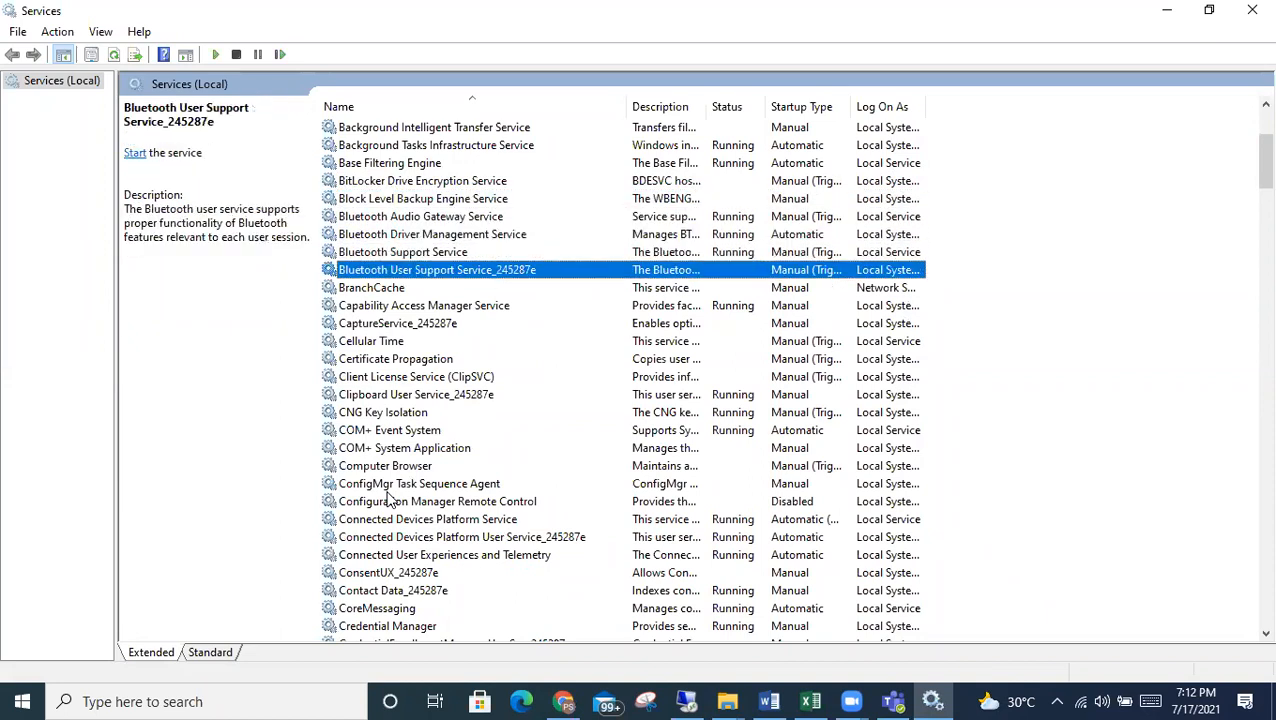
{"action": "key", "text": "b"}
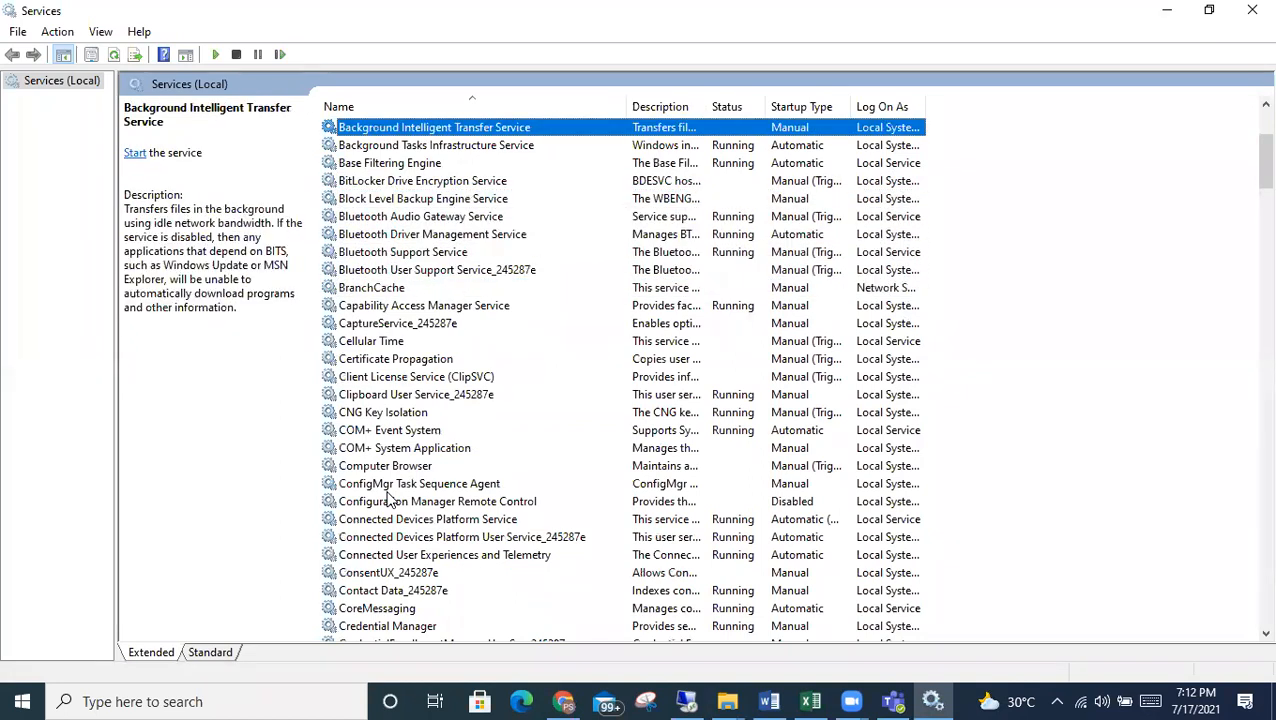
{"action": "scroll", "coordinate": [390, 500], "scroll_direction": "up", "scroll_amount": 1}
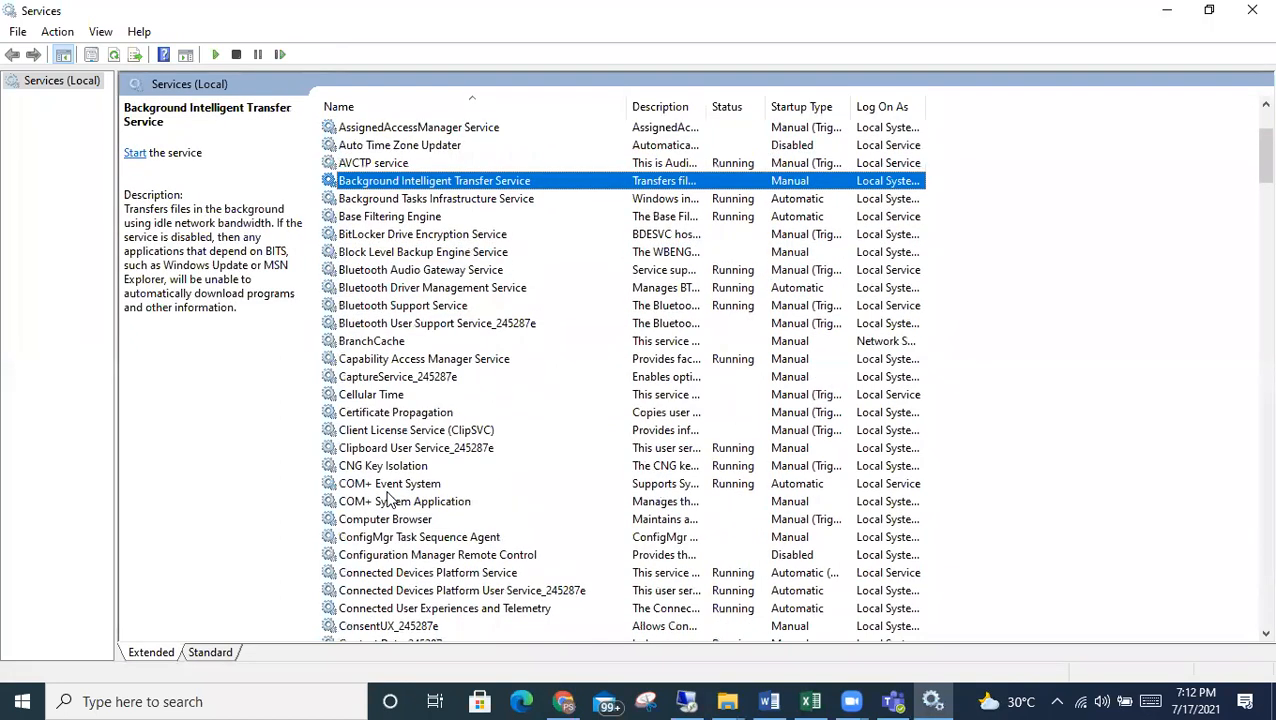
Examine the actions available for Background Intelligent Transfer Service and keep that service selected
{"action": "right_click", "coordinate": [418, 187]}
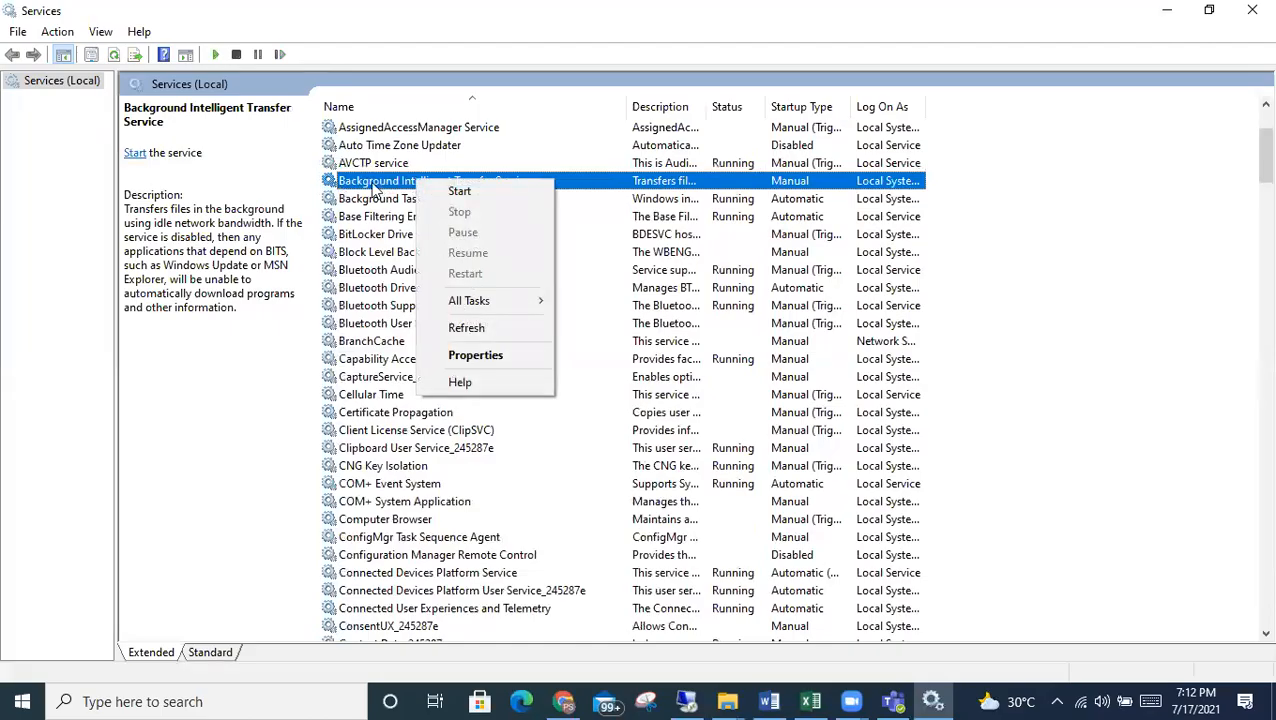
{"action": "left_click", "coordinate": [375, 189]}
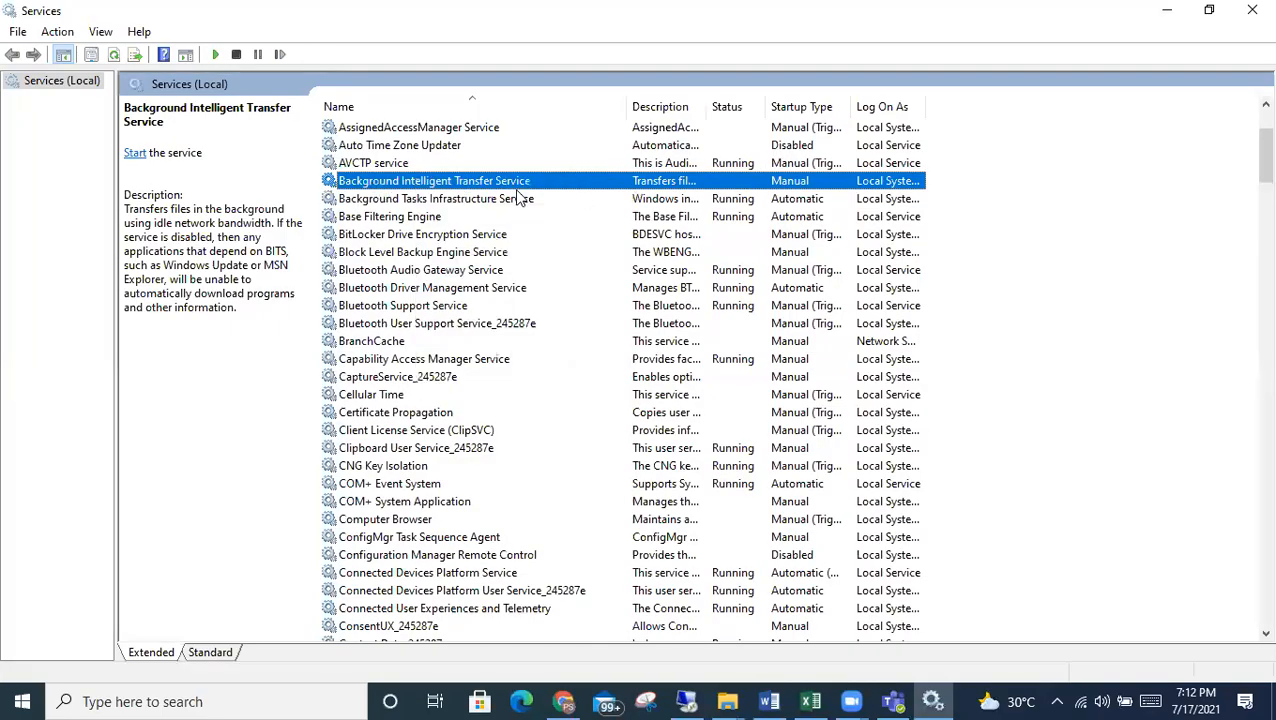
{"action": "right_click", "coordinate": [378, 189]}
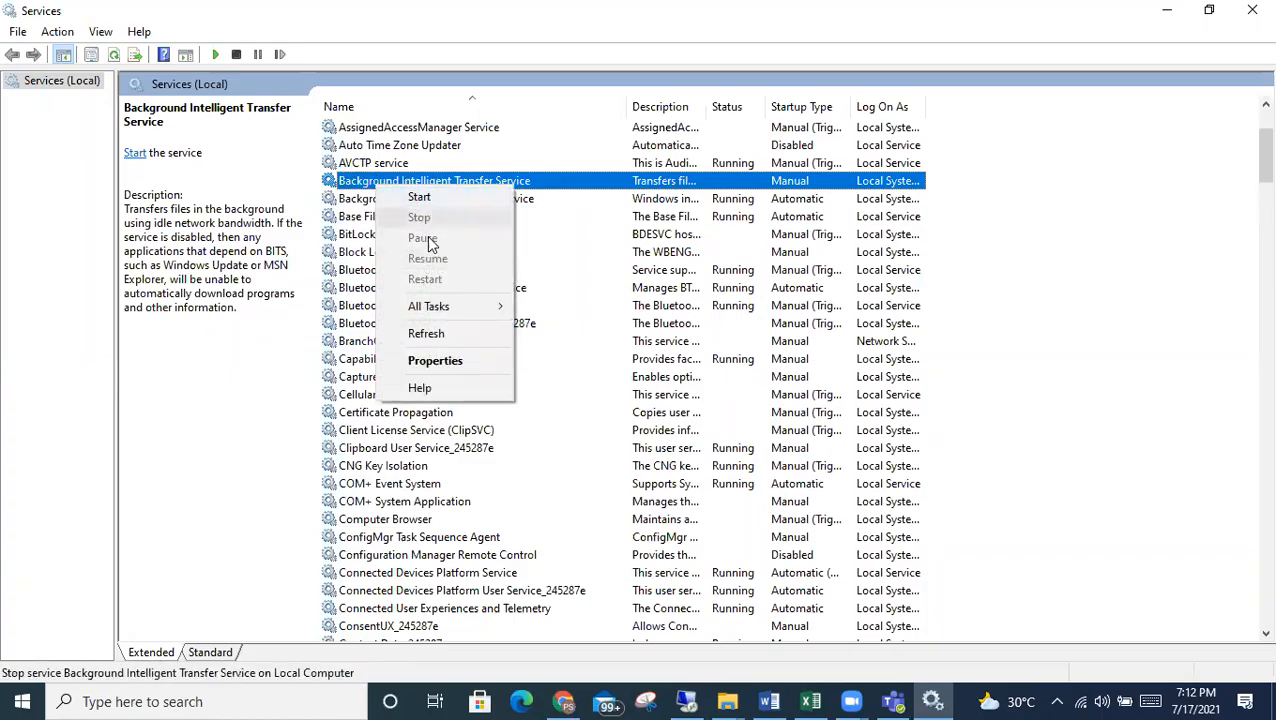
{"action": "left_click", "coordinate": [555, 250]}
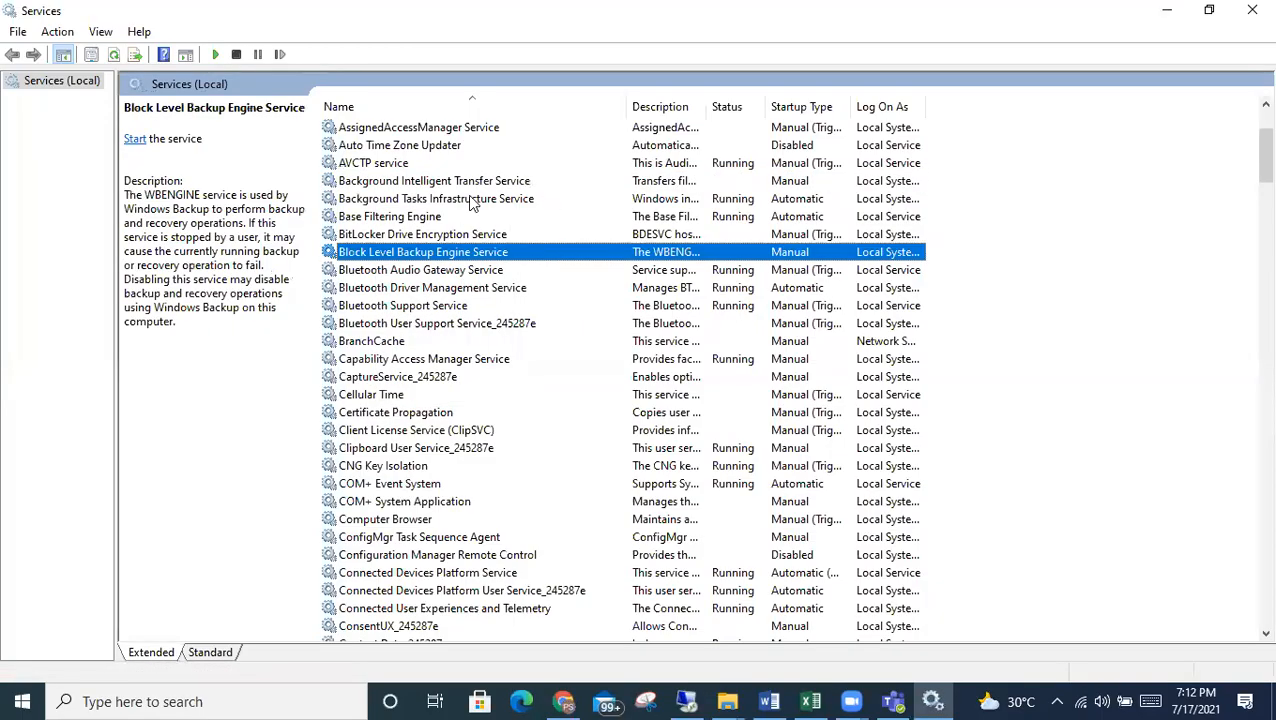
{"action": "left_click", "coordinate": [437, 183]}
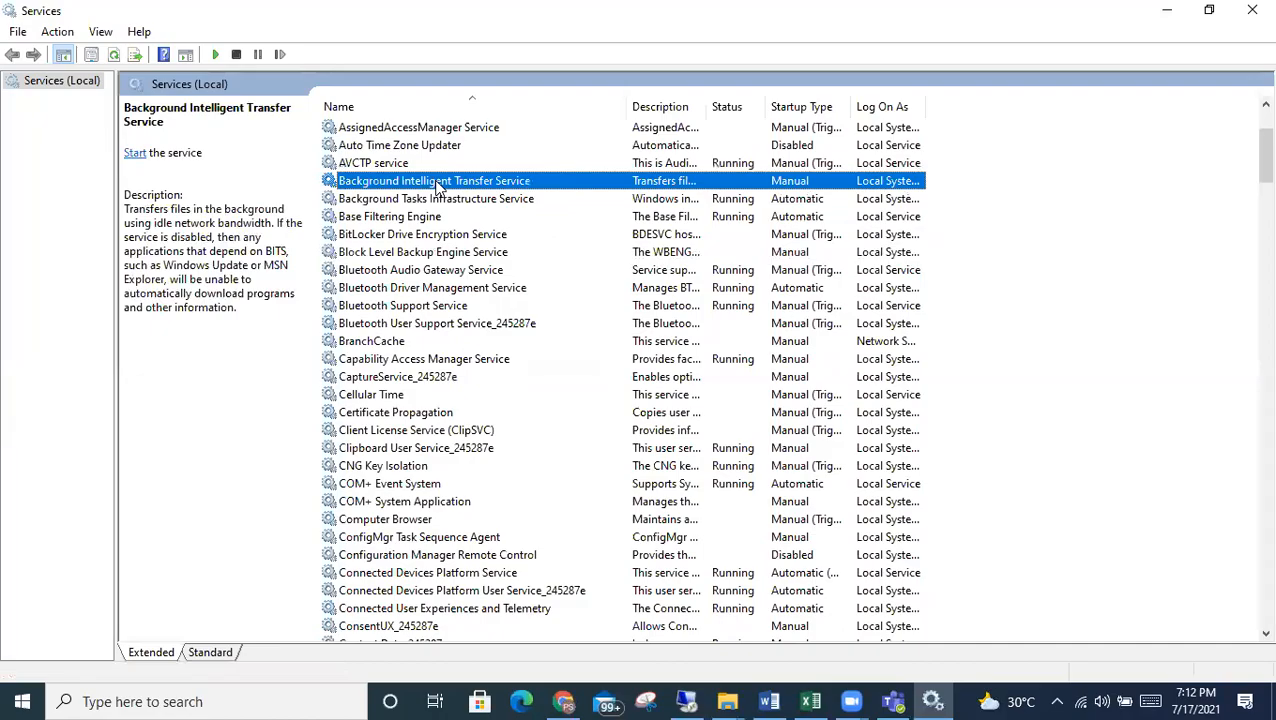
{"action": "scroll", "coordinate": [437, 187], "scroll_direction": "up", "scroll_amount": 3}
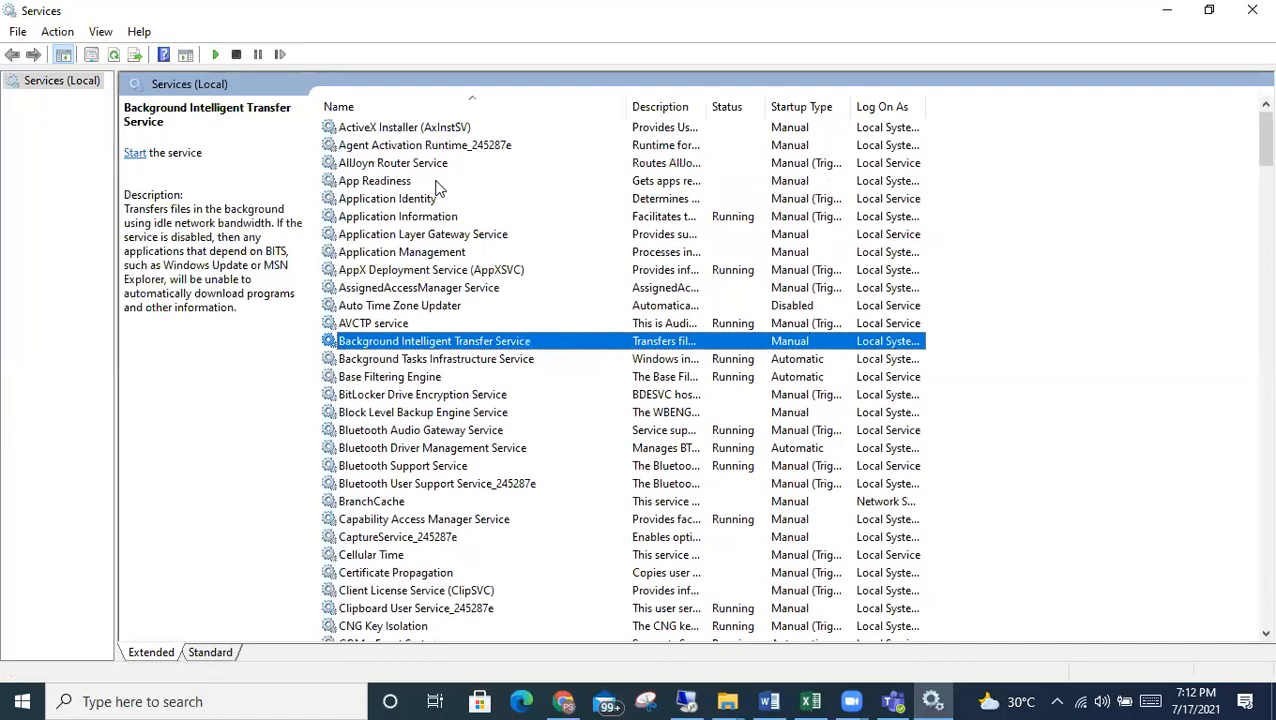
{"action": "scroll", "coordinate": [437, 187], "scroll_direction": "down", "scroll_amount": 12}
{"action": "scroll", "coordinate": [437, 187], "scroll_direction": "up", "scroll_amount": 11}
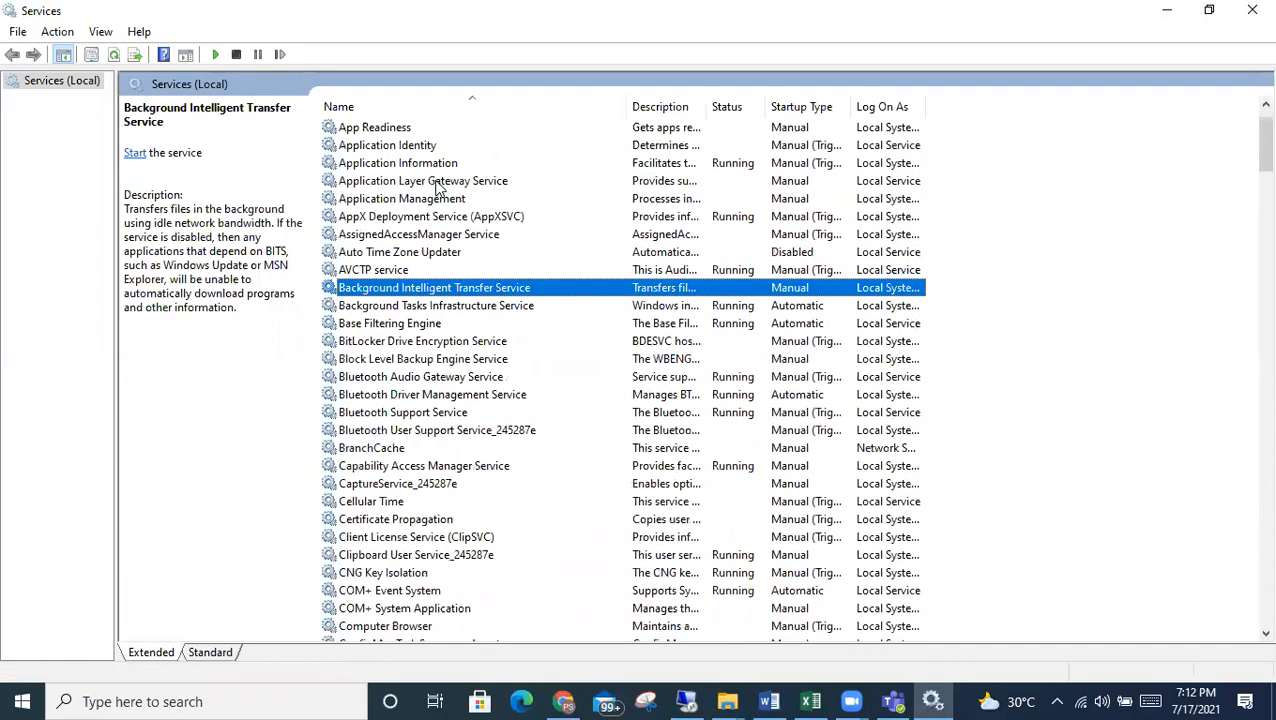
{"action": "scroll", "coordinate": [437, 187], "scroll_direction": "up", "scroll_amount": 1}
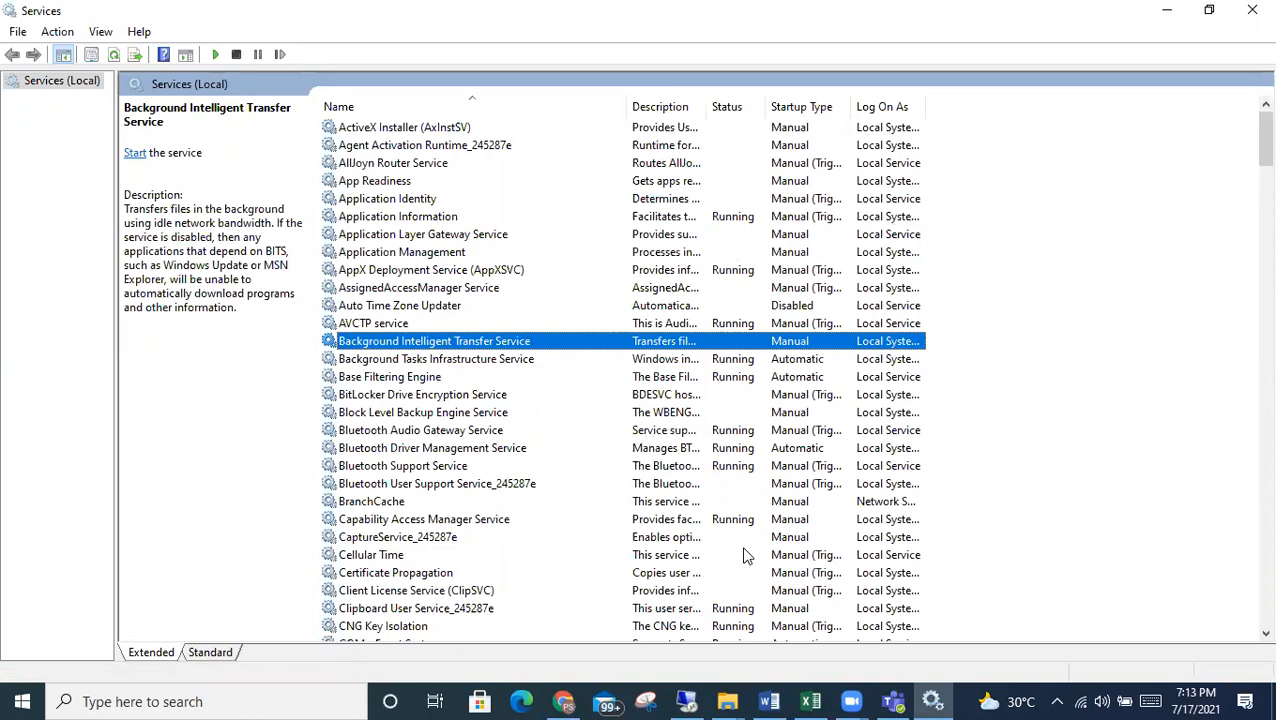
{"action": "left_click", "coordinate": [641, 646]}
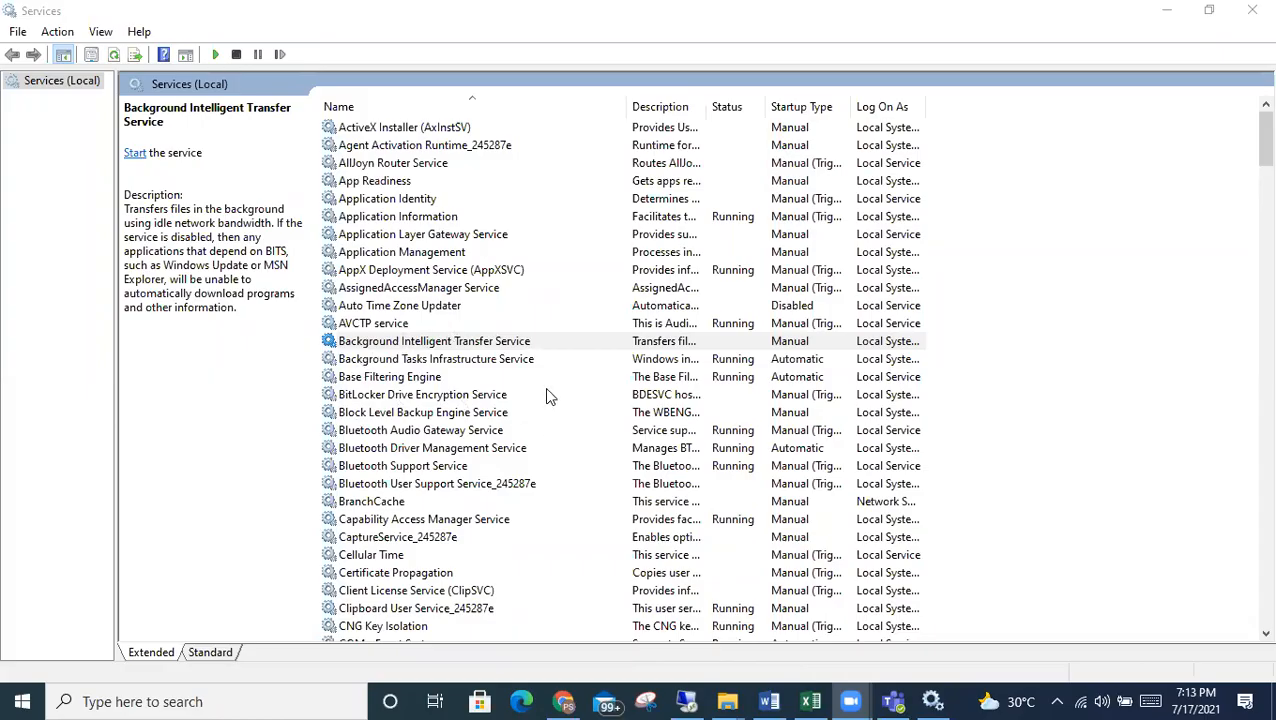
Switch to Shortcuts.docx in Word and insert blank lines above the "Commands for General Troubleshooting" section to make room on page 2
{"action": "left_click", "coordinate": [769, 701]}
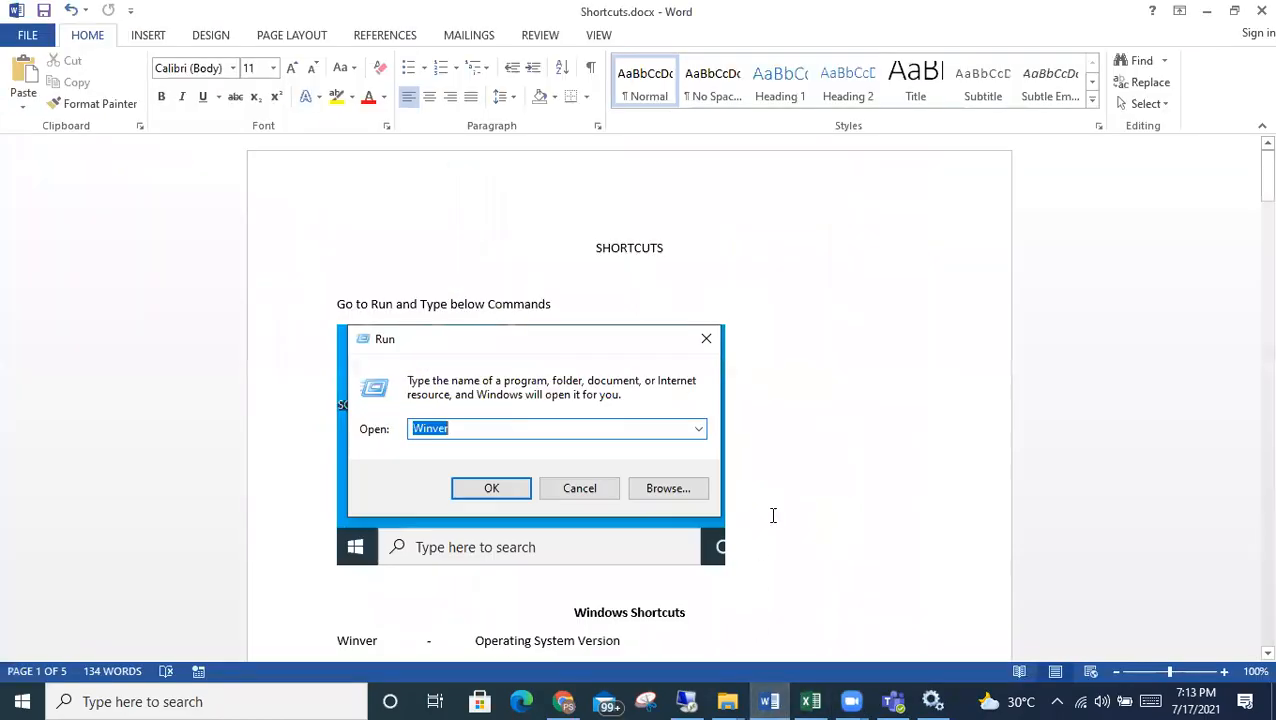
{"action": "scroll", "coordinate": [795, 504], "scroll_direction": "down", "scroll_amount": 5}
{"action": "left_click_drag", "start_coordinate": [1248, 250], "coordinate": [1237, 277]}
{"action": "left_click", "coordinate": [497, 298]}
{"action": "key", "text": "Return"}
{"action": "key", "text": "Return"}
{"action": "key", "text": "Return"}
{"action": "key", "text": "Return"}
{"action": "key", "text": "Return"}
{"action": "key", "text": "Return"}
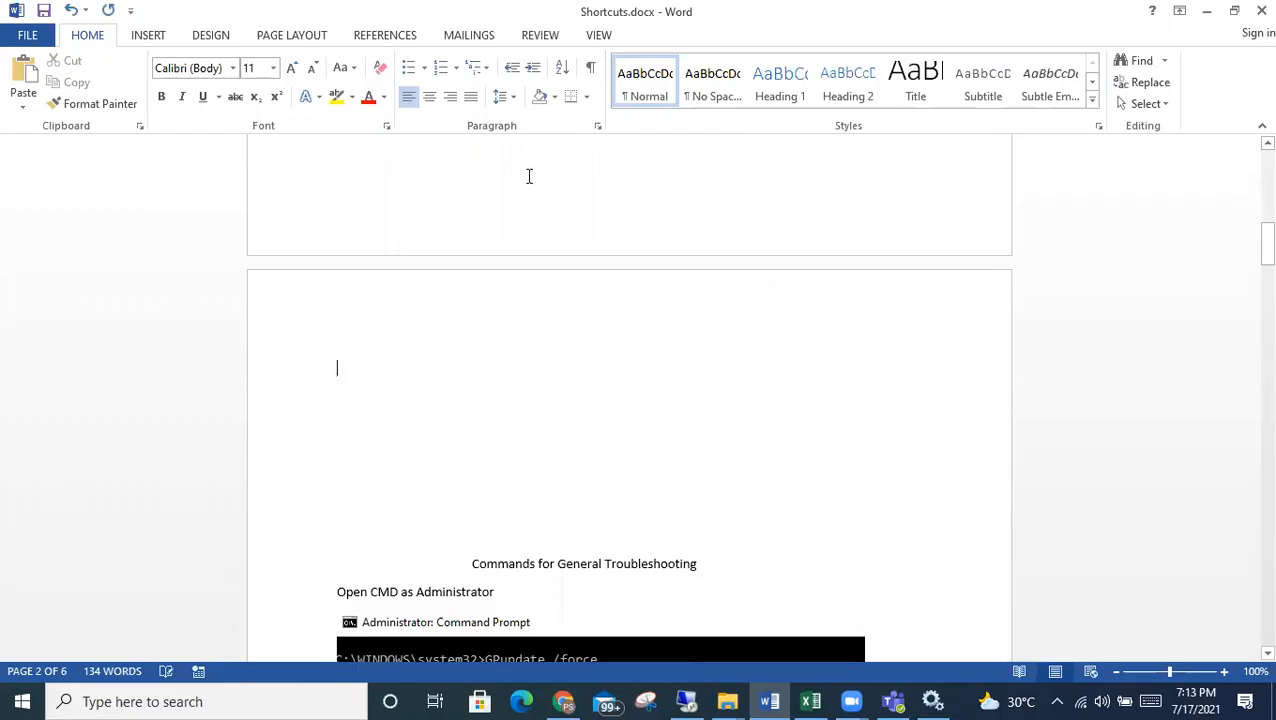
Add a centered "Services" heading at the start of page 2 and set the line below it to left alignment
{"action": "left_click", "coordinate": [430, 97]}
{"action": "type", "text": "S"}
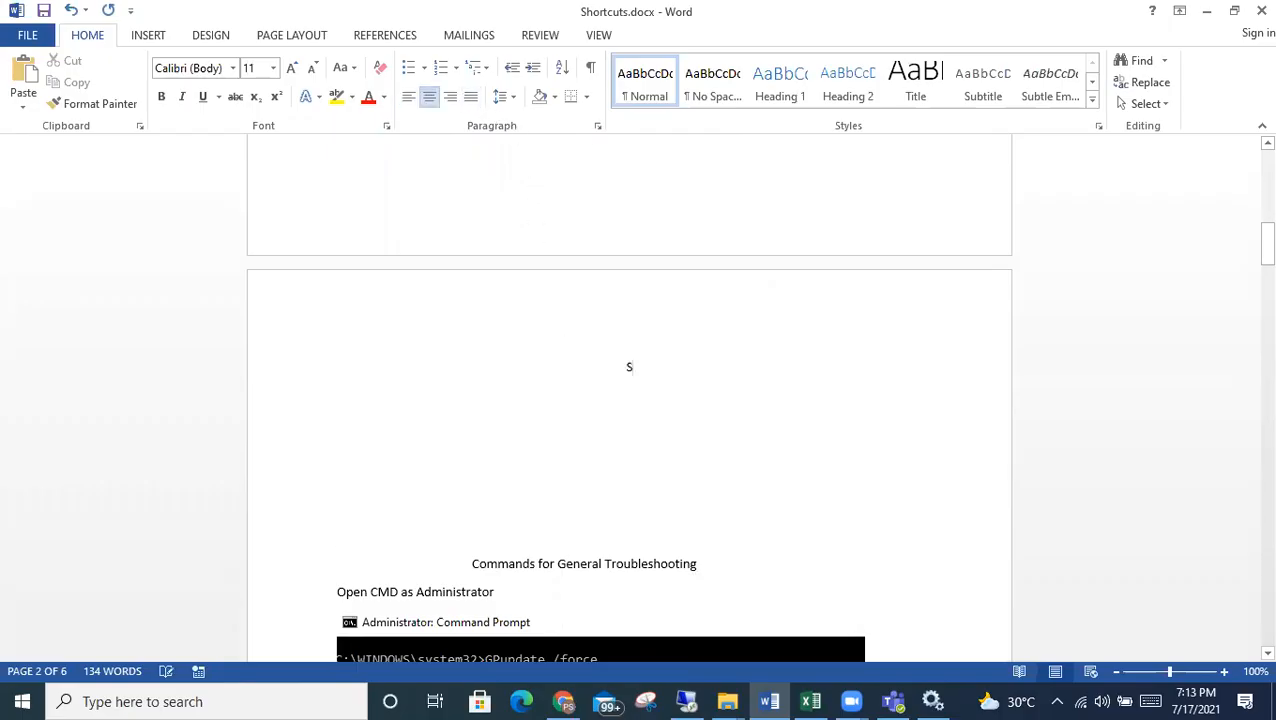
{"action": "type", "text": "ervices"}
{"action": "key", "text": "Return"}
{"action": "left_click", "coordinate": [409, 97]}
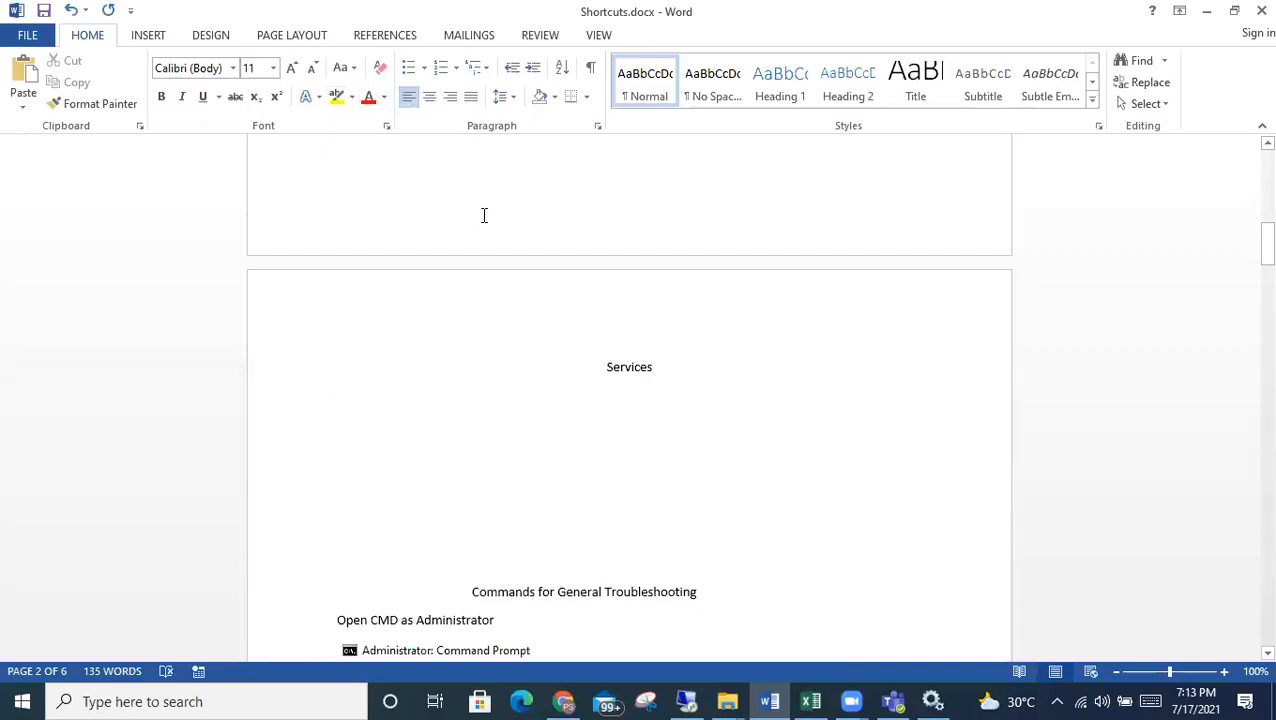
List WMI, BITS, Windows Installer and Windows Update on separate lines under the Services heading
{"action": "type", "text": "WMI"}
{"action": "key", "text": "Return"}
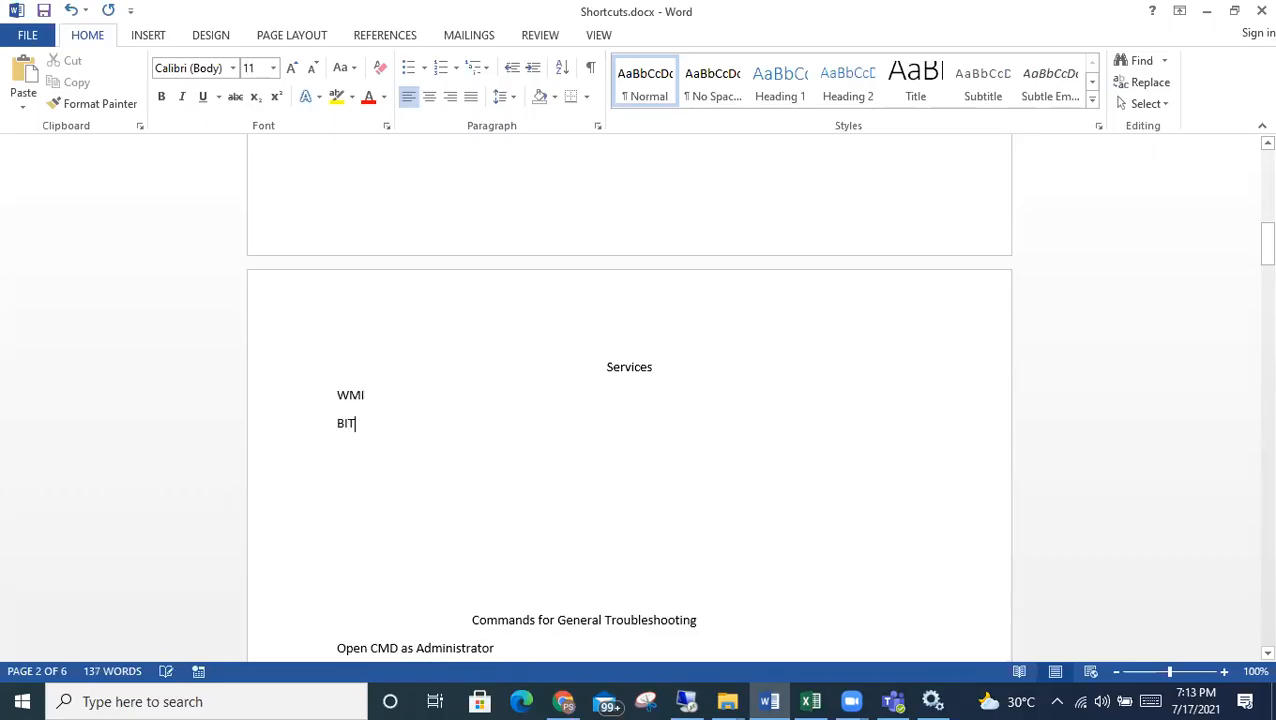
{"action": "type", "text": "BITS"}
{"action": "key", "text": "Return"}
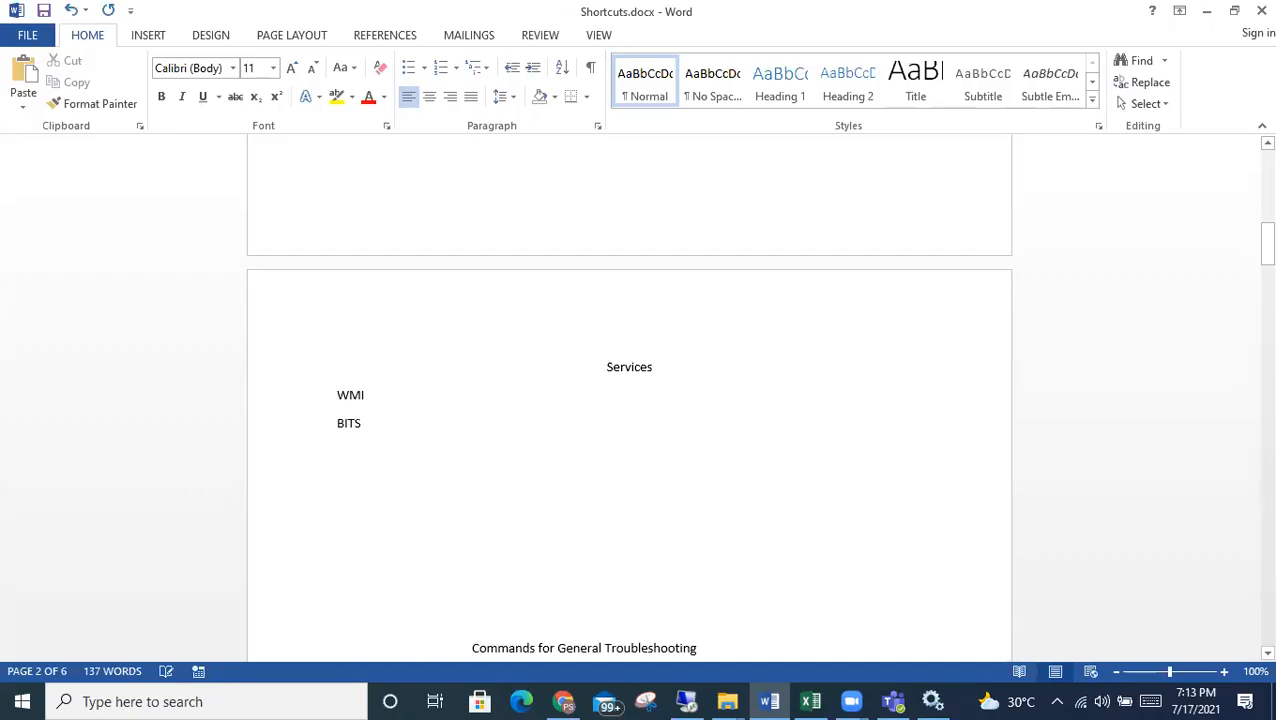
{"action": "type", "text": "Windows Installer"}
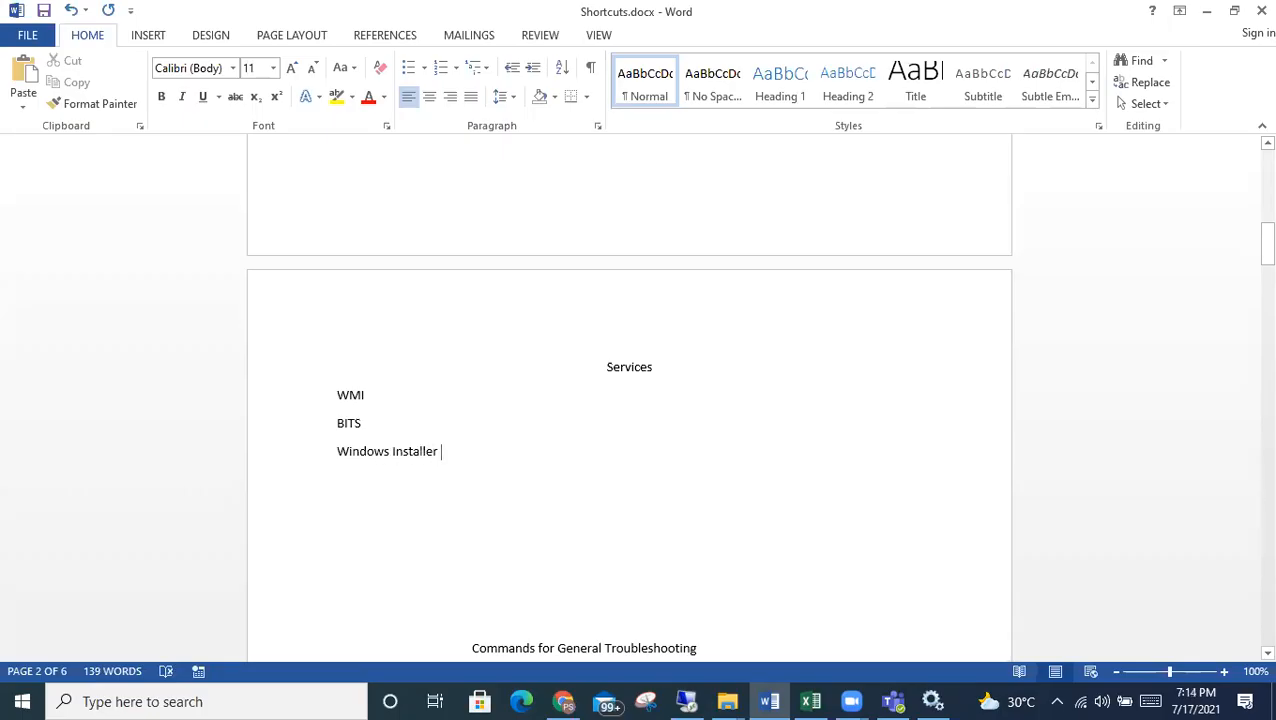
{"action": "key", "text": "Return"}
{"action": "type", "text": "Windows Update"}
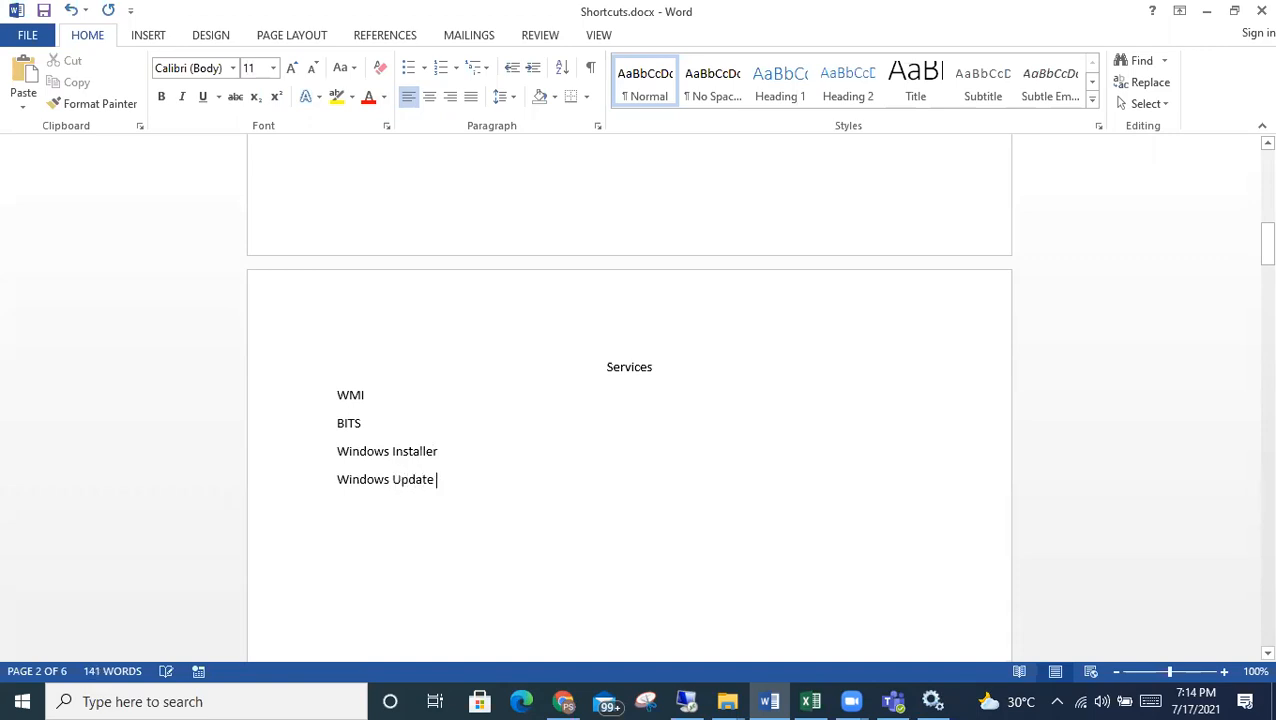
Add "SMS Agent Host" as the last entry of the services list and save the document
{"action": "type", "text": "SMB"}
{"action": "type", "text": " Age"}
{"action": "type", "text": "ent Hos"}
{"action": "type", "text": "t"}
{"action": "key", "text": "ctrl+s"}
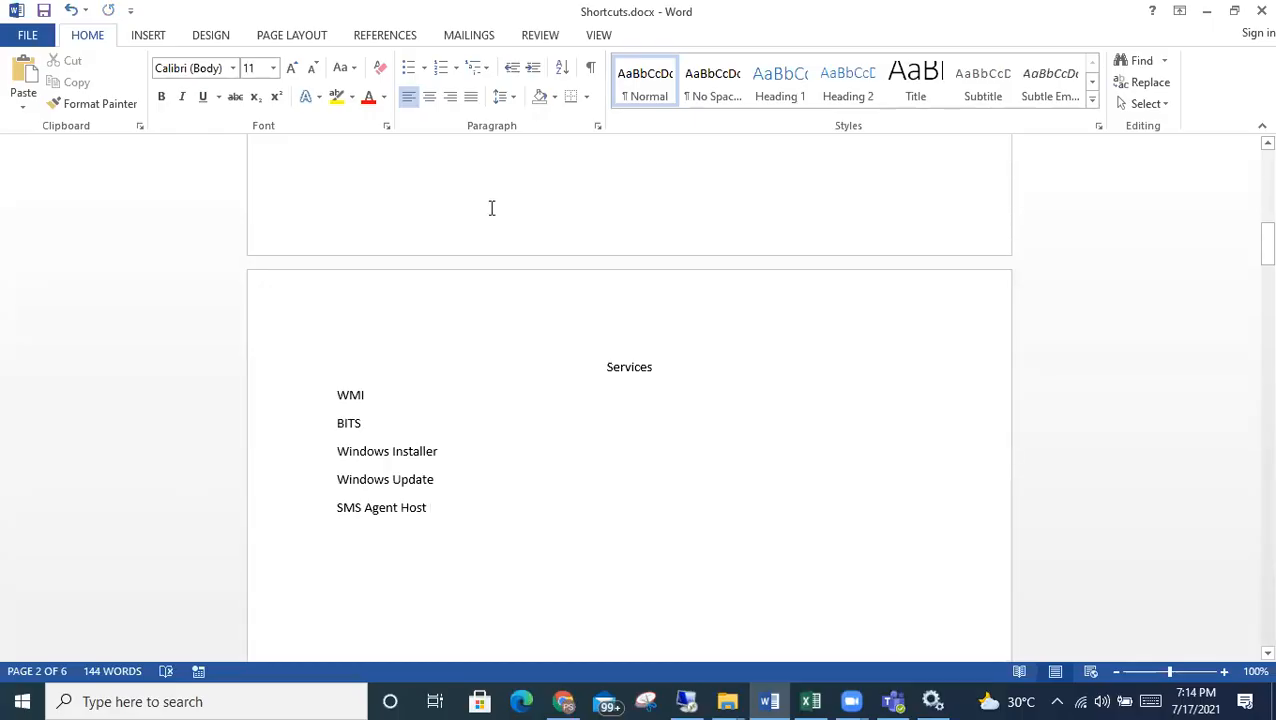
{"action": "left_click_drag", "start_coordinate": [453, 487], "coordinate": [295, 397]}
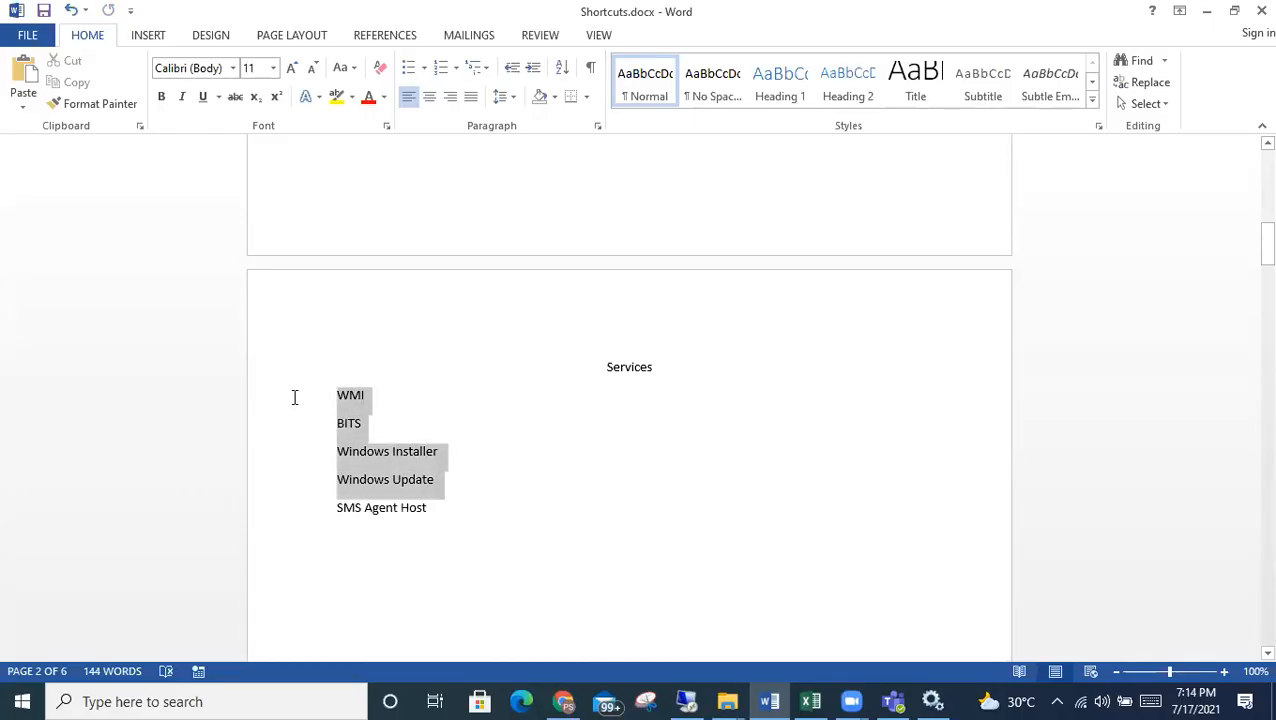
{"action": "left_click_drag", "start_coordinate": [371, 425], "coordinate": [313, 441]}
{"action": "left_click", "coordinate": [385, 424]}
Select the WMI entry for replacement, switch to the Services console and open the properties of Windows Management Instrumentation
{"action": "left_click_drag", "start_coordinate": [376, 385], "coordinate": [330, 401]}
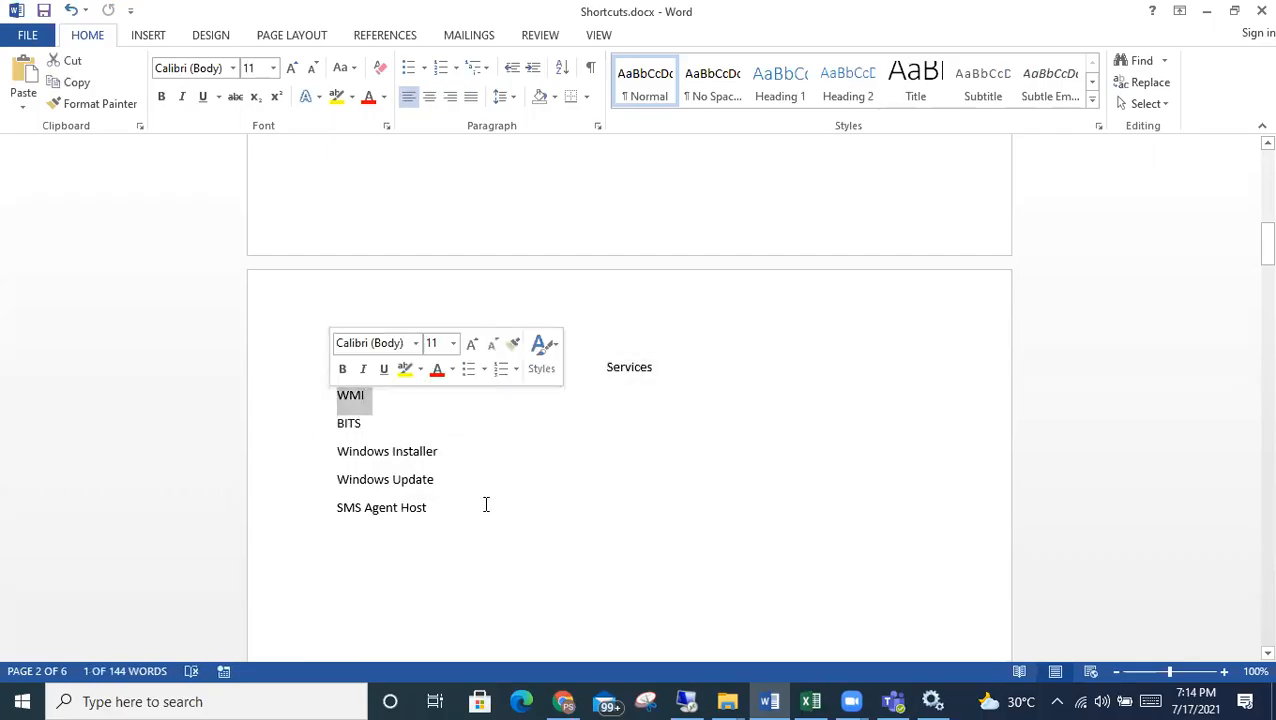
{"action": "key", "text": "alt+Tab"}
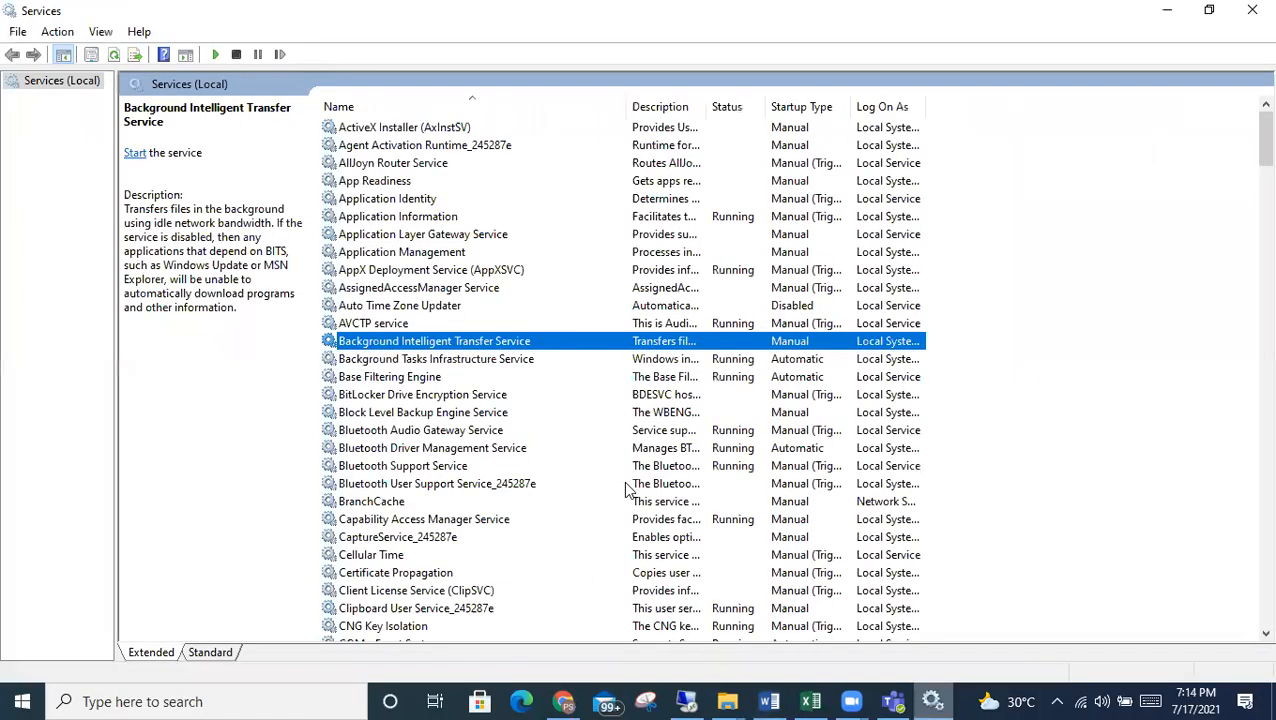
{"action": "key", "text": "w"}
{"action": "key", "text": "w"}
{"action": "key", "text": "w"}
{"action": "key", "text": "w"}
{"action": "key", "text": "w"}
{"action": "key", "text": "w"}
{"action": "key", "text": "w"}
{"action": "key", "text": "w"}
{"action": "key", "text": "w"}
{"action": "key", "text": "w"}
{"action": "key", "text": "w"}
{"action": "key", "text": "w"}
{"action": "key", "text": "w"}
{"action": "key", "text": "w"}
{"action": "key", "text": "w"}
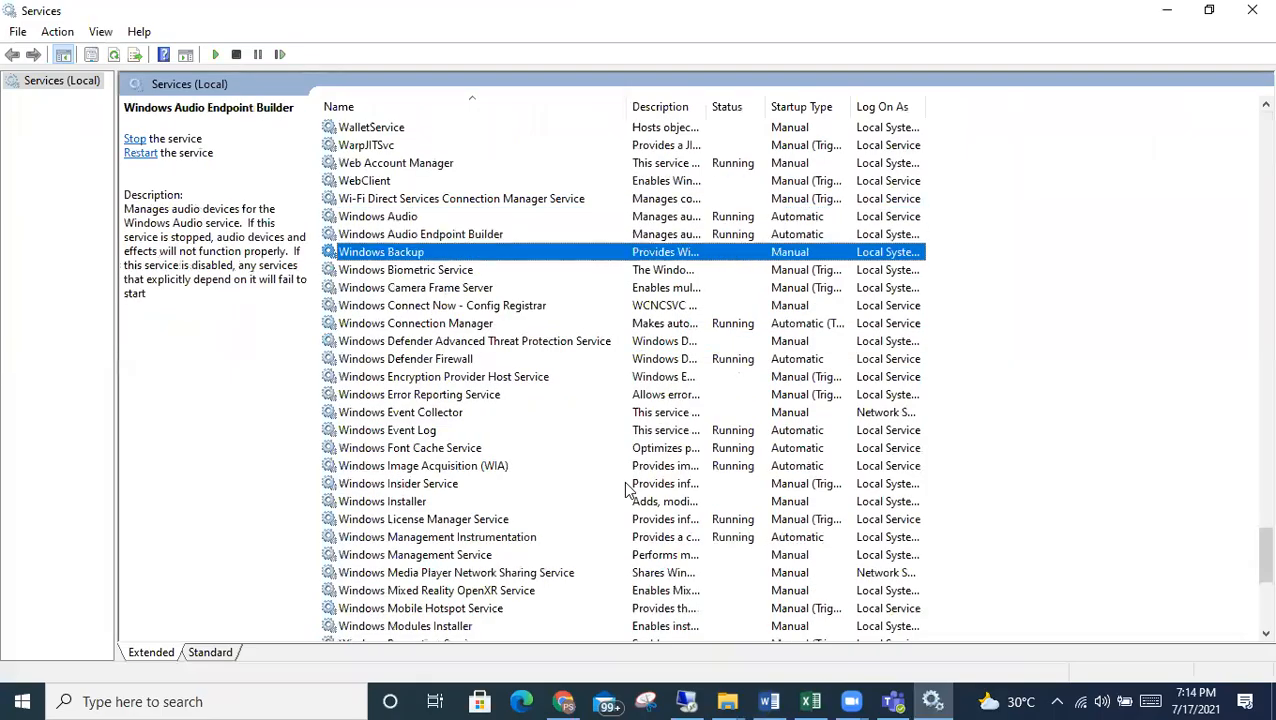
{"action": "key", "text": "w"}
{"action": "key", "text": "w"}
{"action": "key", "text": "w"}
{"action": "key", "text": "w"}
{"action": "key", "text": "w"}
{"action": "key", "text": "w"}
{"action": "key", "text": "w"}
{"action": "key", "text": "w"}
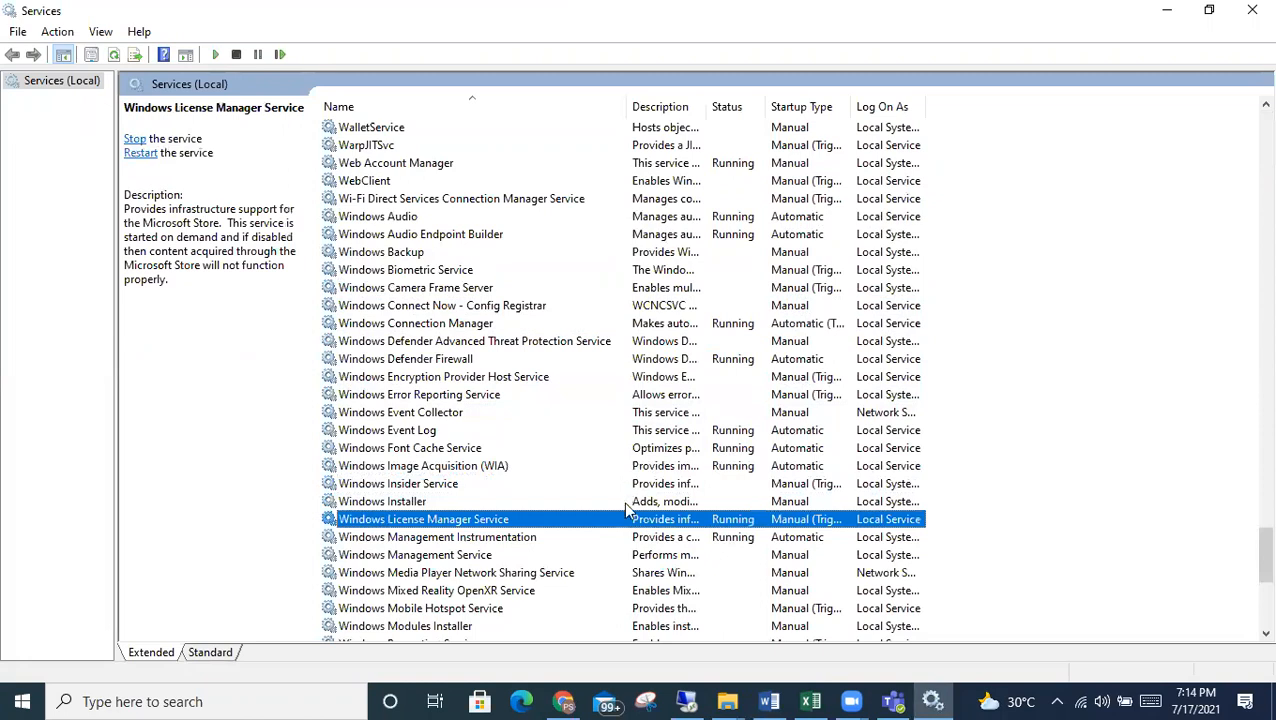
{"action": "key", "text": "w"}
{"action": "key", "text": "Return"}
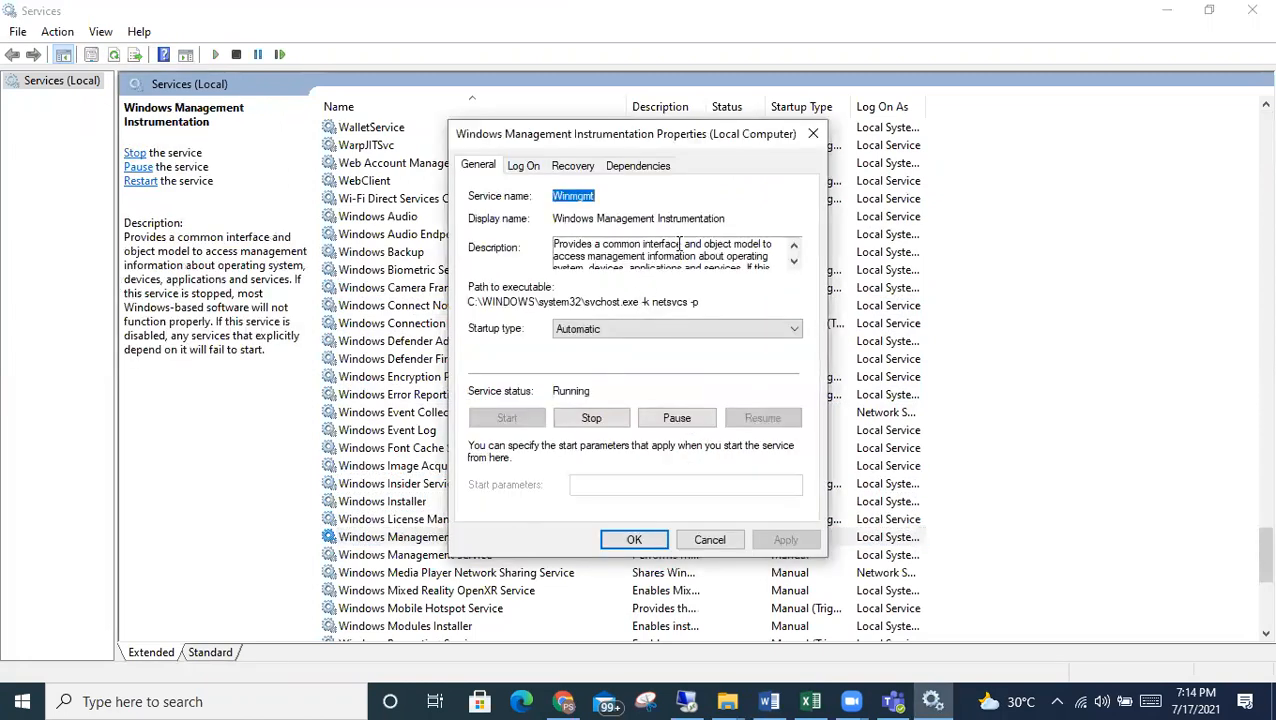
Copy the service's display name and paste it over the selected WMI entry in the Word document
{"action": "left_click_drag", "start_coordinate": [740, 218], "coordinate": [547, 216]}
{"action": "key", "text": "ctrl+c"}
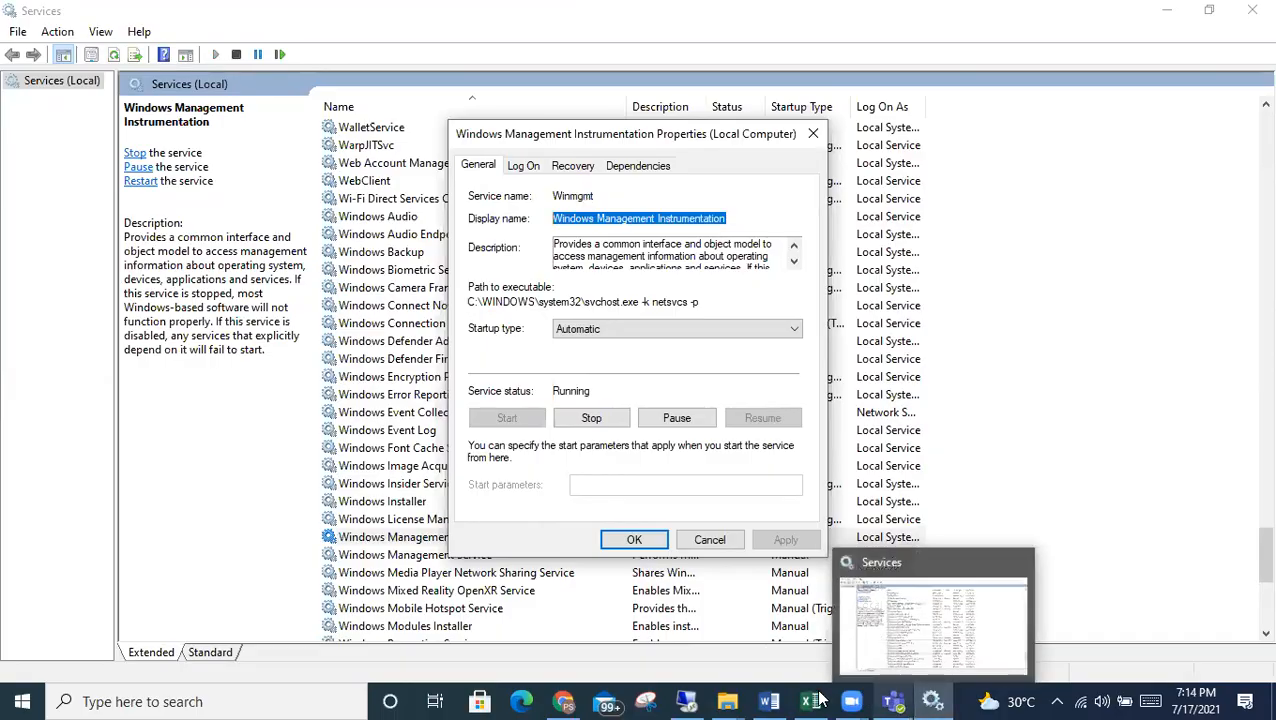
{"action": "left_click", "coordinate": [769, 701]}
{"action": "key", "text": "ctrl+v"}
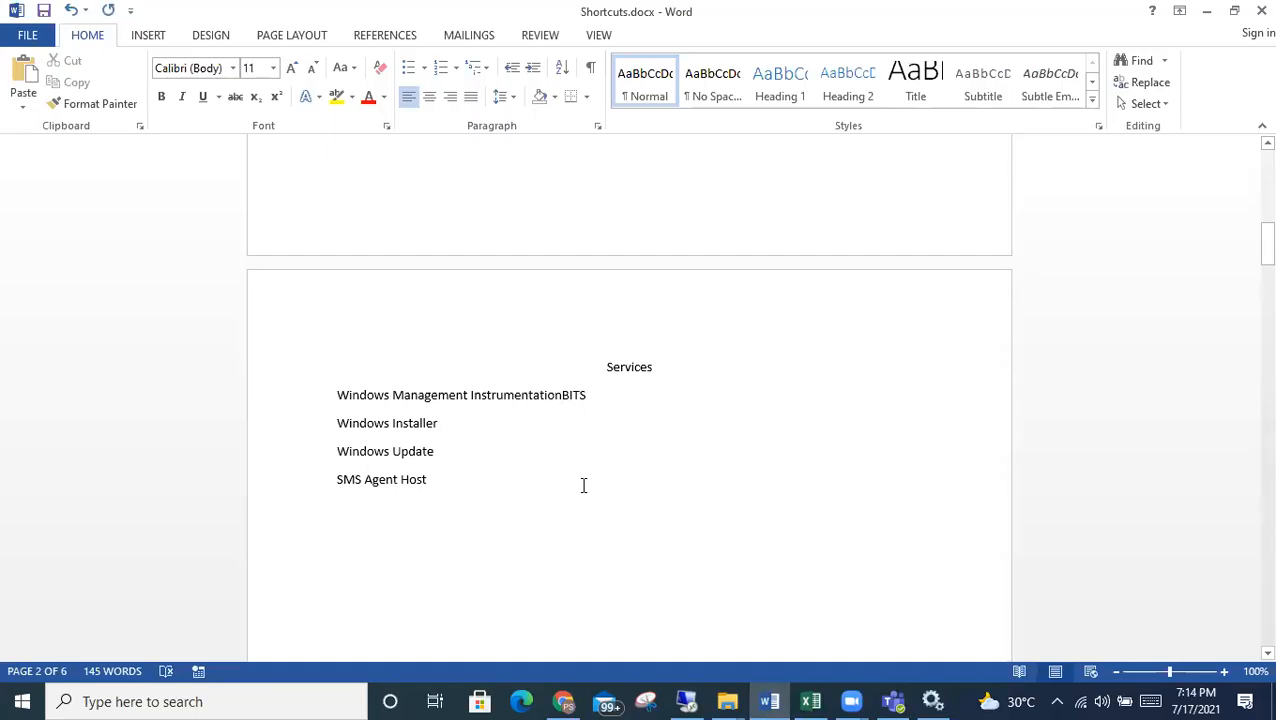
Move BITS back onto its own line and append "( WMI)" to the Windows Management Instrumentation entry
{"action": "key", "text": "Return"}
{"action": "key", "text": "End"}
{"action": "left_click", "coordinate": [624, 403]}
{"action": "type", "text": "( WMI"}
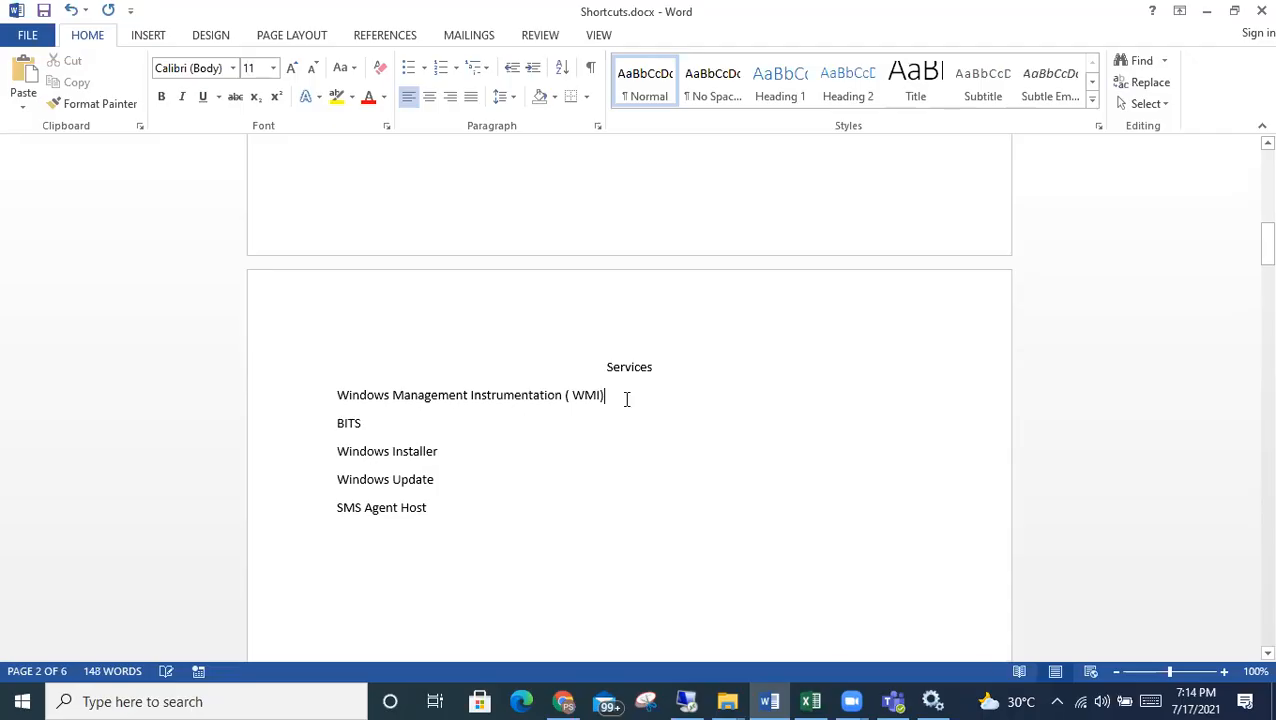
Switch to the Services console, open the Background Intelligent Transfer Service properties and copy its display name
{"action": "left_click", "coordinate": [893, 700]}
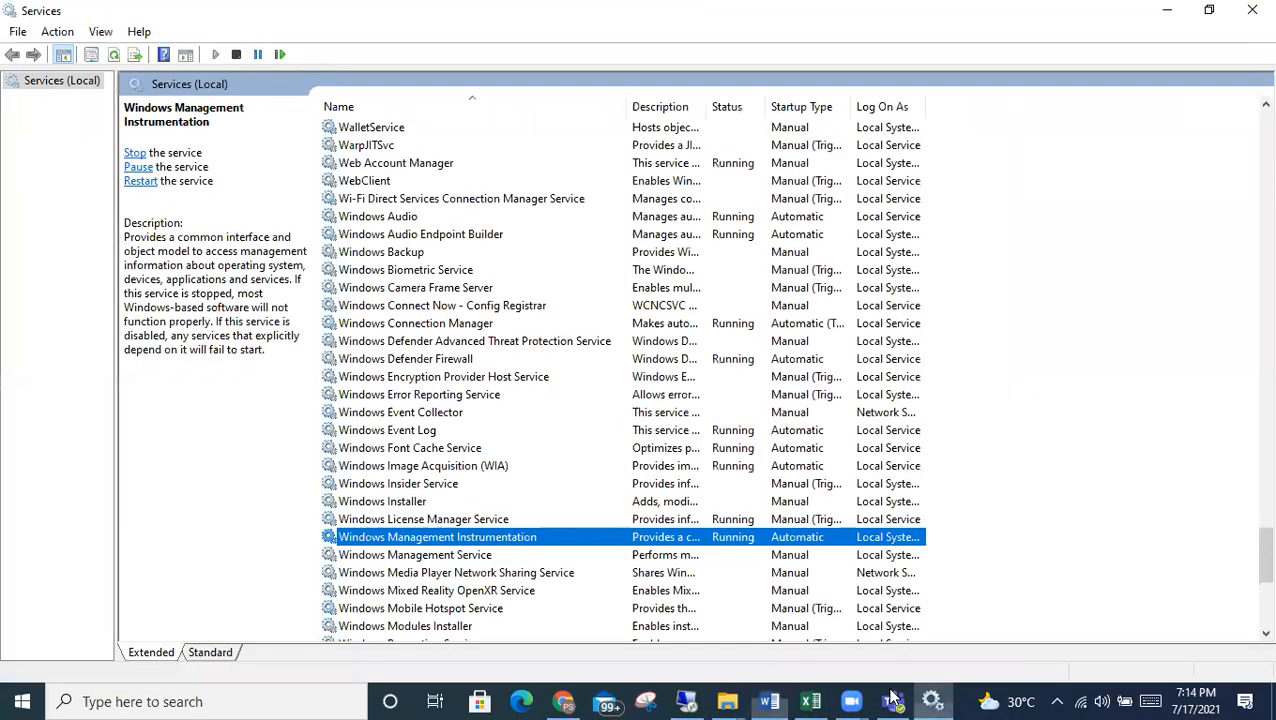
{"action": "key", "text": "b"}
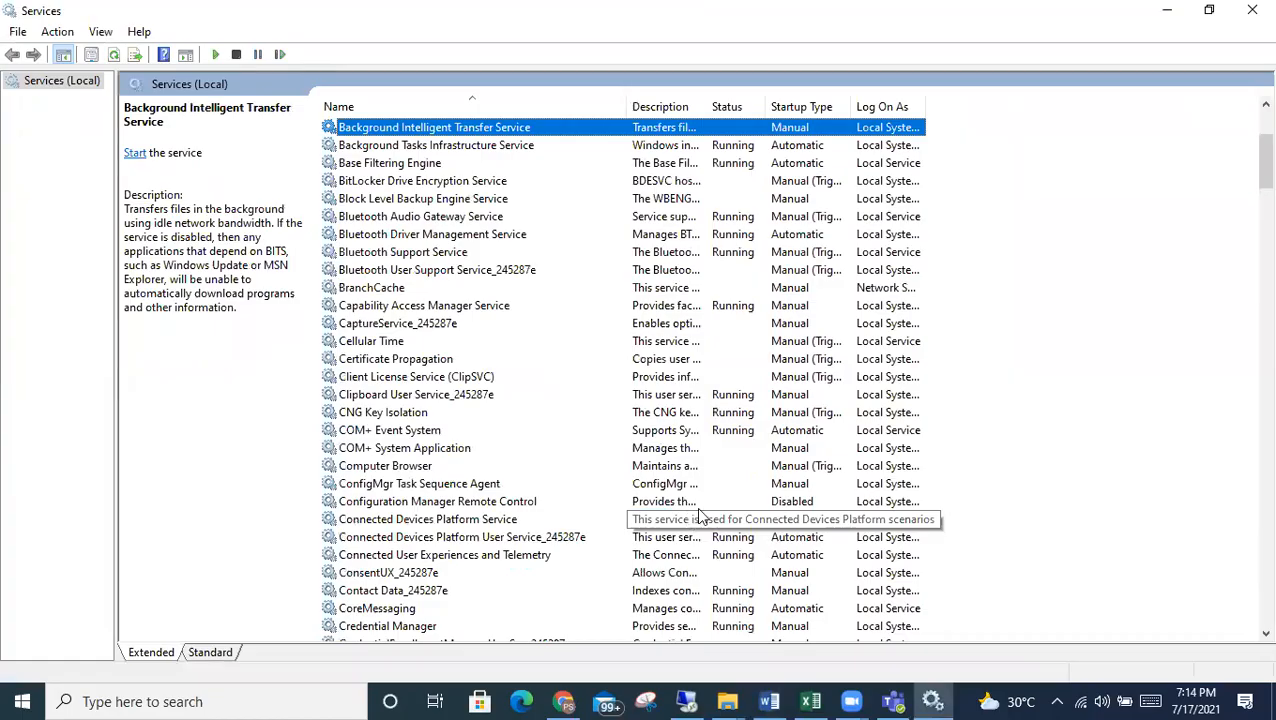
{"action": "double_click", "coordinate": [488, 126]}
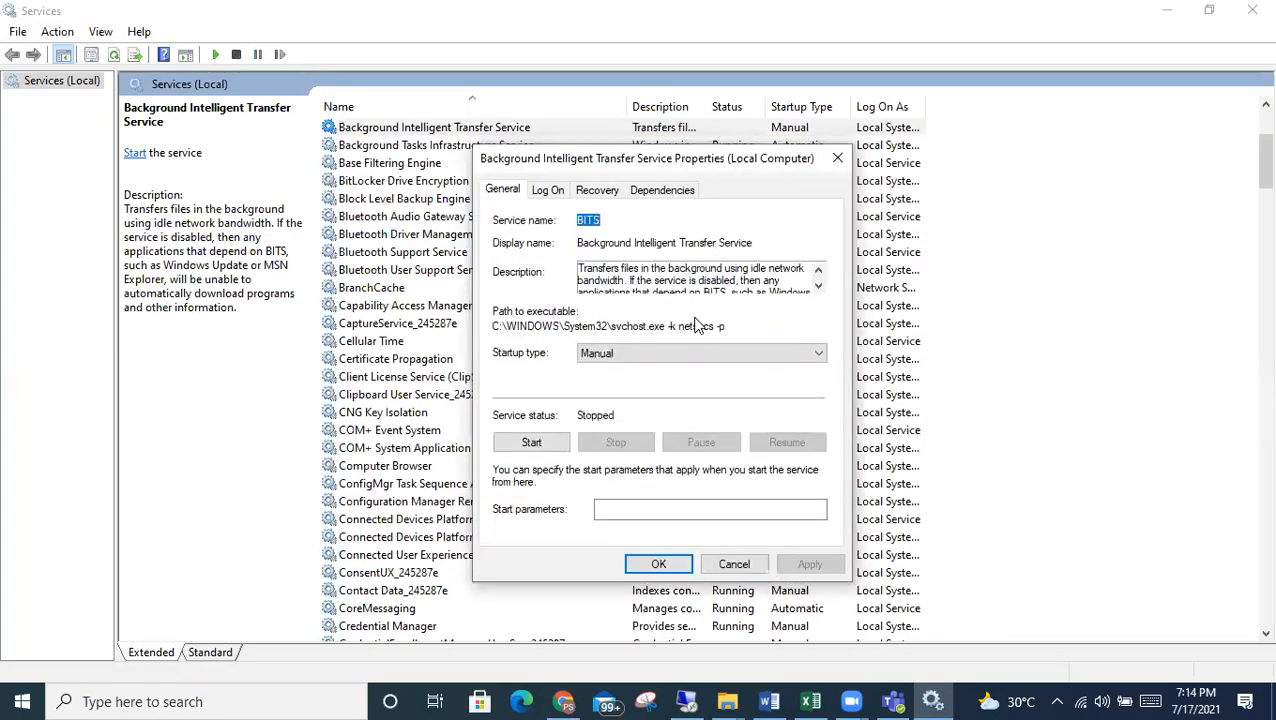
{"action": "left_click_drag", "start_coordinate": [756, 246], "coordinate": [543, 243]}
{"action": "key", "text": "ctrl+c"}
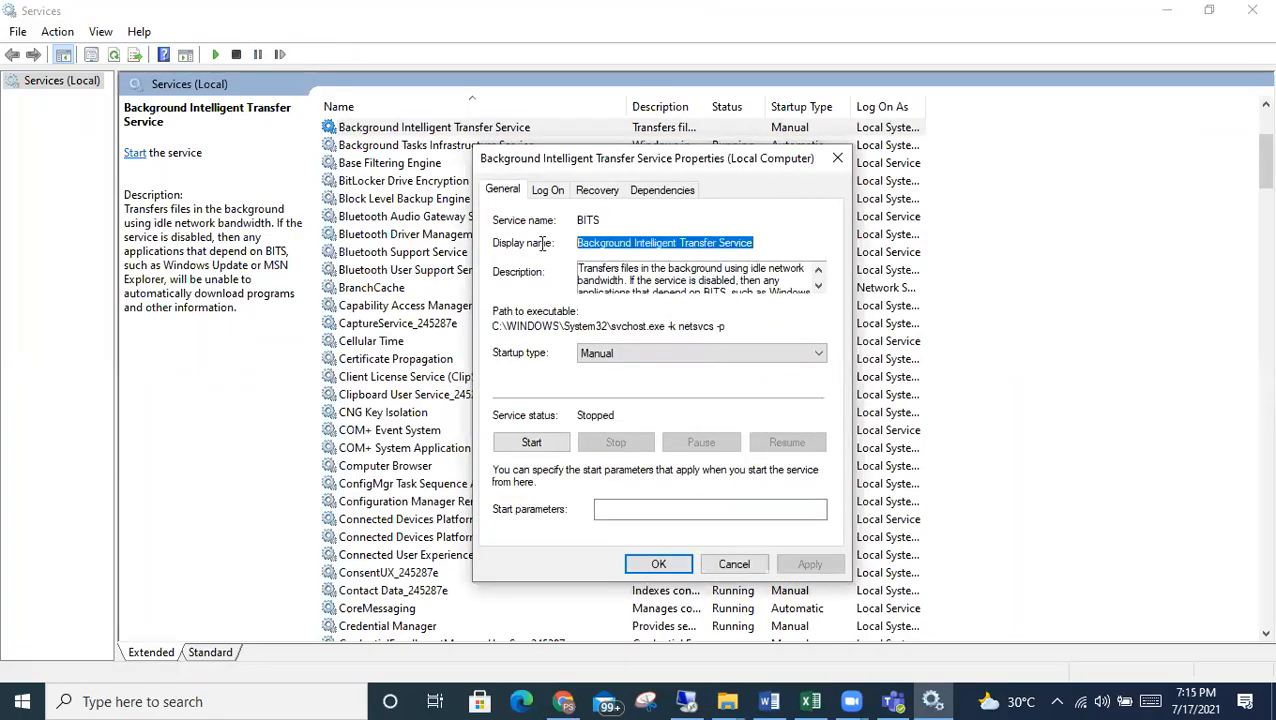
Close the service properties, paste the copied name before BITS in the Word list and enclose BITS in parentheses
{"action": "left_click", "coordinate": [932, 701]}
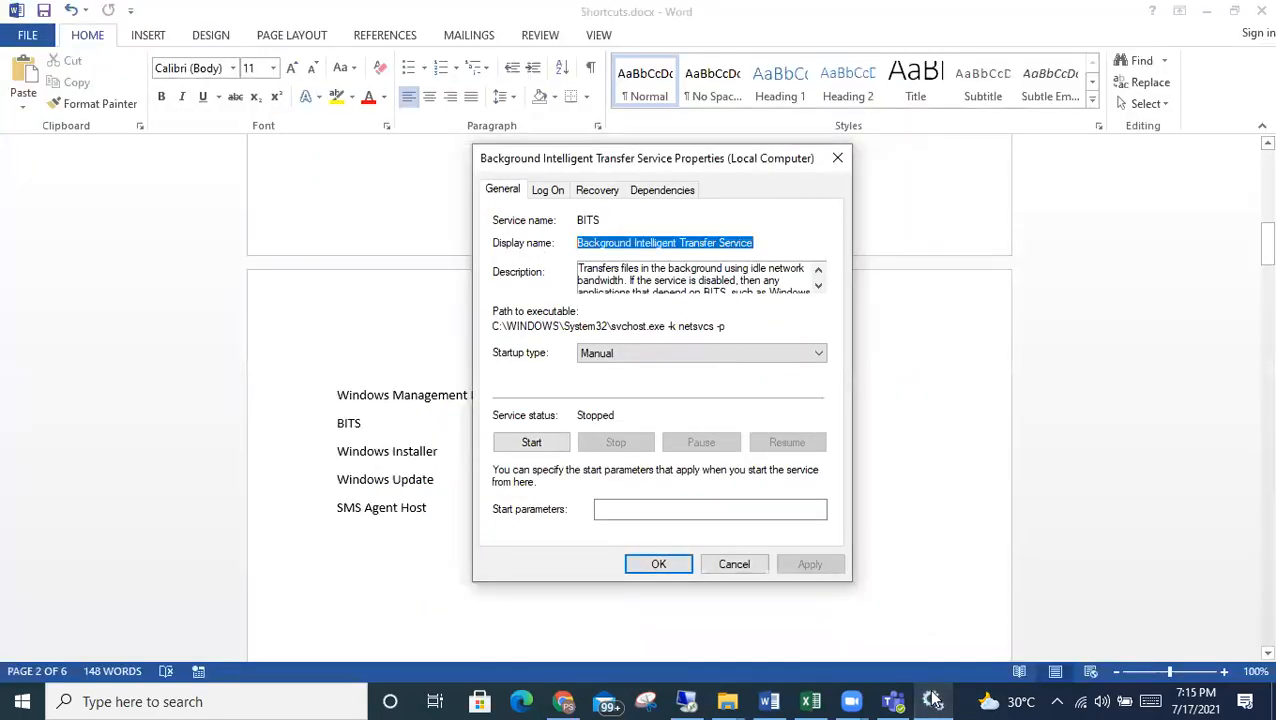
{"action": "left_click", "coordinate": [734, 566]}
{"action": "left_click", "coordinate": [338, 424]}
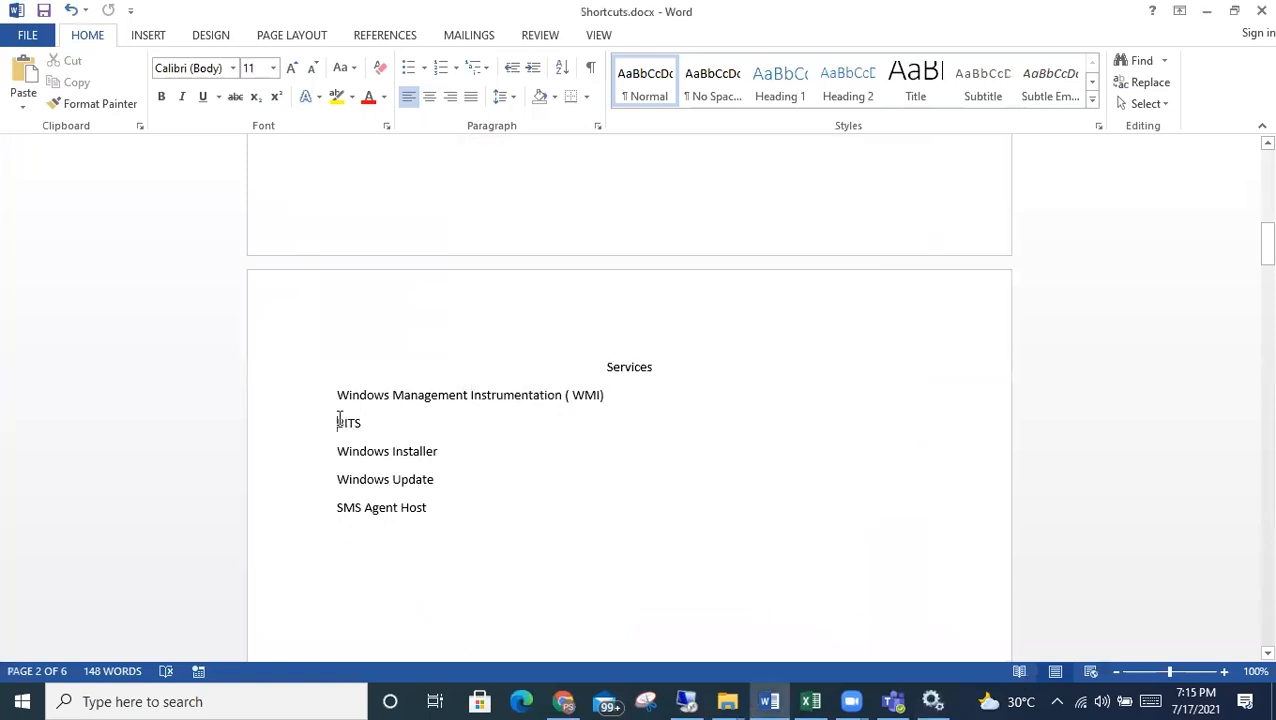
{"action": "key", "text": "ctrl+v"}
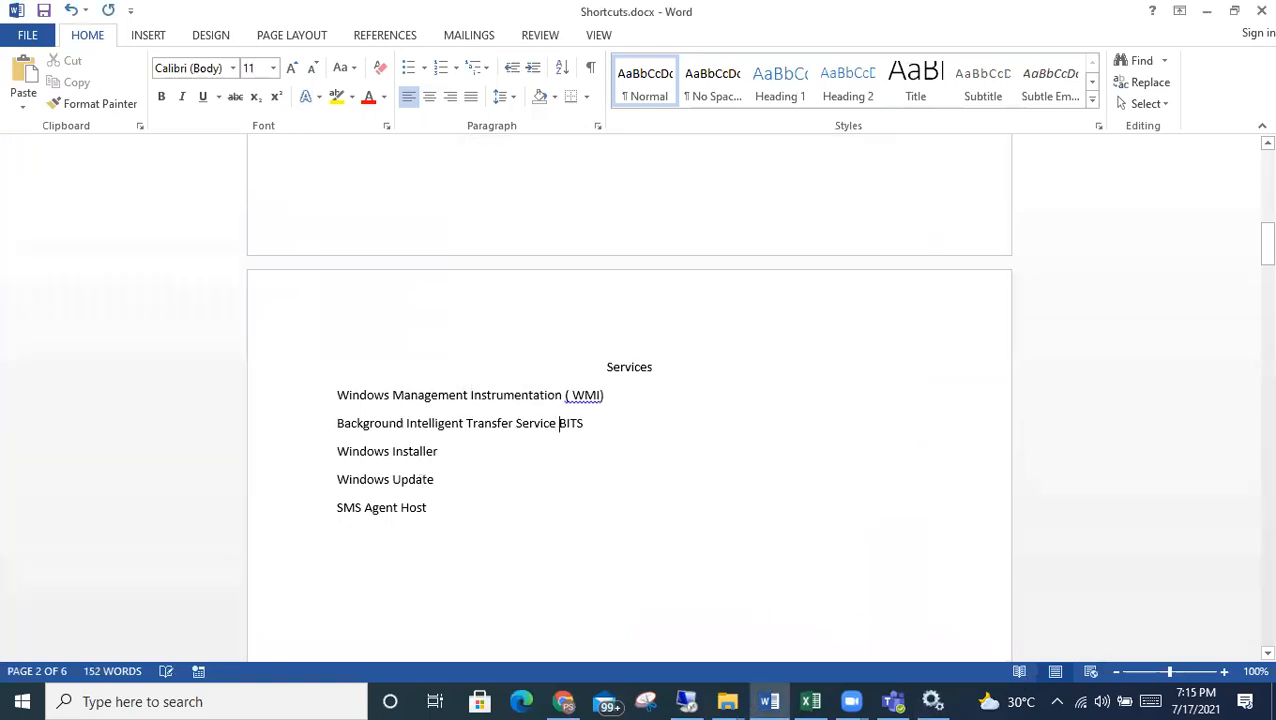
{"action": "type", "text": "(("}
{"action": "key", "text": "BackSpace"}
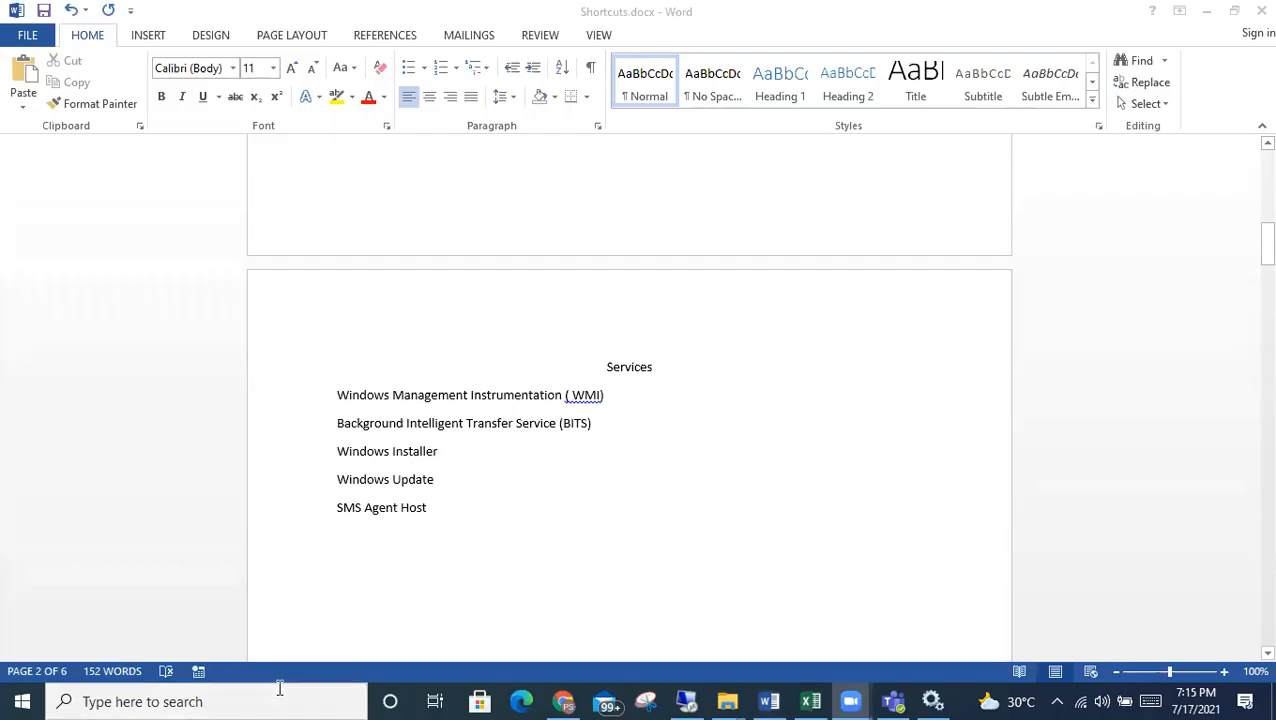
Remove the extra space before WMI inside the parentheses of the Windows Management Instrumentation entry
{"action": "left_click", "coordinate": [578, 440]}
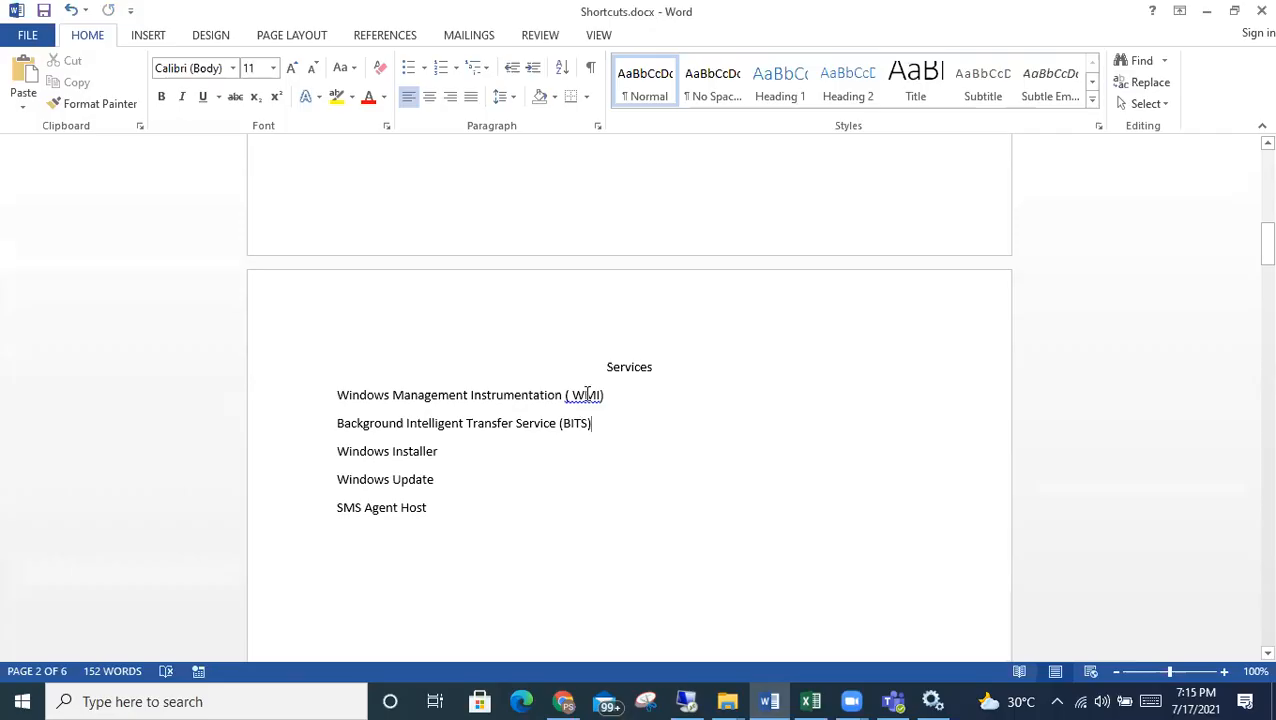
{"action": "left_click", "coordinate": [577, 393]}
{"action": "key", "text": "BackSpace"}
{"action": "left_click", "coordinate": [621, 451]}
Append "( Patching)" to the Windows Update entry and "( Application MSI Software )" to the Windows Installer entry
{"action": "left_click", "coordinate": [452, 480]}
{"action": "type", "text": "( Patchin"}
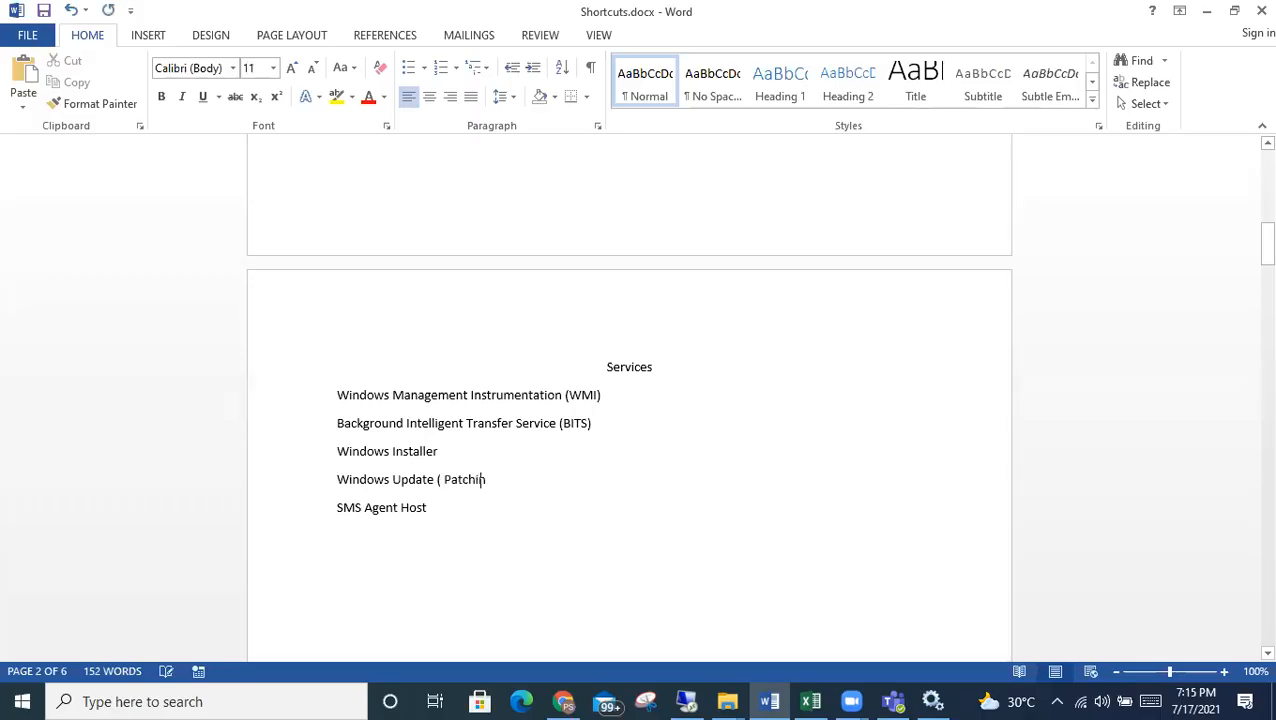
{"action": "type", "text": "g)"}
{"action": "left_click", "coordinate": [472, 451]}
{"action": "type", "text": "( Application MSI Software"}
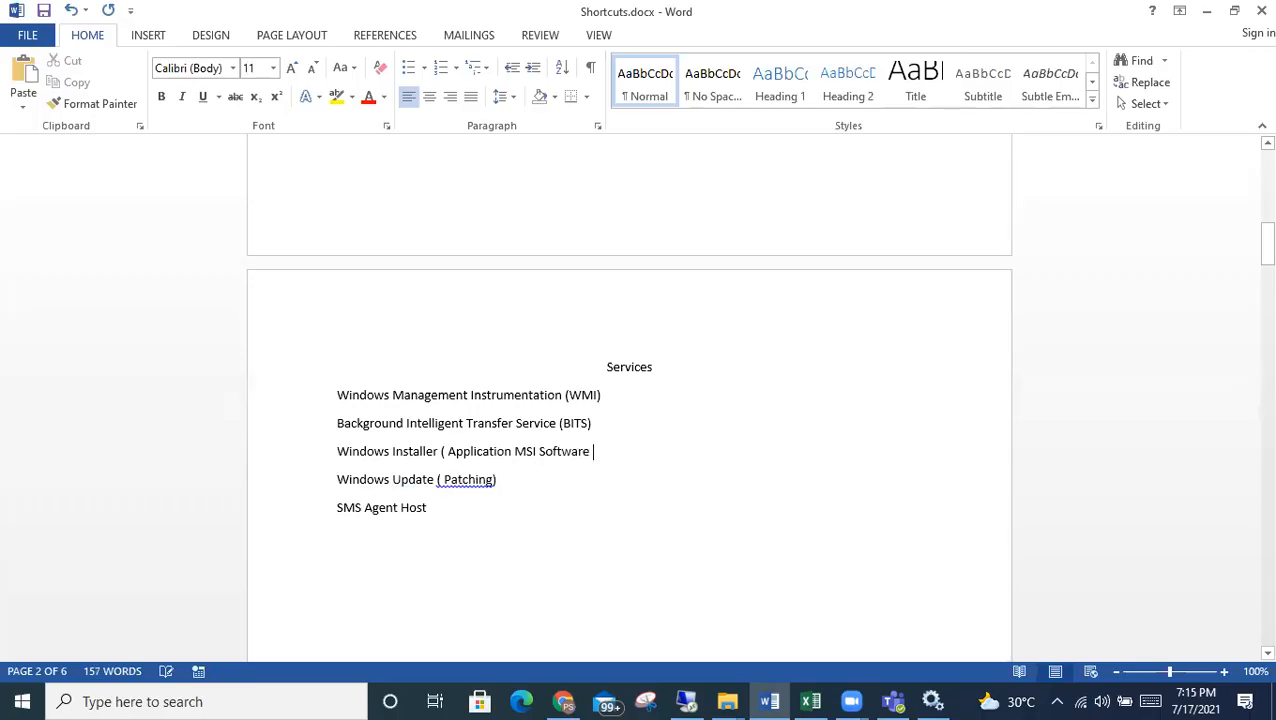
Remove the stray spaces inside the parentheses of the Windows Update and Windows Installer entries
{"action": "right_click", "coordinate": [476, 481]}
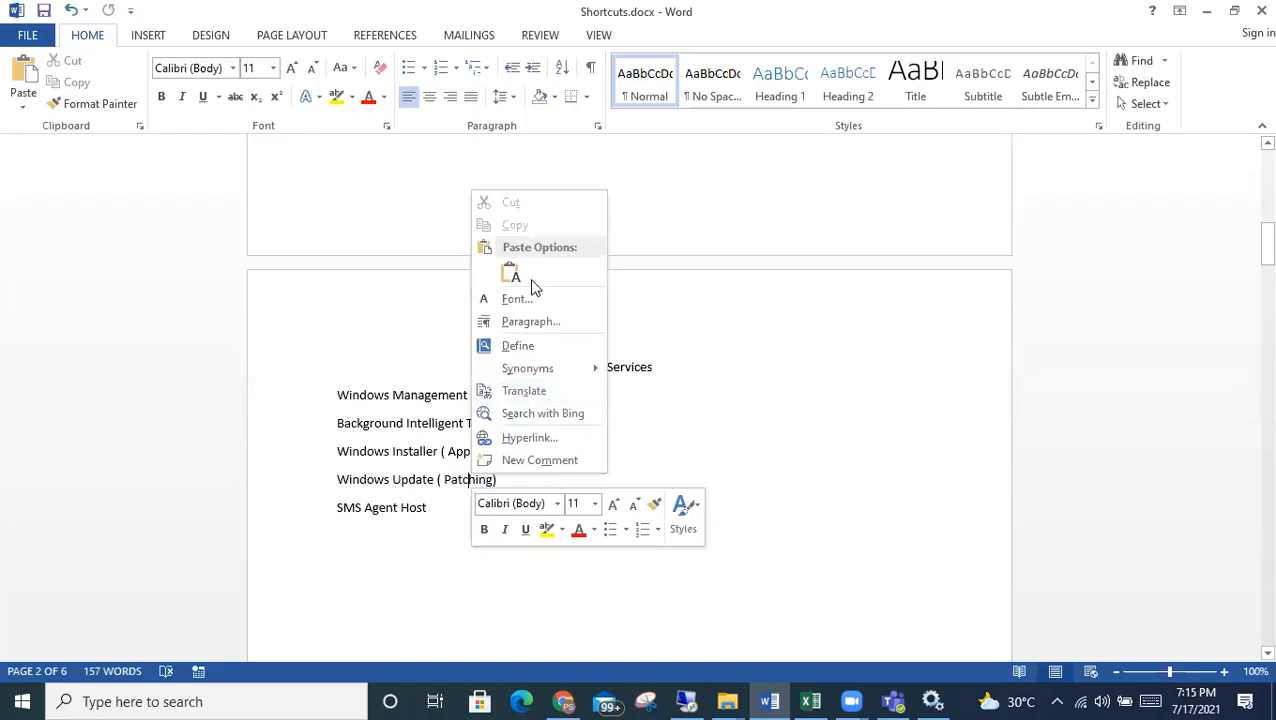
{"action": "left_click", "coordinate": [446, 483]}
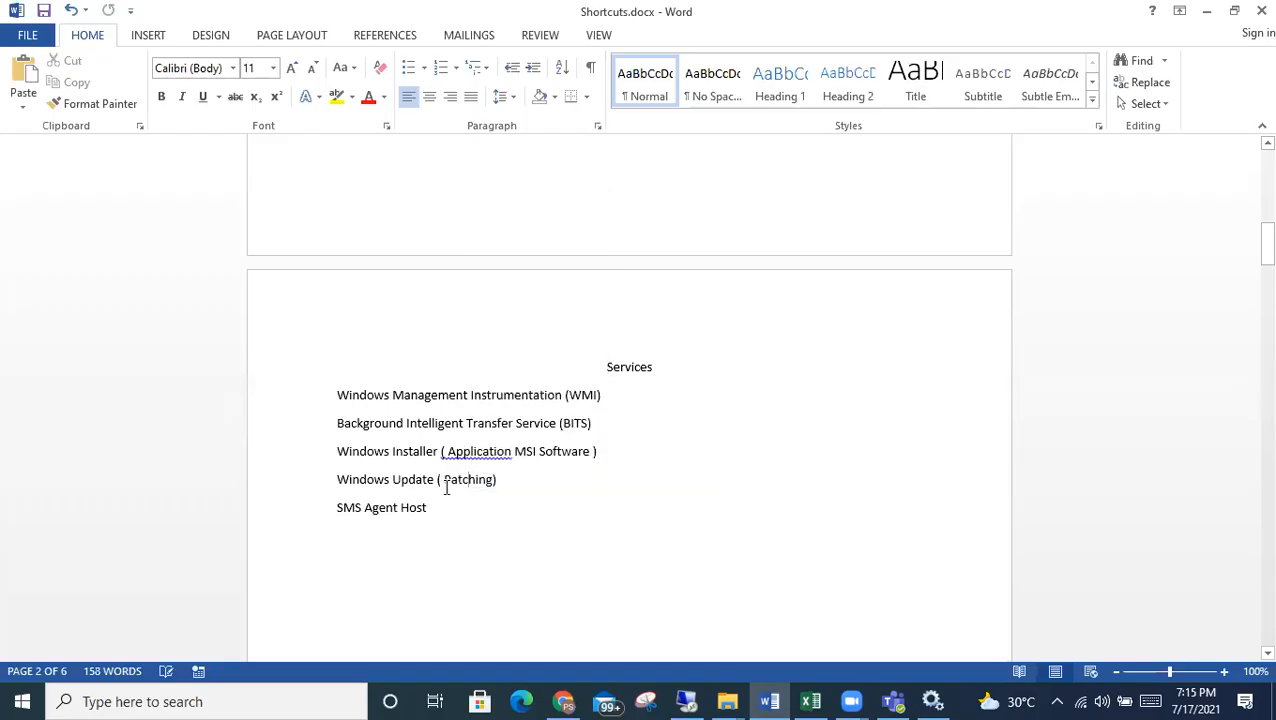
{"action": "key", "text": "BackSpace"}
{"action": "left_click", "coordinate": [447, 452]}
{"action": "key", "text": "BackSpace"}
{"action": "left_click", "coordinate": [593, 452]}
{"action": "key", "text": "BackSpace"}
{"action": "left_click", "coordinate": [604, 484]}
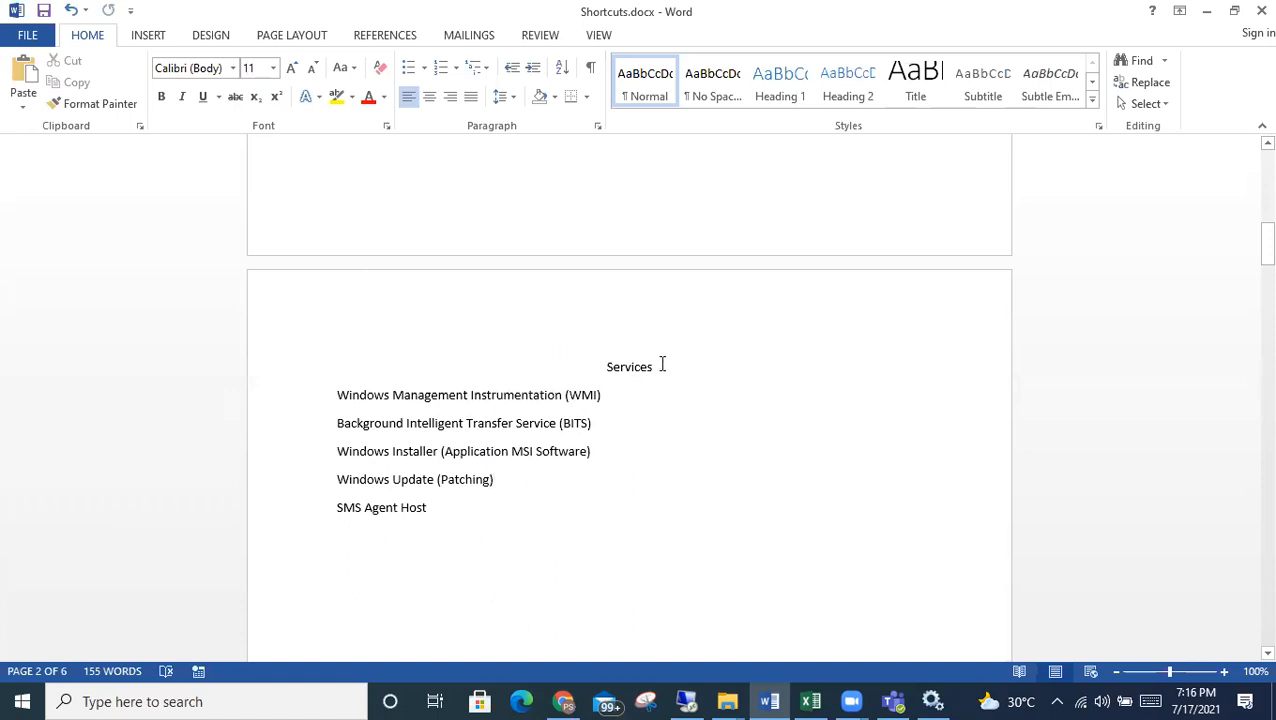
Make the "Services" heading bold and set its font size to 18
{"action": "left_click_drag", "start_coordinate": [661, 367], "coordinate": [574, 368]}
{"action": "key", "text": "ctrl+b"}
{"action": "left_click", "coordinate": [648, 425]}
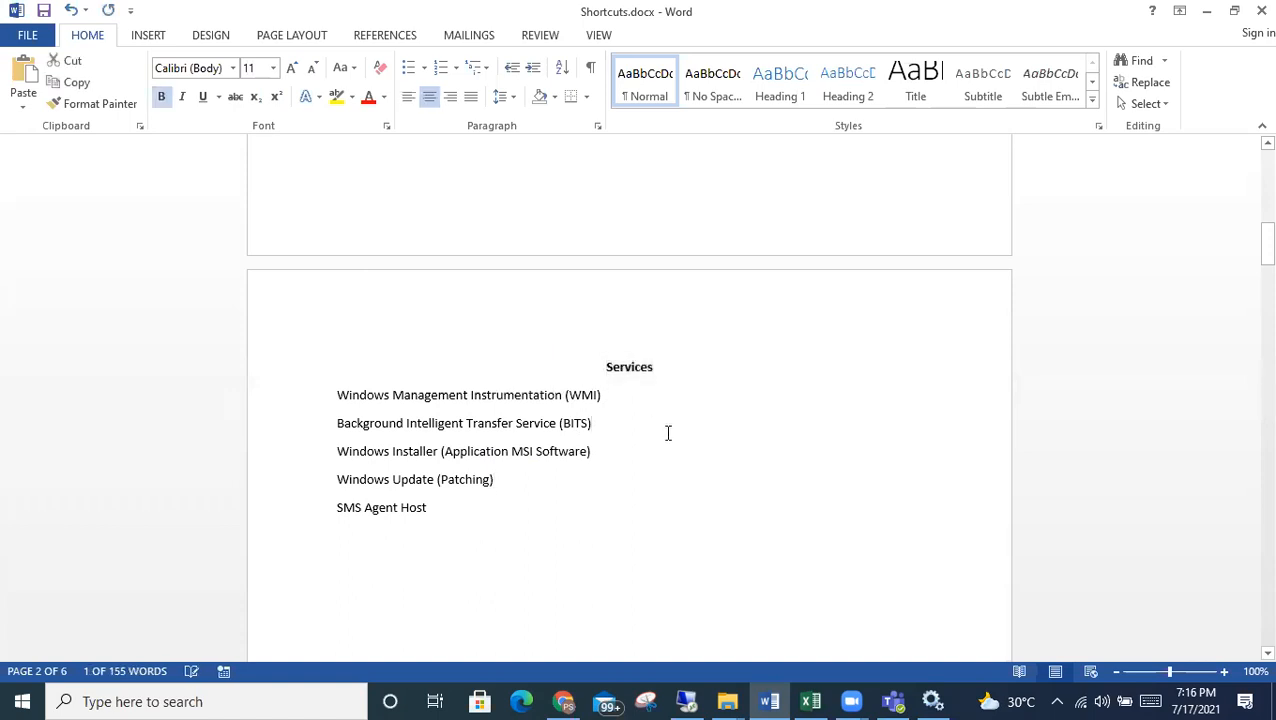
{"action": "left_click_drag", "start_coordinate": [675, 373], "coordinate": [538, 373]}
{"action": "left_click", "coordinate": [273, 68]}
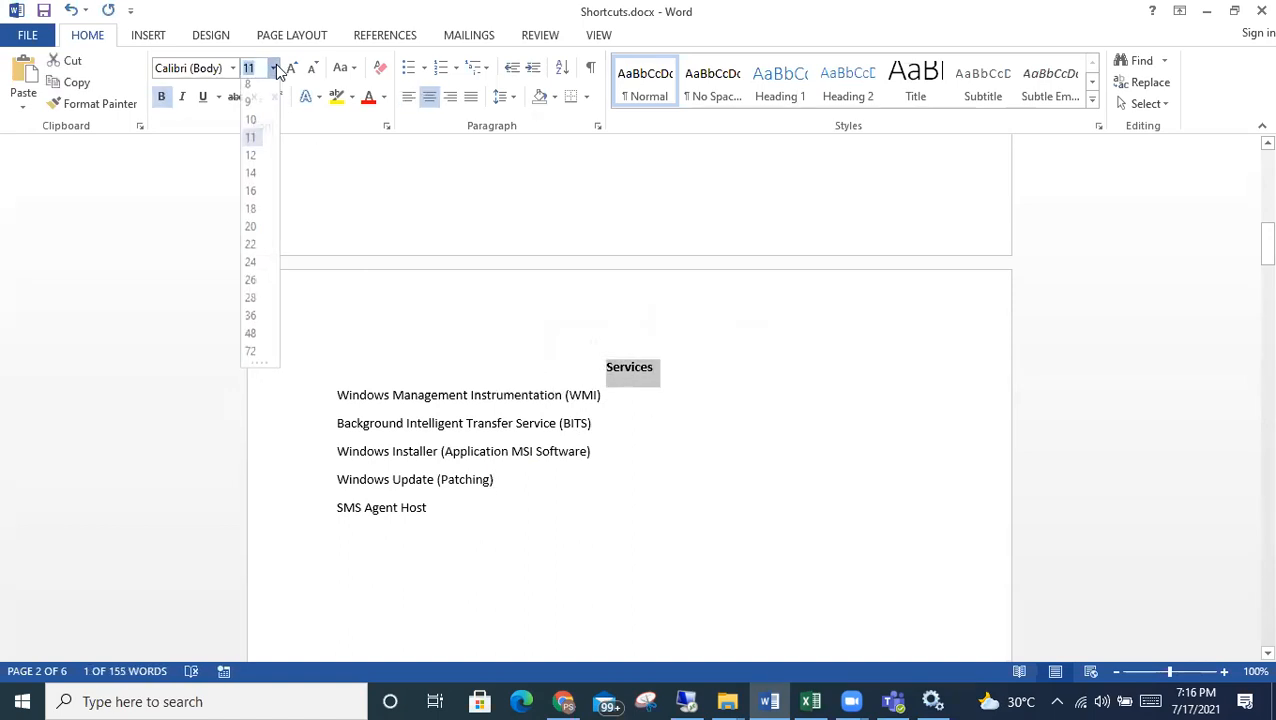
{"action": "left_click", "coordinate": [250, 214]}
{"action": "left_click", "coordinate": [600, 441]}
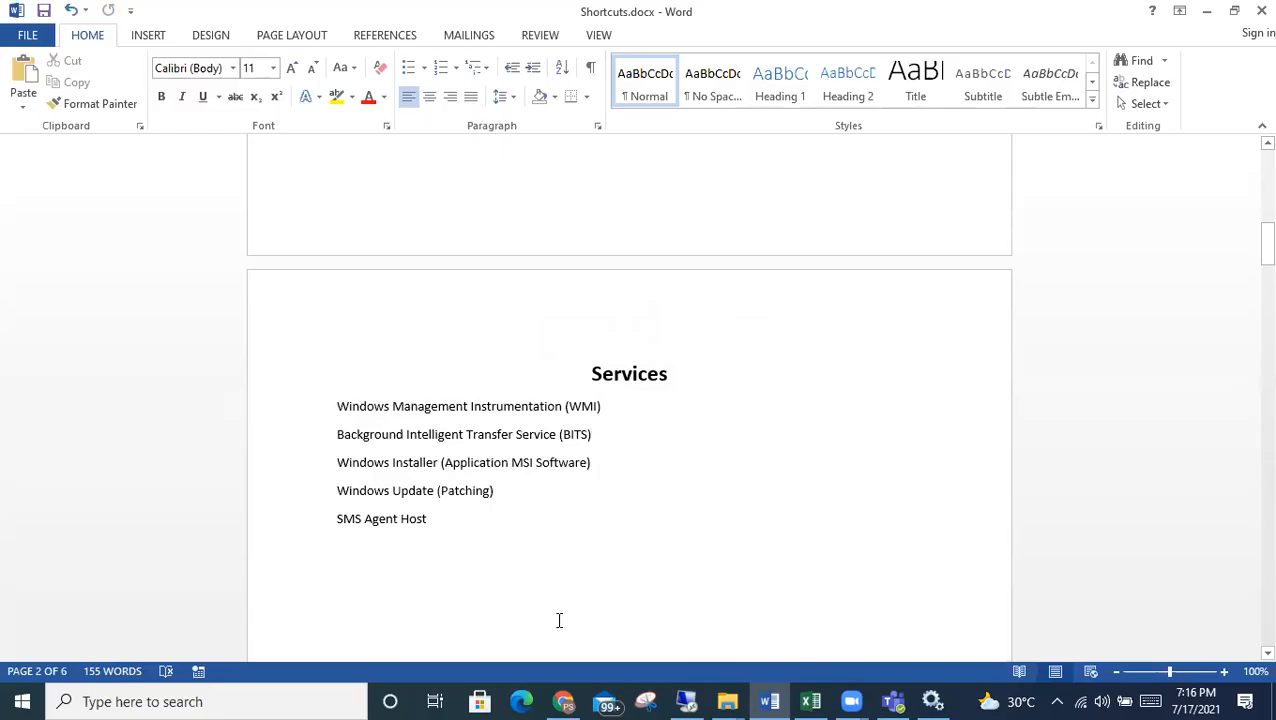
Check the topic tracker in July-C.xlsx, return to the Word document and highlight the five listed services for review
{"action": "key", "text": "alt+Tab"}
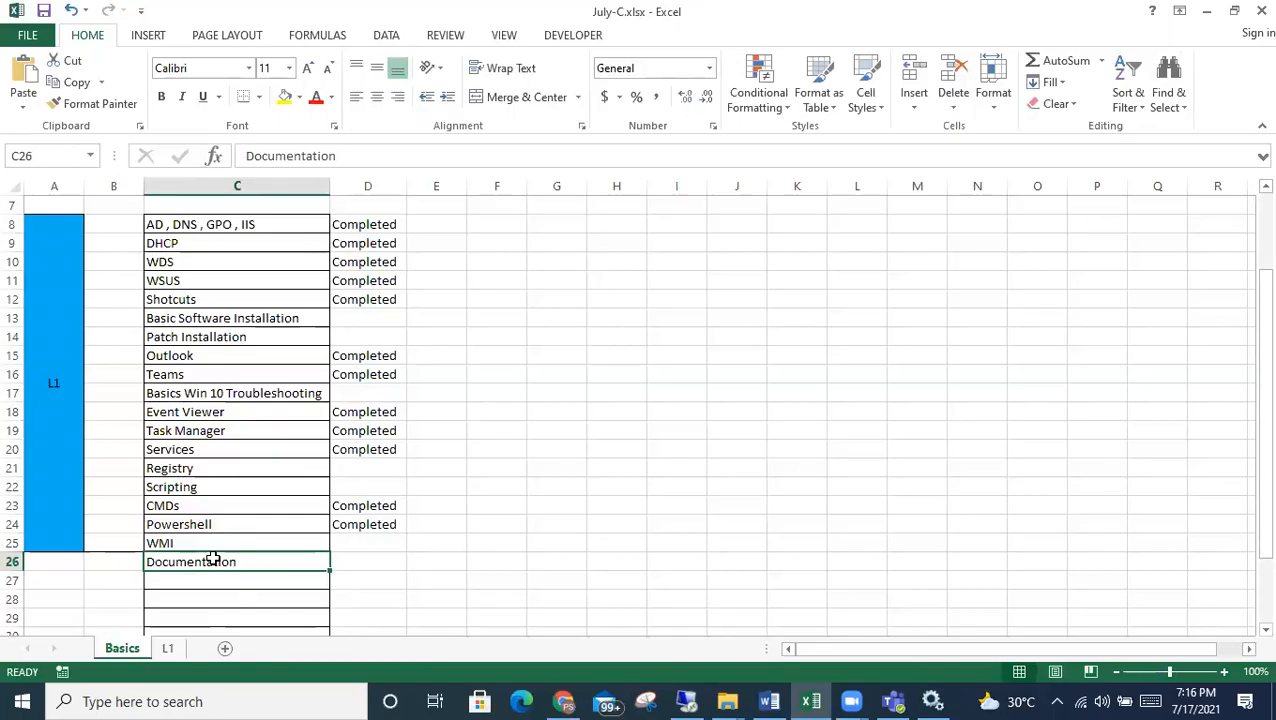
{"action": "left_click", "coordinate": [1207, 11]}
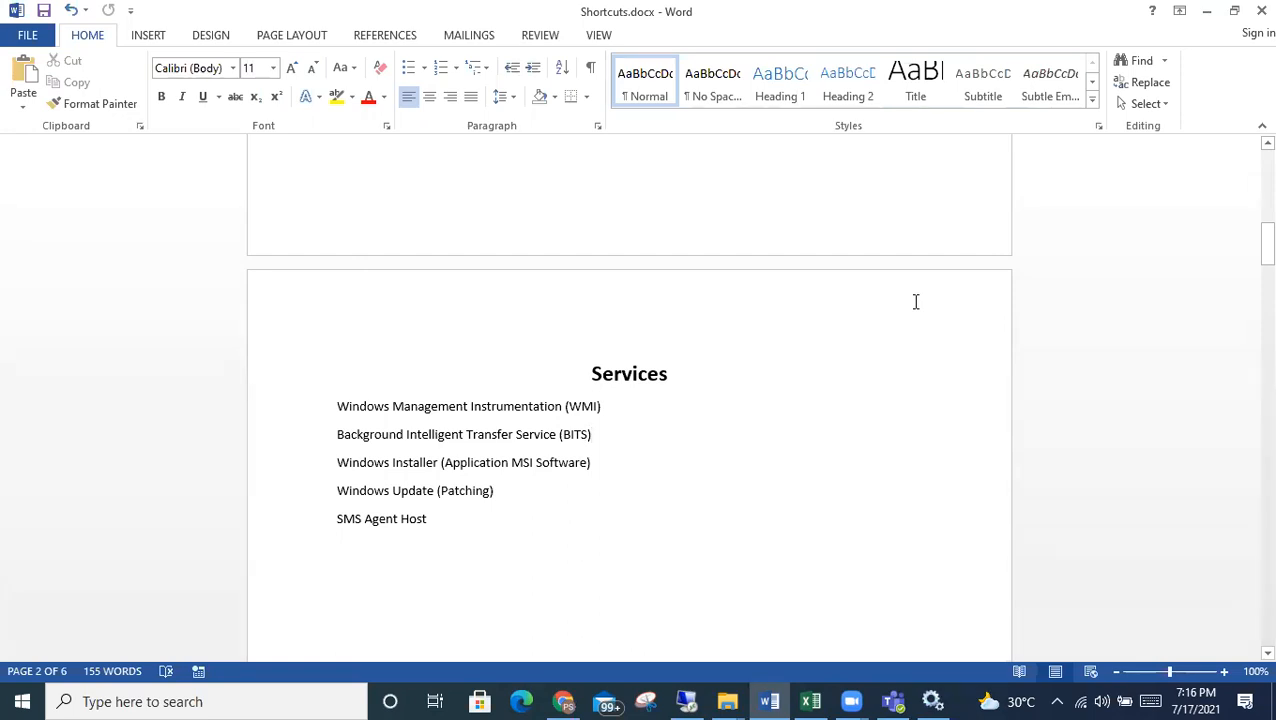
{"action": "left_click", "coordinate": [481, 525]}
{"action": "left_click_drag", "start_coordinate": [483, 527], "coordinate": [308, 418]}
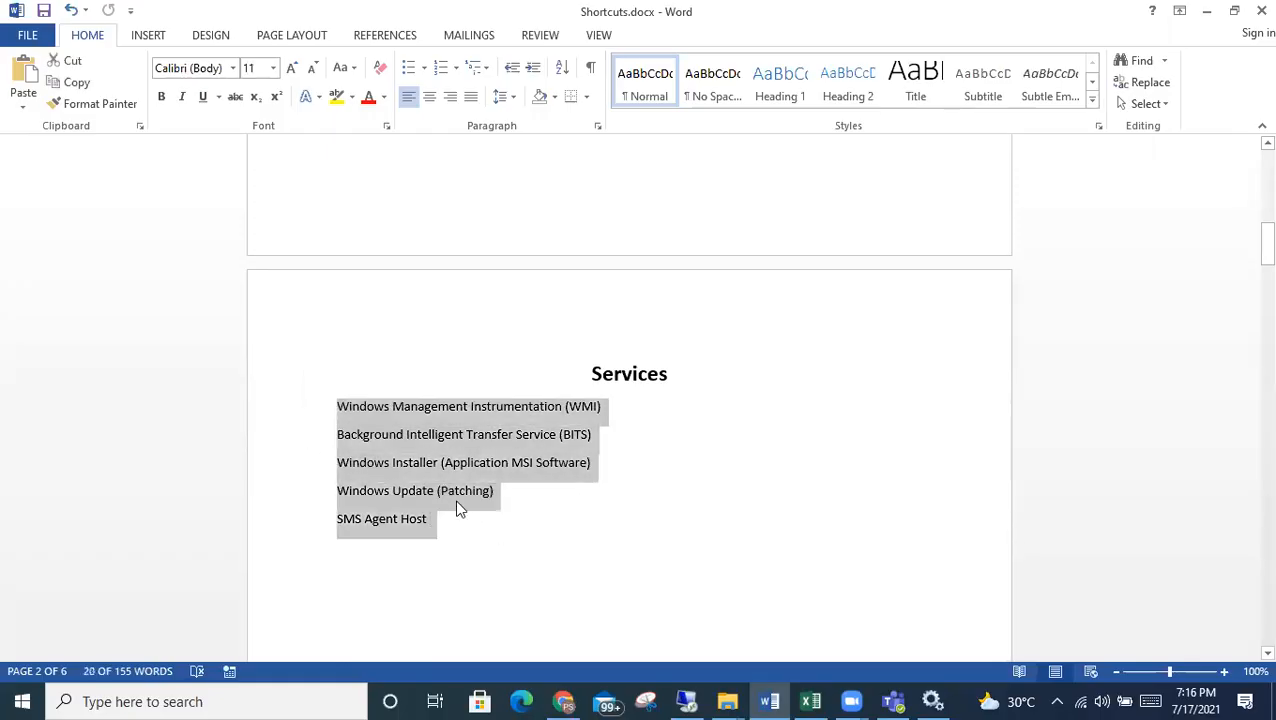
{"action": "left_click", "coordinate": [475, 528]}
{"action": "left_click", "coordinate": [318, 399], "text": "shift"}
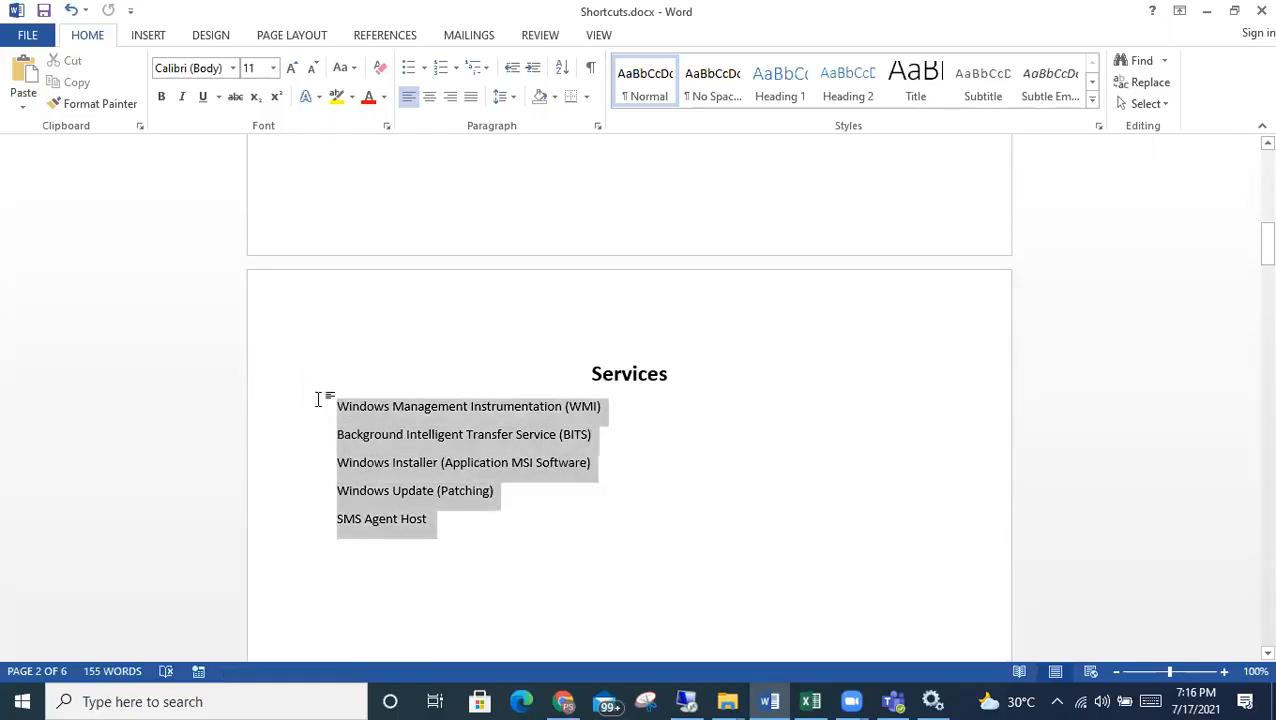
{"action": "left_click", "coordinate": [640, 641]}
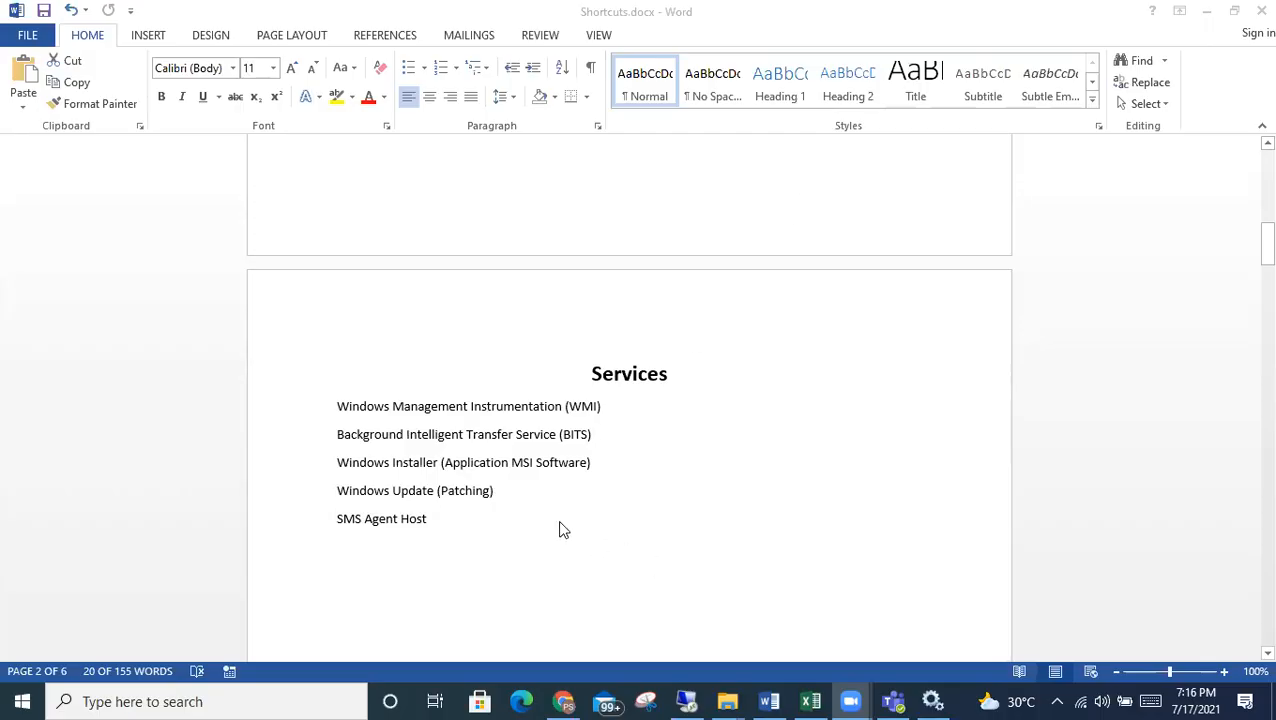
{"action": "left_click", "coordinate": [522, 513]}
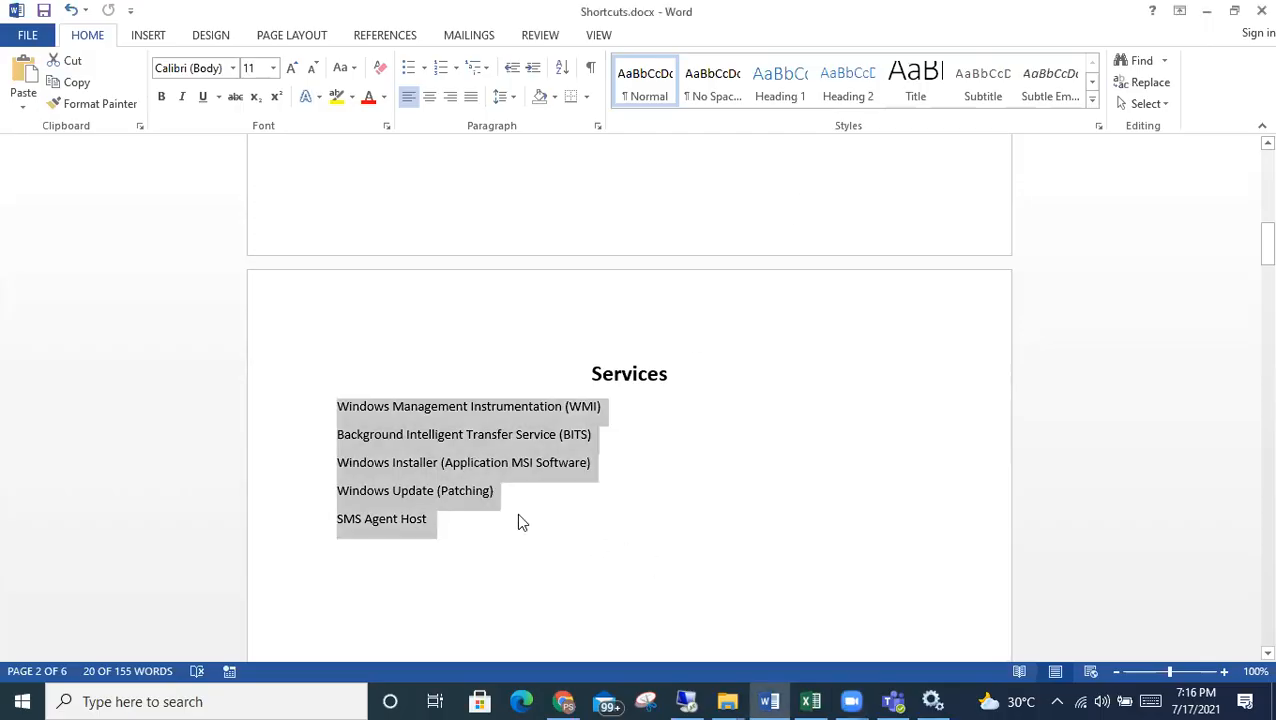
{"action": "left_click", "coordinate": [518, 520]}
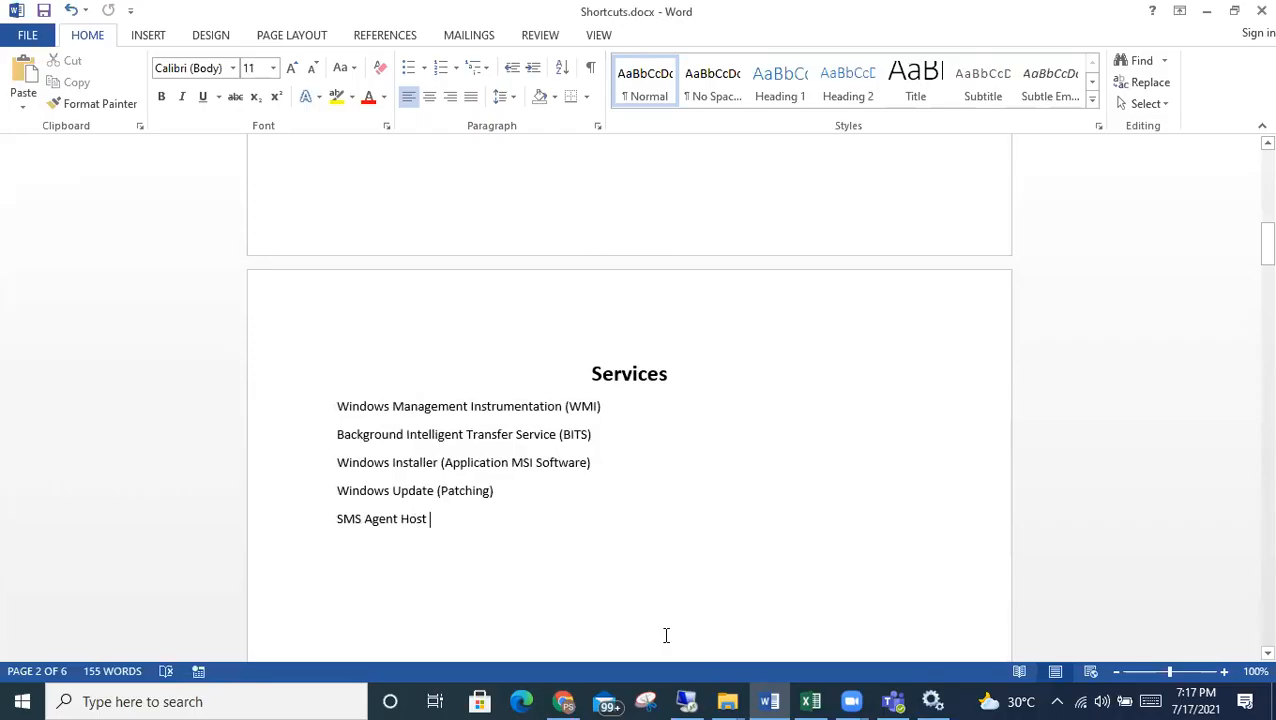
Review the Services and Registry topics in the July-C.xlsx tracker, then minimize the workbook
{"action": "left_click", "coordinate": [811, 701]}
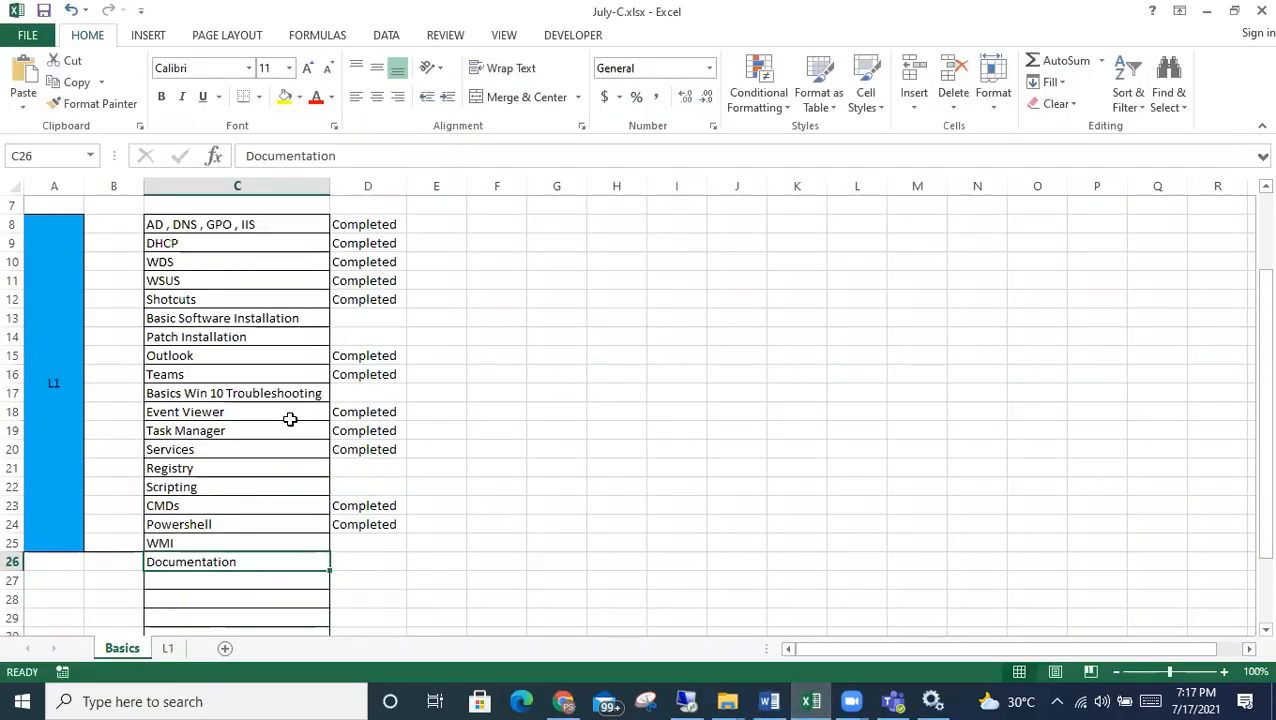
{"action": "left_click", "coordinate": [190, 449]}
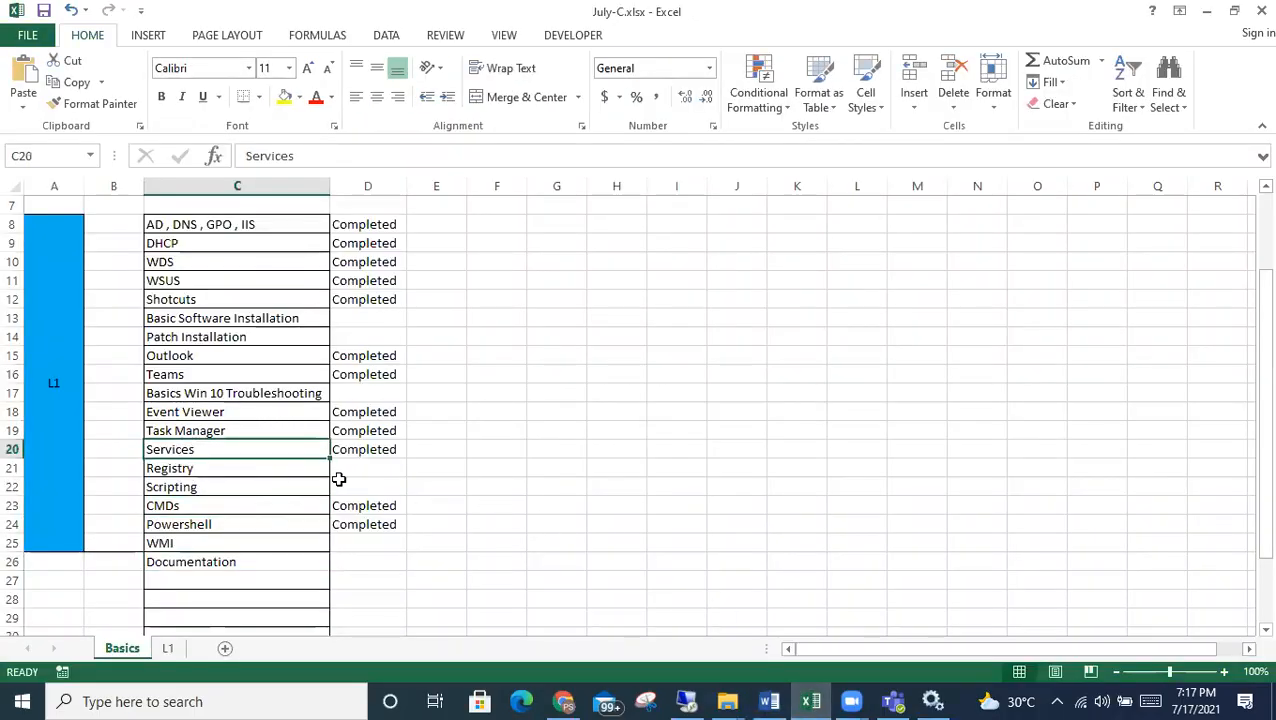
{"action": "left_click", "coordinate": [245, 467]}
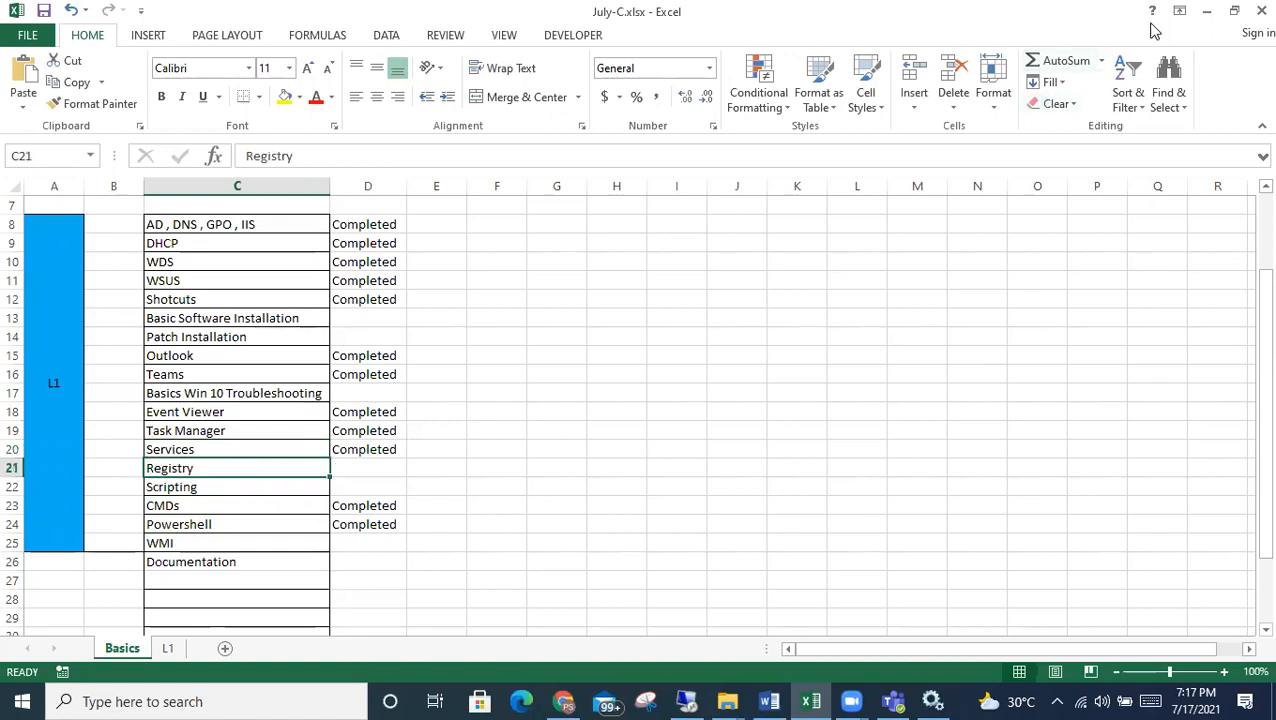
{"action": "left_click", "coordinate": [1207, 14]}
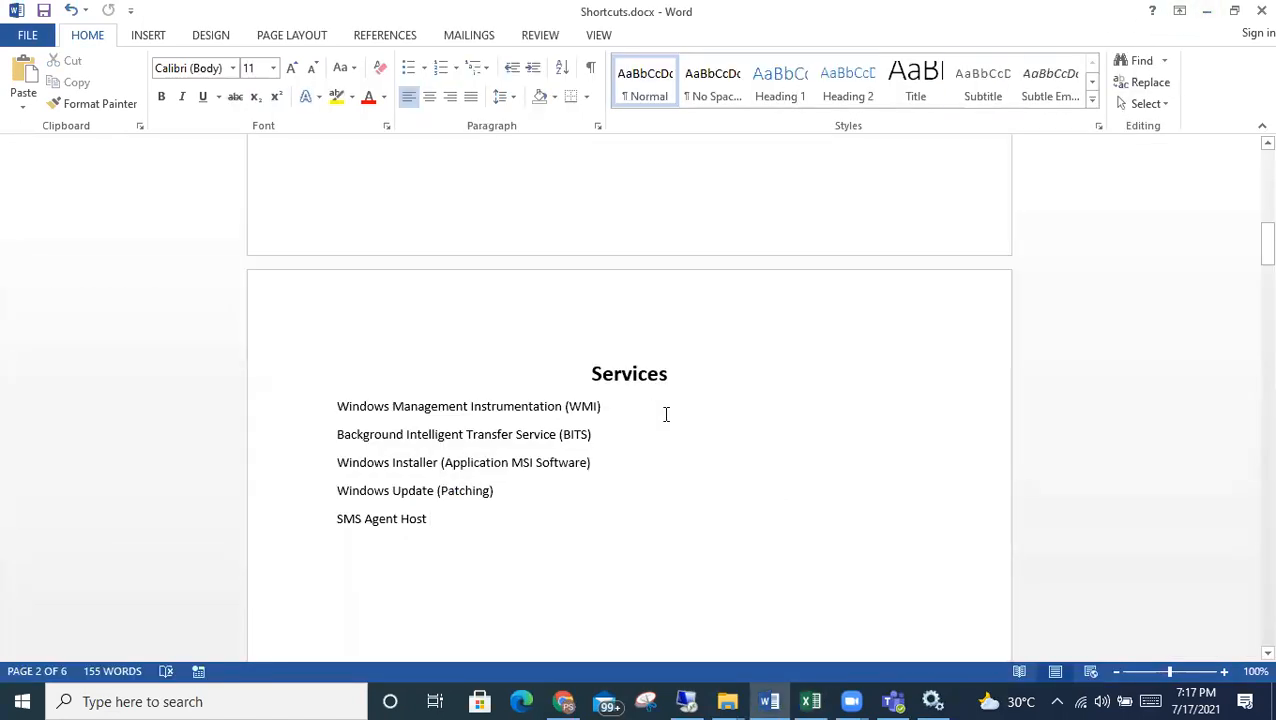
Launch the Registry Editor by running the regedit command
{"action": "key", "text": "super+r"}
{"action": "type", "text": "re"}
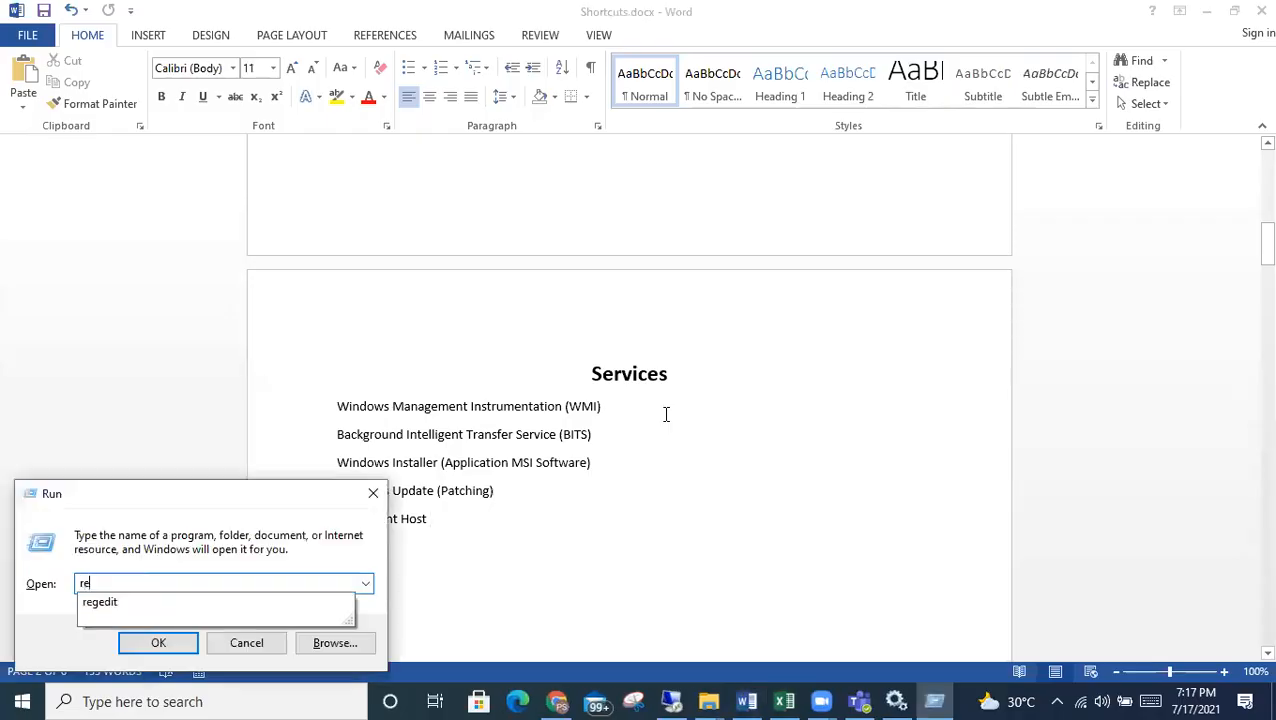
{"action": "type", "text": "gedit"}
{"action": "key", "text": "Return"}
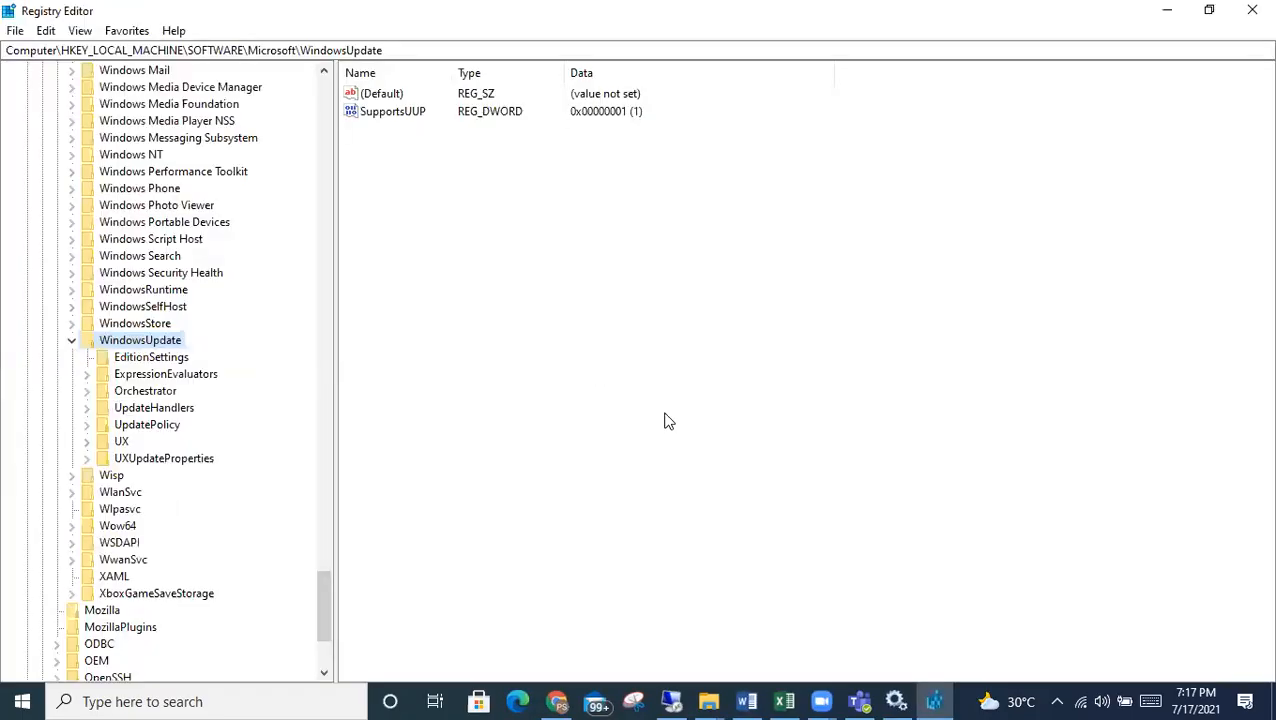
Collapse the registry tree from the WindowsUpdate key up to Computer, leaving only the root hives listed
{"action": "key", "text": "Left"}
{"action": "key", "text": "Left"}
{"action": "key", "text": "Left"}
{"action": "key", "text": "Left"}
{"action": "key", "text": "Left"}
{"action": "key", "text": "Left"}
{"action": "key", "text": "Left"}
{"action": "key", "text": "Left"}
{"action": "key", "text": "Left"}
{"action": "key", "text": "Right"}
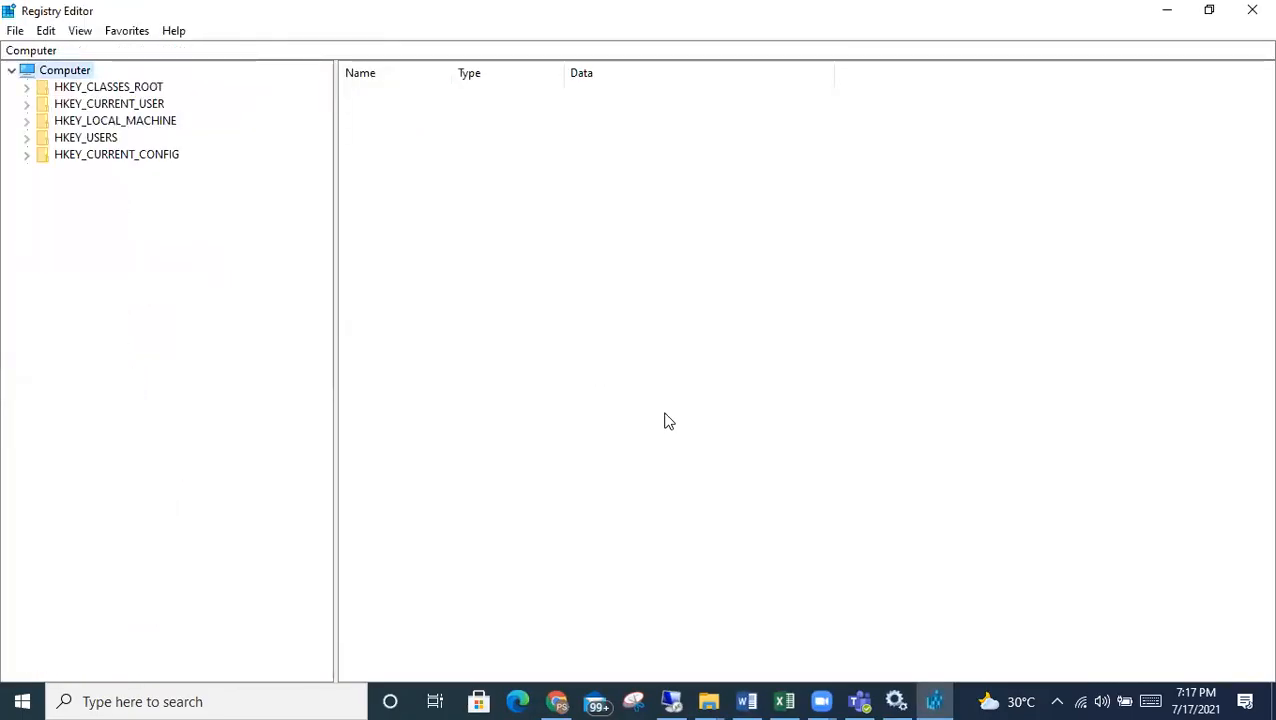
Look through the root hives HKEY_LOCAL_MACHINE, HKEY_USERS, HKEY_CURRENT_USER, HKEY_CLASSES_ROOT and HKEY_CURRENT_CONFIG
{"action": "left_click", "coordinate": [115, 121]}
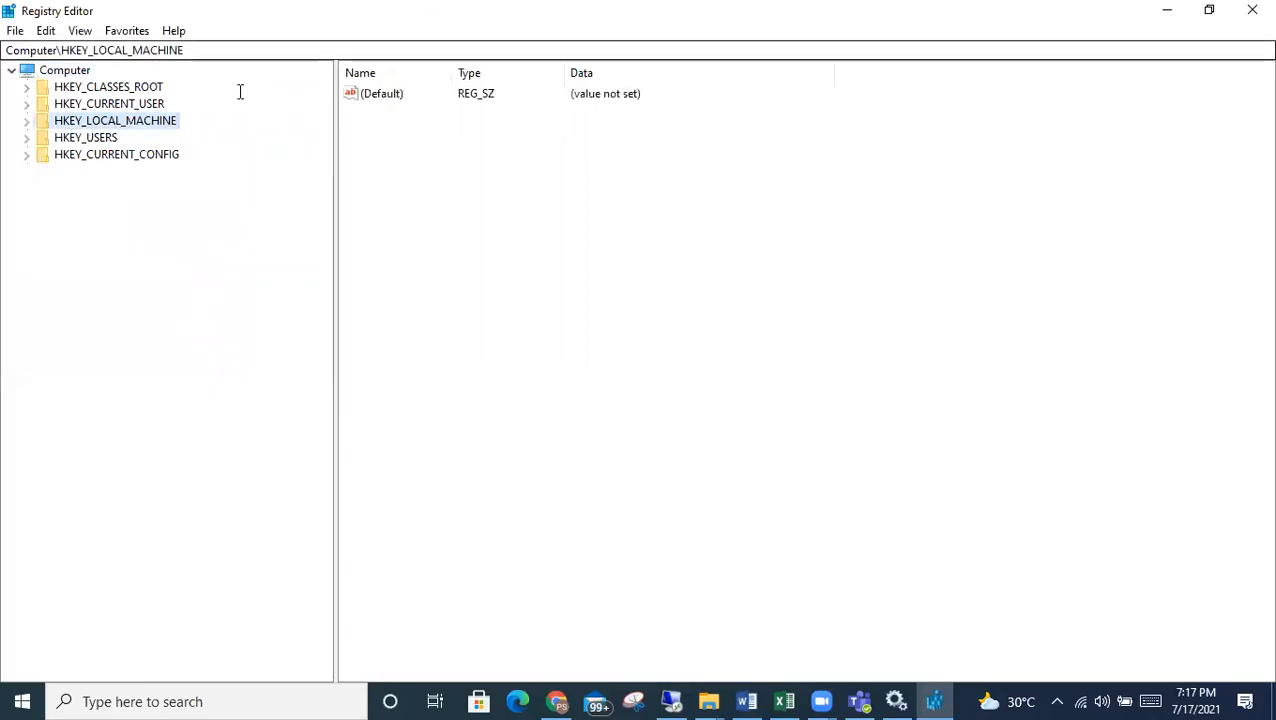
{"action": "left_click", "coordinate": [85, 139]}
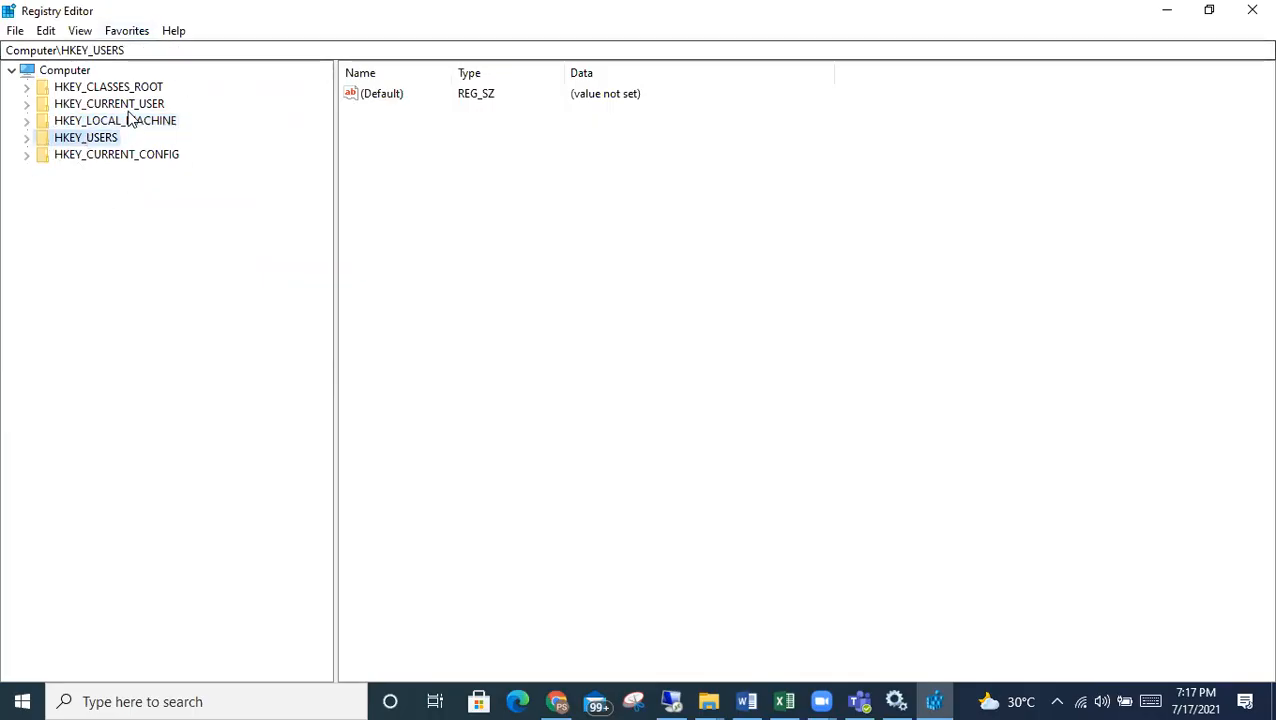
{"action": "left_click", "coordinate": [117, 107]}
{"action": "left_click", "coordinate": [110, 140]}
{"action": "left_click", "coordinate": [106, 106]}
{"action": "left_click", "coordinate": [100, 89]}
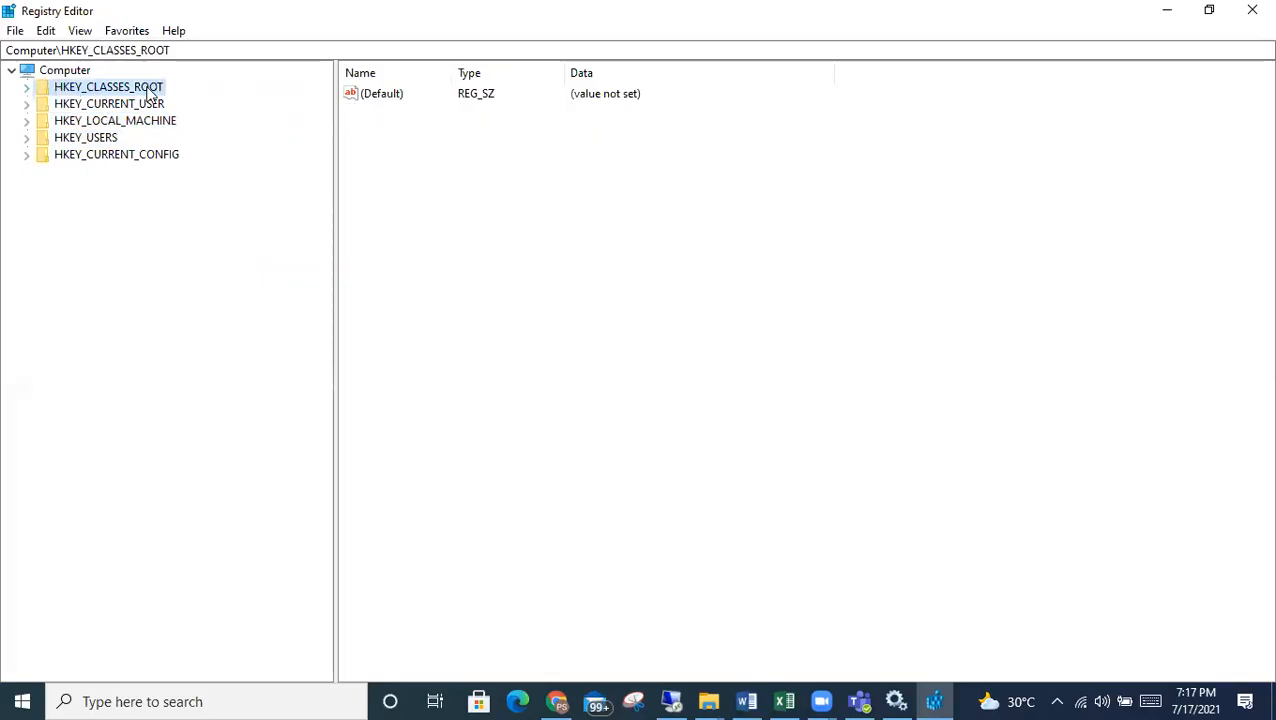
{"action": "left_click", "coordinate": [106, 158]}
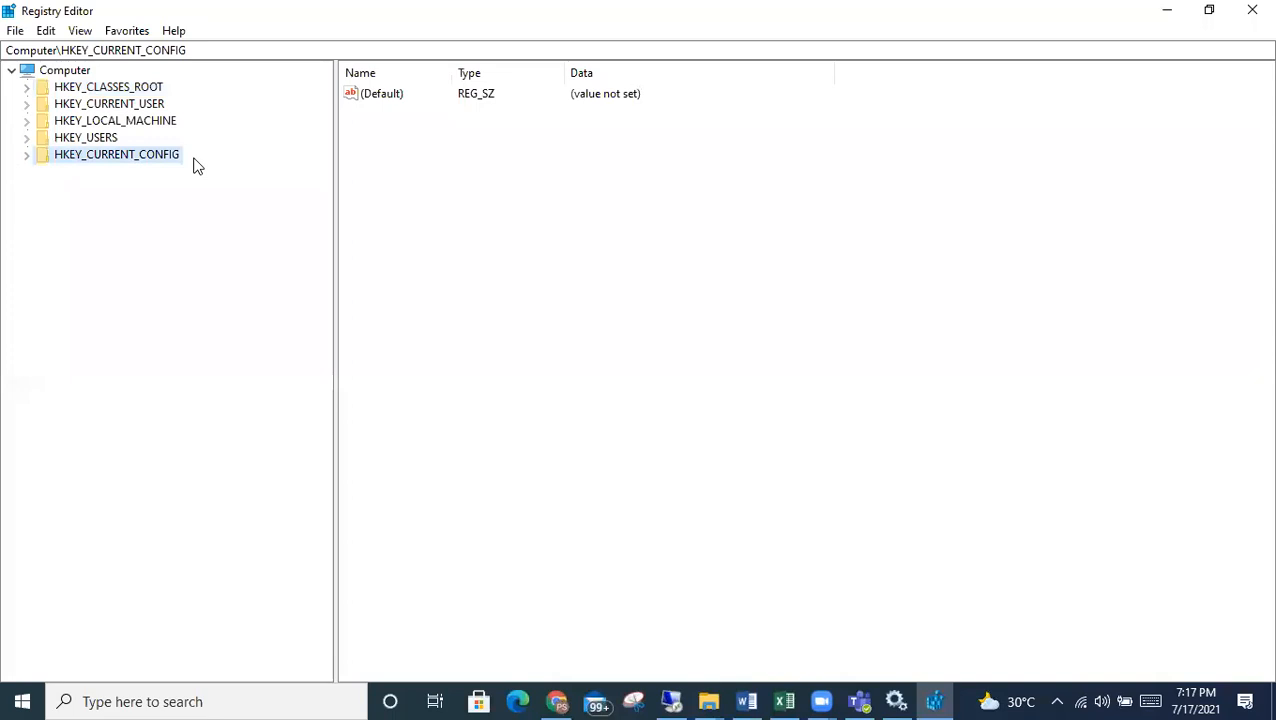
Compare the HKEY_LOCAL_MACHINE and HKEY_CURRENT_USER root hives and their values
{"action": "left_click", "coordinate": [112, 122]}
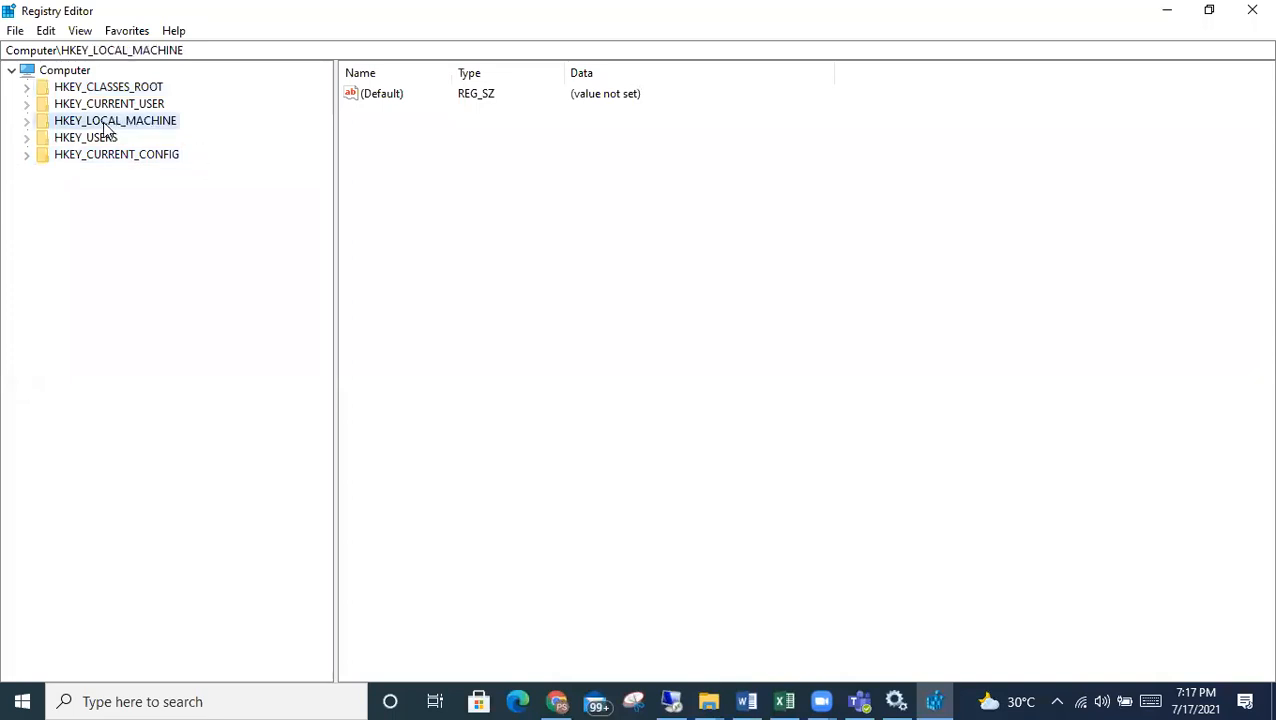
{"action": "left_click", "coordinate": [109, 105]}
{"action": "left_click", "coordinate": [109, 122]}
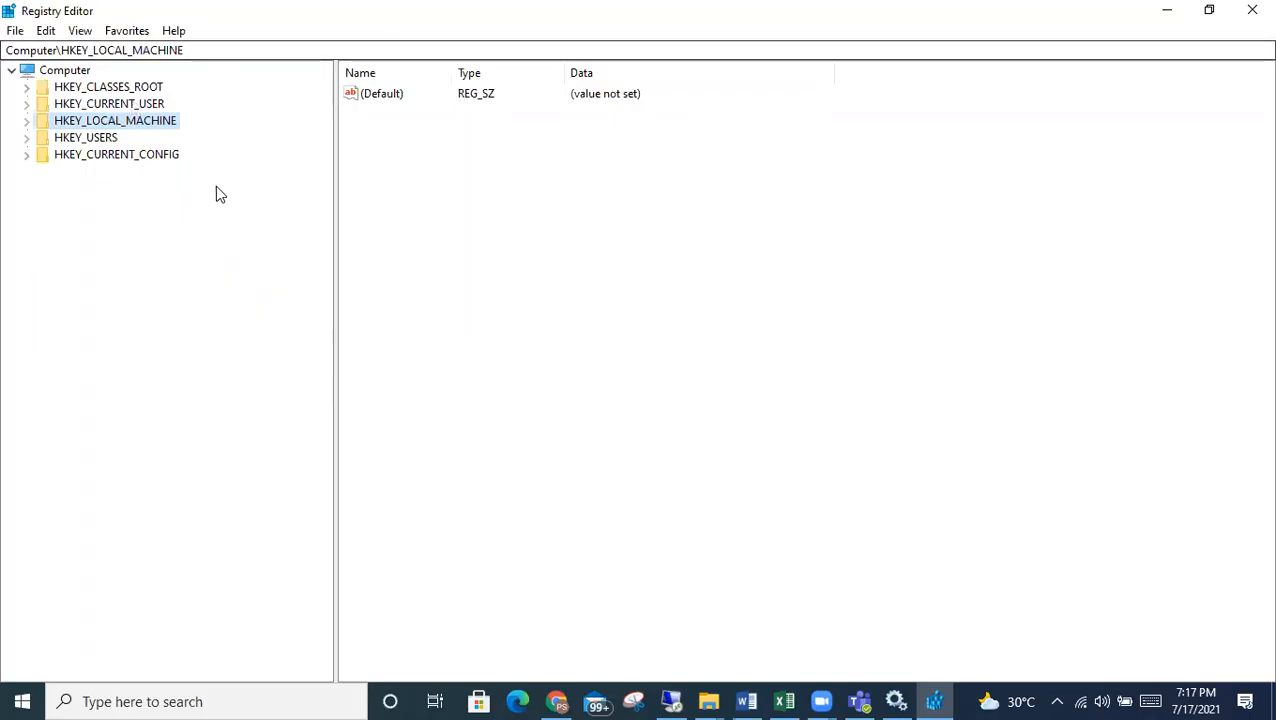
{"action": "left_click", "coordinate": [107, 105]}
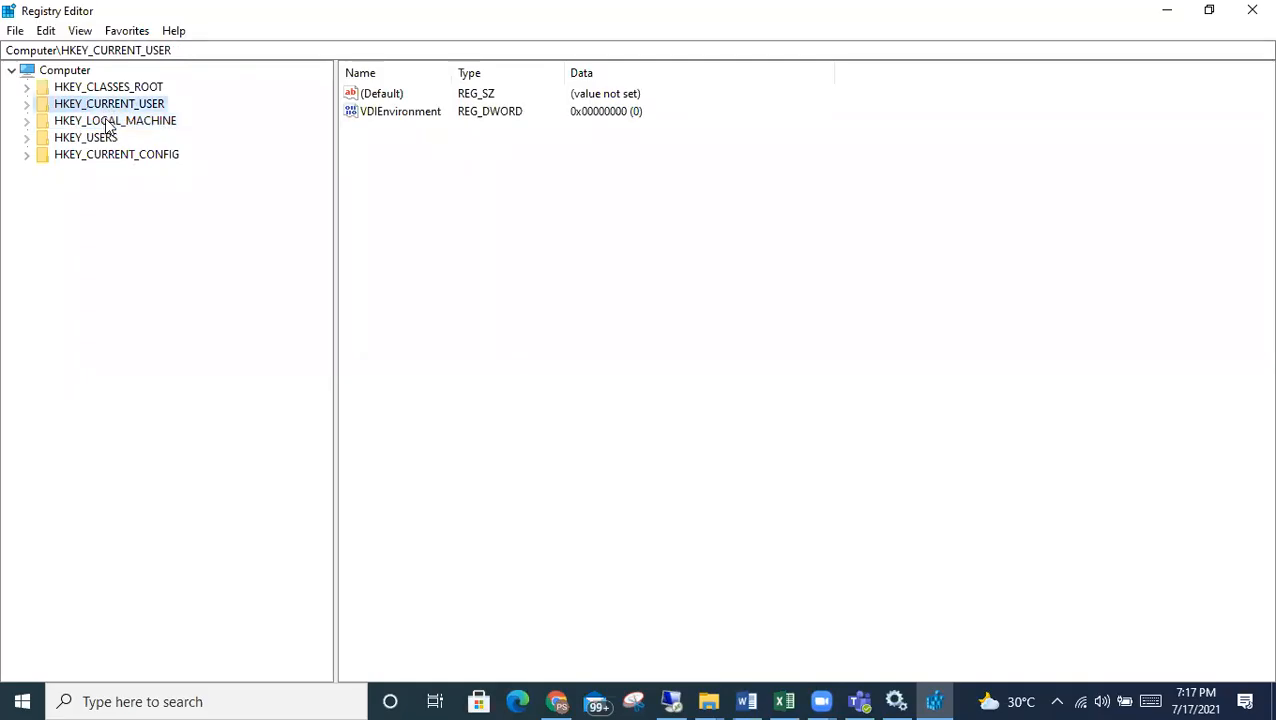
{"action": "left_click", "coordinate": [107, 123]}
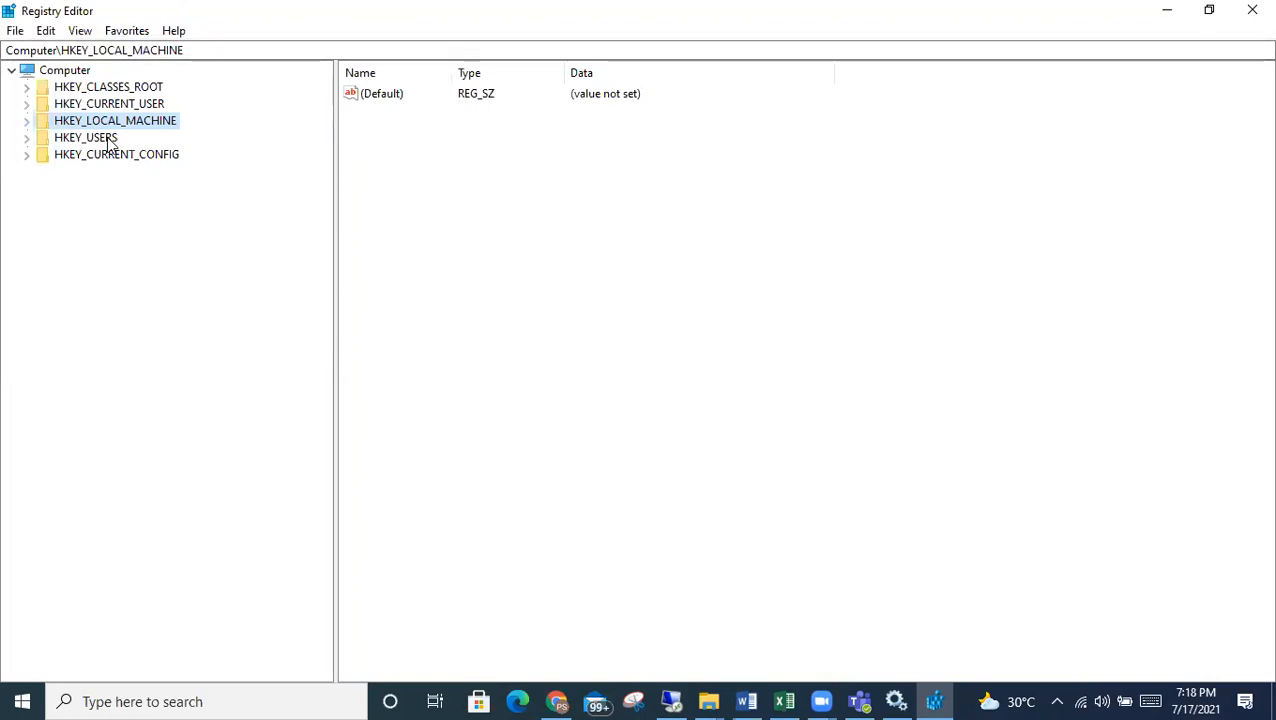
{"action": "left_click", "coordinate": [28, 124]}
{"action": "left_click", "coordinate": [28, 124]}
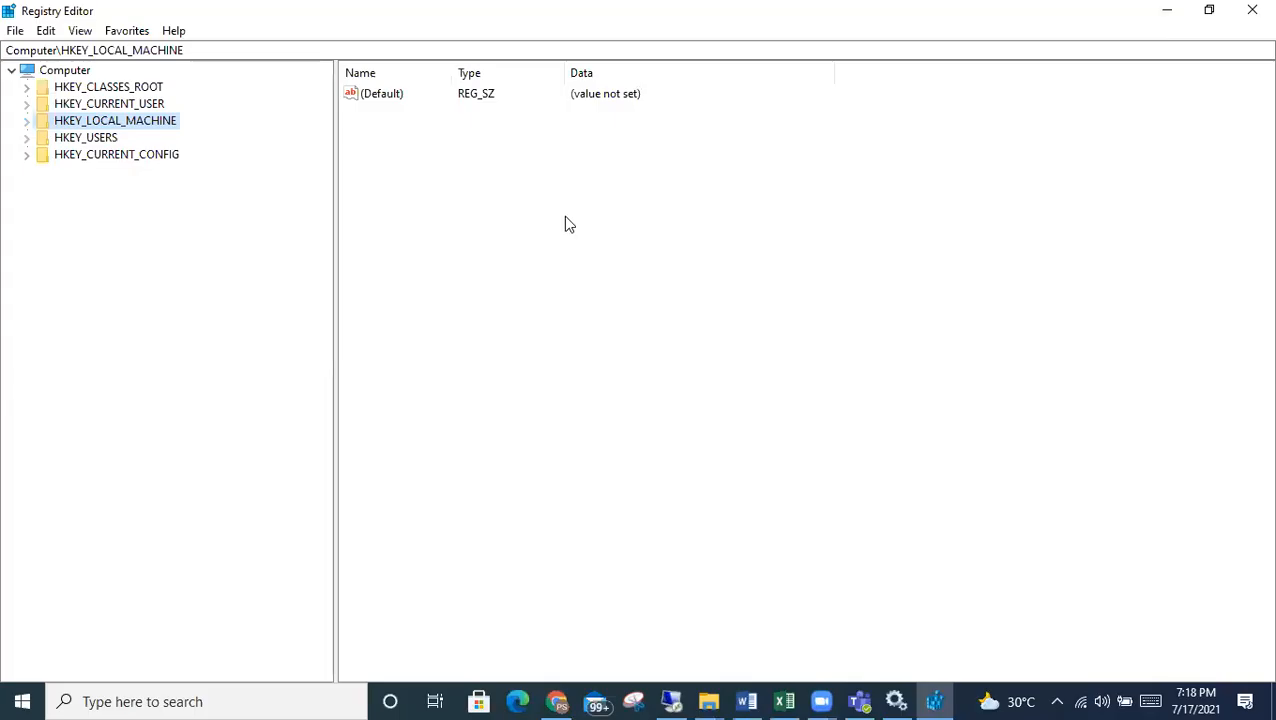
Open Programs and Features by running appwiz.cpl and look through the installed programs list, selecting Microsoft Edge
{"action": "key", "text": "super+r"}
{"action": "type", "text": "appwiz.cpl"}
{"action": "key", "text": "Return"}
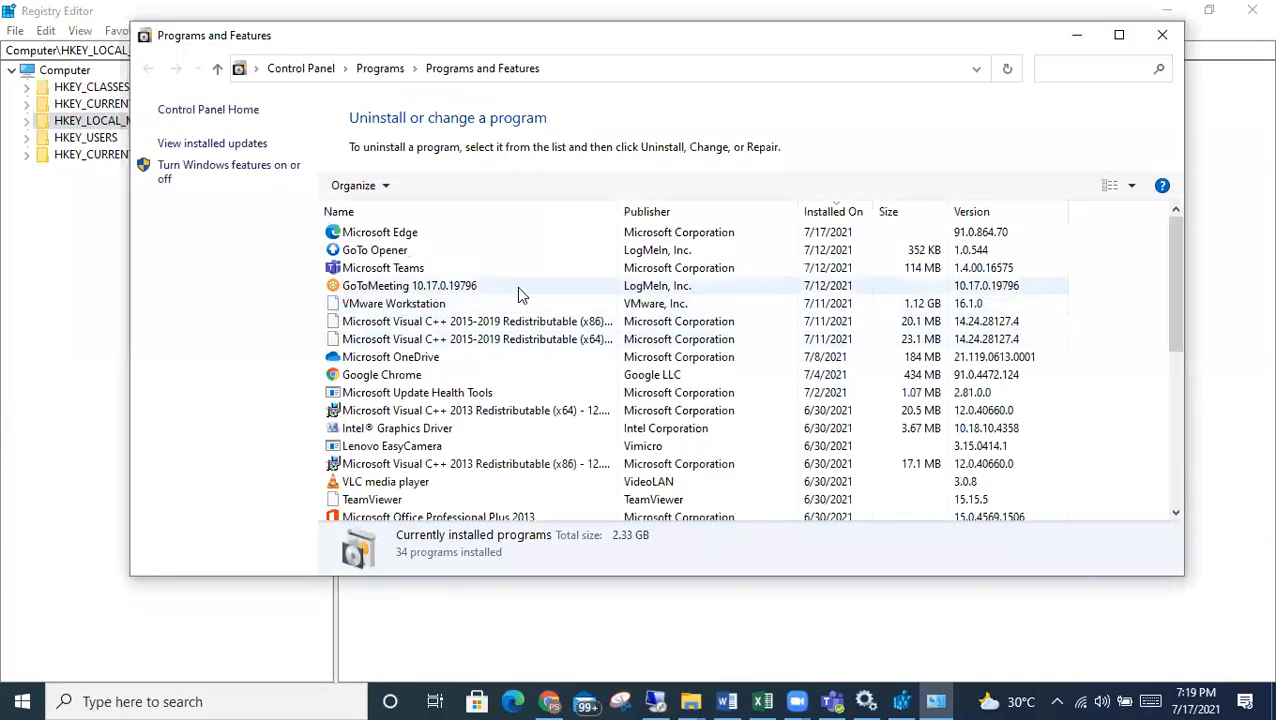
{"action": "left_click", "coordinate": [373, 238]}
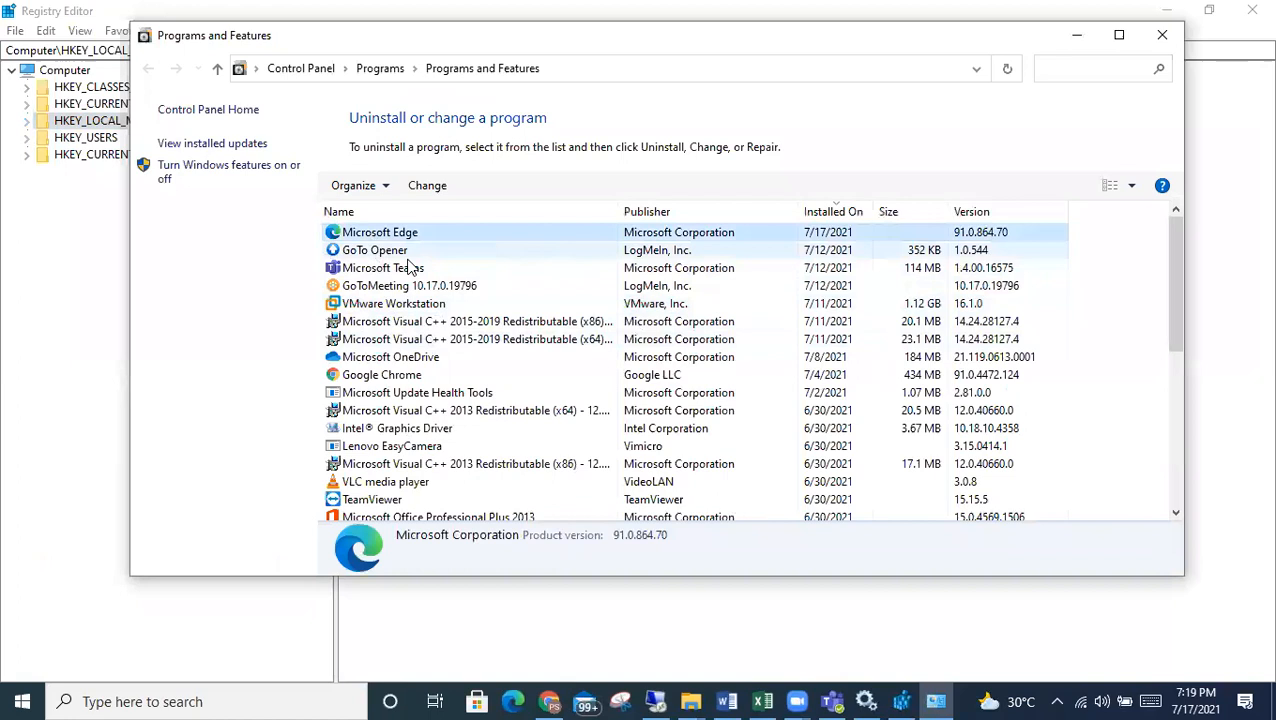
{"action": "scroll", "coordinate": [449, 379], "scroll_direction": "down", "scroll_amount": 5}
{"action": "scroll", "coordinate": [449, 379], "scroll_direction": "up", "scroll_amount": 5}
{"action": "scroll", "coordinate": [398, 333], "scroll_direction": "down", "scroll_amount": 5}
{"action": "scroll", "coordinate": [398, 333], "scroll_direction": "up", "scroll_amount": 5}
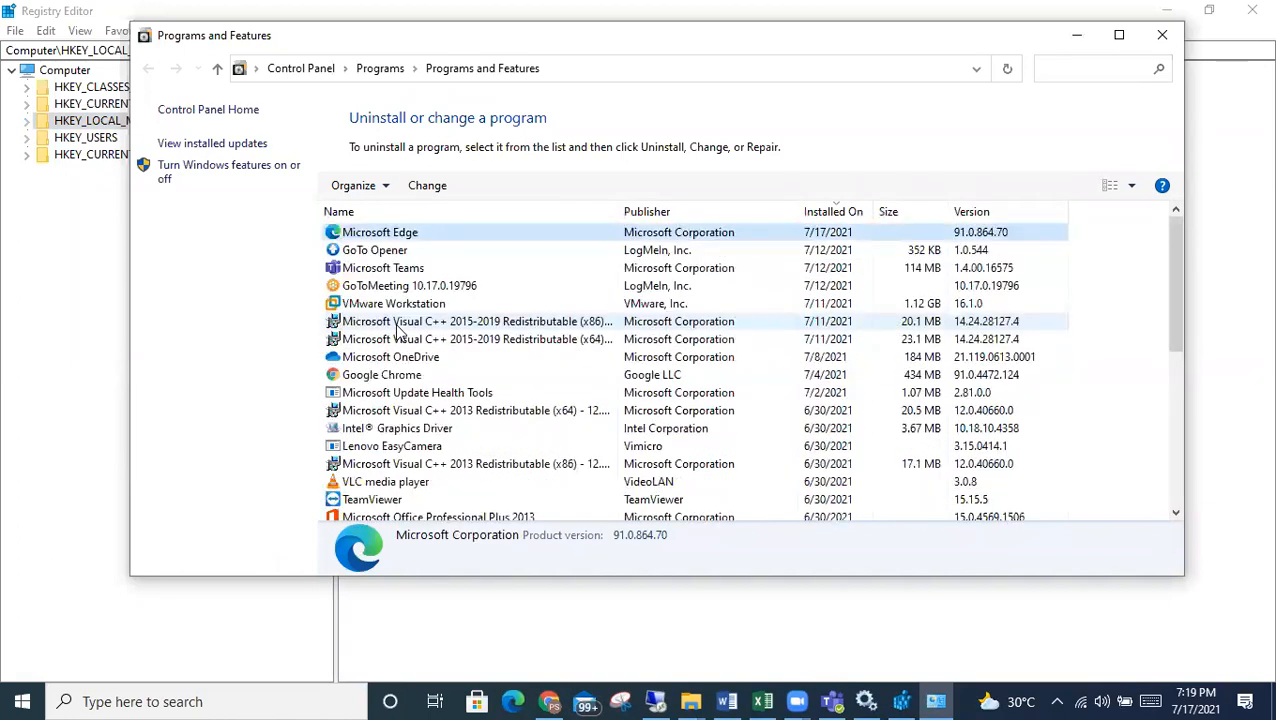
Return to the Registry Editor and expand HKEY_LOCAL_MACHINE\SOFTWARE\Microsoft in the tree
{"action": "left_click", "coordinate": [27, 121]}
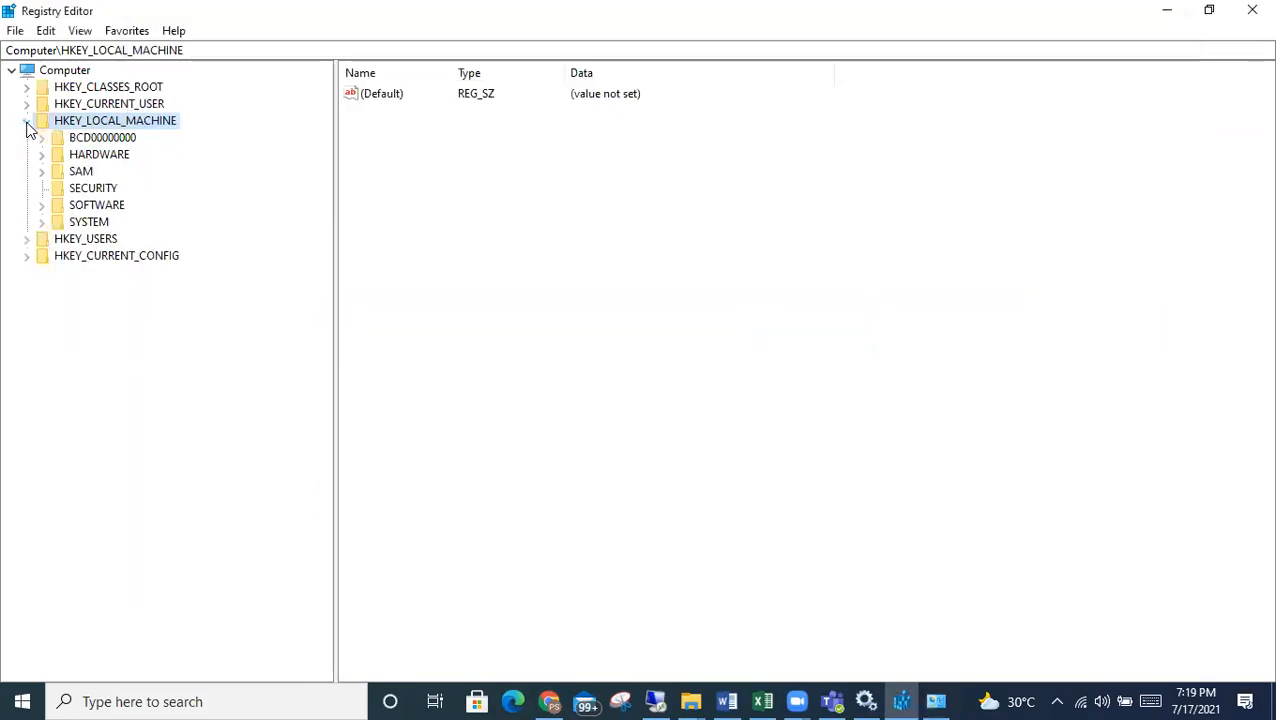
{"action": "left_click", "coordinate": [42, 205]}
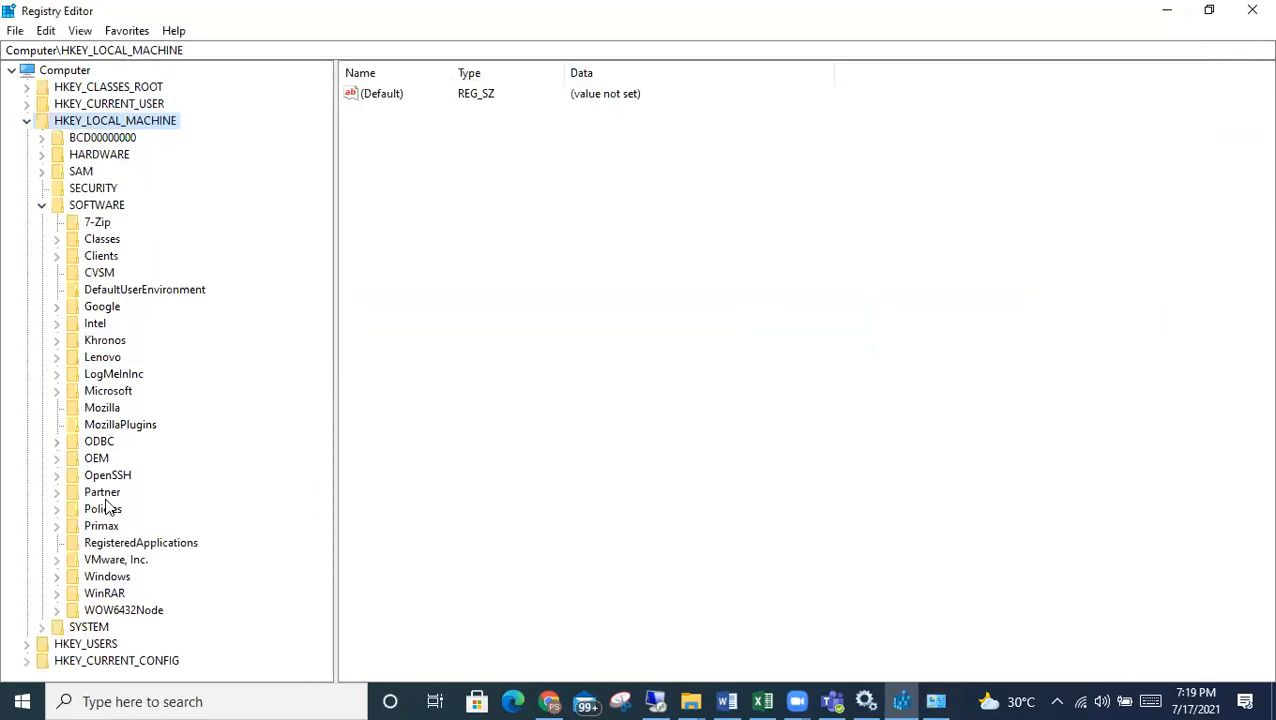
{"action": "double_click", "coordinate": [104, 392]}
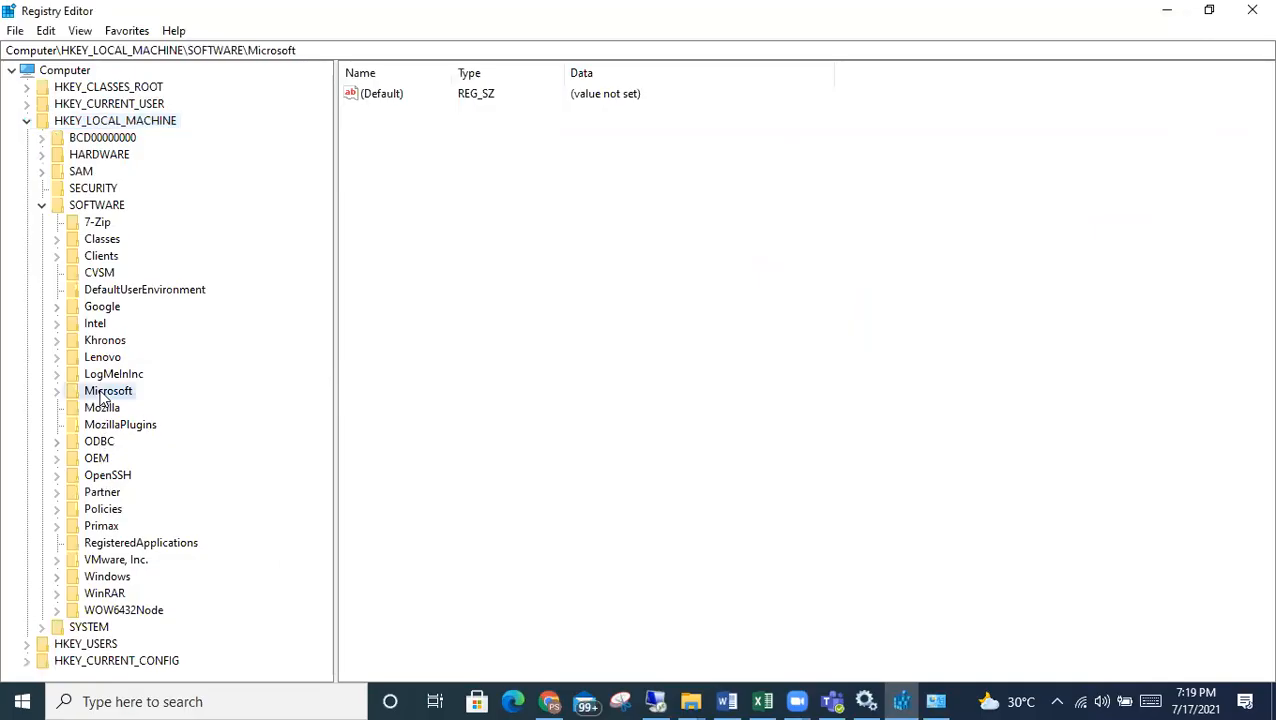
{"action": "left_click", "coordinate": [108, 392]}
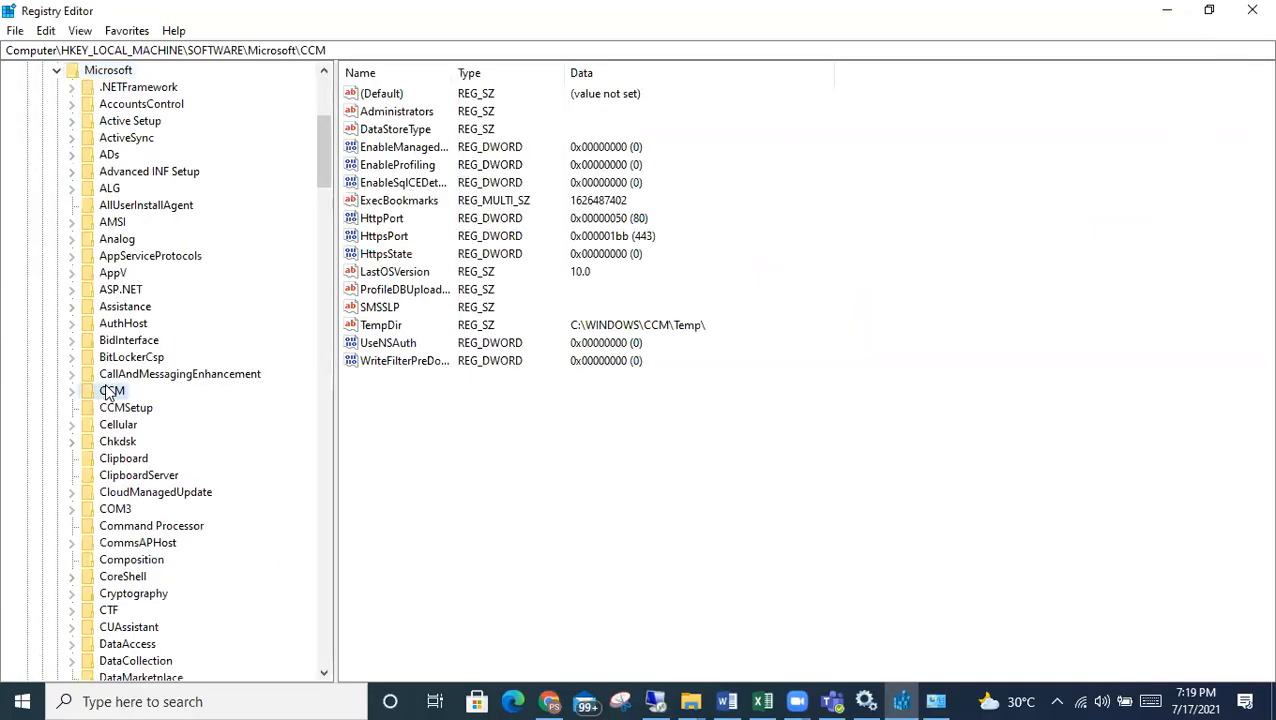
Browse the Microsoft subkeys around CUAssistant and the entries below it, and collapse the Microsoft key
{"action": "key", "text": "c"}
{"action": "key", "text": "u"}
{"action": "scroll", "coordinate": [145, 533], "scroll_direction": "down", "scroll_amount": 4}
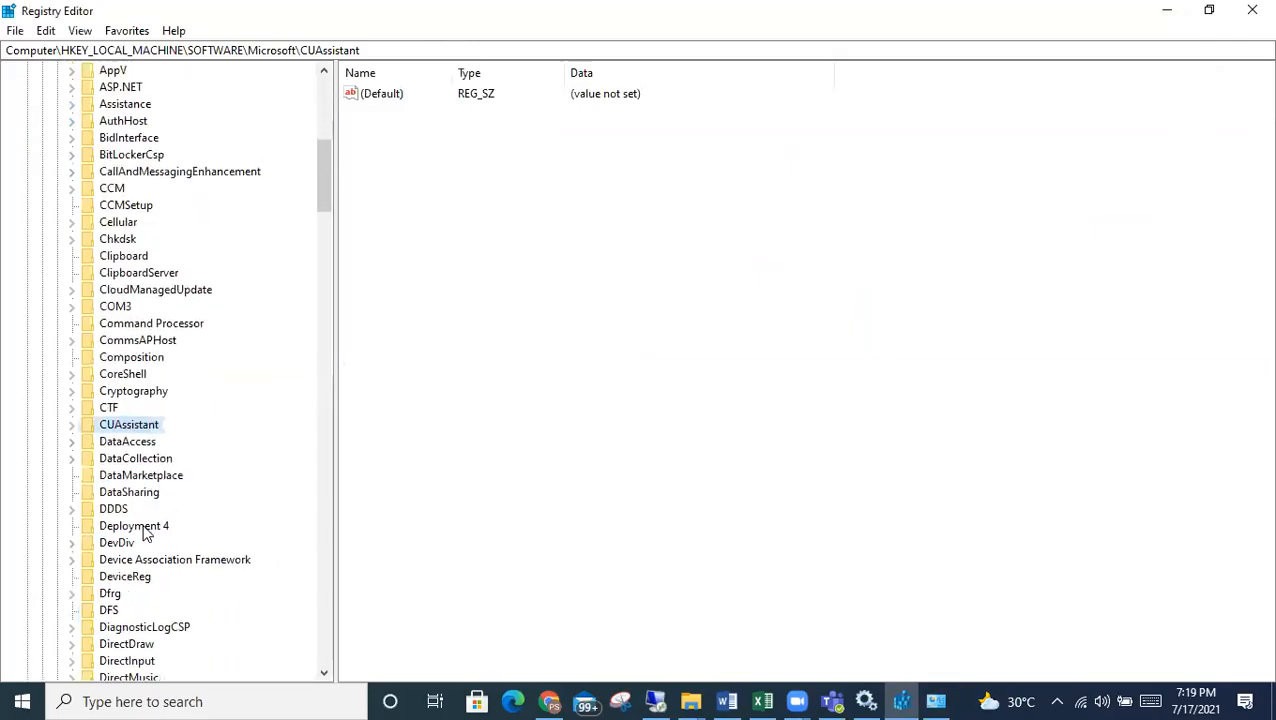
{"action": "scroll", "coordinate": [145, 533], "scroll_direction": "down", "scroll_amount": 1}
{"action": "scroll", "coordinate": [145, 533], "scroll_direction": "down", "scroll_amount": 5}
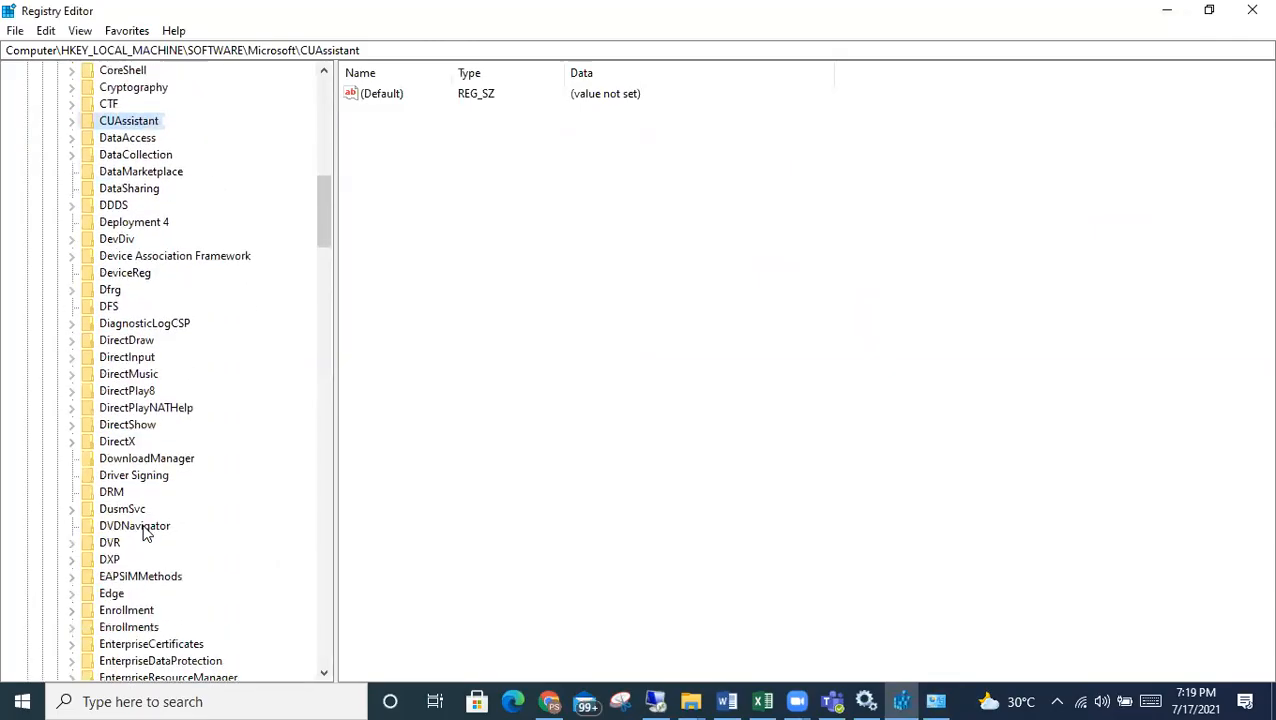
{"action": "scroll", "coordinate": [145, 533], "scroll_direction": "up", "scroll_amount": 15}
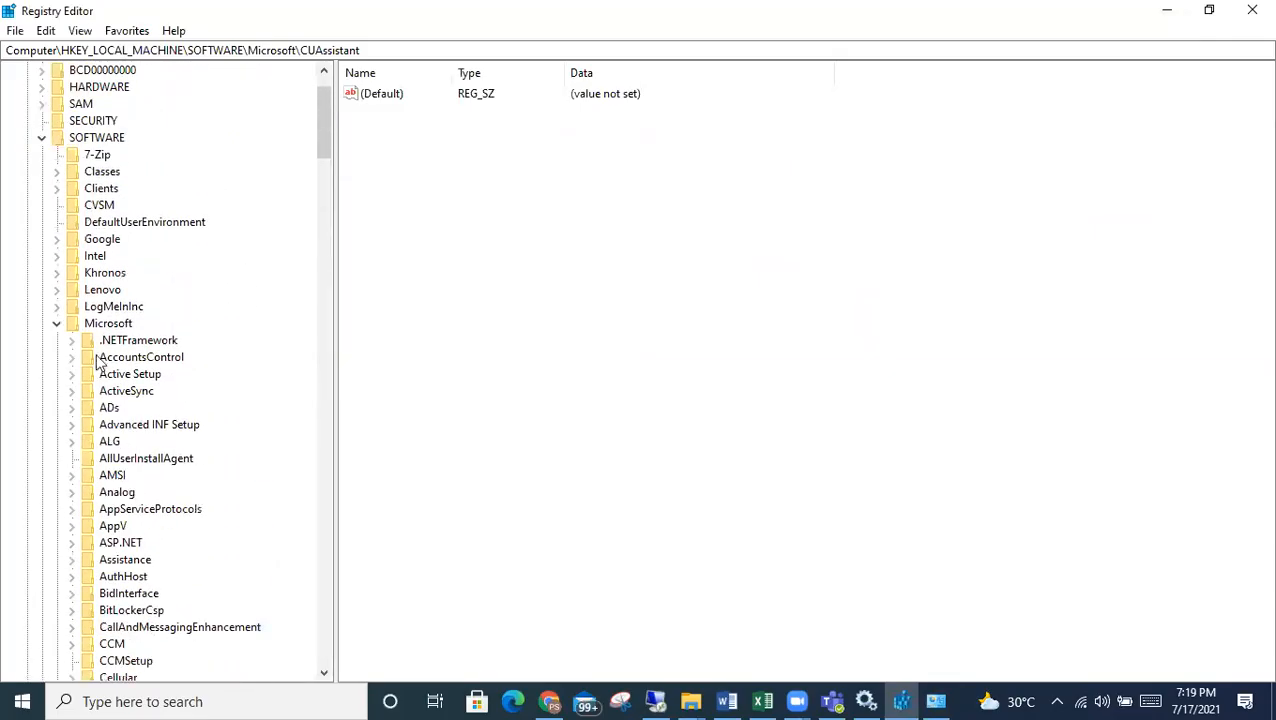
{"action": "left_click", "coordinate": [58, 325]}
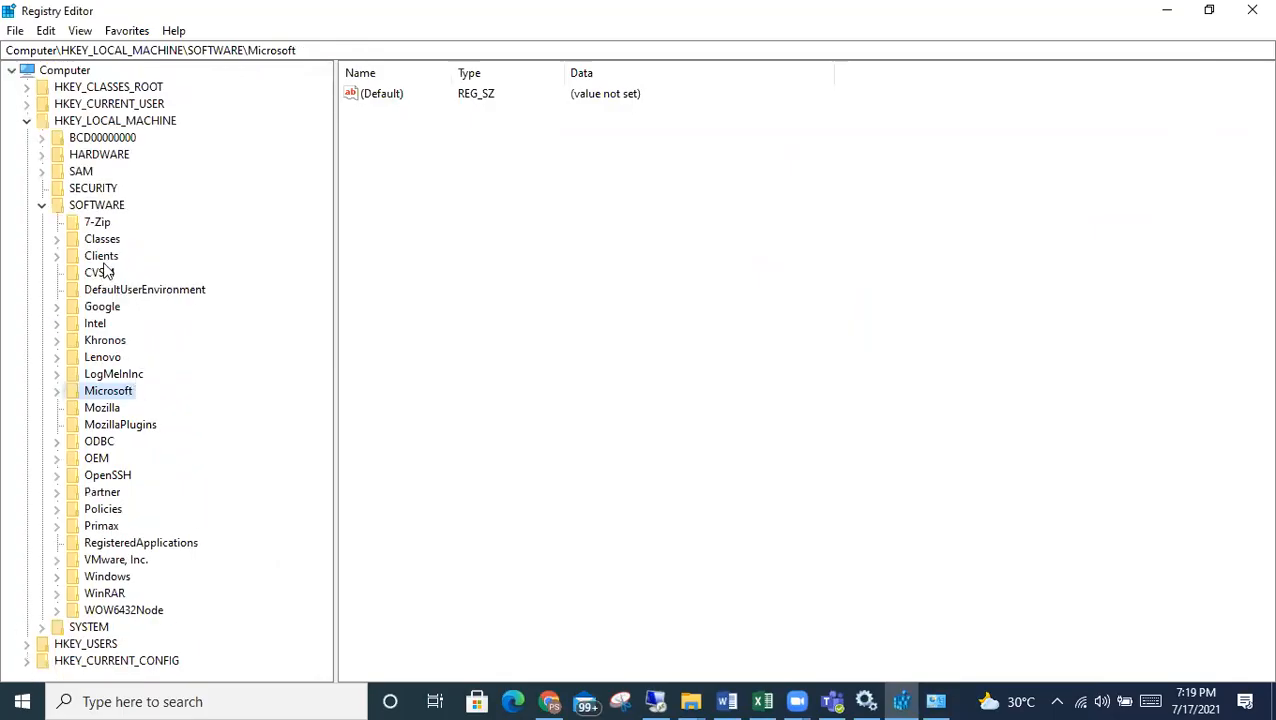
Inspect the Windows\CurrentVersion key under SOFTWARE, and collapse the Windows and SOFTWARE keys
{"action": "double_click", "coordinate": [118, 580]}
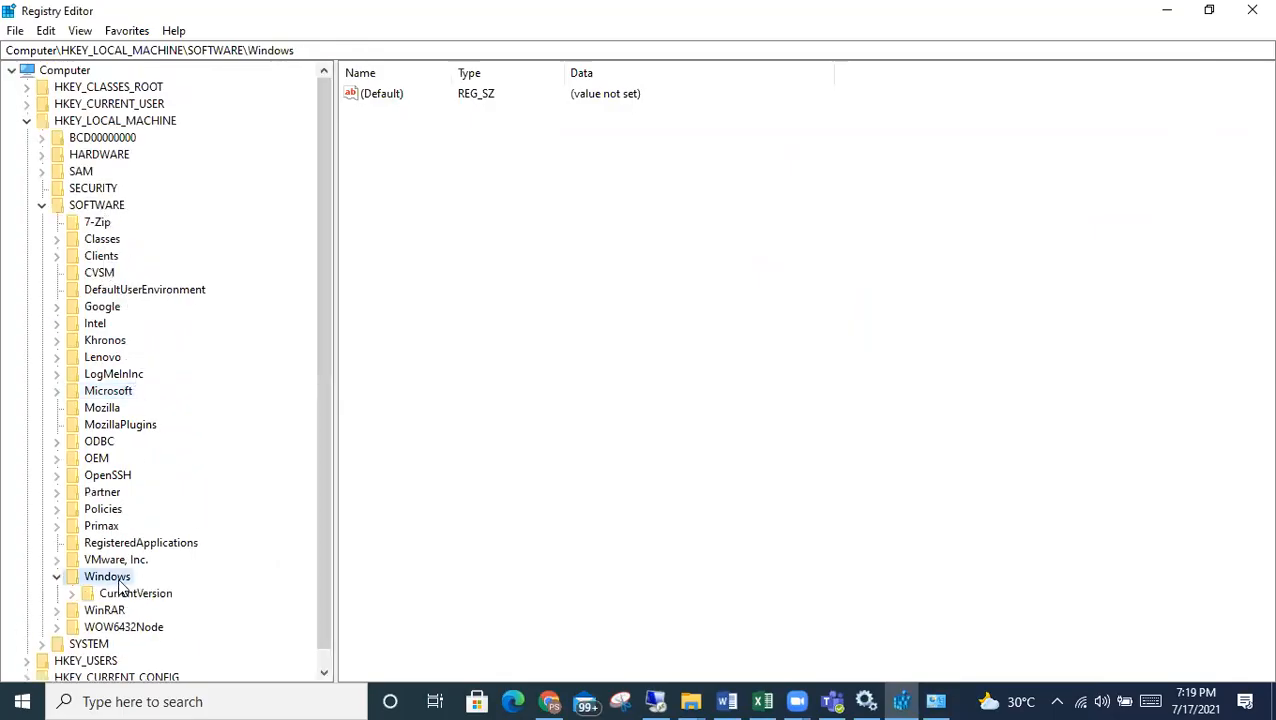
{"action": "double_click", "coordinate": [130, 594]}
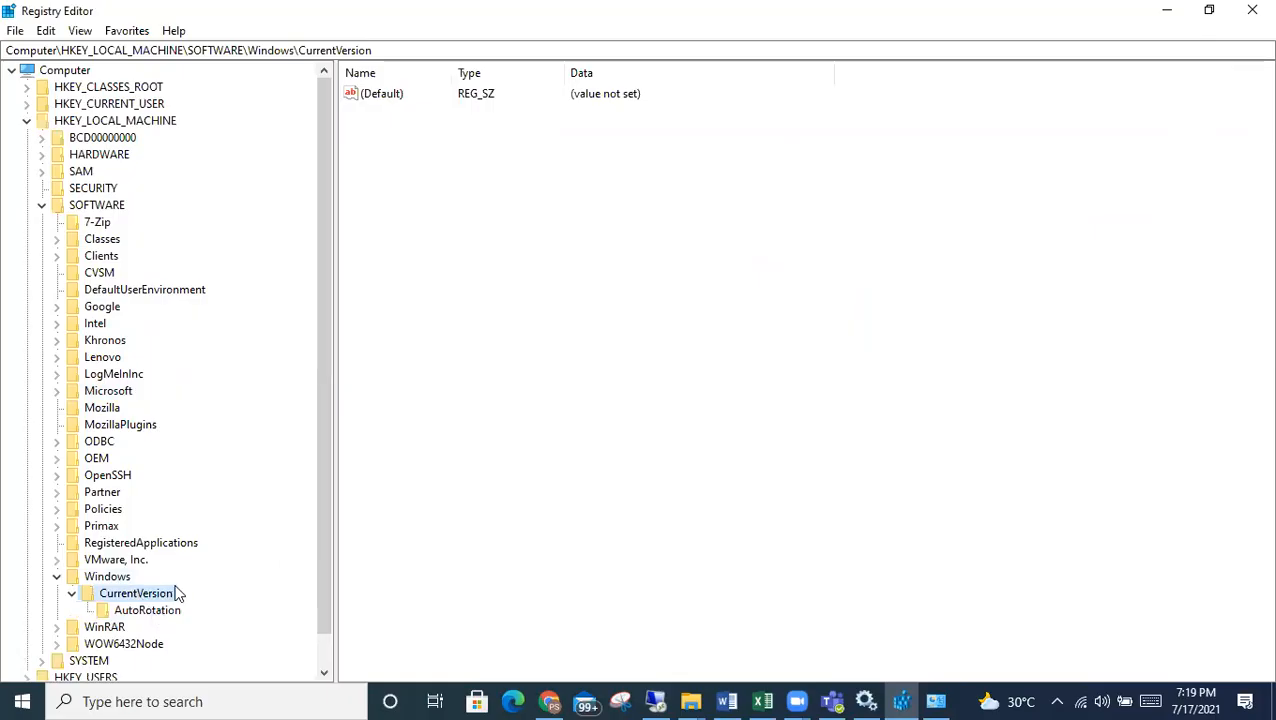
{"action": "scroll", "coordinate": [177, 594], "scroll_direction": "down", "scroll_amount": 1}
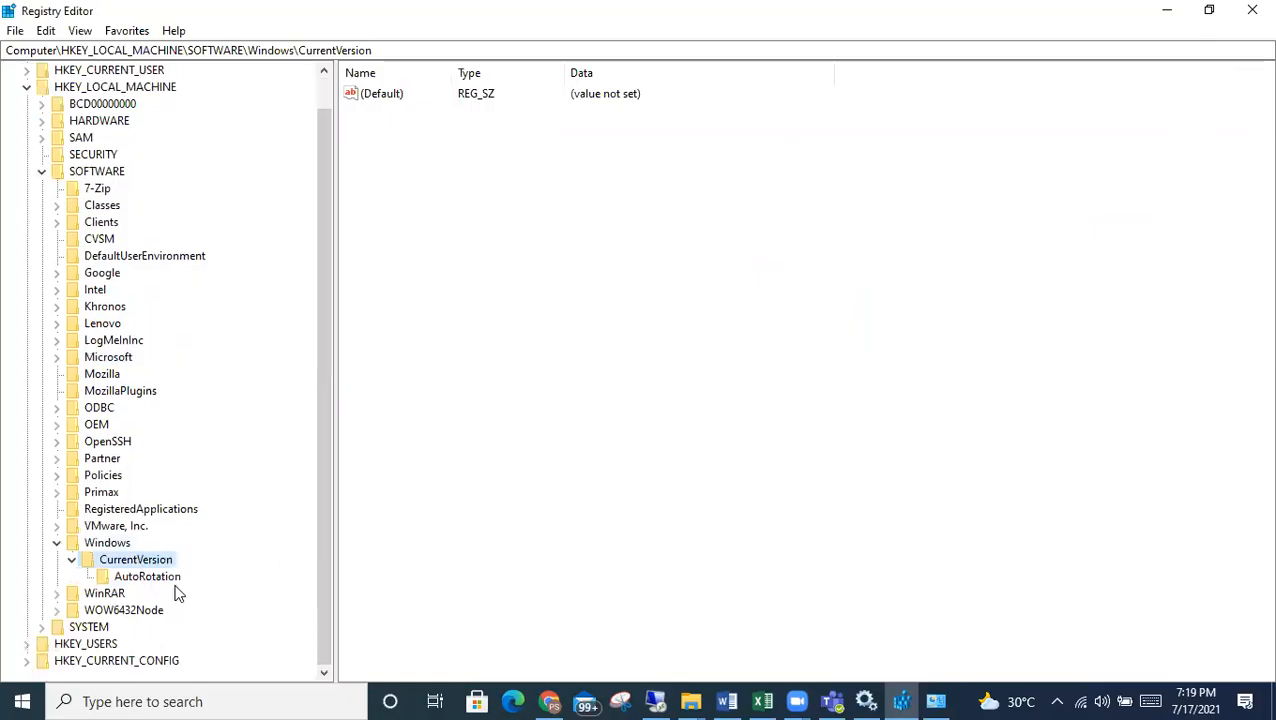
{"action": "left_click", "coordinate": [57, 543]}
{"action": "left_click", "coordinate": [41, 205]}
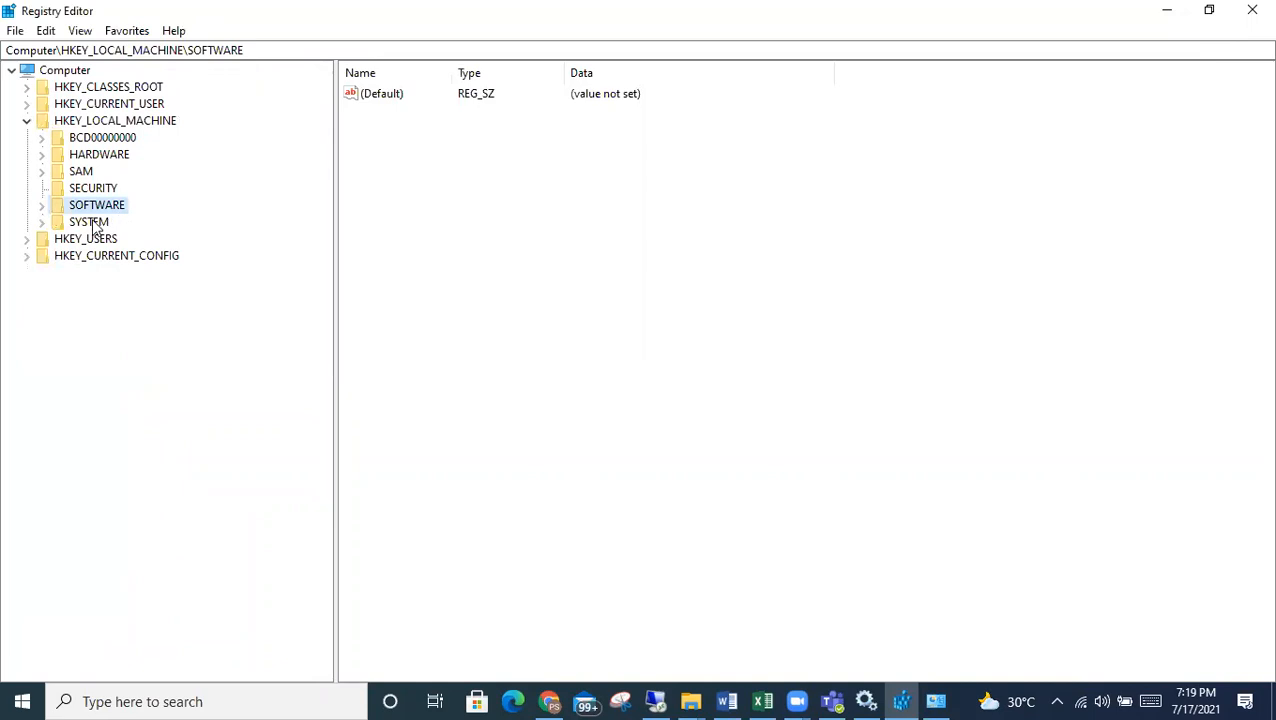
Reopen HKEY_LOCAL_MACHINE\SOFTWARE\Microsoft and look through its subkeys to the end of the list
{"action": "double_click", "coordinate": [92, 206]}
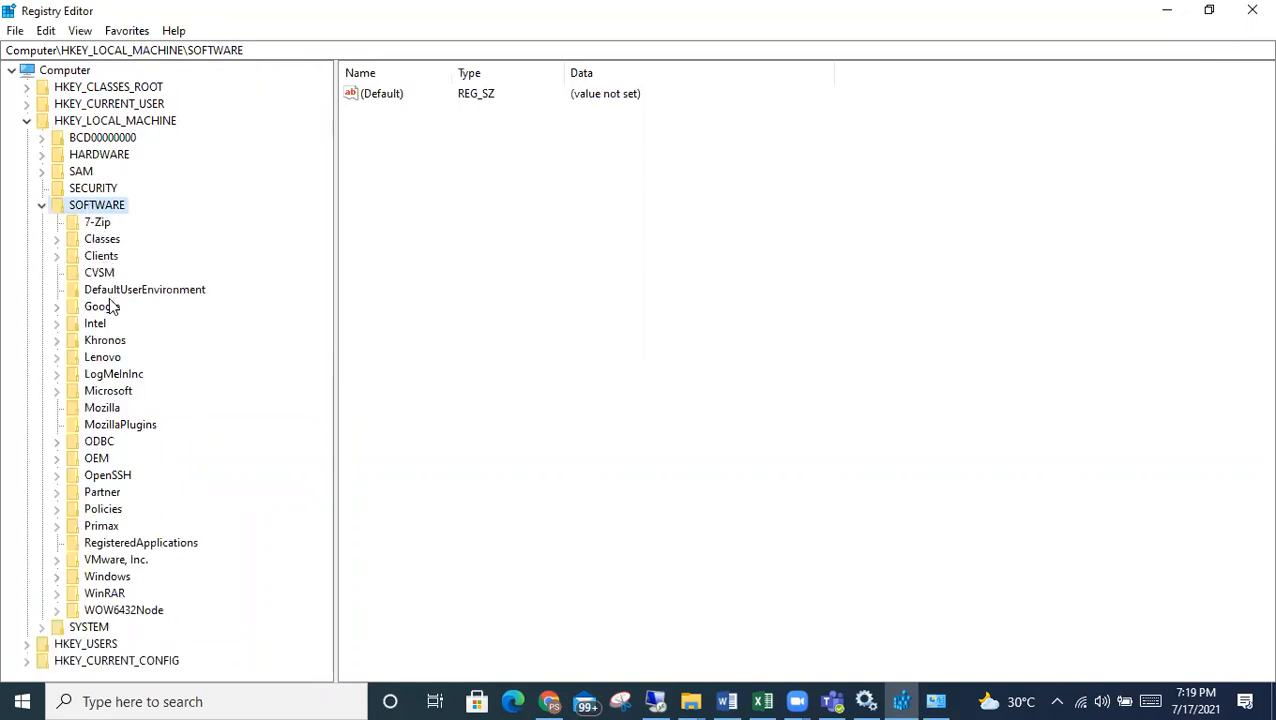
{"action": "double_click", "coordinate": [106, 392]}
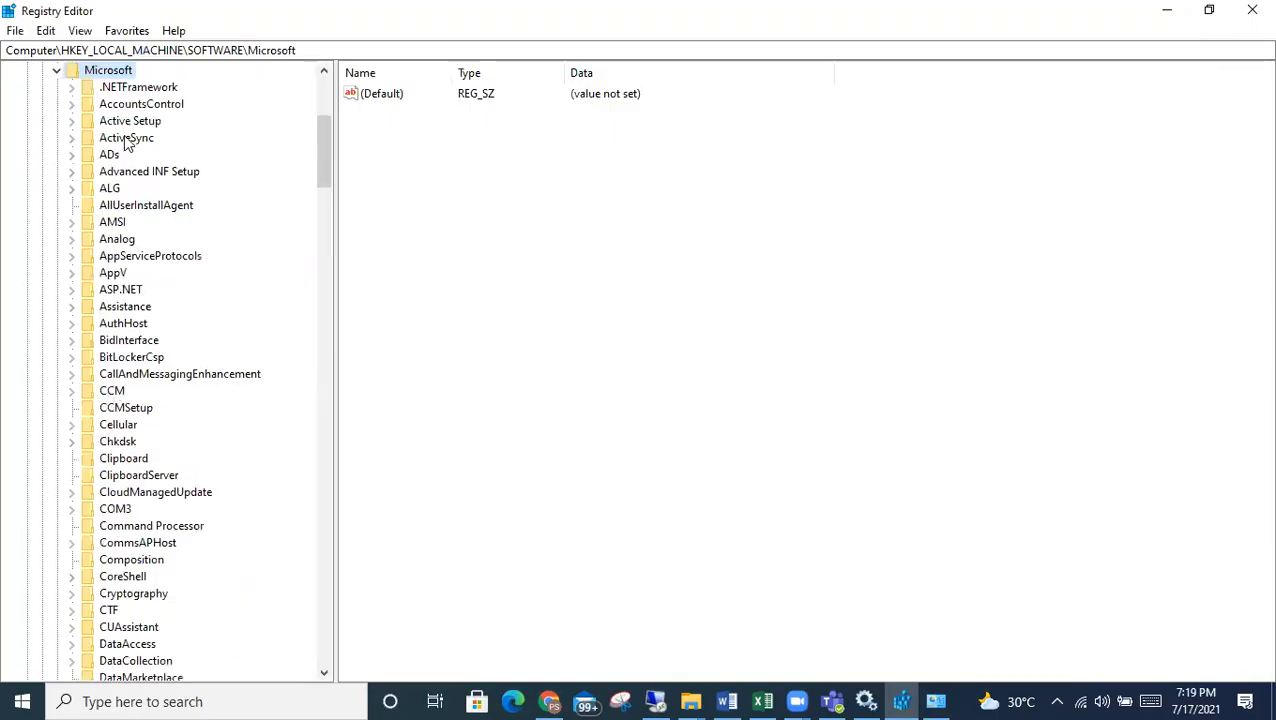
{"action": "scroll", "coordinate": [145, 340], "scroll_direction": "down", "scroll_amount": 11}
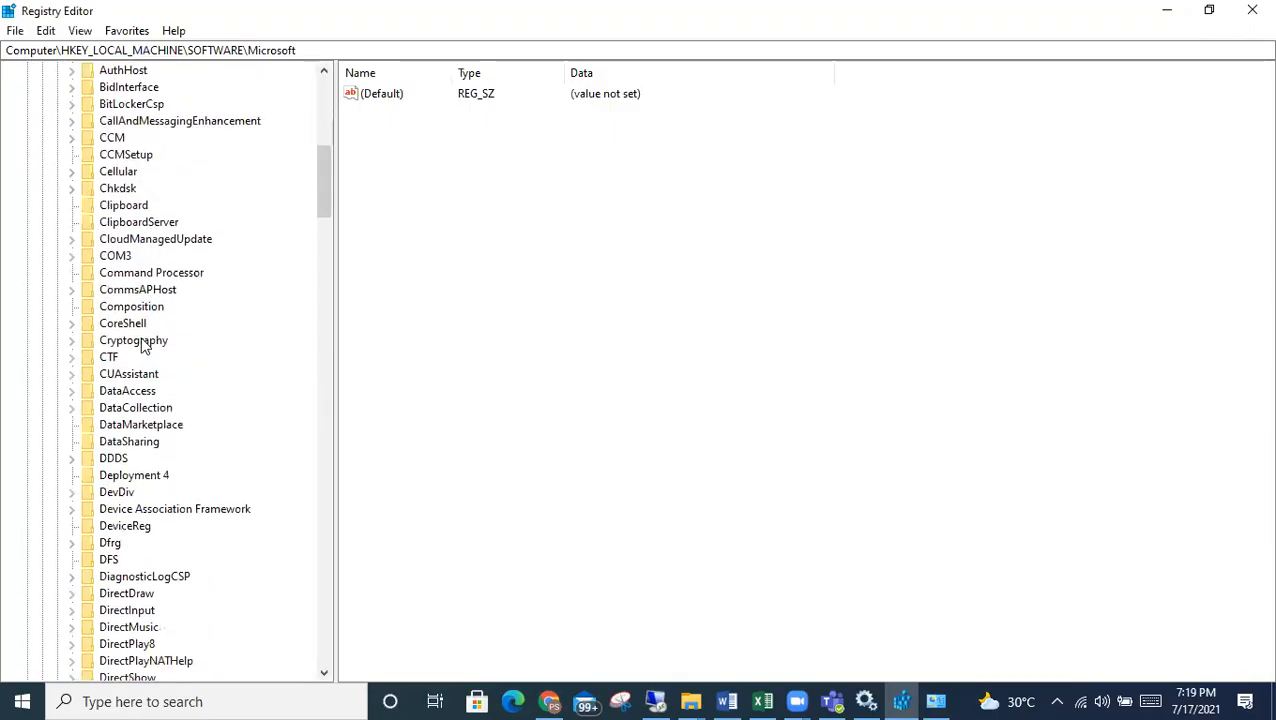
{"action": "scroll", "coordinate": [145, 345], "scroll_direction": "down", "scroll_amount": 13}
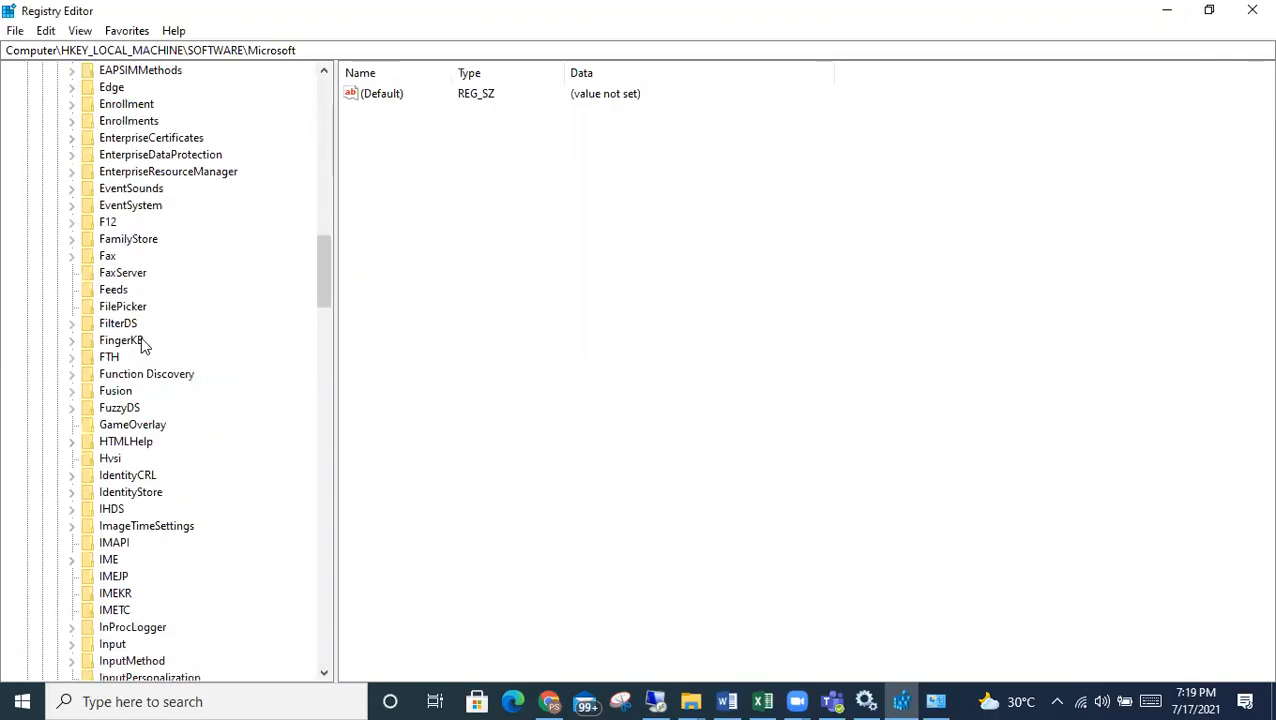
{"action": "scroll", "coordinate": [142, 343], "scroll_direction": "down", "scroll_amount": 18}
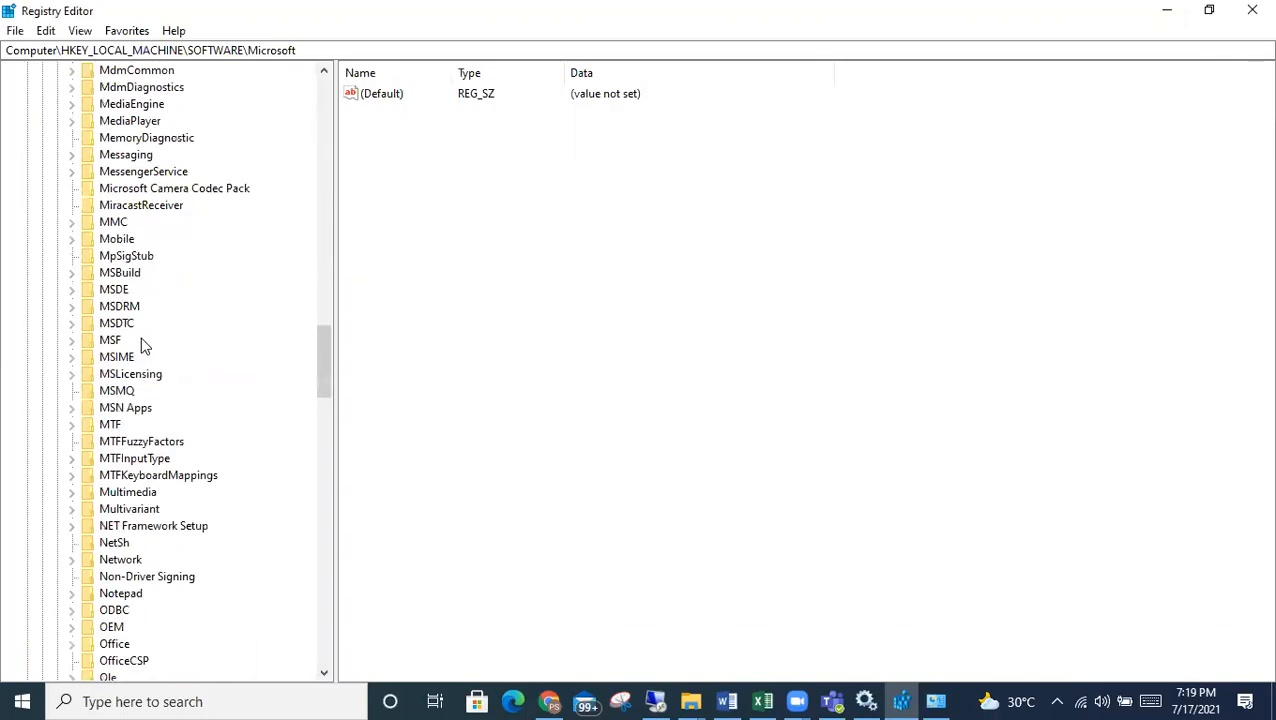
{"action": "scroll", "coordinate": [142, 343], "scroll_direction": "down", "scroll_amount": 20}
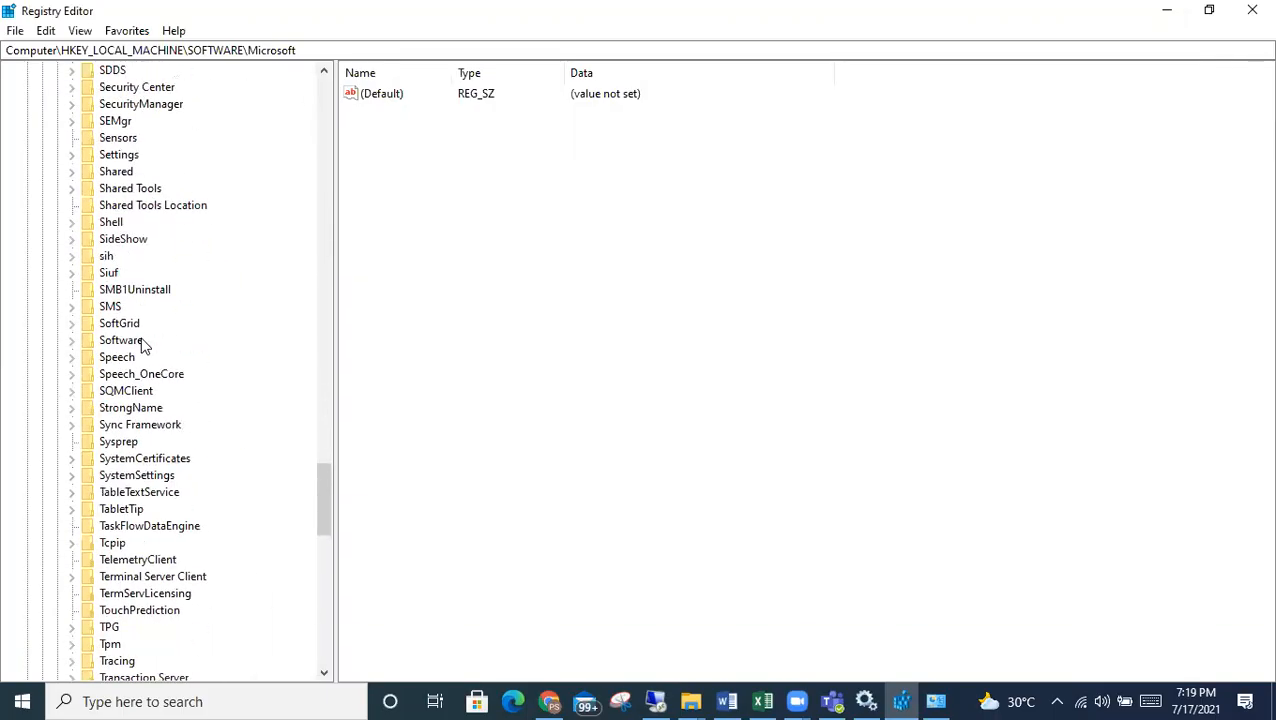
{"action": "scroll", "coordinate": [142, 343], "scroll_direction": "down", "scroll_amount": 3}
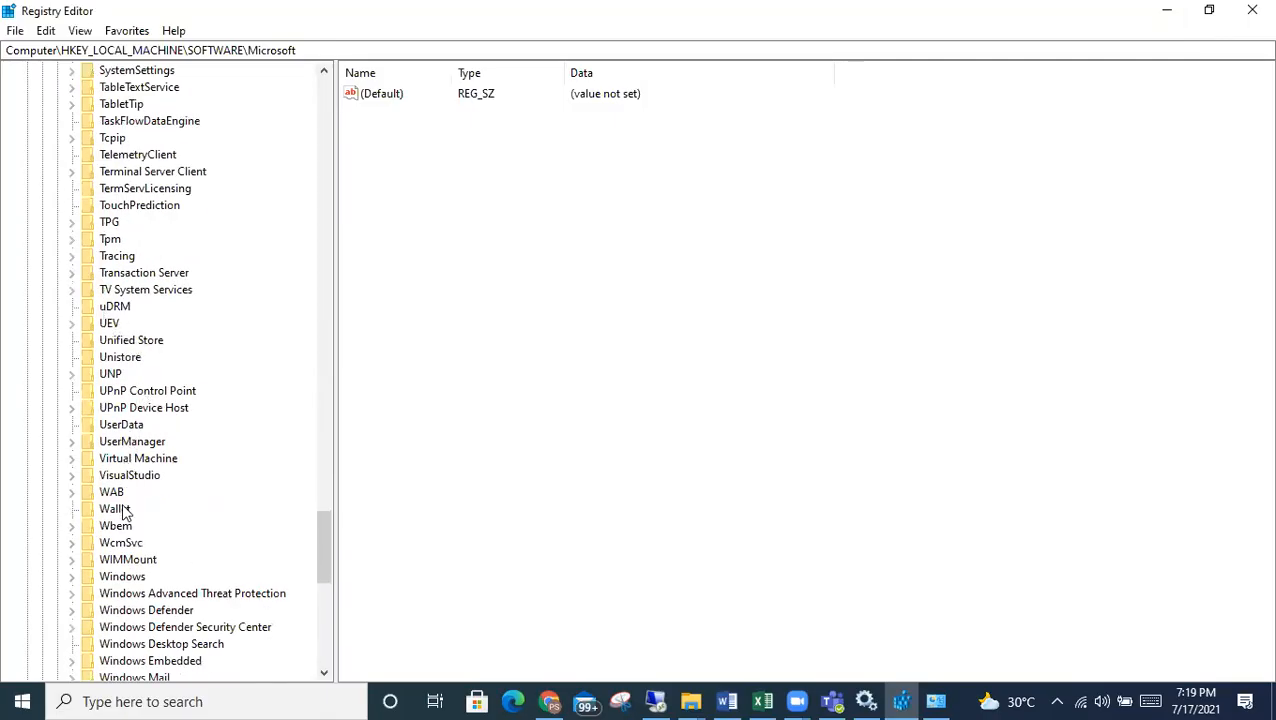
{"action": "left_click", "coordinate": [122, 358]}
{"action": "scroll", "coordinate": [119, 368], "scroll_direction": "down", "scroll_amount": 4}
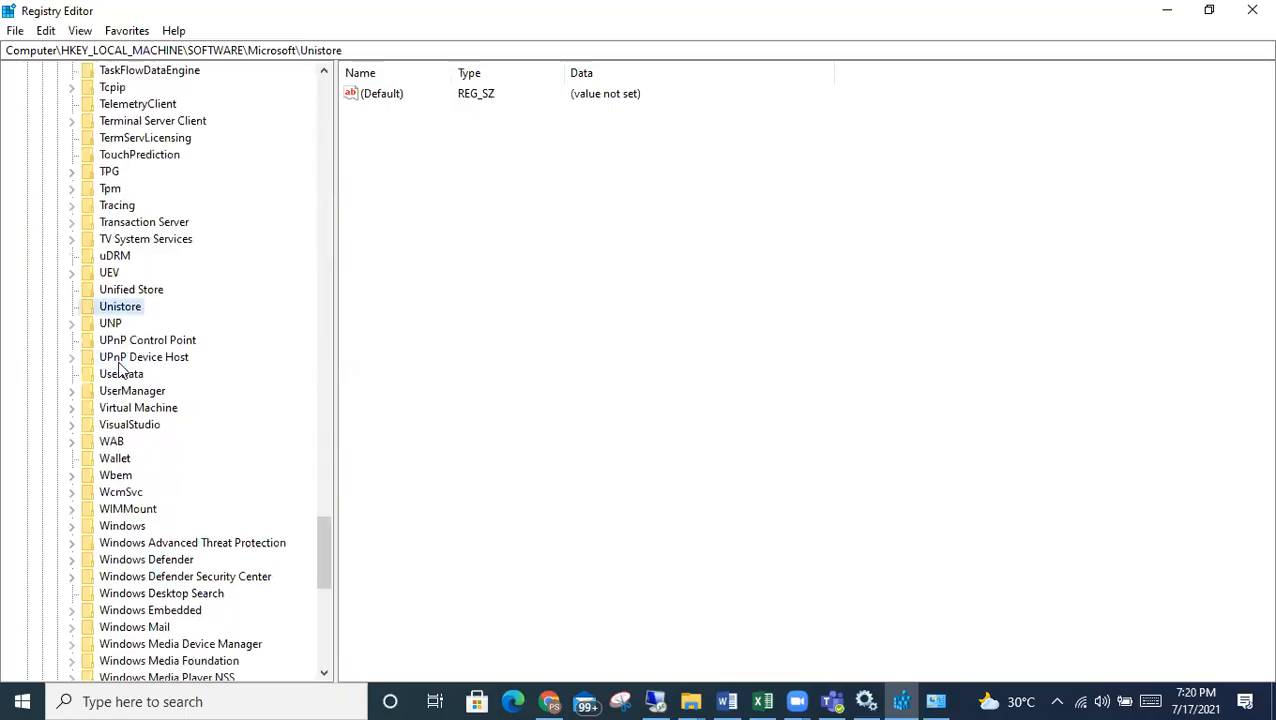
{"action": "scroll", "coordinate": [119, 368], "scroll_direction": "down", "scroll_amount": 7}
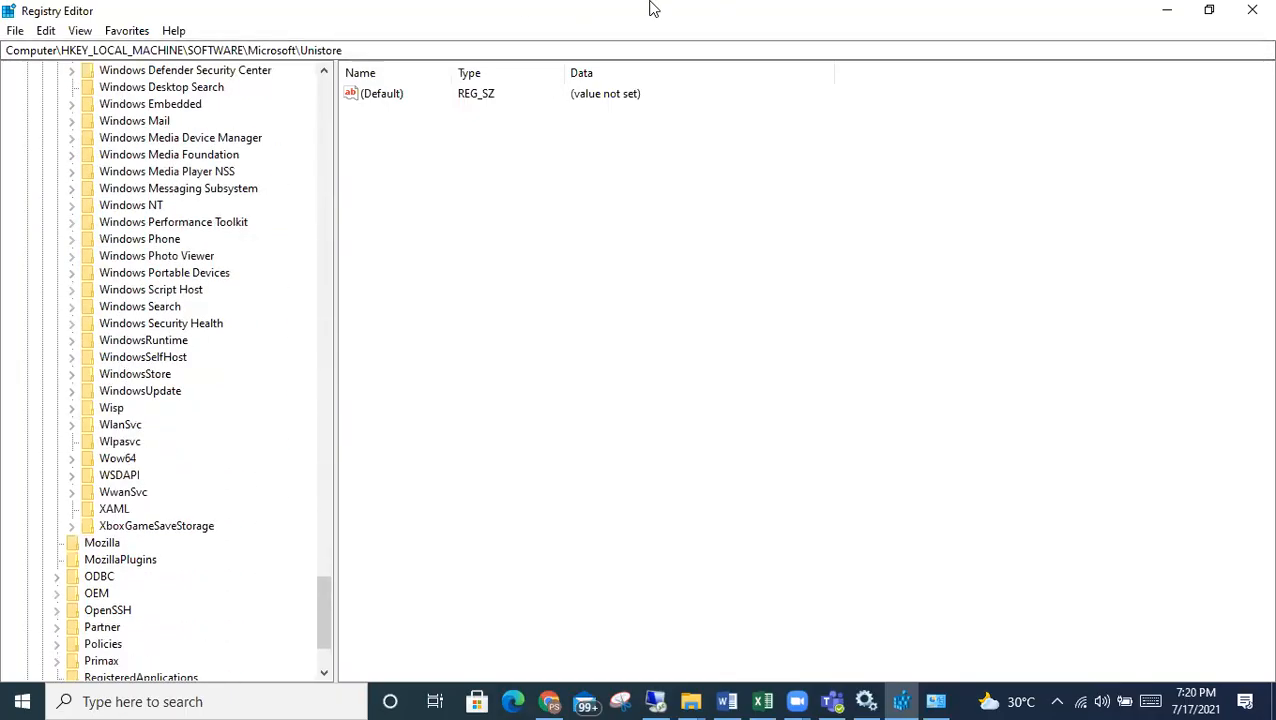
Switch to Google Chrome and search in a new tab for "software information stored in registery key"
{"action": "key", "text": "alt+Tab"}
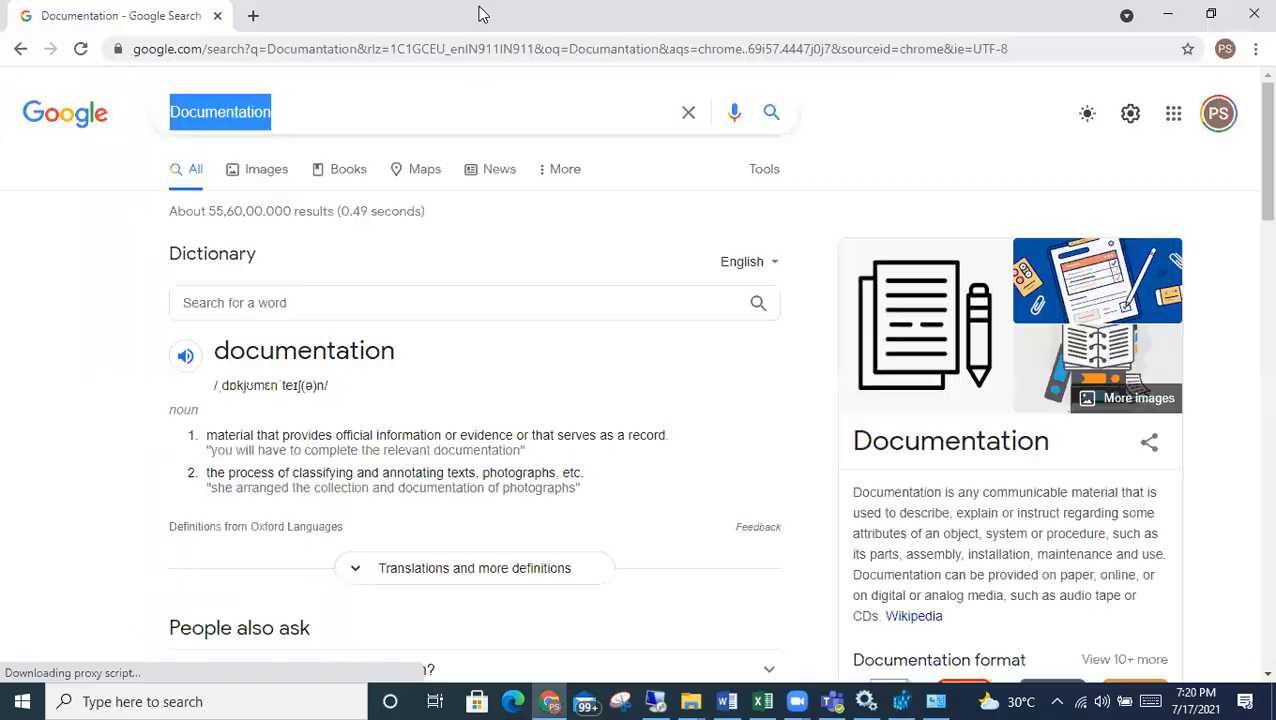
{"action": "left_click", "coordinate": [253, 15]}
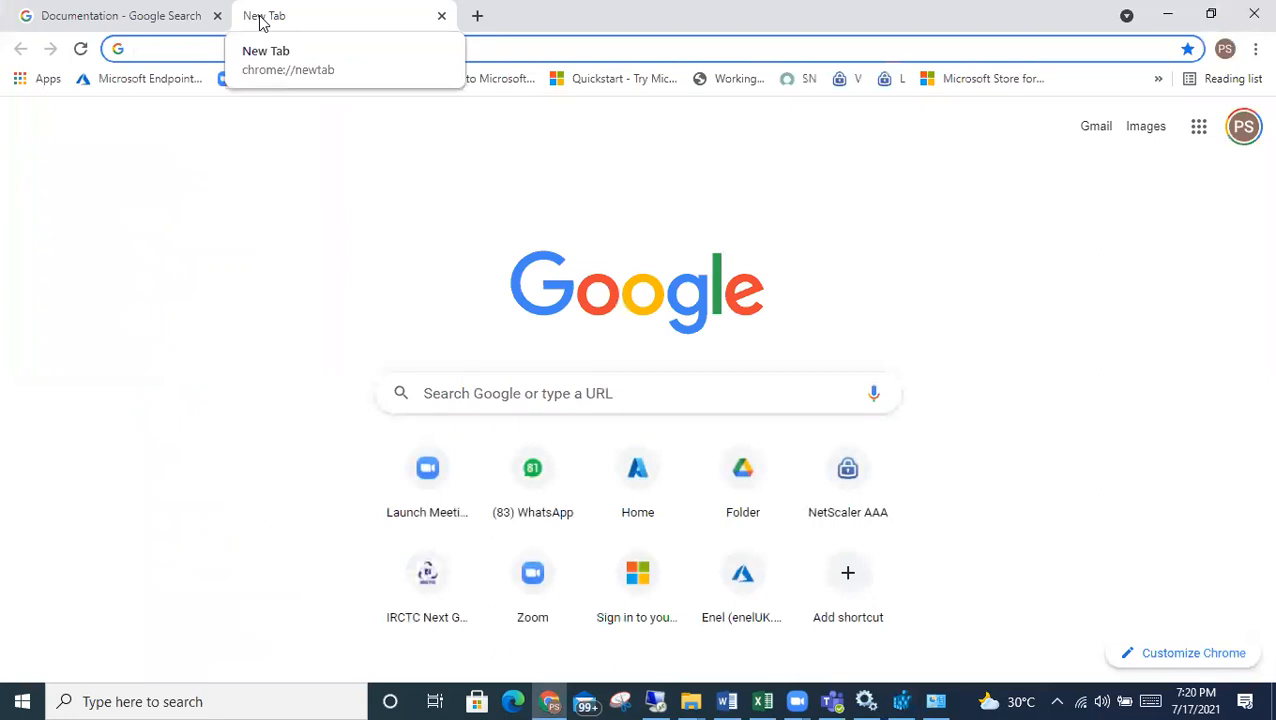
{"action": "type", "text": "software"}
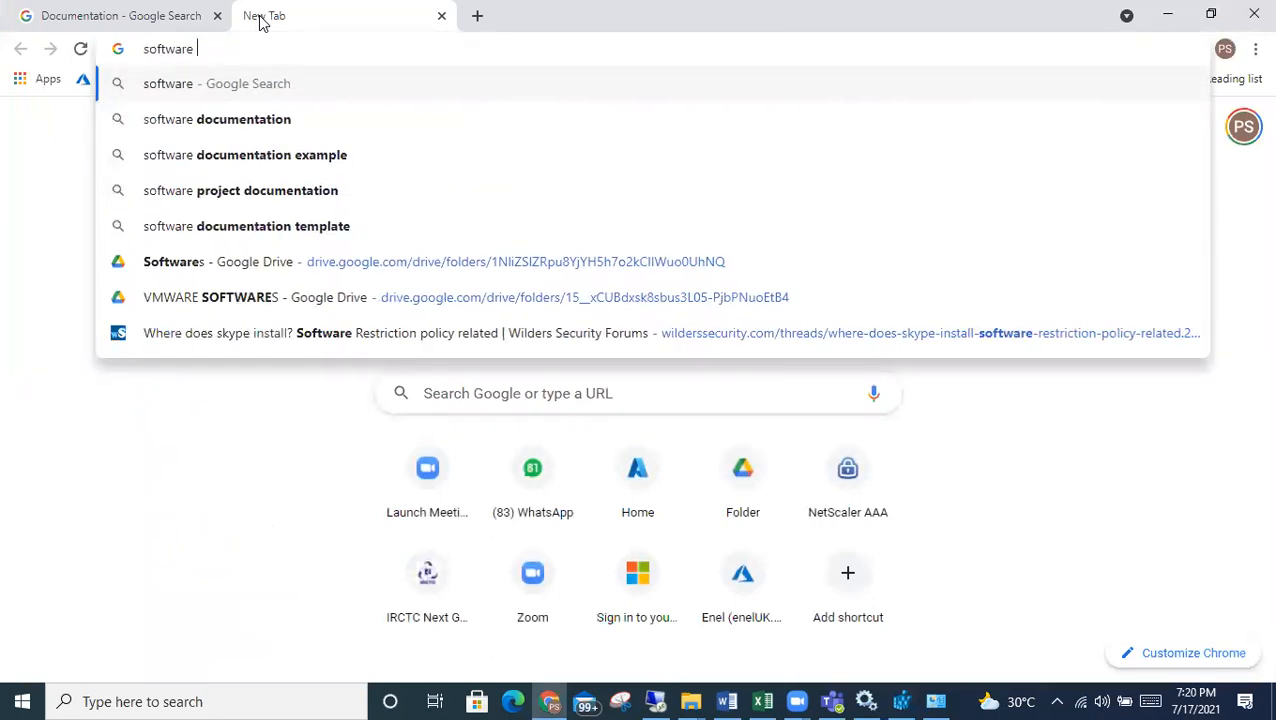
{"action": "type", "text": " information "}
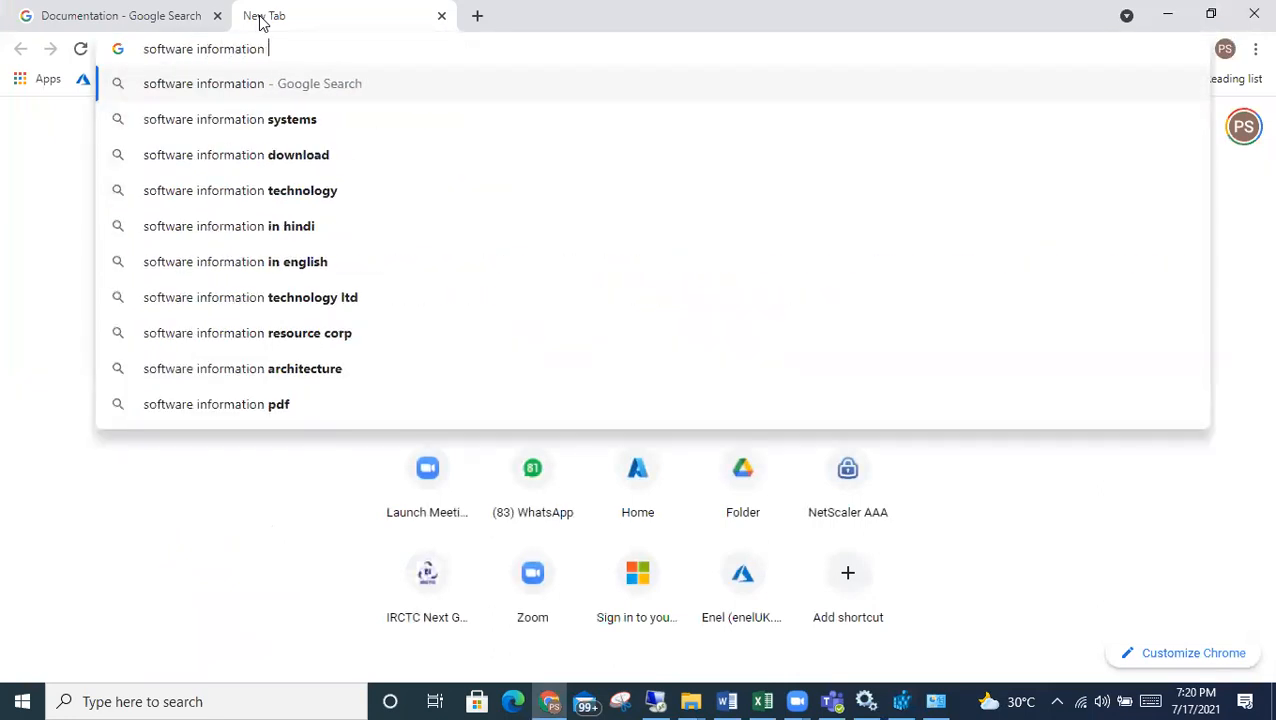
{"action": "type", "text": "stored "}
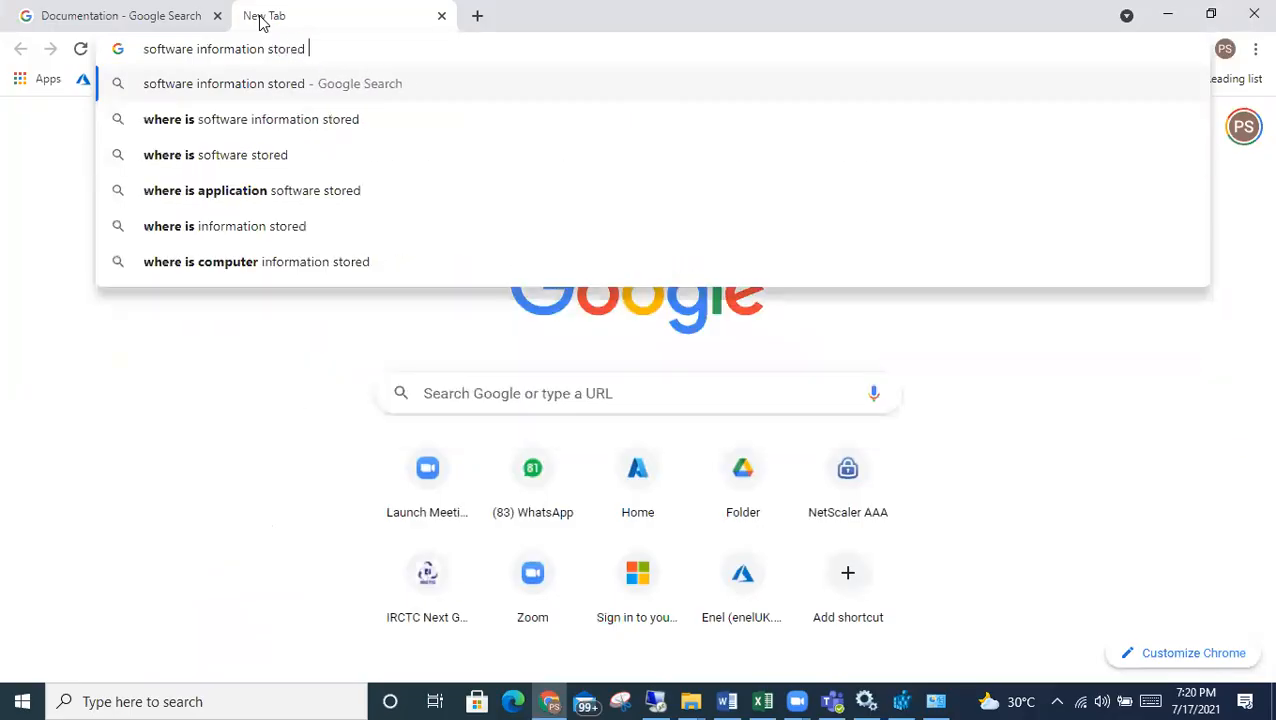
{"action": "type", "text": "in regis"}
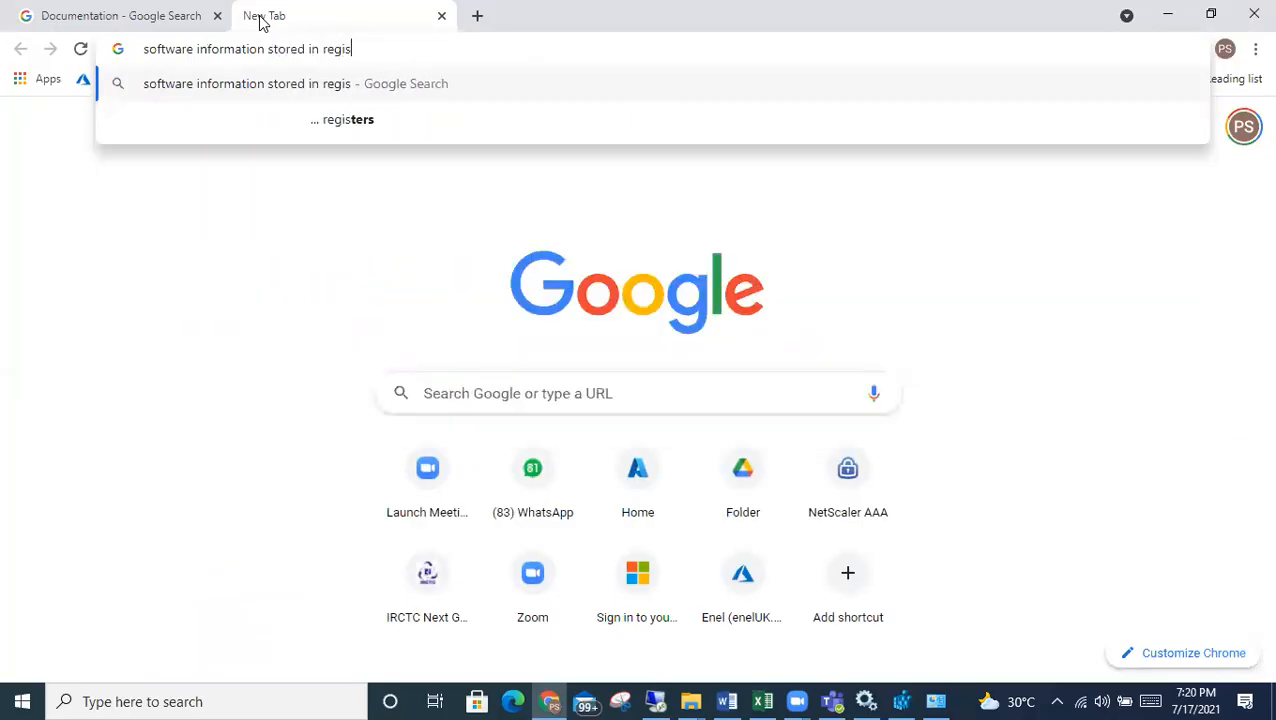
{"action": "type", "text": "tery key"}
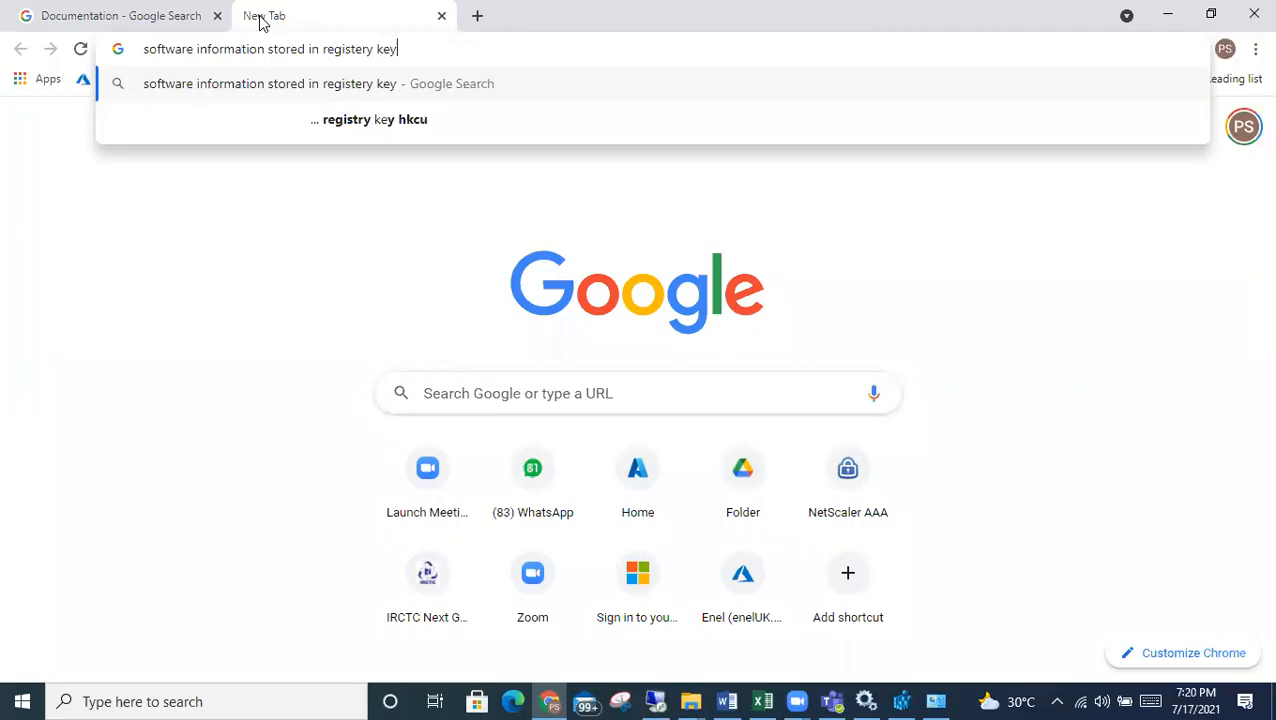
{"action": "key", "text": "Return"}
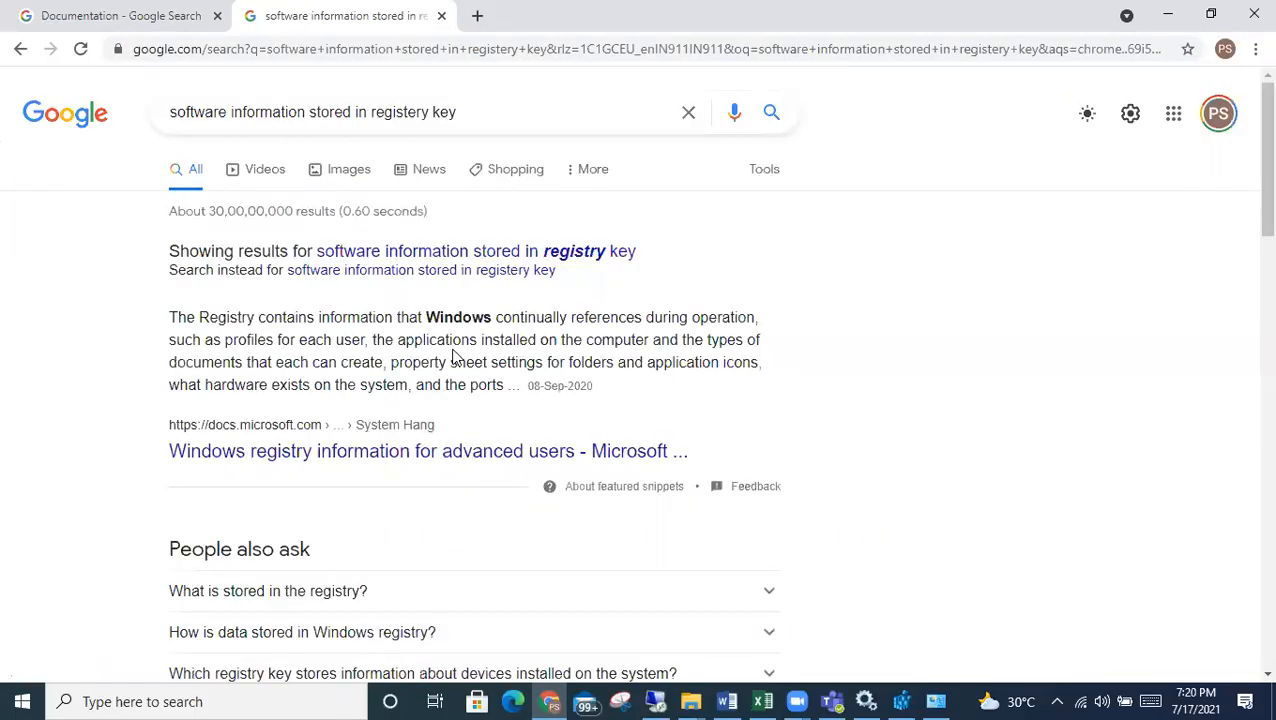
Open the Wikipedia article on the Windows Registry from the results and read through its sections on root keys and value types
{"action": "scroll", "coordinate": [453, 357], "scroll_direction": "down", "scroll_amount": 4}
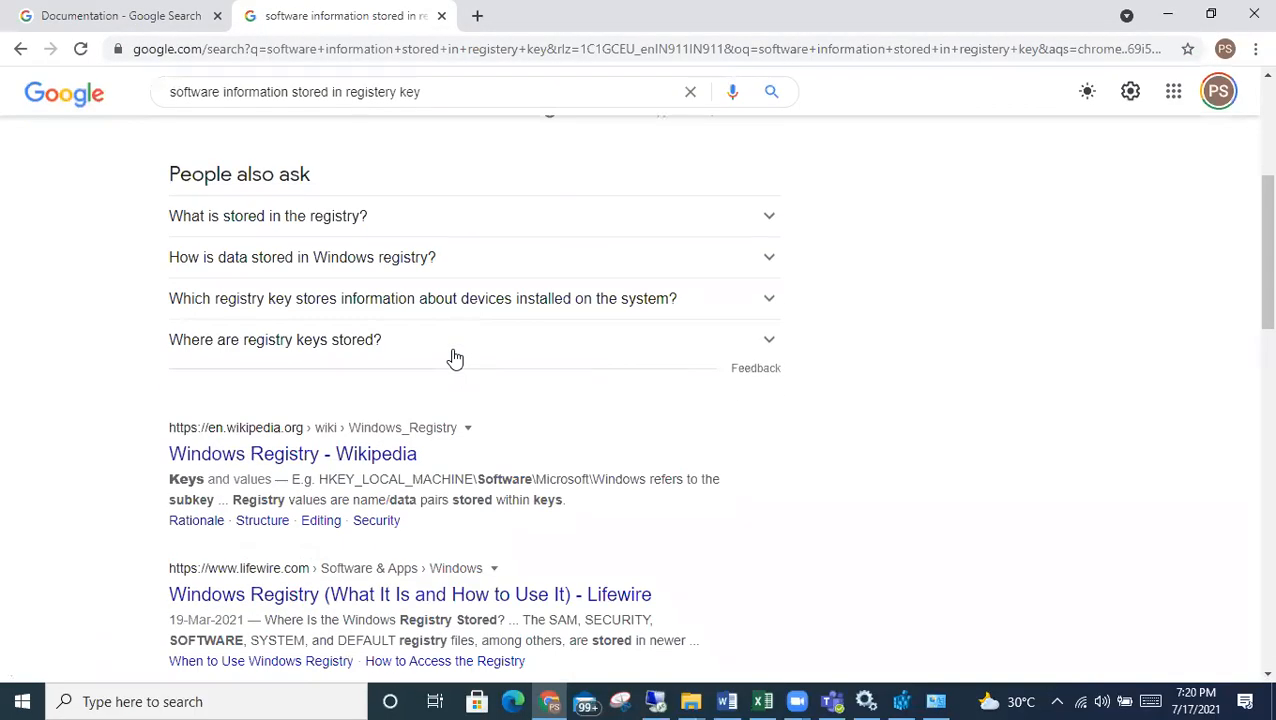
{"action": "scroll", "coordinate": [453, 357], "scroll_direction": "down", "scroll_amount": 1}
{"action": "left_click_drag", "start_coordinate": [546, 381], "coordinate": [682, 385]}
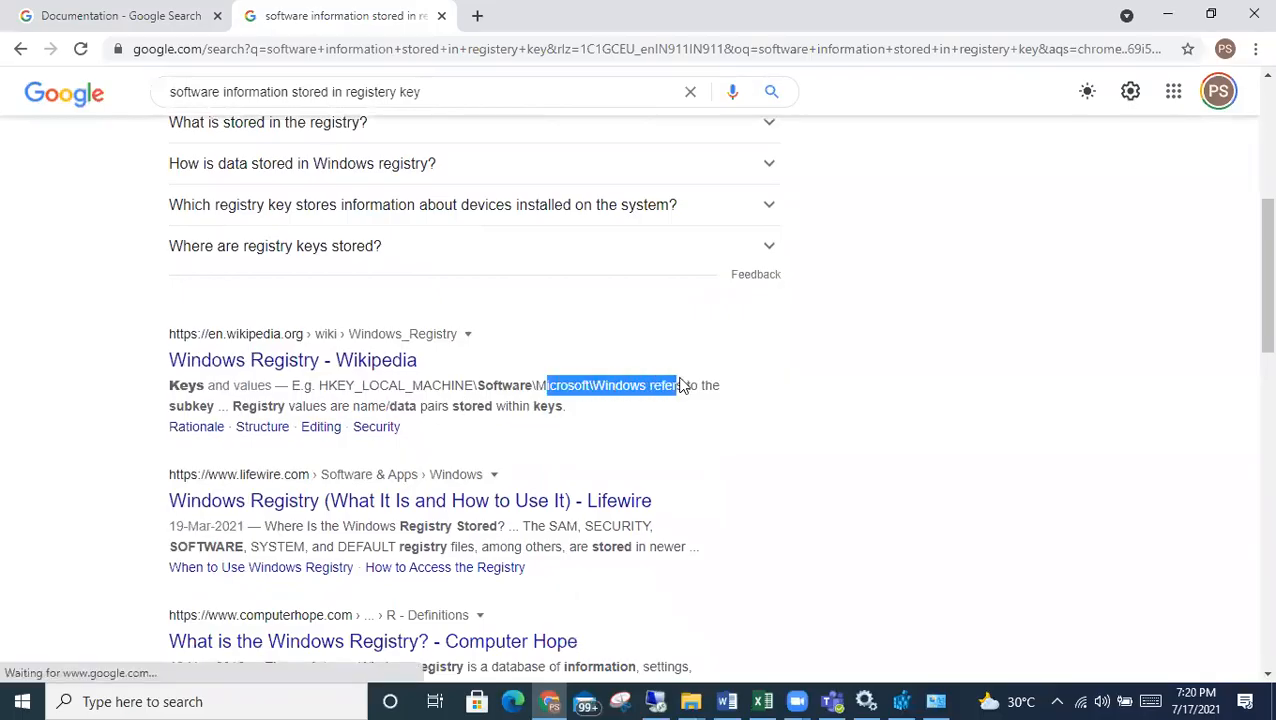
{"action": "left_click", "coordinate": [313, 368]}
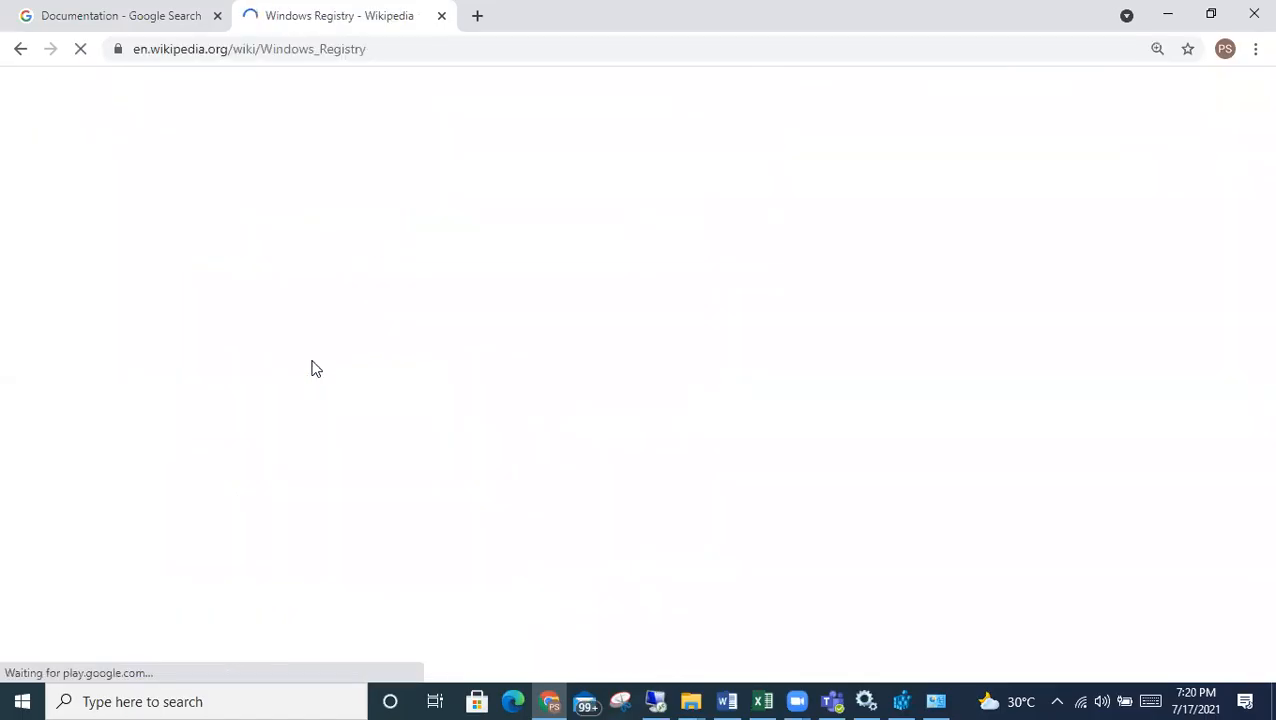
{"action": "scroll", "coordinate": [405, 360], "scroll_direction": "down", "scroll_amount": 10}
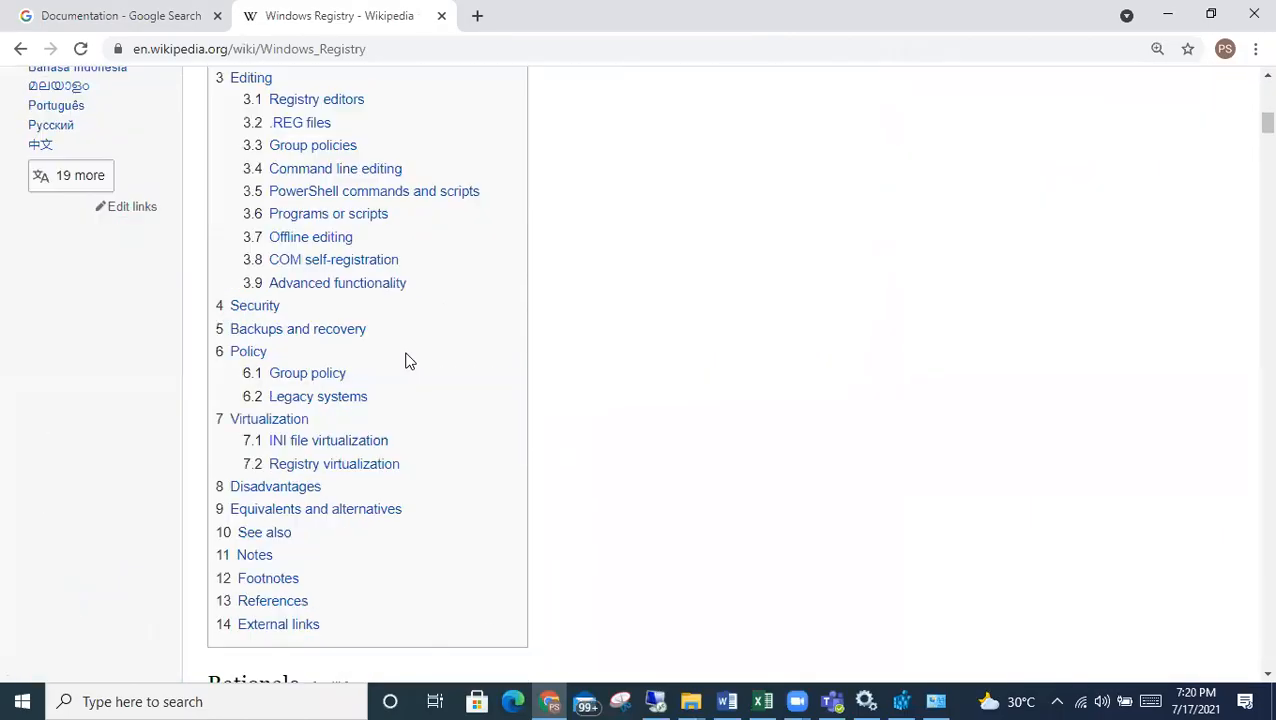
{"action": "scroll", "coordinate": [407, 352], "scroll_direction": "down", "scroll_amount": 10}
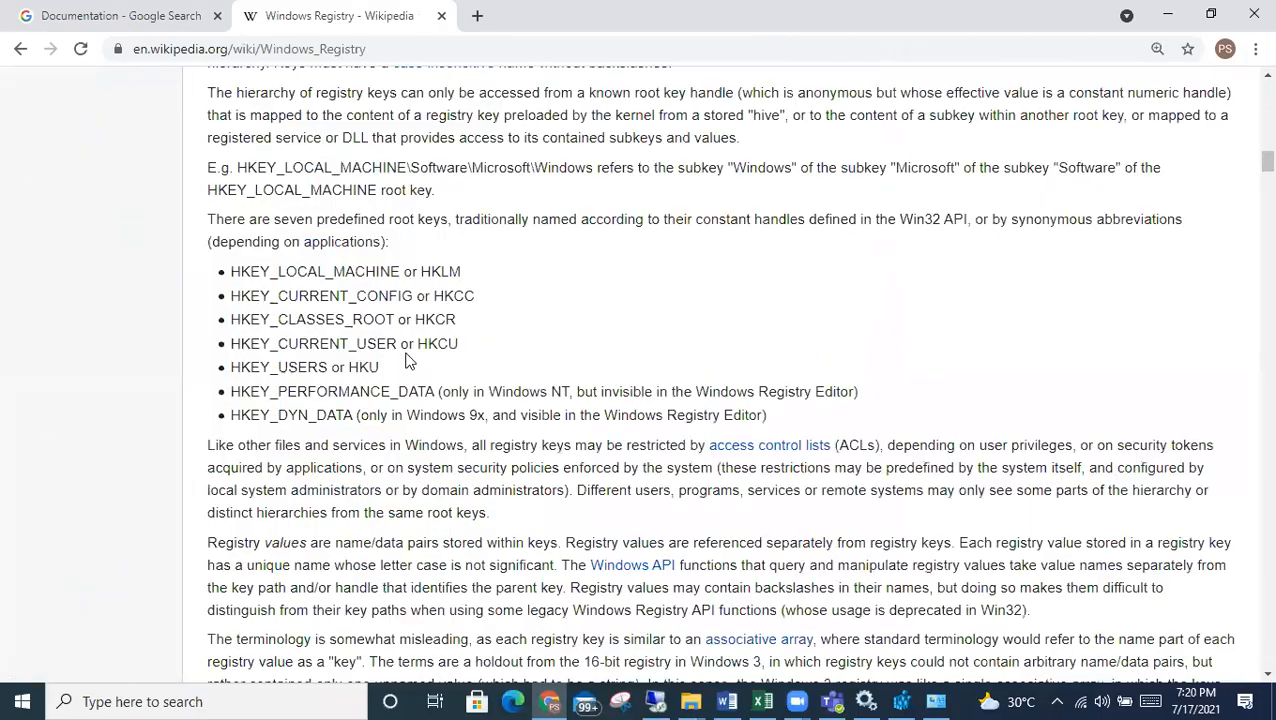
{"action": "scroll", "coordinate": [407, 360], "scroll_direction": "down", "scroll_amount": 4}
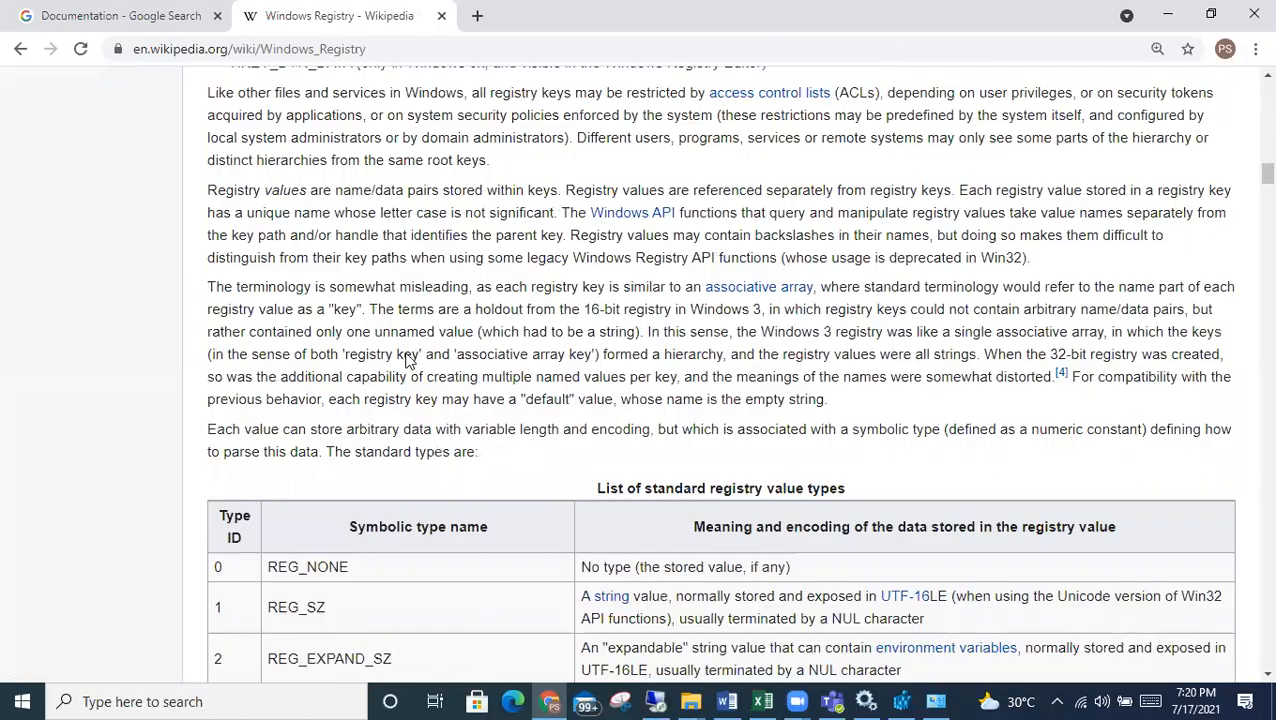
{"action": "scroll", "coordinate": [407, 352], "scroll_direction": "down", "scroll_amount": 4}
{"action": "scroll", "coordinate": [613, 647], "scroll_direction": "down", "scroll_amount": 4}
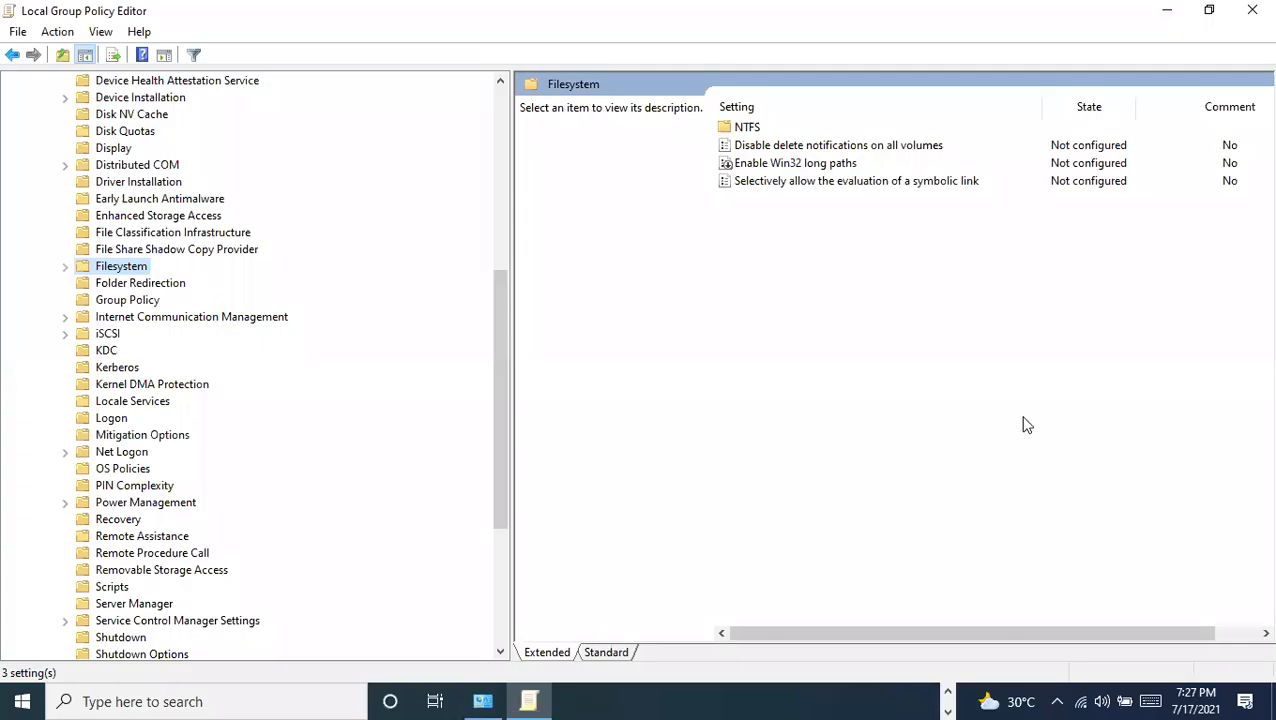
Minimize the Local Group Policy Editor, return to the Registry Editor and inspect the AppIDSvc key under CurrentControlSet\Services
{"action": "left_click", "coordinate": [1180, 12]}
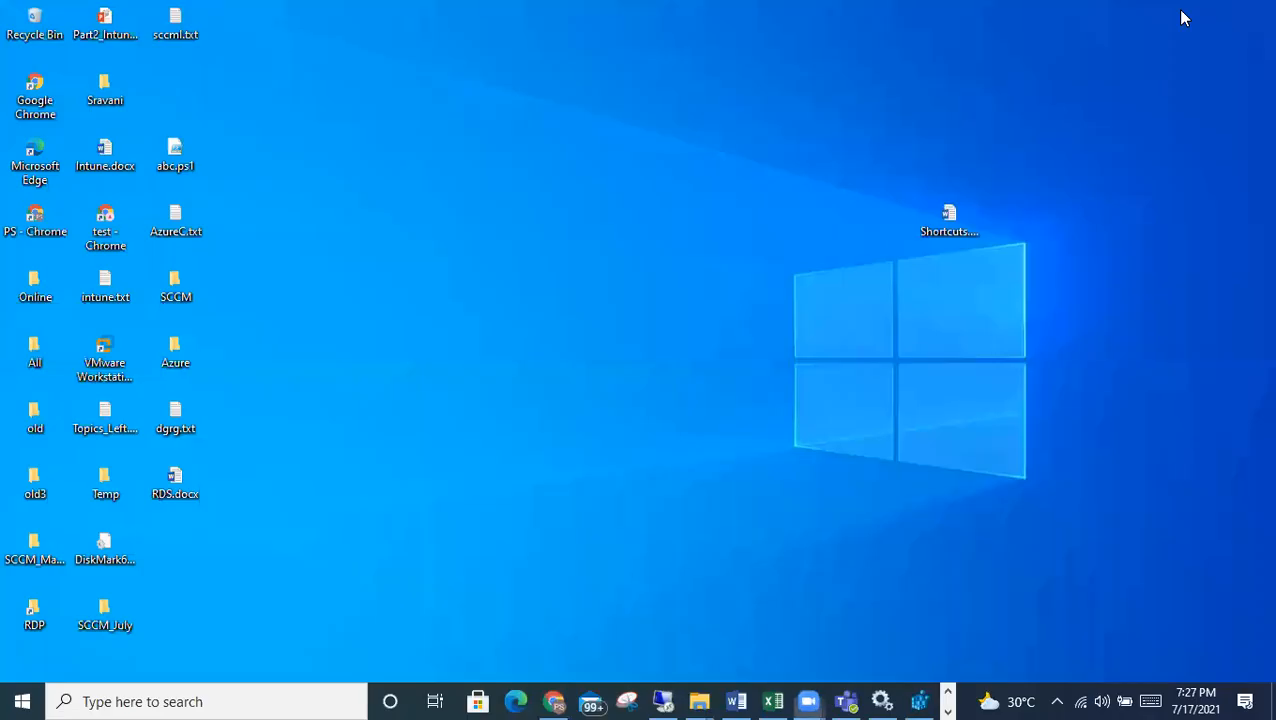
{"action": "left_click", "coordinate": [922, 700]}
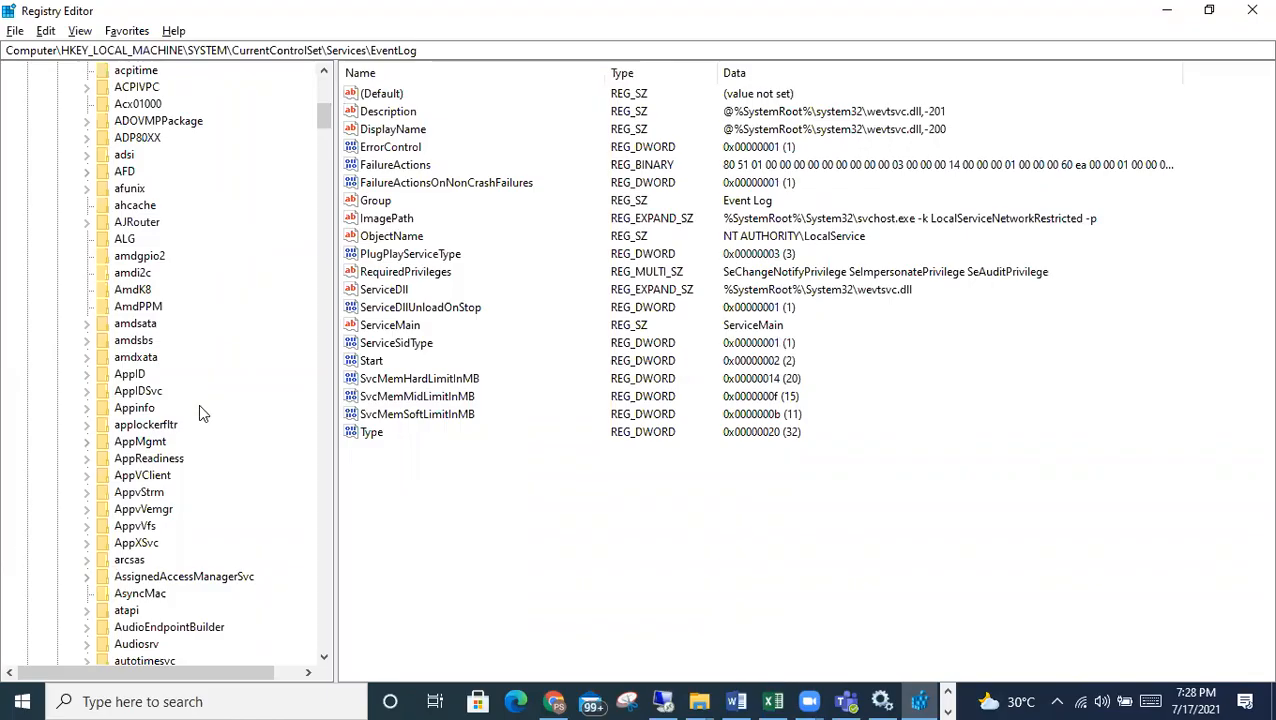
{"action": "left_click", "coordinate": [140, 391]}
{"action": "scroll", "coordinate": [167, 397], "scroll_direction": "down", "scroll_amount": 3}
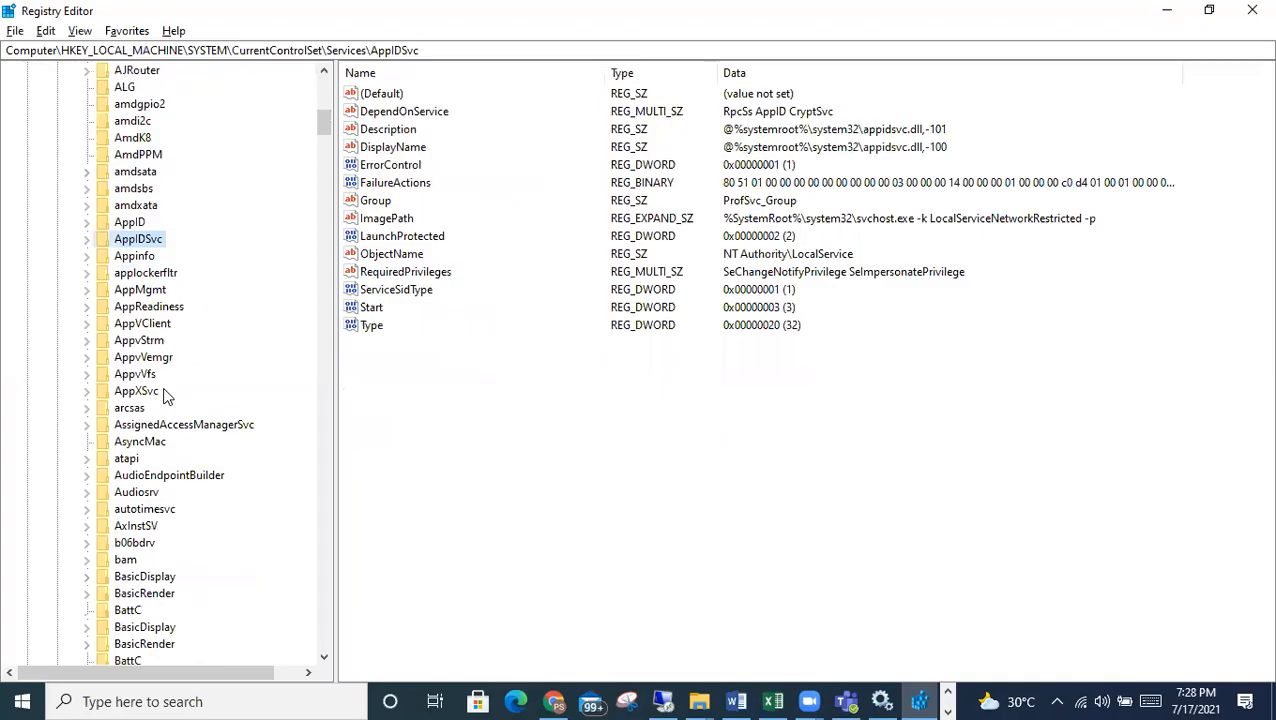
{"action": "scroll", "coordinate": [167, 397], "scroll_direction": "down", "scroll_amount": 1}
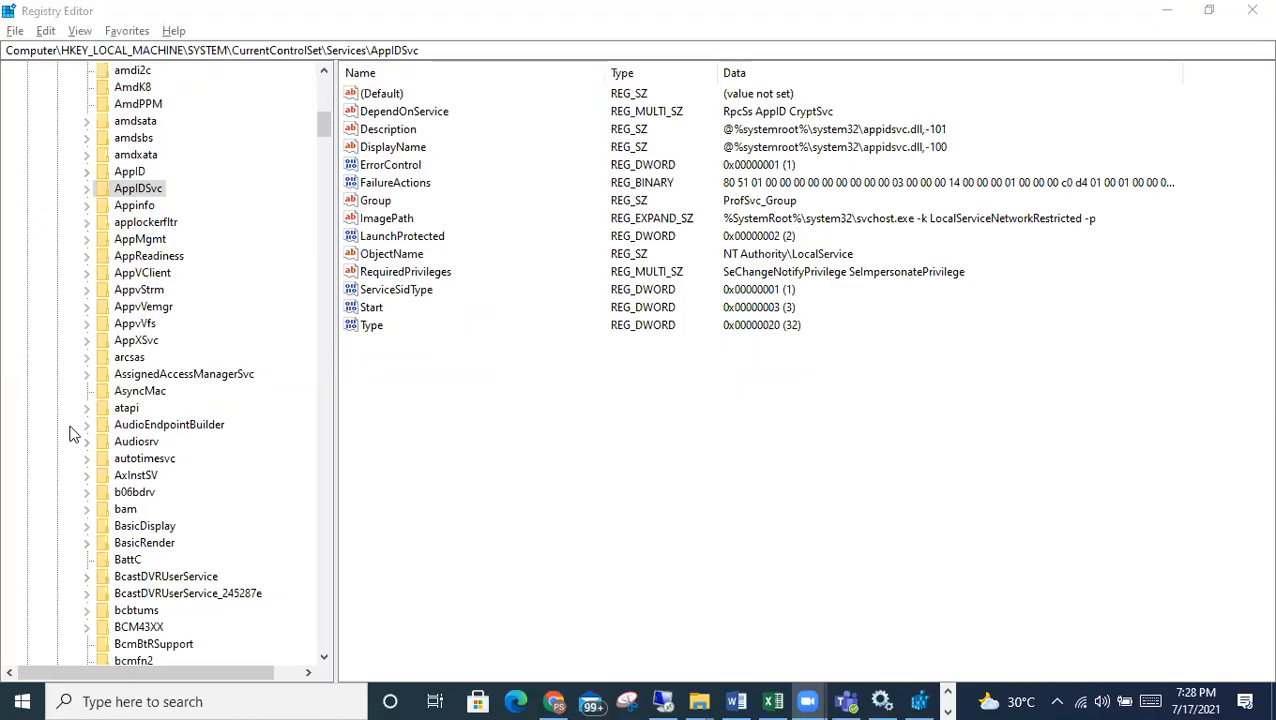
Collapse the Services, CurrentControlSet and SYSTEM keys under HKEY_LOCAL_MACHINE
{"action": "left_click", "coordinate": [135, 328]}
{"action": "key", "text": "Left"}
{"action": "key", "text": "Left"}
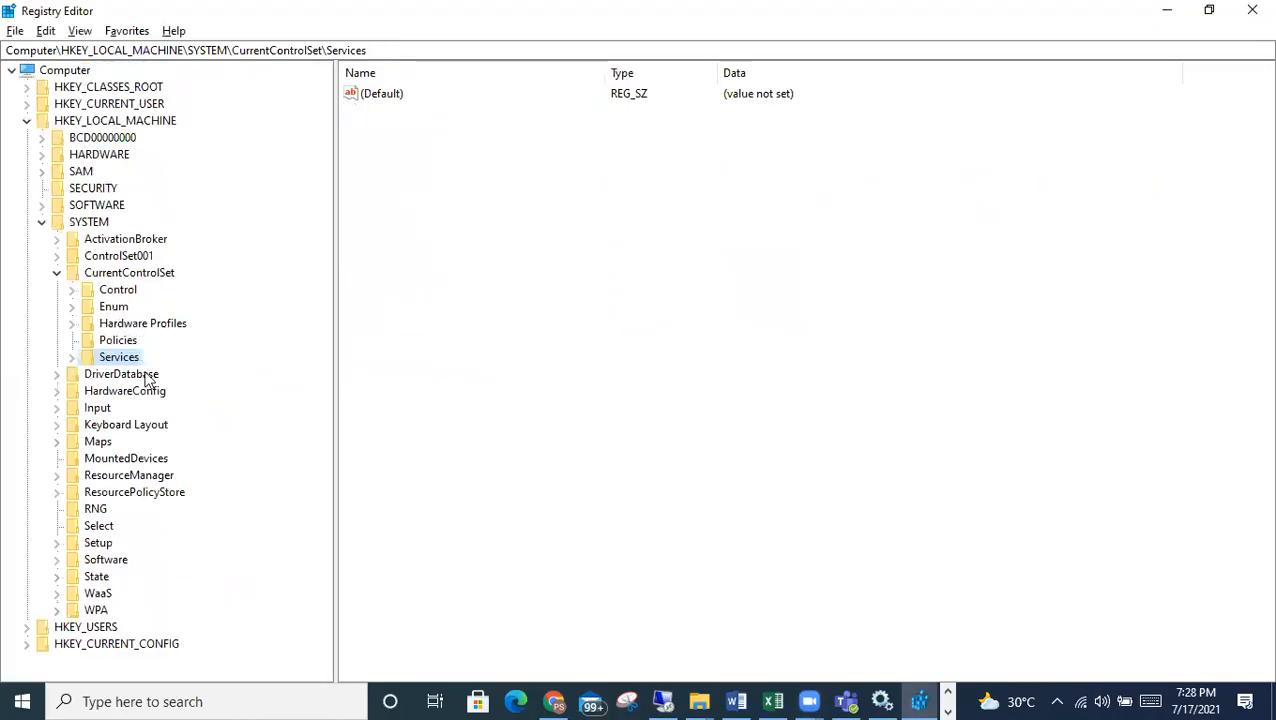
{"action": "left_click", "coordinate": [10, 705]}
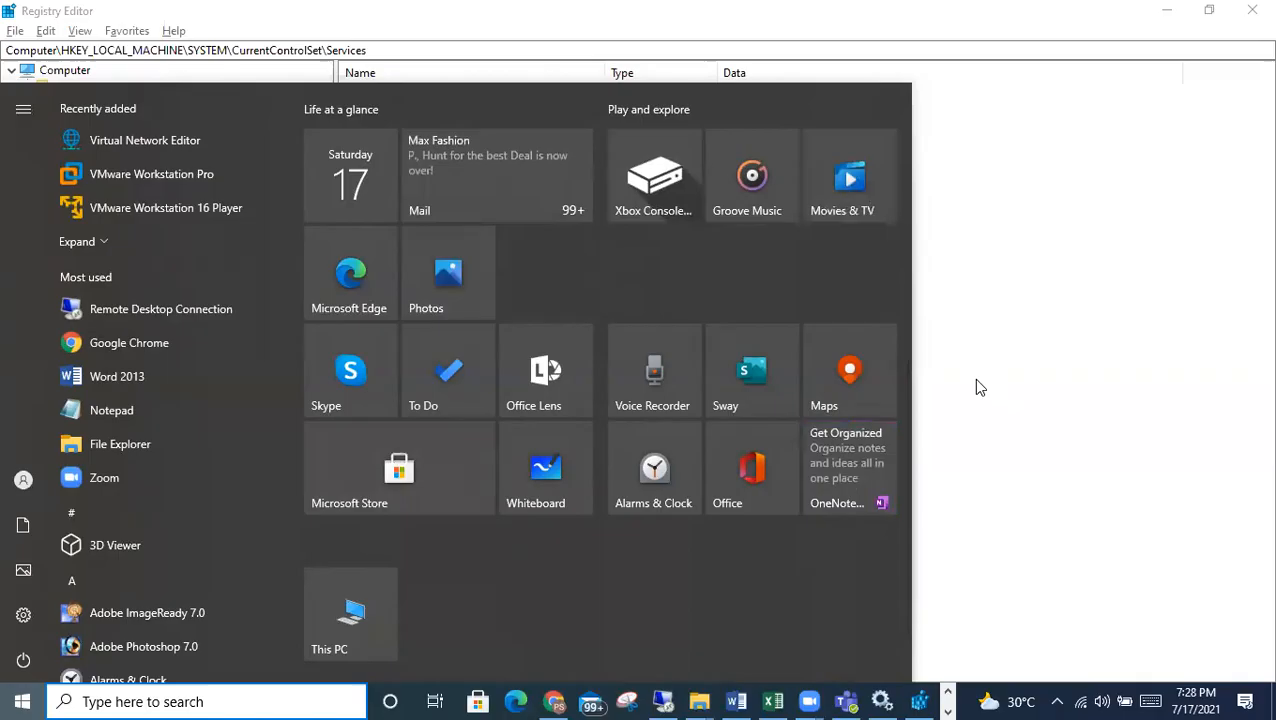
{"action": "left_click", "coordinate": [1066, 330]}
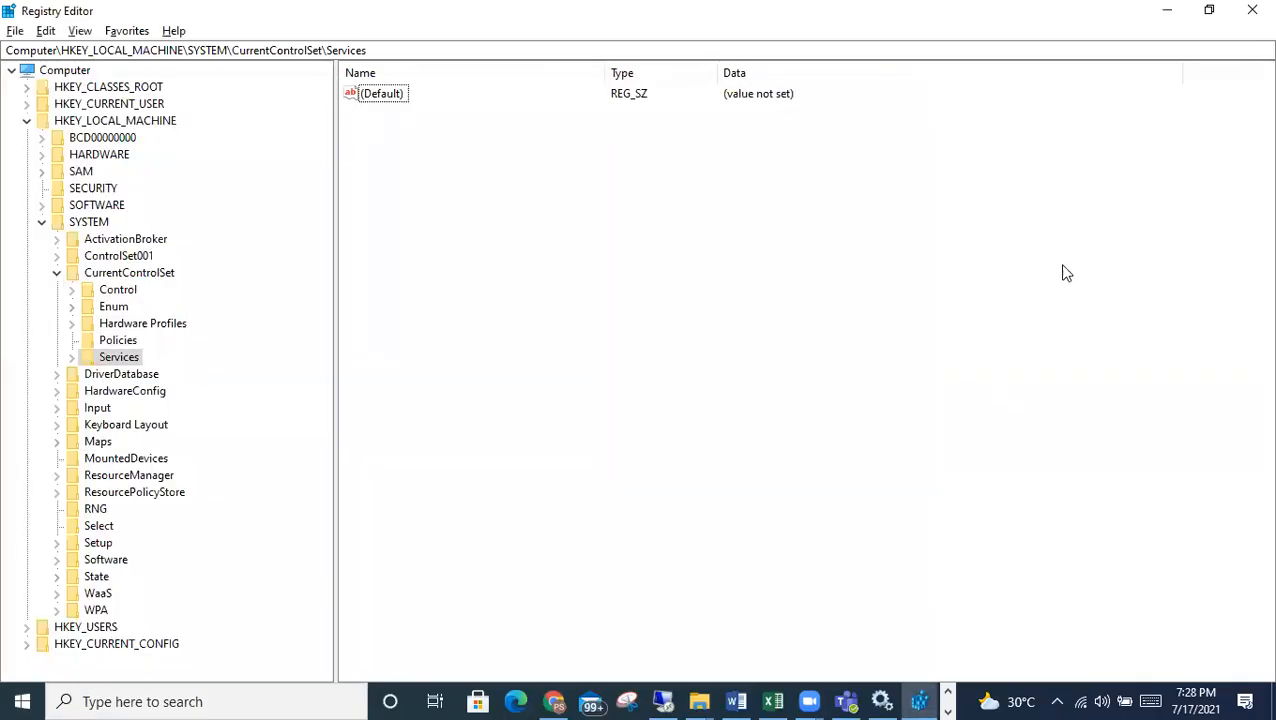
{"action": "left_click", "coordinate": [57, 274]}
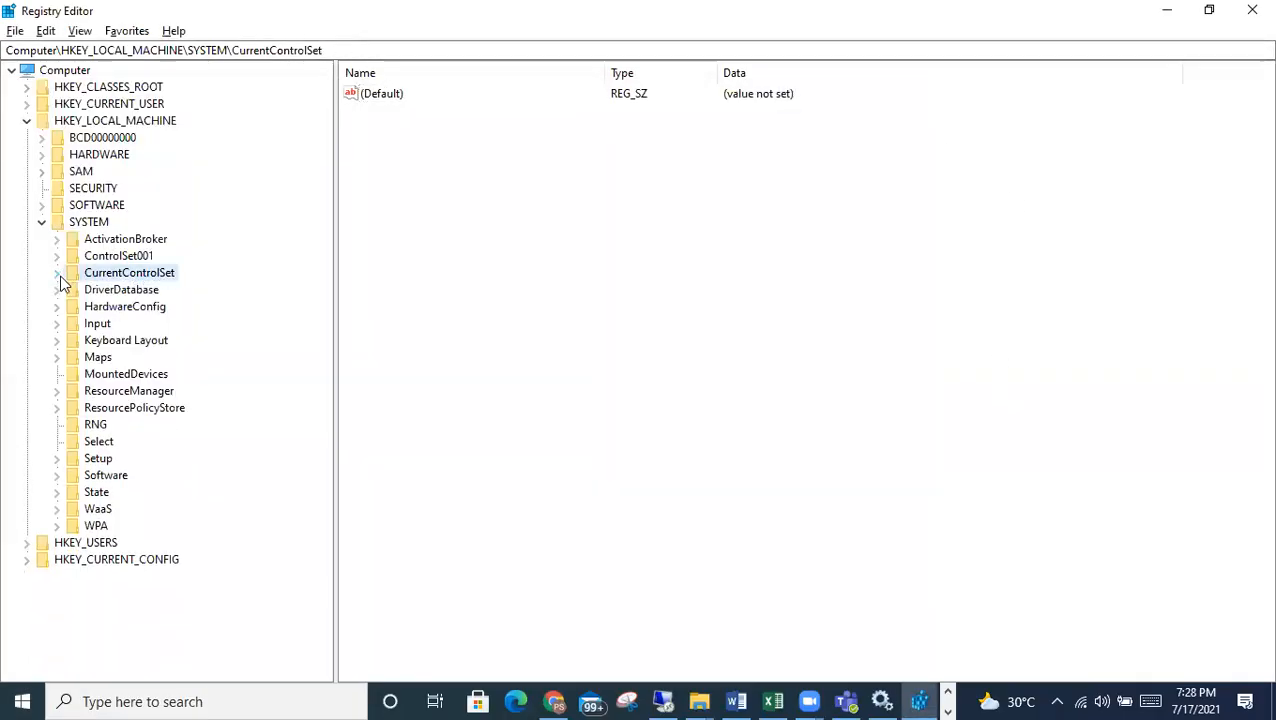
{"action": "left_click", "coordinate": [42, 224]}
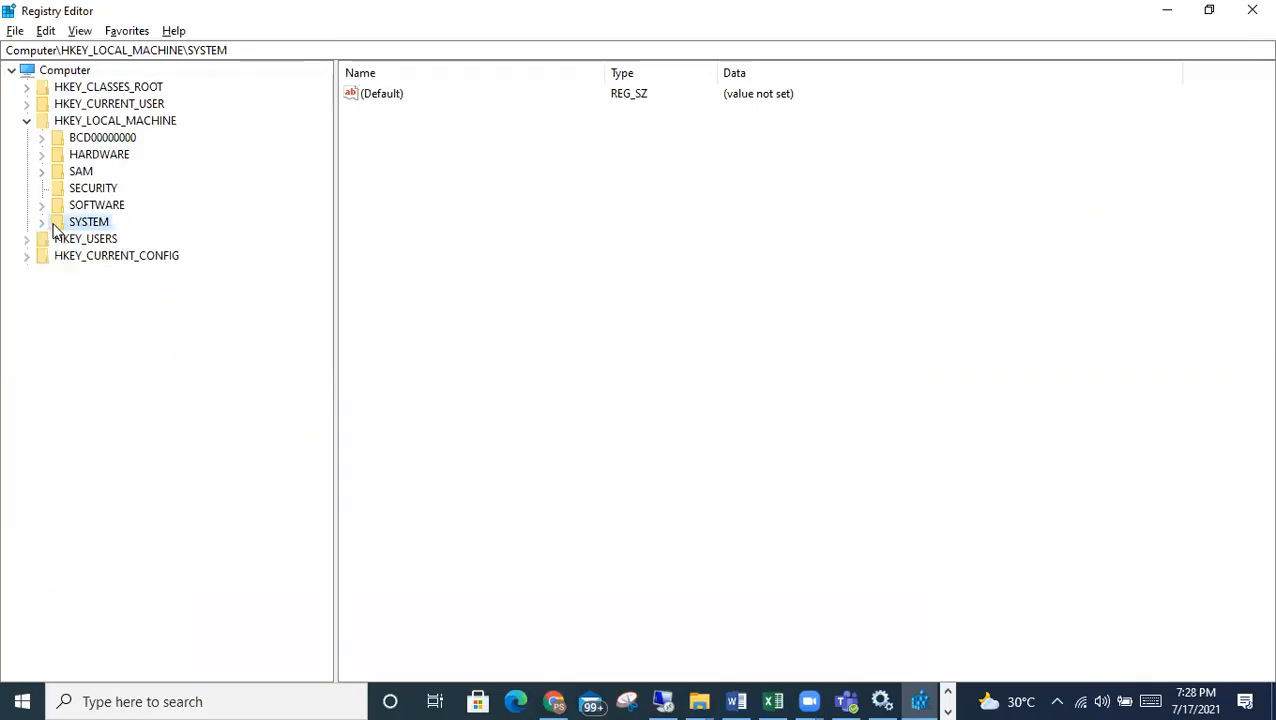
Expand HKEY_LOCAL_MACHINE\SOFTWARE\Microsoft\Windows and display the values of its CurrentVersion key
{"action": "double_click", "coordinate": [92, 207]}
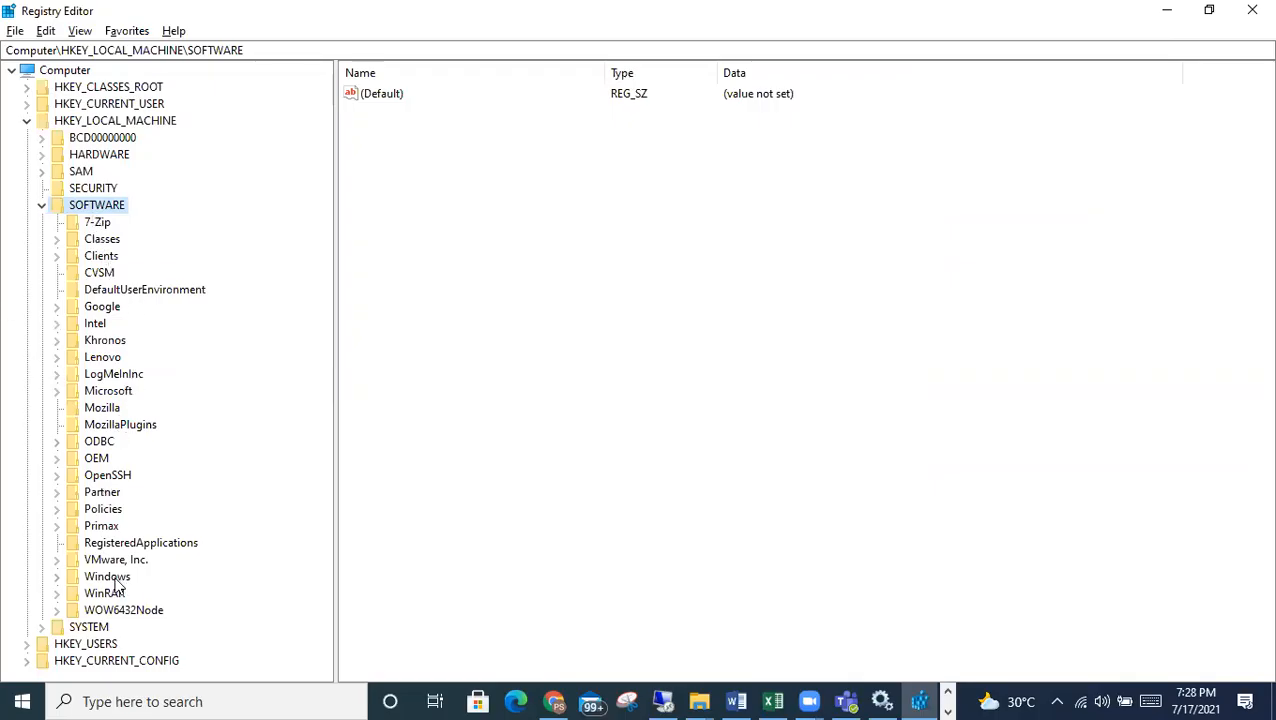
{"action": "double_click", "coordinate": [111, 391]}
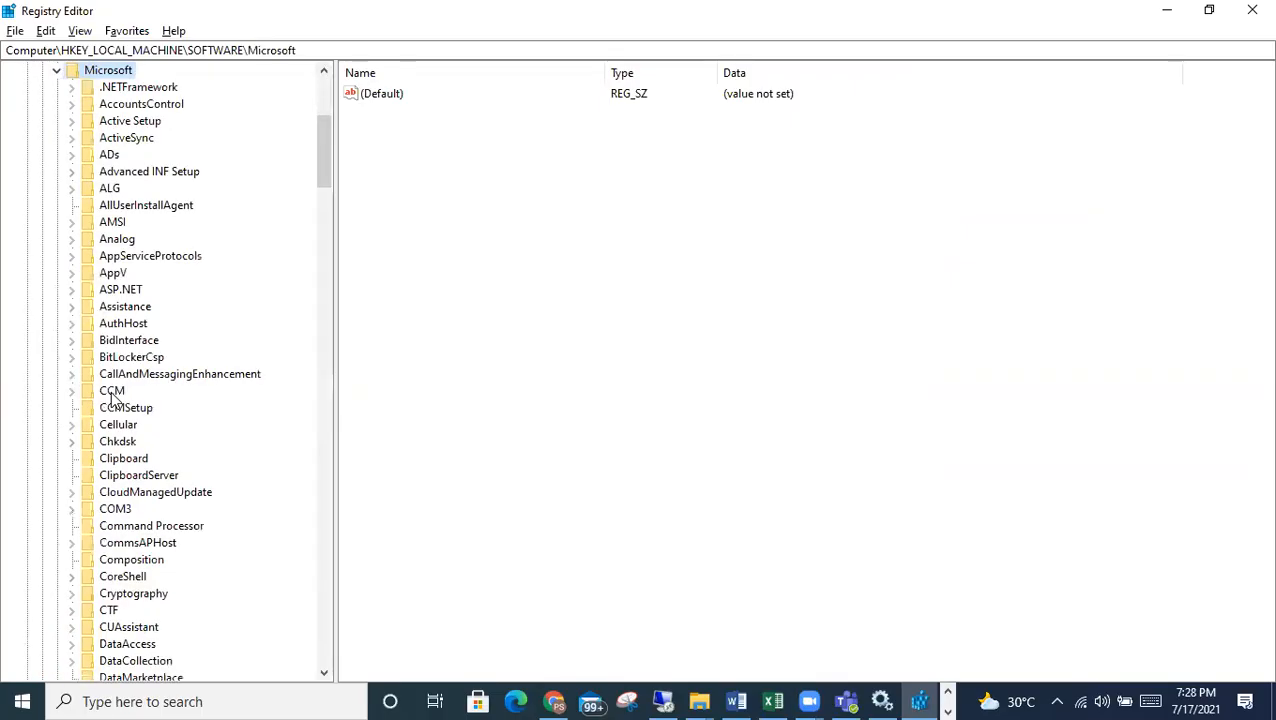
{"action": "left_click", "coordinate": [112, 391]}
{"action": "type", "text": "win"}
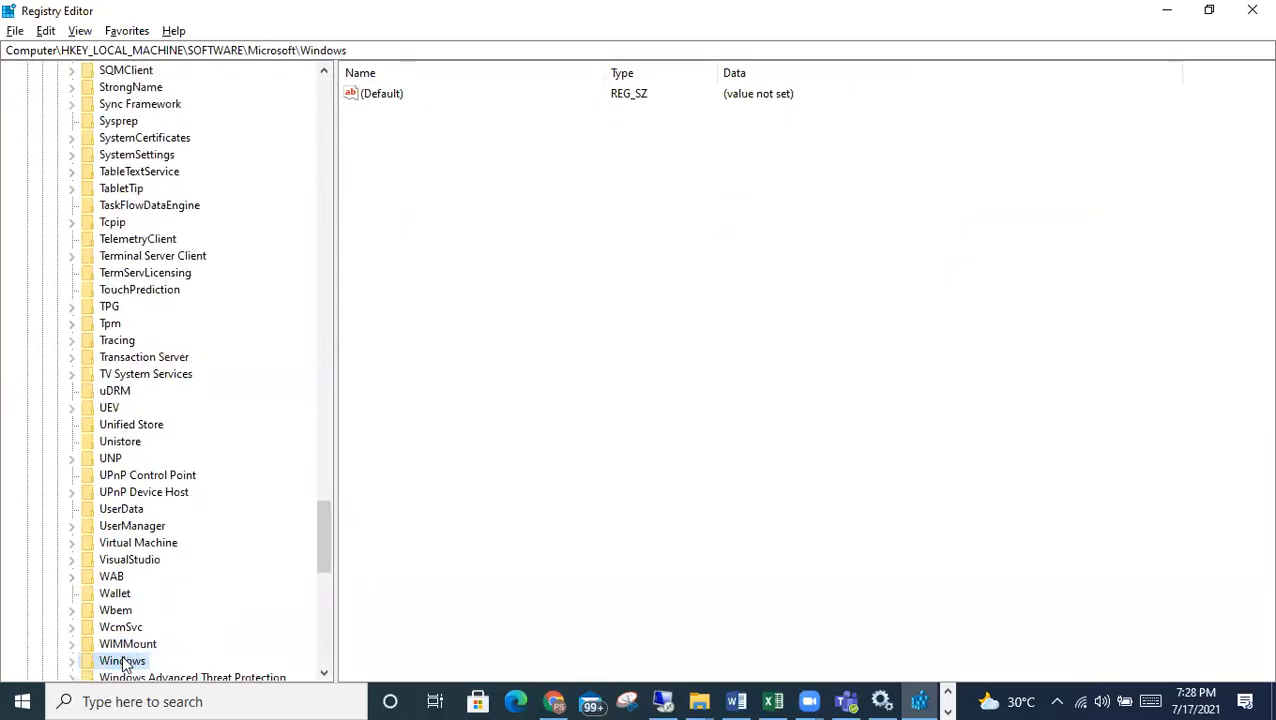
{"action": "double_click", "coordinate": [122, 663]}
{"action": "left_click", "coordinate": [125, 660]}
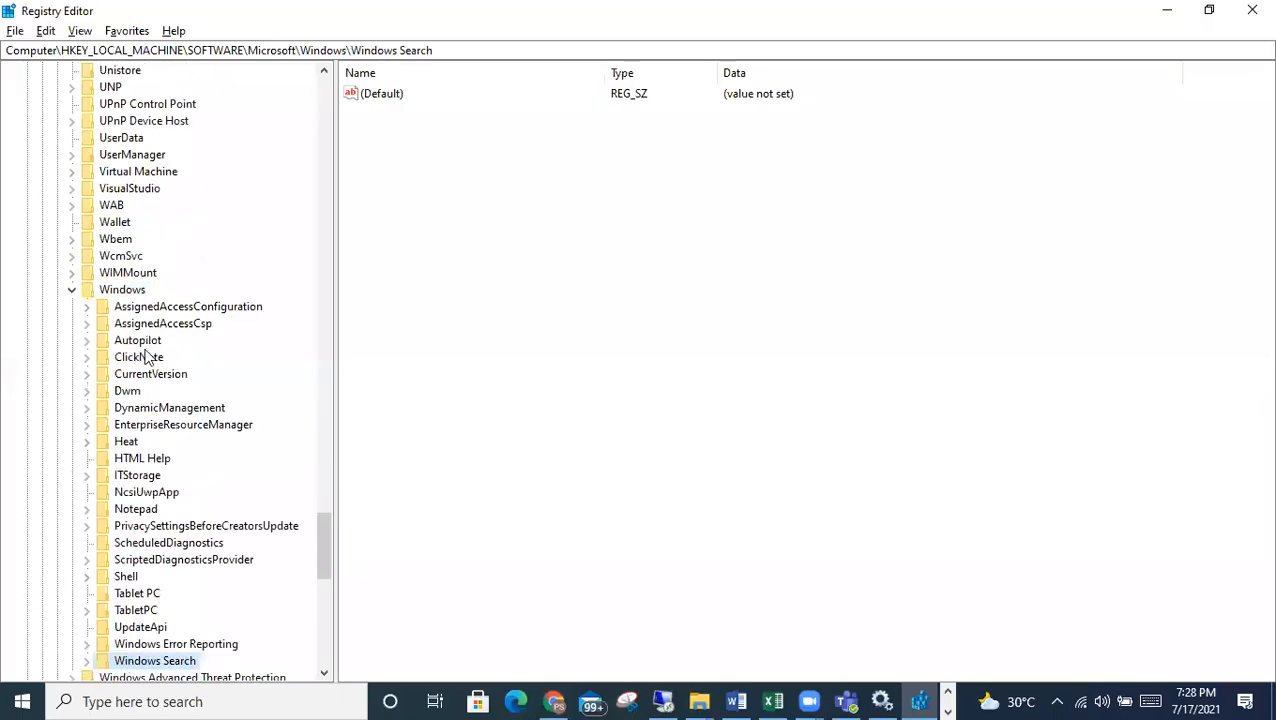
{"action": "left_click", "coordinate": [144, 376]}
{"action": "scroll", "coordinate": [144, 384], "scroll_direction": "down", "scroll_amount": 3}
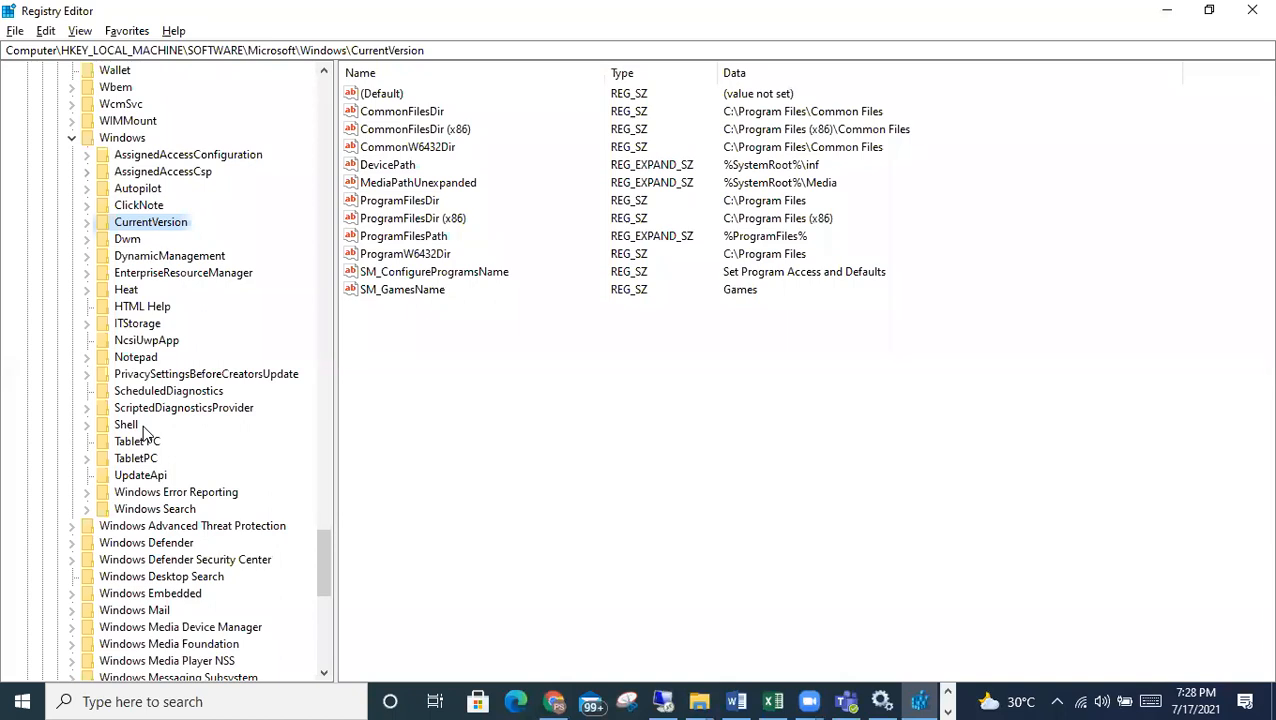
Collapse the Windows key and its parent Microsoft key under SOFTWARE
{"action": "key", "text": "Left"}
{"action": "key", "text": "Left"}
{"action": "key", "text": "Left"}
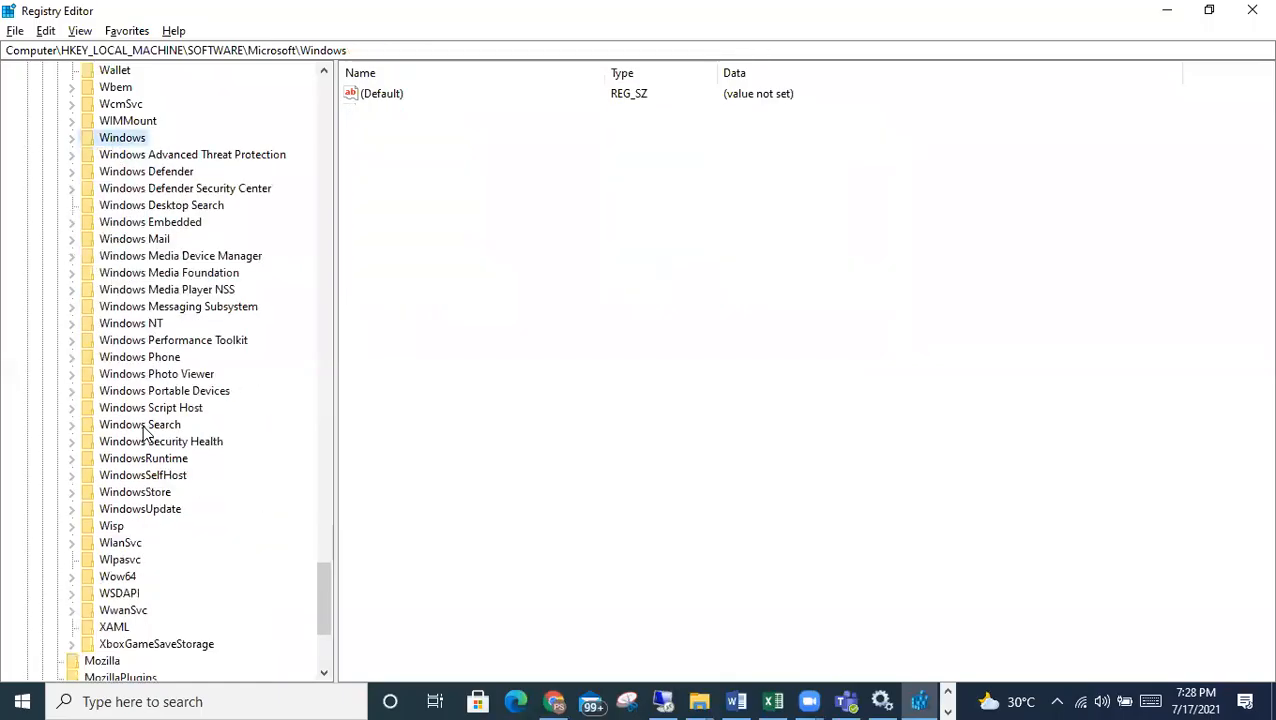
{"action": "key", "text": "Left"}
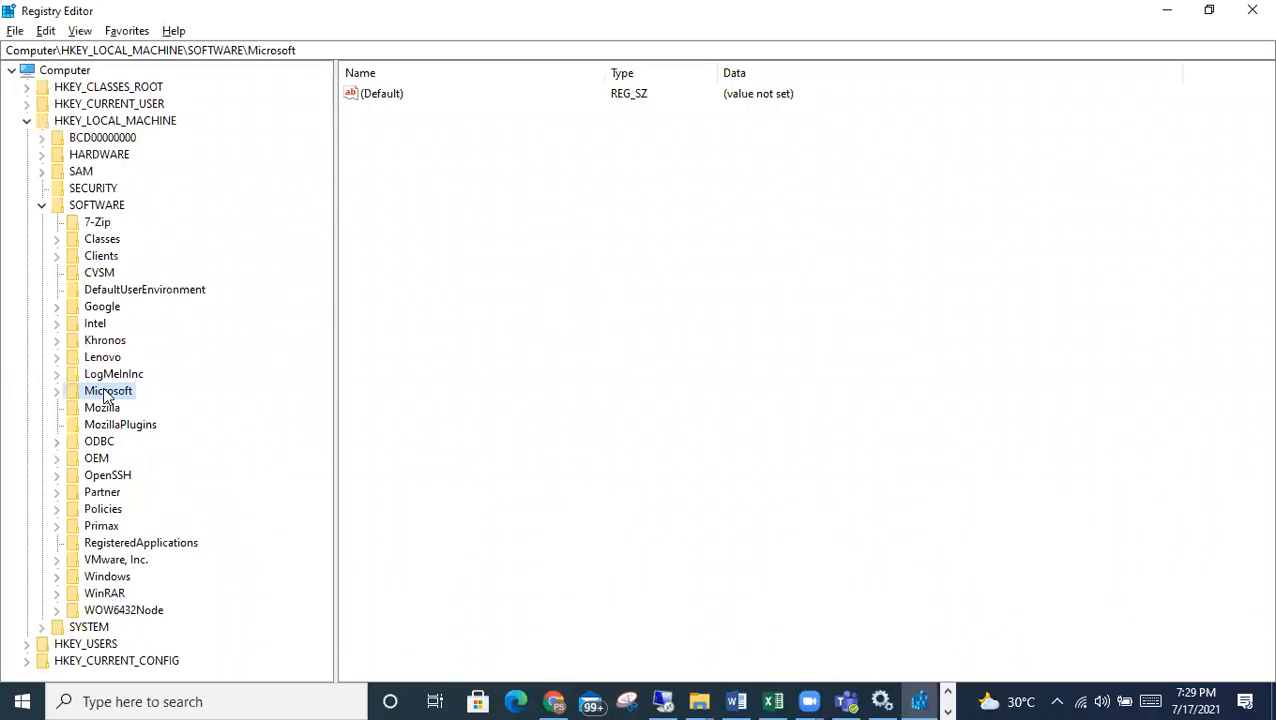
Expand the Windows and Microsoft keys under HKEY_LOCAL_MACHINE\SOFTWARE and display the values of Microsoft's CCMSetup key
{"action": "double_click", "coordinate": [92, 579]}
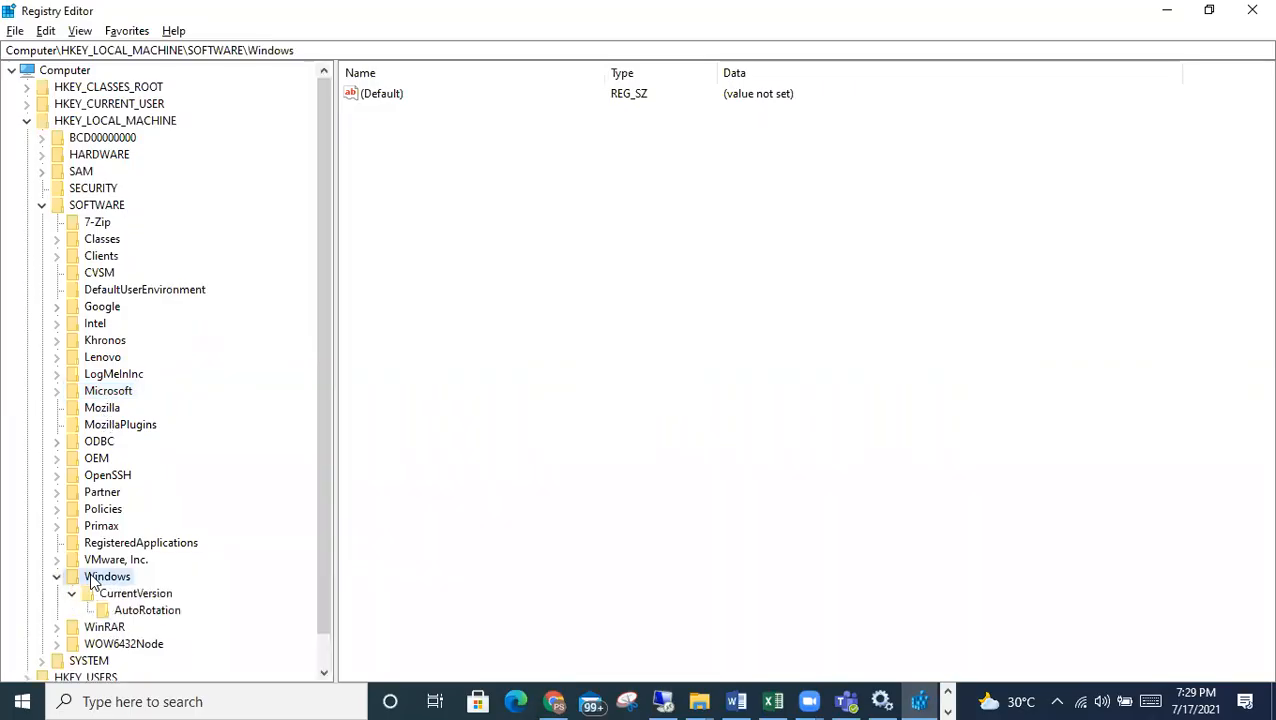
{"action": "double_click", "coordinate": [110, 391]}
{"action": "left_click", "coordinate": [120, 342]}
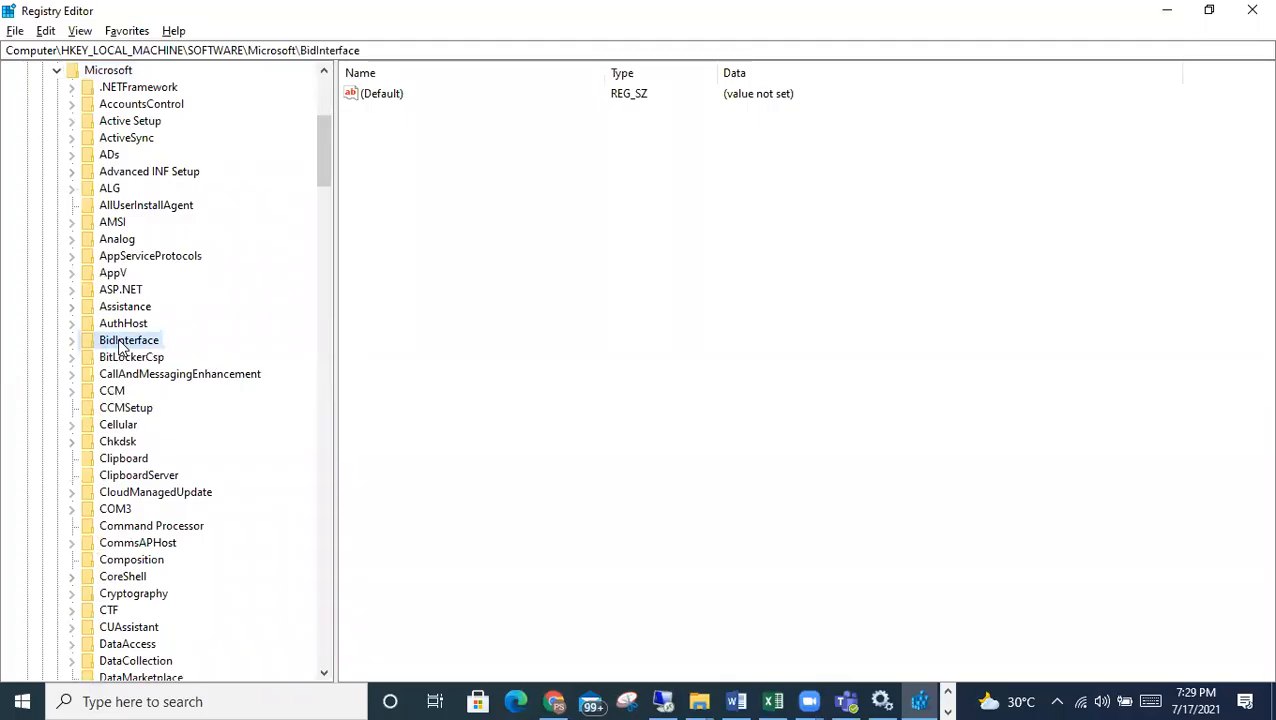
{"action": "key", "text": "c"}
{"action": "left_click", "coordinate": [126, 406]}
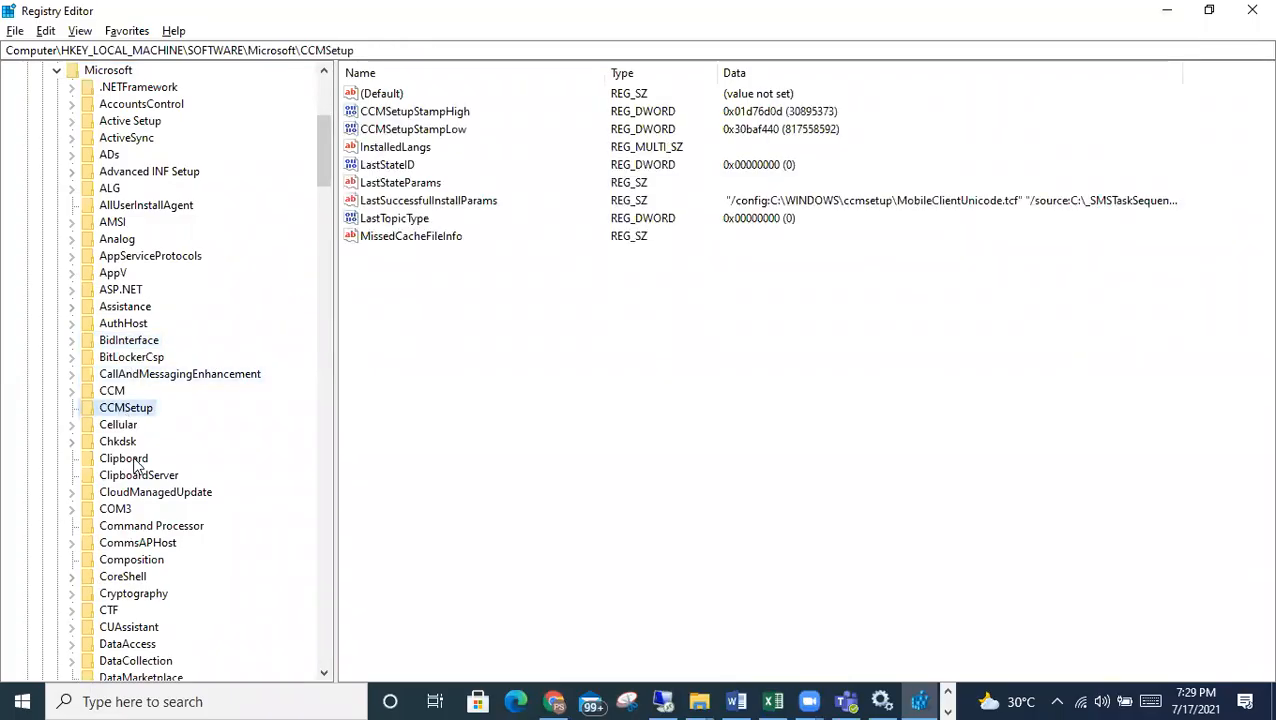
Find the Windows key under SOFTWARE\Microsoft and expand its subkeys
{"action": "scroll", "coordinate": [127, 500], "scroll_direction": "down", "scroll_amount": 10}
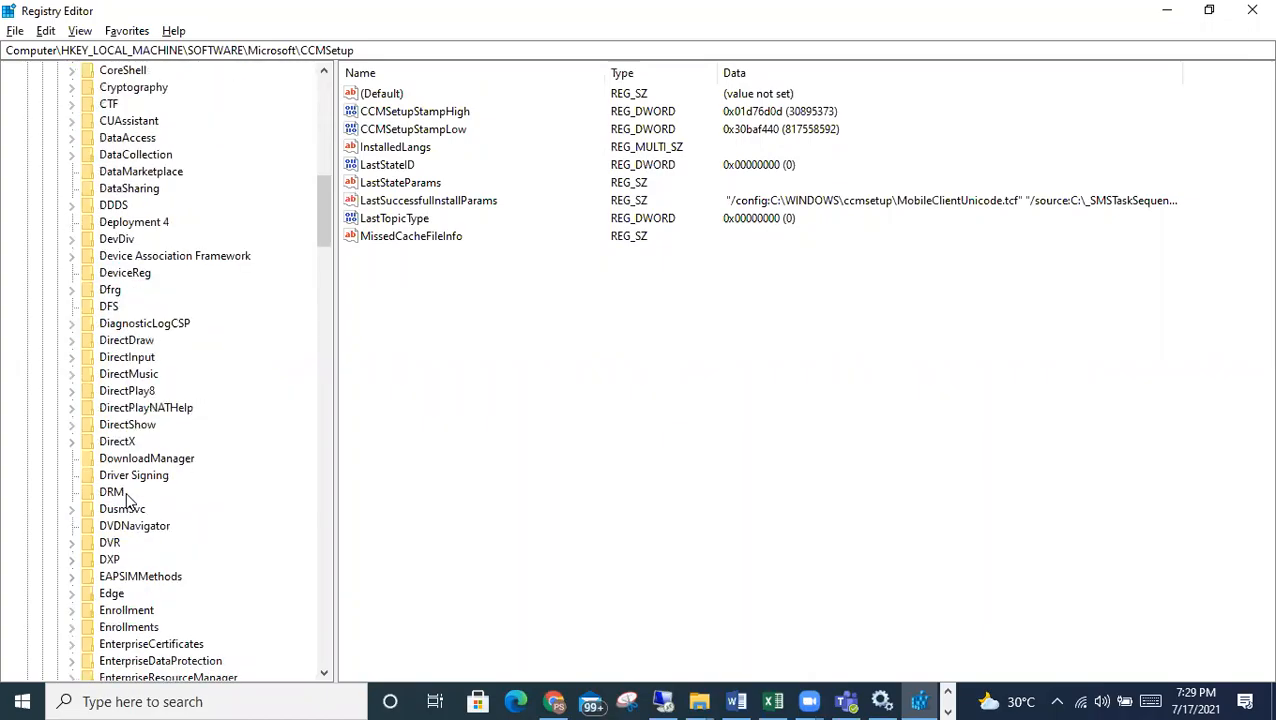
{"action": "scroll", "coordinate": [127, 500], "scroll_direction": "down", "scroll_amount": 8}
{"action": "left_click", "coordinate": [118, 407]}
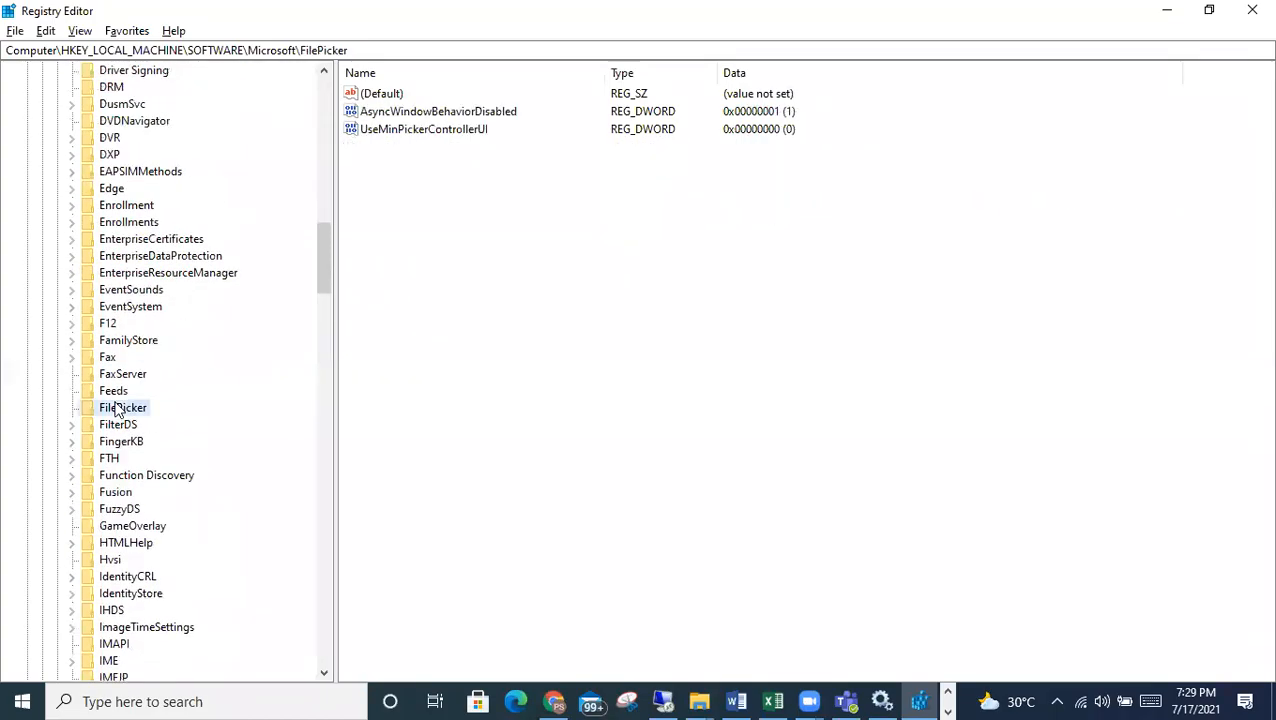
{"action": "key", "text": "w"}
{"action": "scroll", "coordinate": [120, 513], "scroll_direction": "down", "scroll_amount": 2}
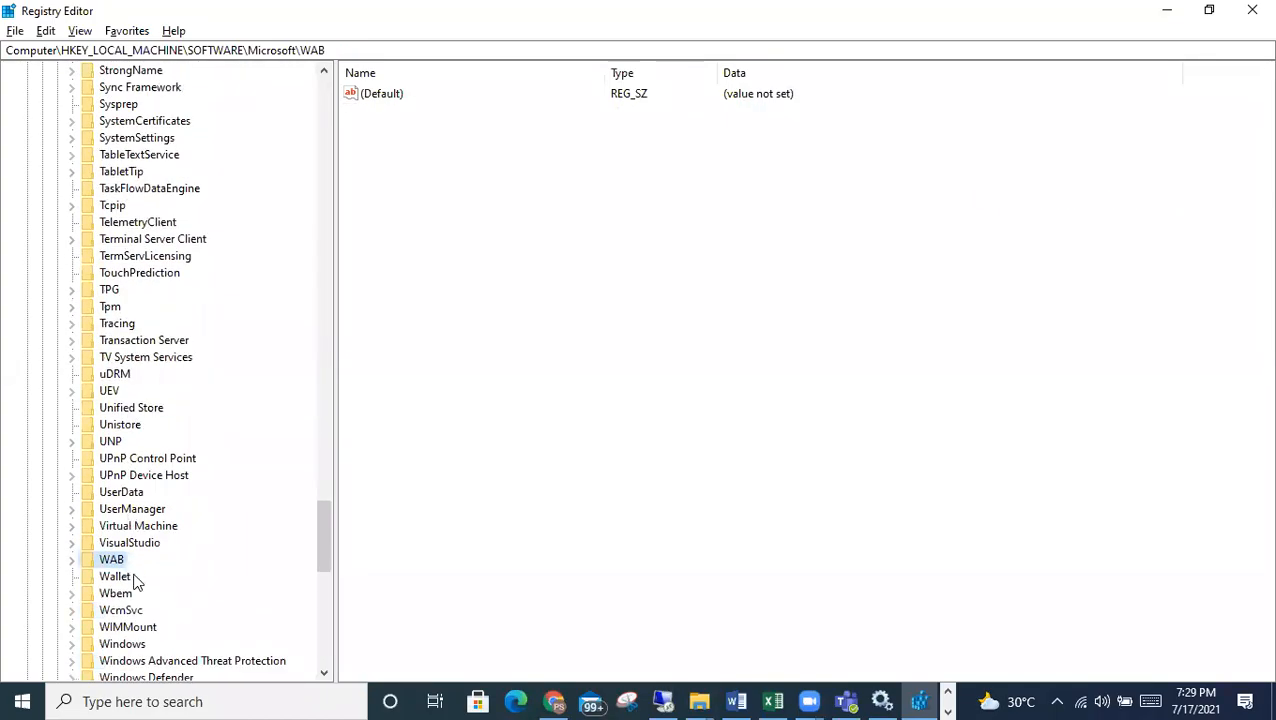
{"action": "key", "text": "w"}
{"action": "key", "text": "w"}
{"action": "key", "text": "w"}
{"action": "key", "text": "w"}
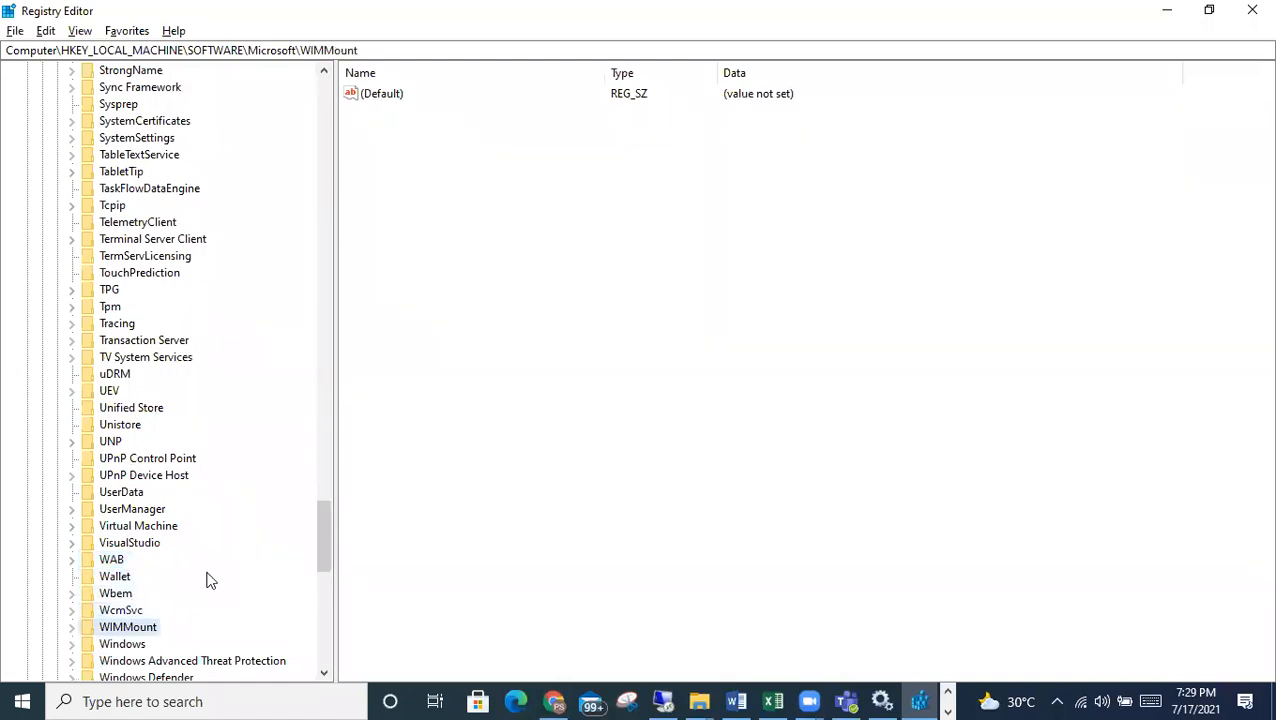
{"action": "double_click", "coordinate": [124, 645]}
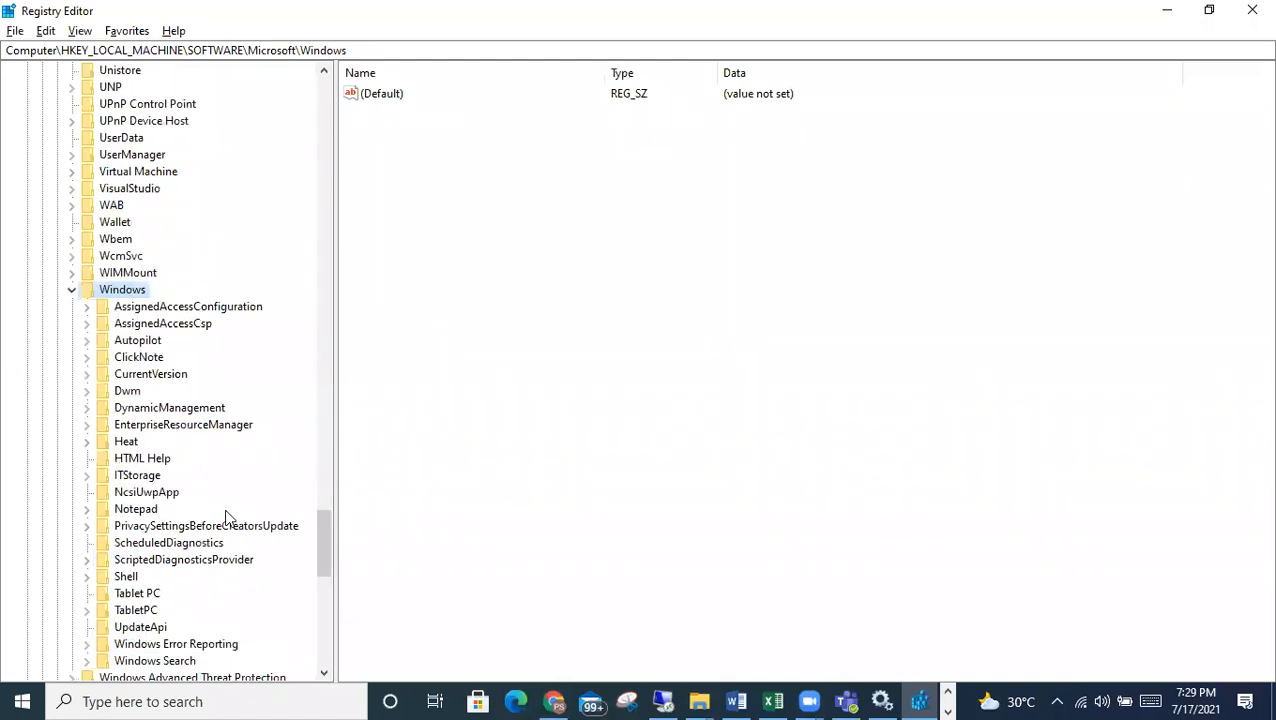
Expand the CurrentVersion key under Microsoft\Windows and select its Uninstall subkey
{"action": "scroll", "coordinate": [226, 516], "scroll_direction": "down", "scroll_amount": 4}
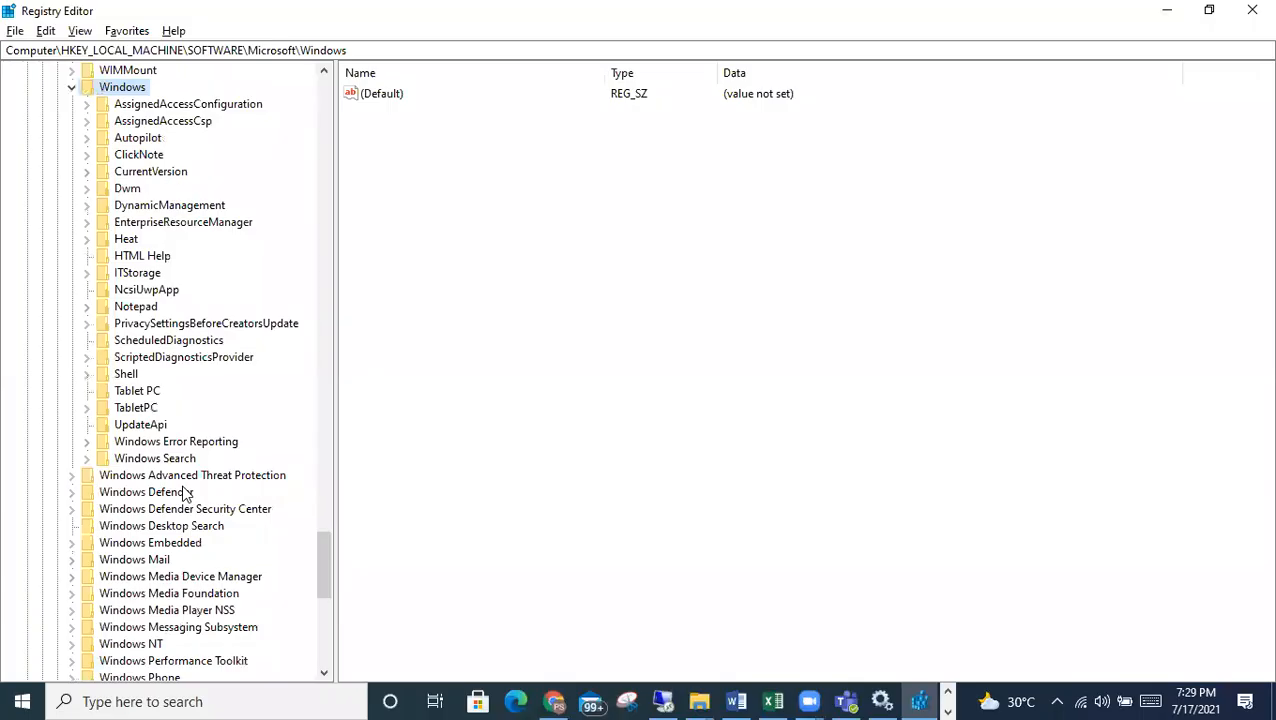
{"action": "scroll", "coordinate": [185, 493], "scroll_direction": "up", "scroll_amount": 1}
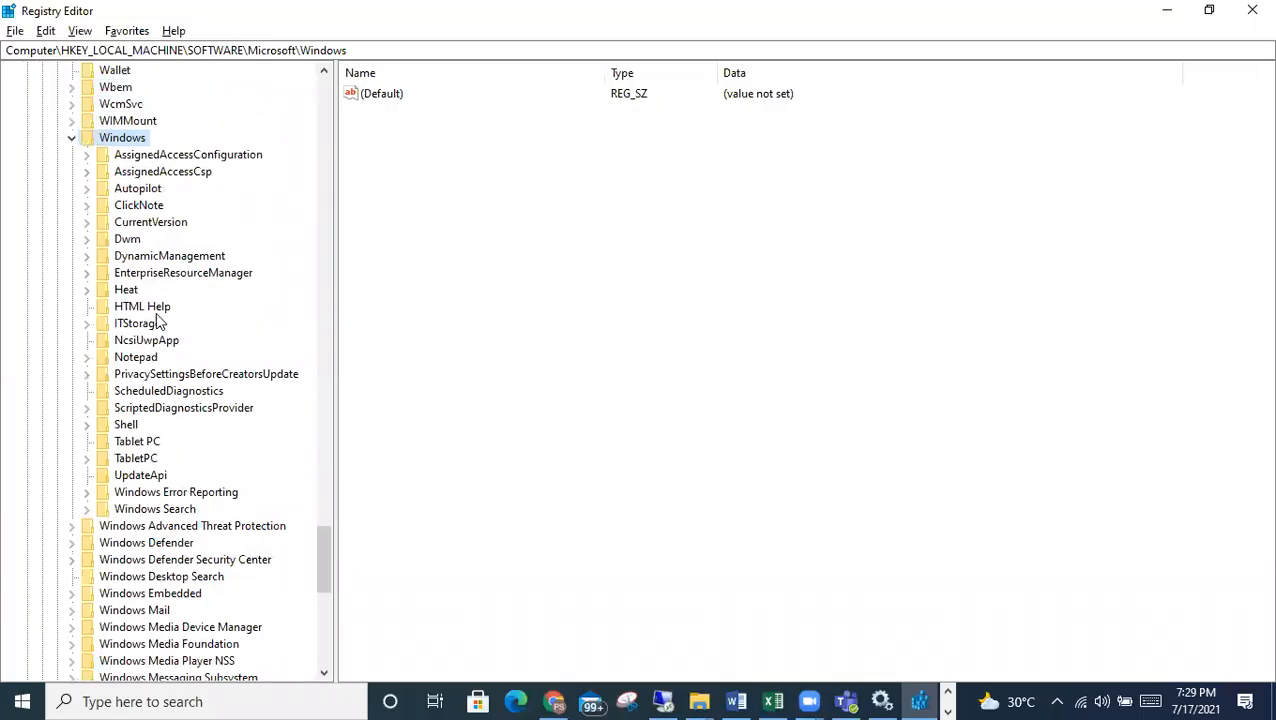
{"action": "double_click", "coordinate": [132, 225]}
{"action": "left_click", "coordinate": [134, 241]}
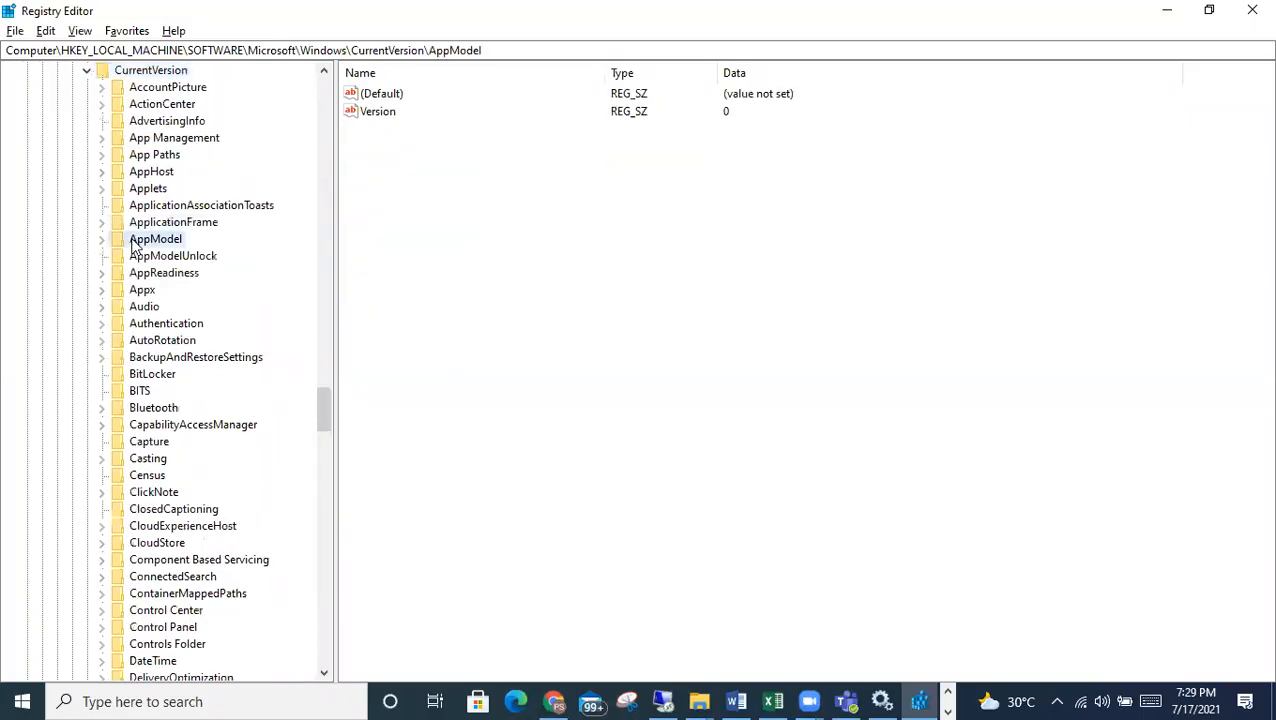
{"action": "key", "text": "u"}
{"action": "key", "text": "n"}
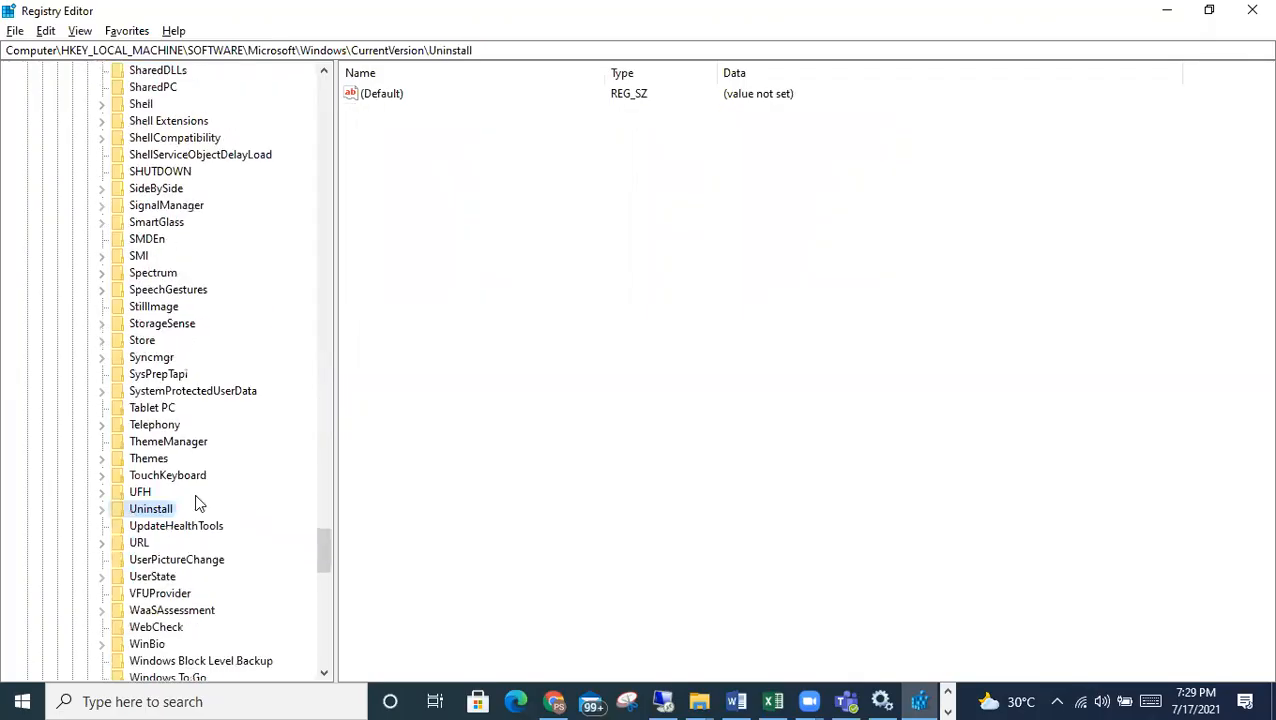
Expand the Uninstall key and display the values of its WinRAR archiver subkey
{"action": "scroll", "coordinate": [194, 493], "scroll_direction": "down", "scroll_amount": 1}
{"action": "double_click", "coordinate": [140, 466]}
{"action": "scroll", "coordinate": [195, 495], "scroll_direction": "down", "scroll_amount": 1}
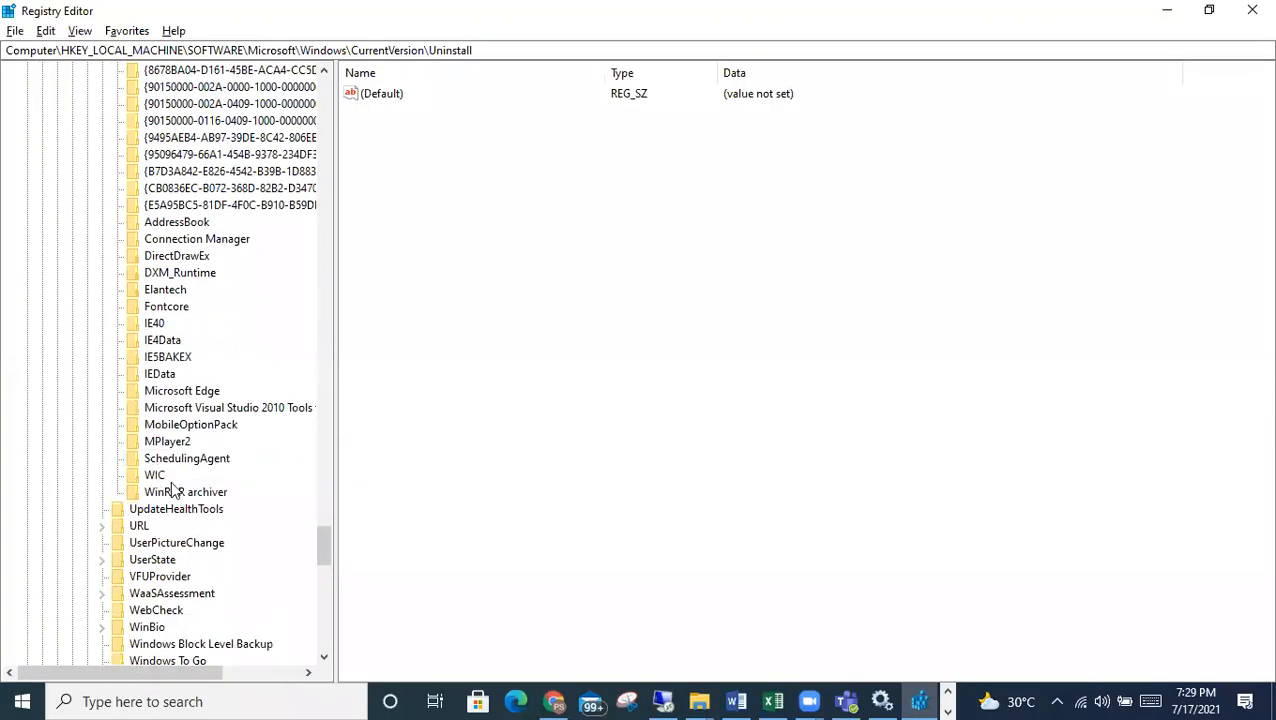
{"action": "left_click", "coordinate": [192, 494]}
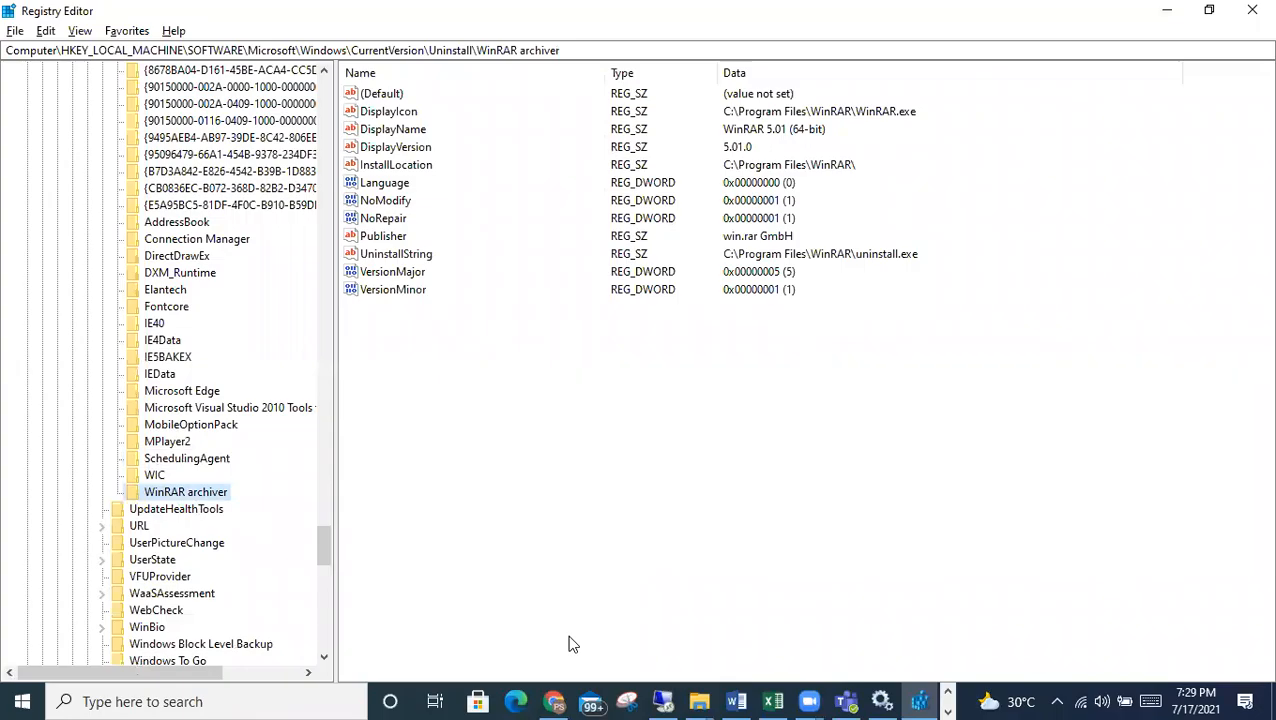
Open Programs and Features and reposition its window to uncover WinRAR's name and version values in the registry
{"action": "key", "text": "super+r"}
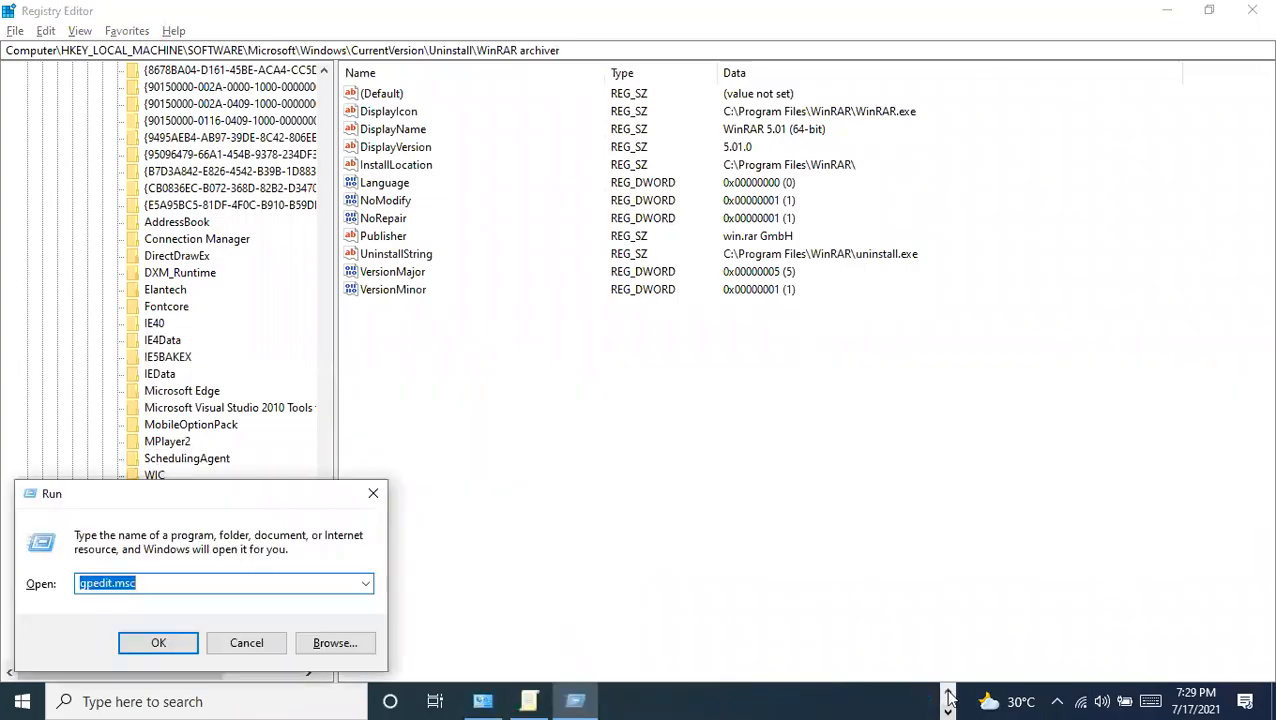
{"action": "type", "text": "app"}
{"action": "key", "text": "Down"}
{"action": "key", "text": "Return"}
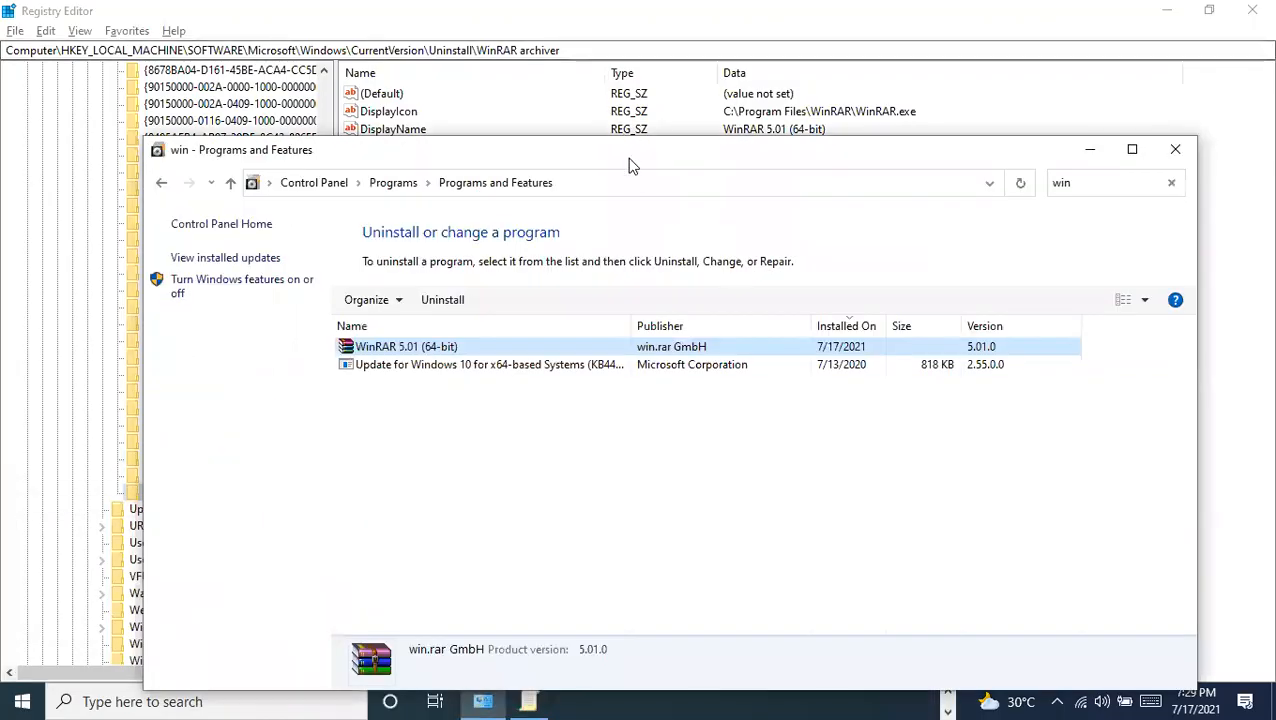
{"action": "left_click_drag", "start_coordinate": [630, 163], "coordinate": [727, 272]}
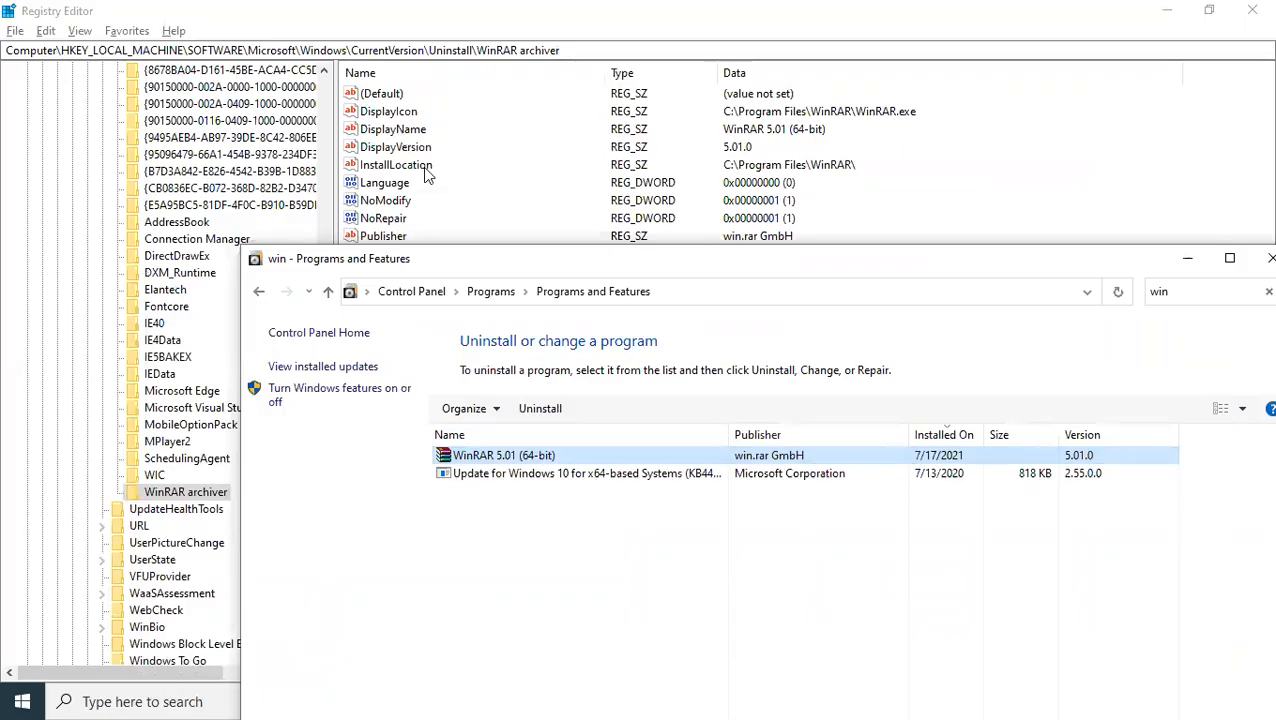
Copy the existing DisplayName data of the WinRAR archiver key, and set the value to test
{"action": "double_click", "coordinate": [408, 131]}
{"action": "key", "text": "ctrl+c"}
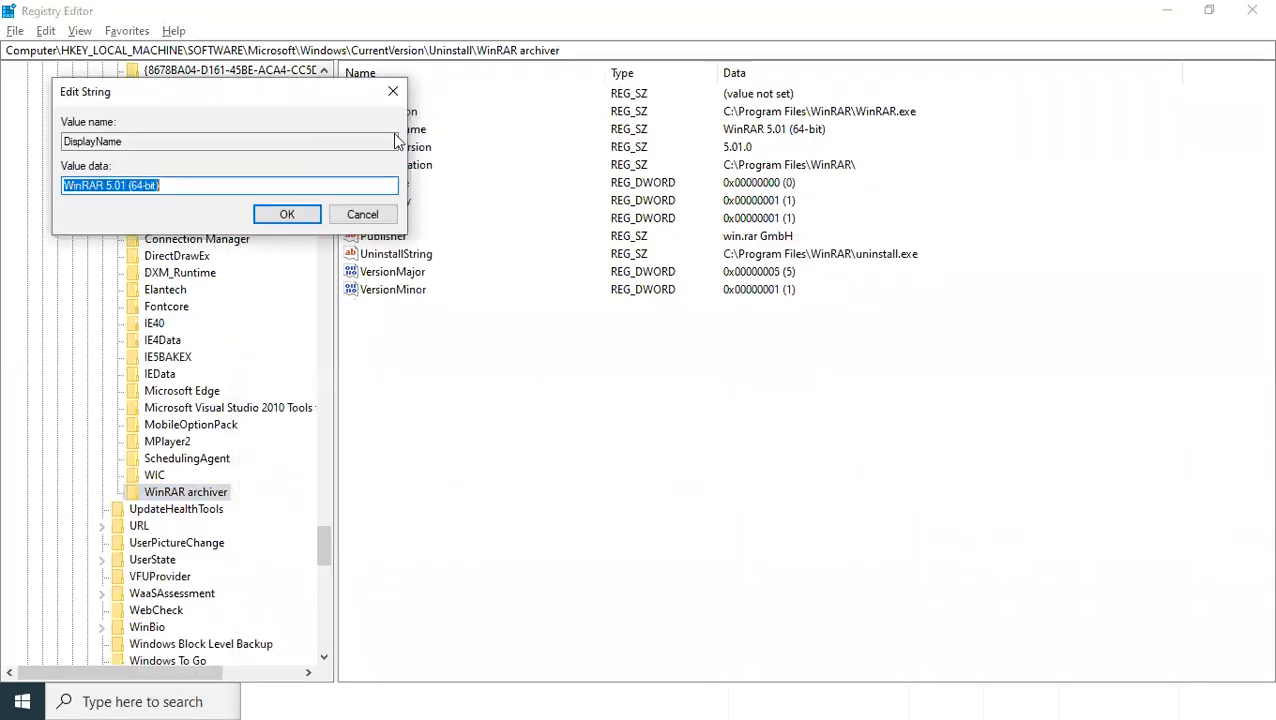
{"action": "type", "text": "I"}
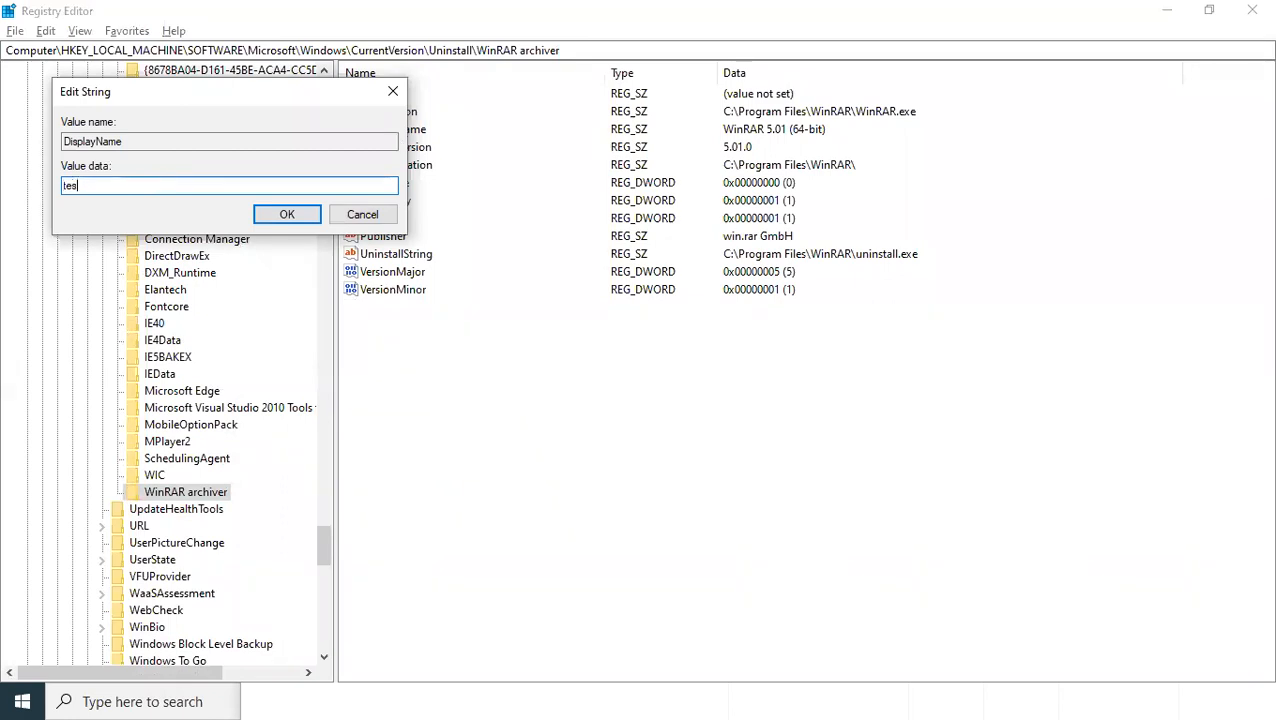
{"action": "type", "text": "est"}
{"action": "key", "text": "Return"}
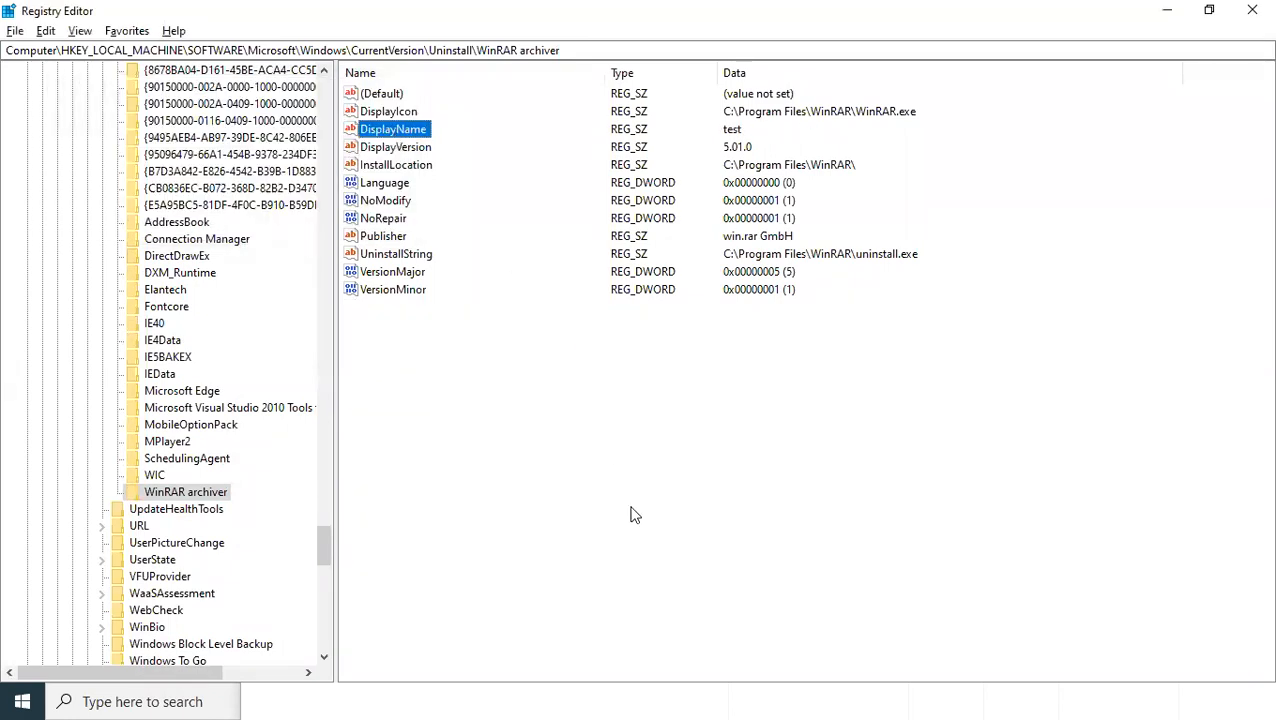
Return to Programs and Features, refresh the program list and check the name of the WinRAR entry
{"action": "left_click", "coordinate": [741, 697]}
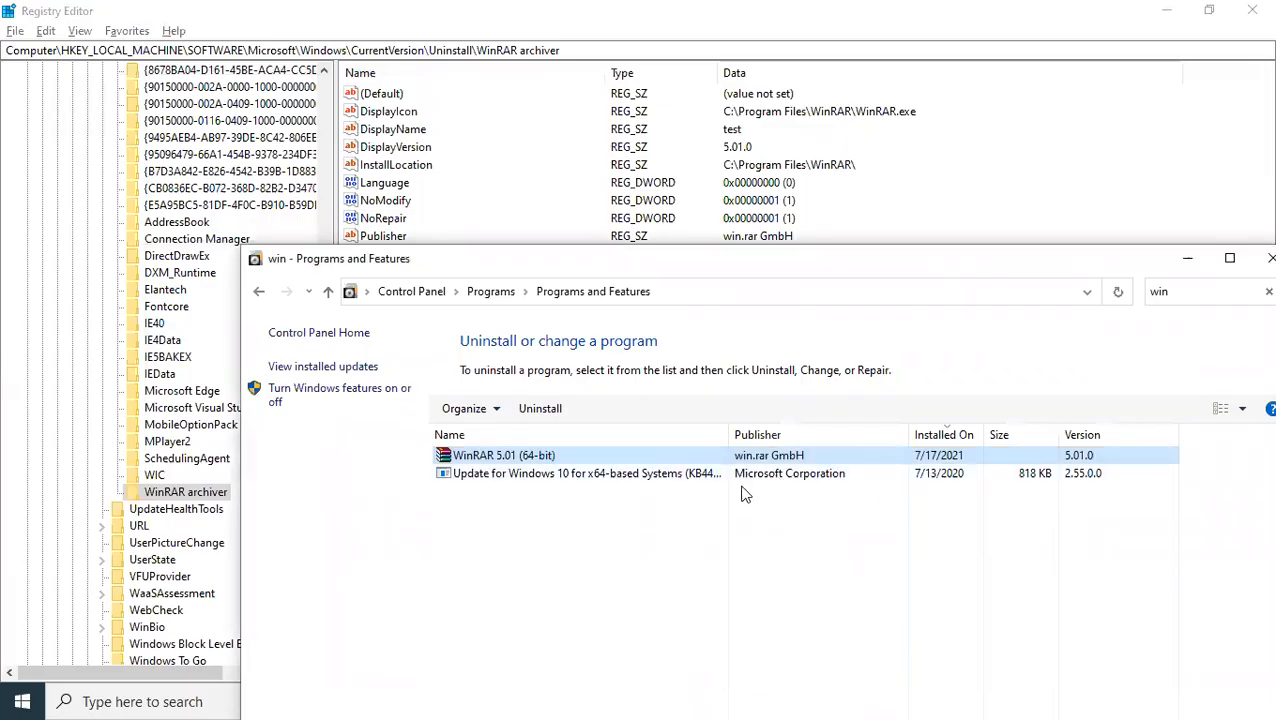
{"action": "key", "text": "F5"}
{"action": "left_click", "coordinate": [479, 458]}
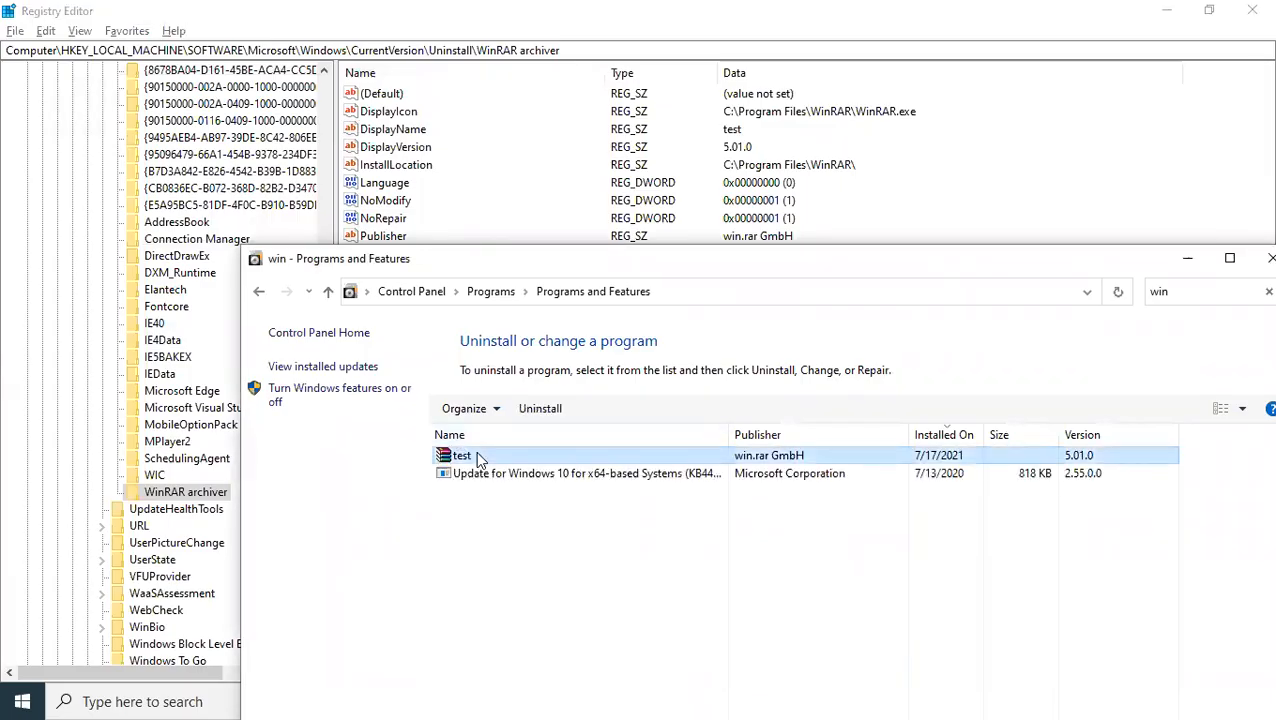
Restore the DisplayName data to WinRAR 5.01 (64-bit) and collapse the Uninstall key
{"action": "left_click", "coordinate": [397, 140]}
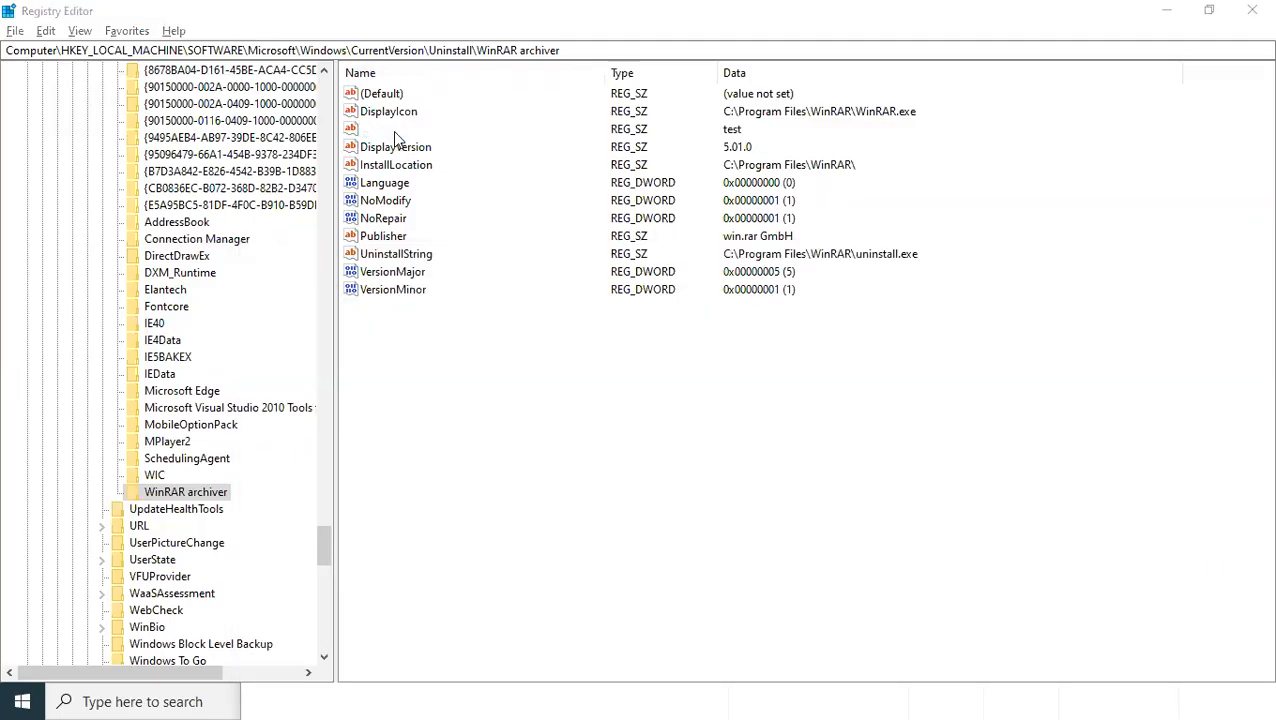
{"action": "double_click", "coordinate": [395, 130]}
{"action": "key", "text": "ctrl+v"}
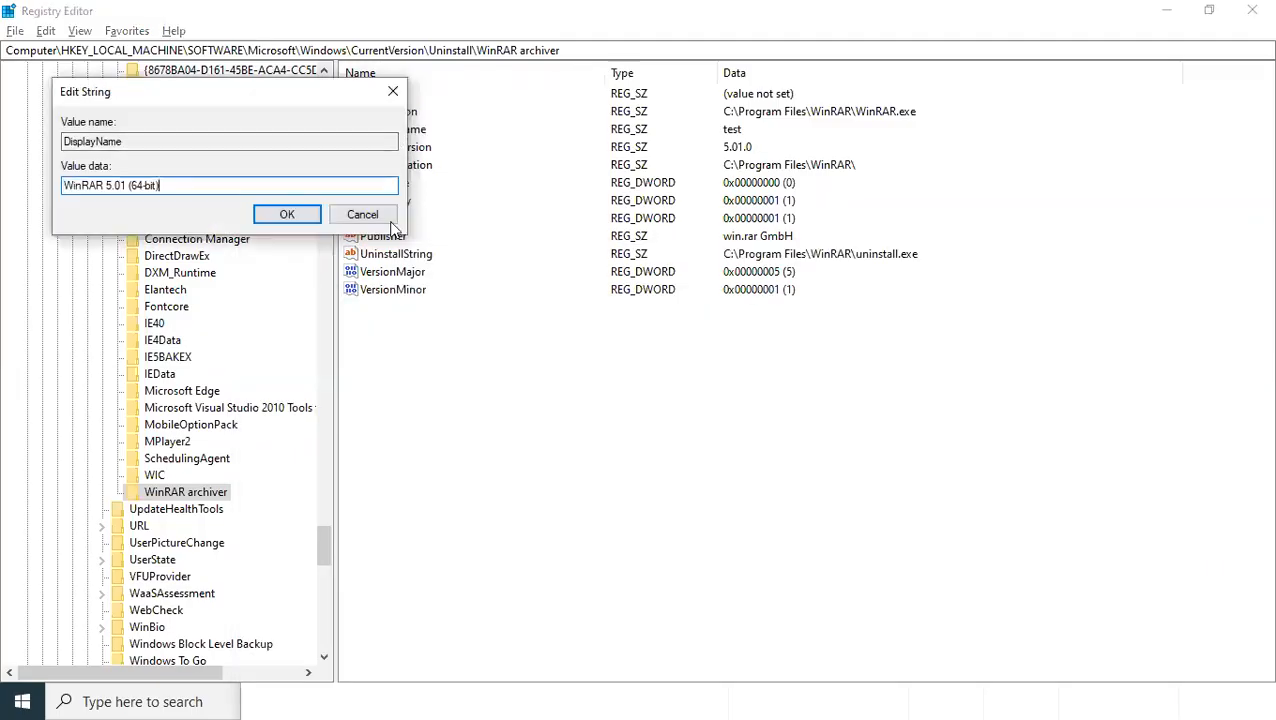
{"action": "left_click", "coordinate": [287, 215]}
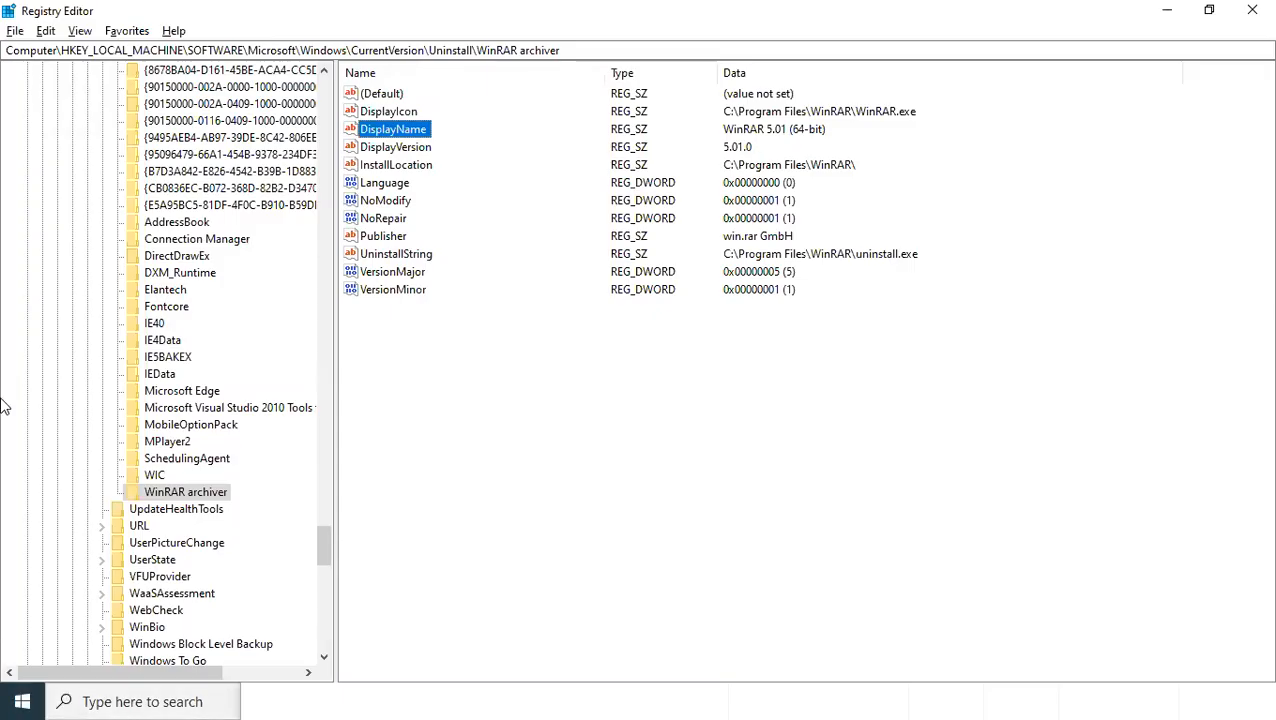
{"action": "scroll", "coordinate": [84, 305], "scroll_direction": "up", "scroll_amount": 9}
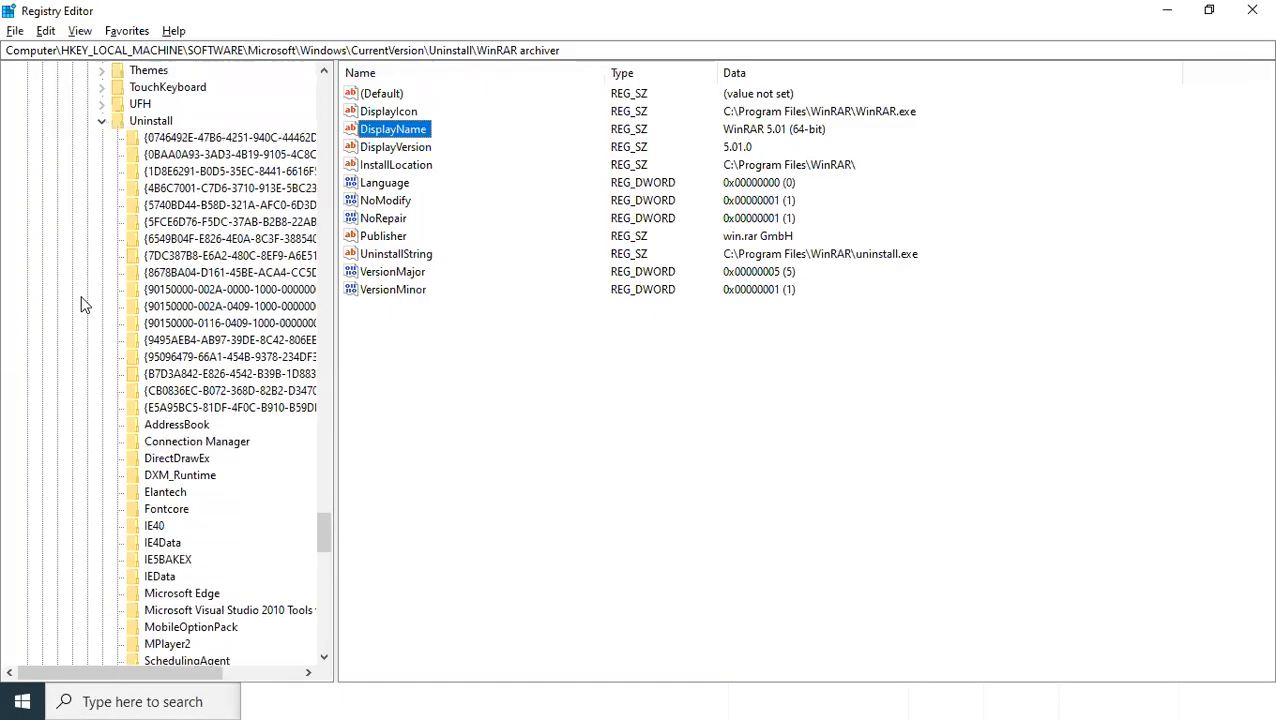
{"action": "left_click", "coordinate": [102, 375]}
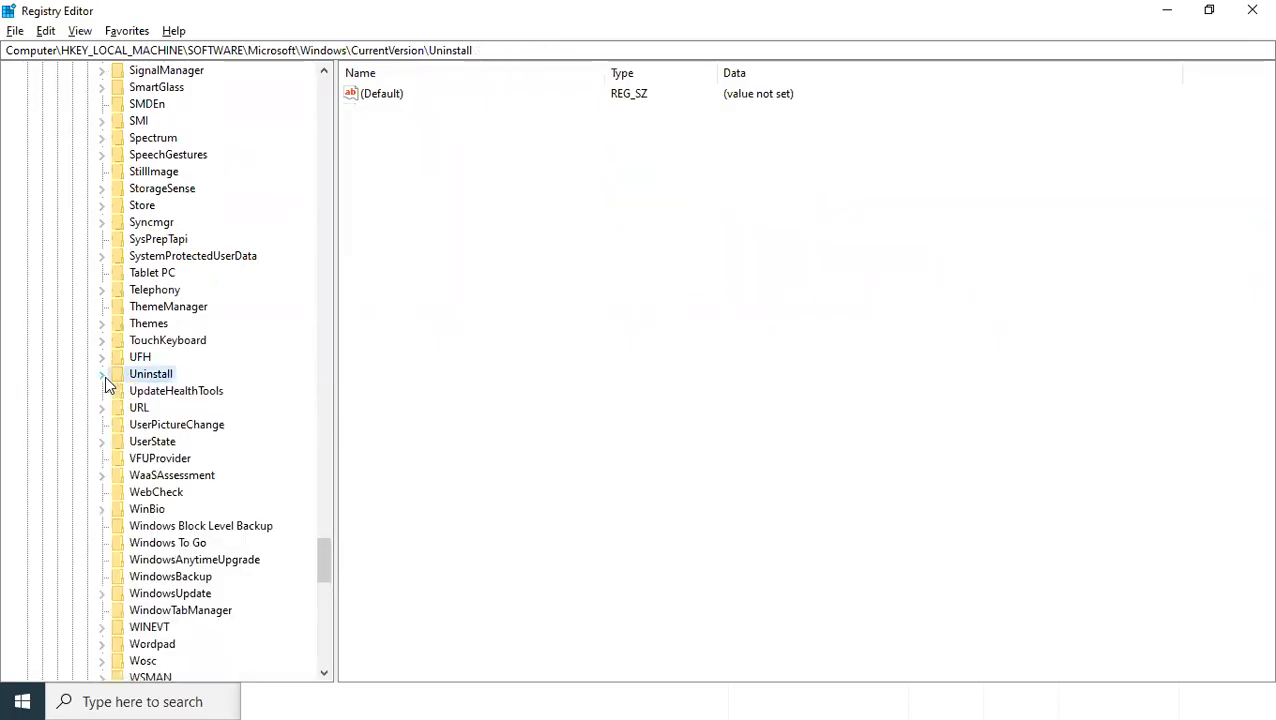
Switch to Chrome and open a new browser tab
{"action": "left_click", "coordinate": [725, 522]}
{"action": "key", "text": "super"}
{"action": "left_click", "coordinate": [555, 701]}
{"action": "left_click", "coordinate": [477, 16]}
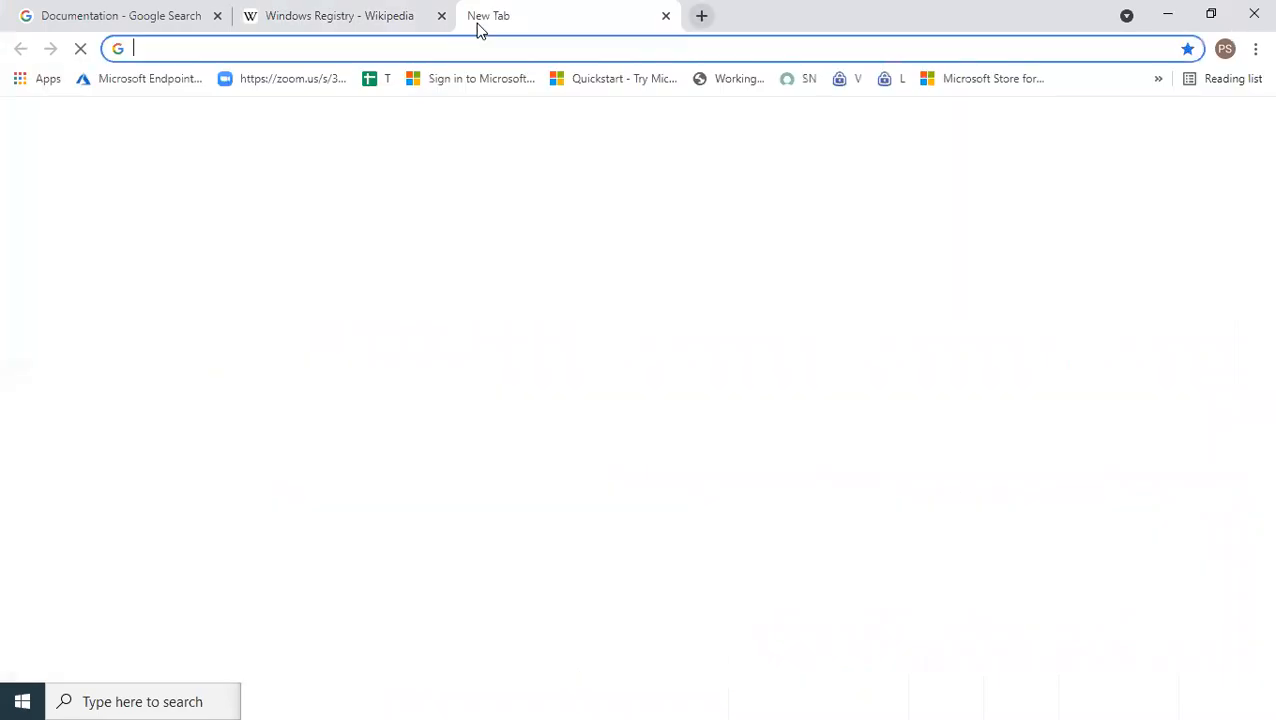
{"action": "type", "text": "stop"}
{"action": "key", "text": "BackSpace"}
{"action": "key", "text": "BackSpace"}
{"action": "key", "text": "BackSpace"}
{"action": "key", "text": "BackSpace"}
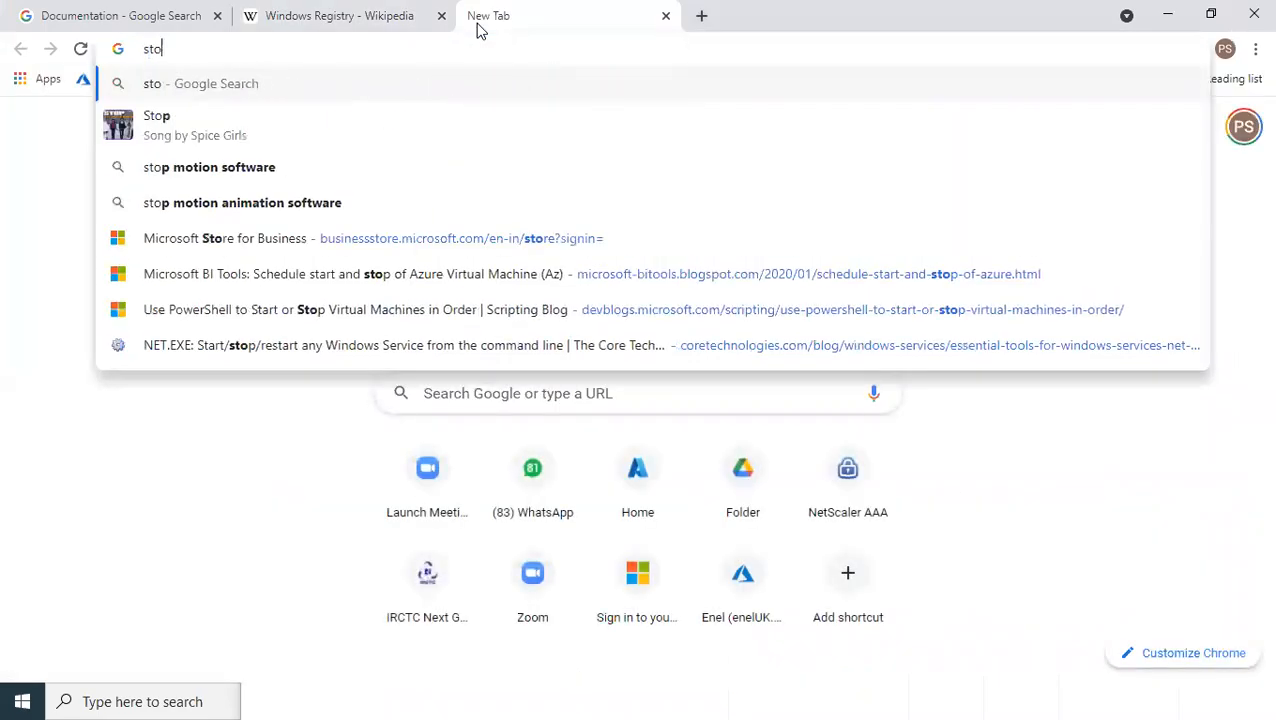
Search Google for restrict opening cmd from registry, using the corrected spelling of the query
{"action": "type", "text": "re"}
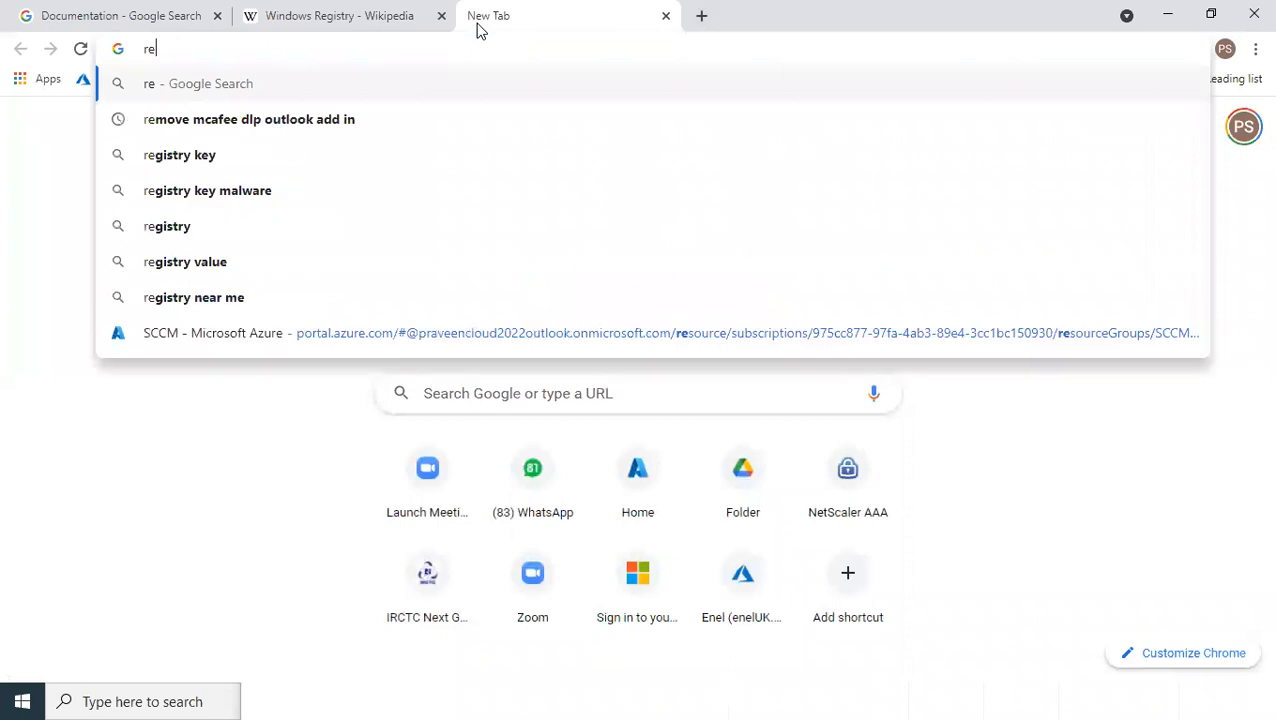
{"action": "type", "text": "strict"}
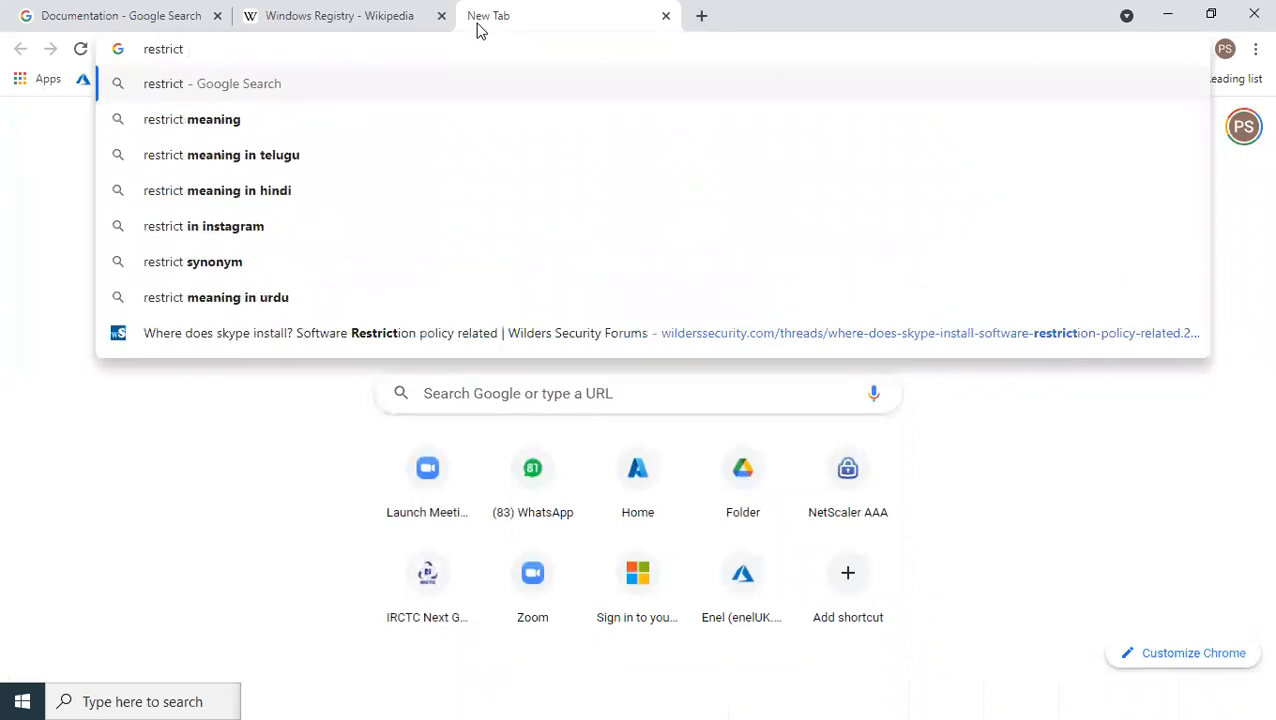
{"action": "type", "text": " ope"}
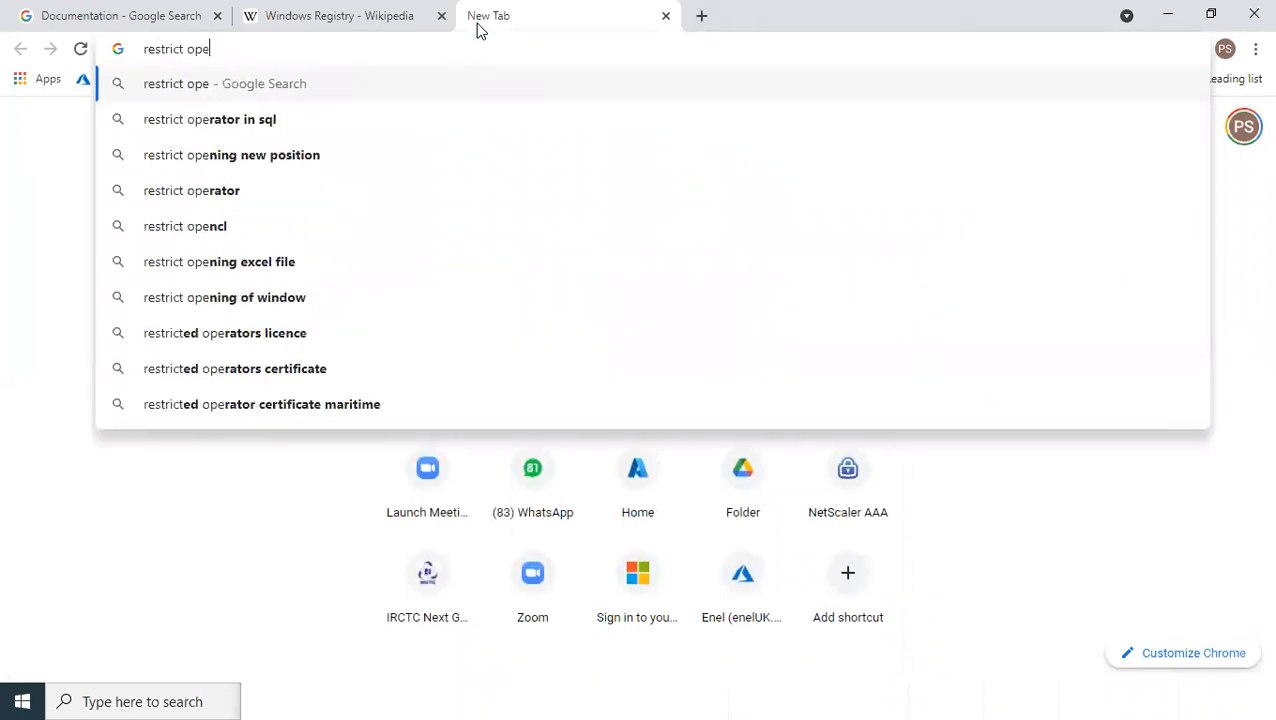
{"action": "type", "text": "n"}
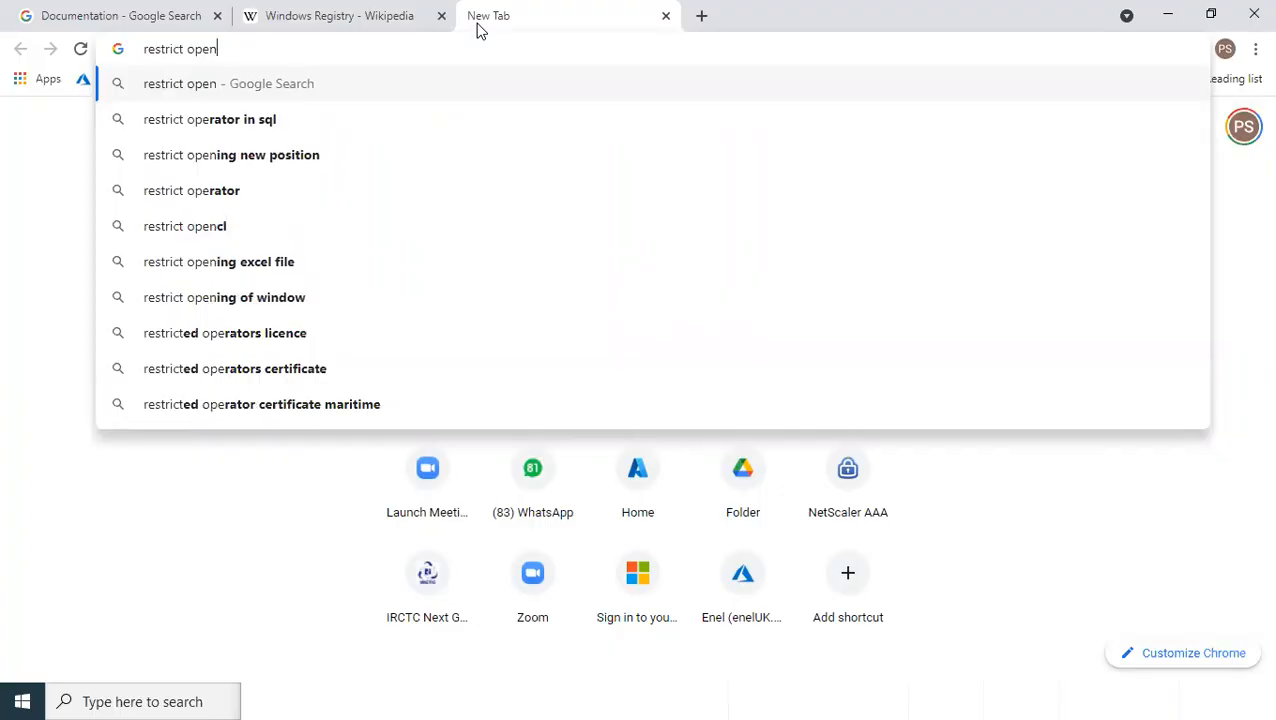
{"action": "type", "text": "ing cmd fro"}
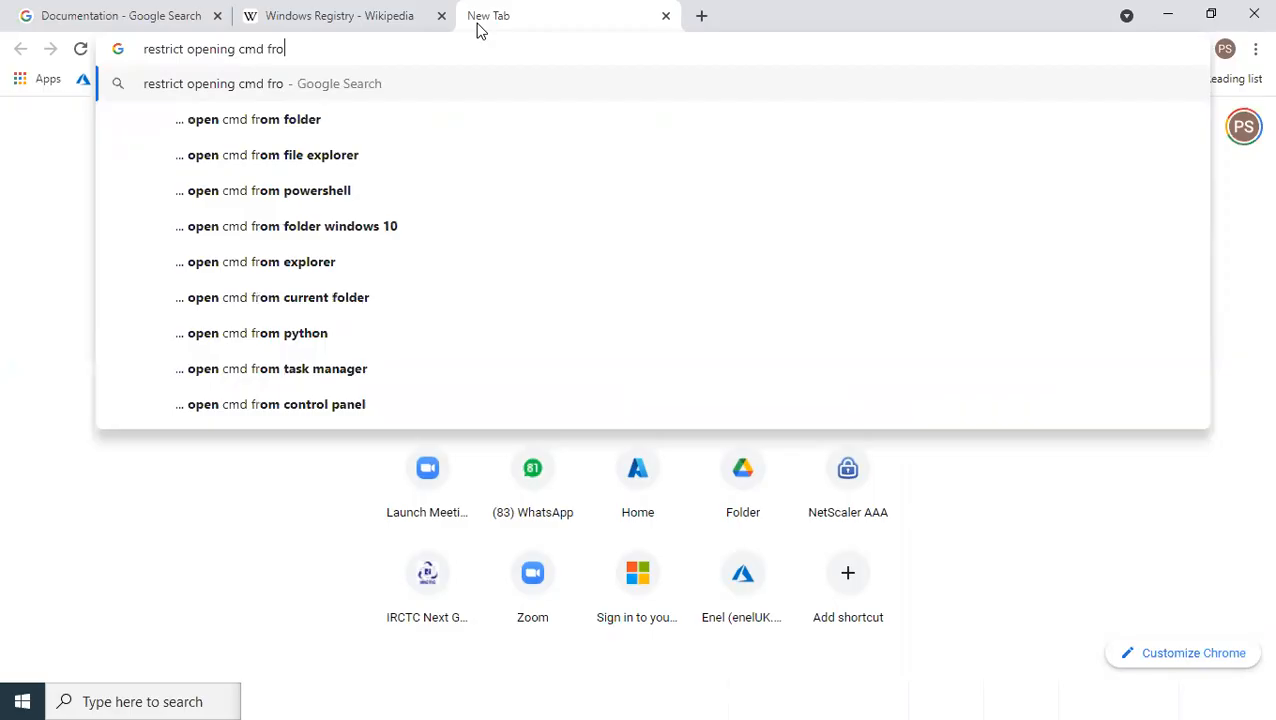
{"action": "type", "text": "m regiuster"}
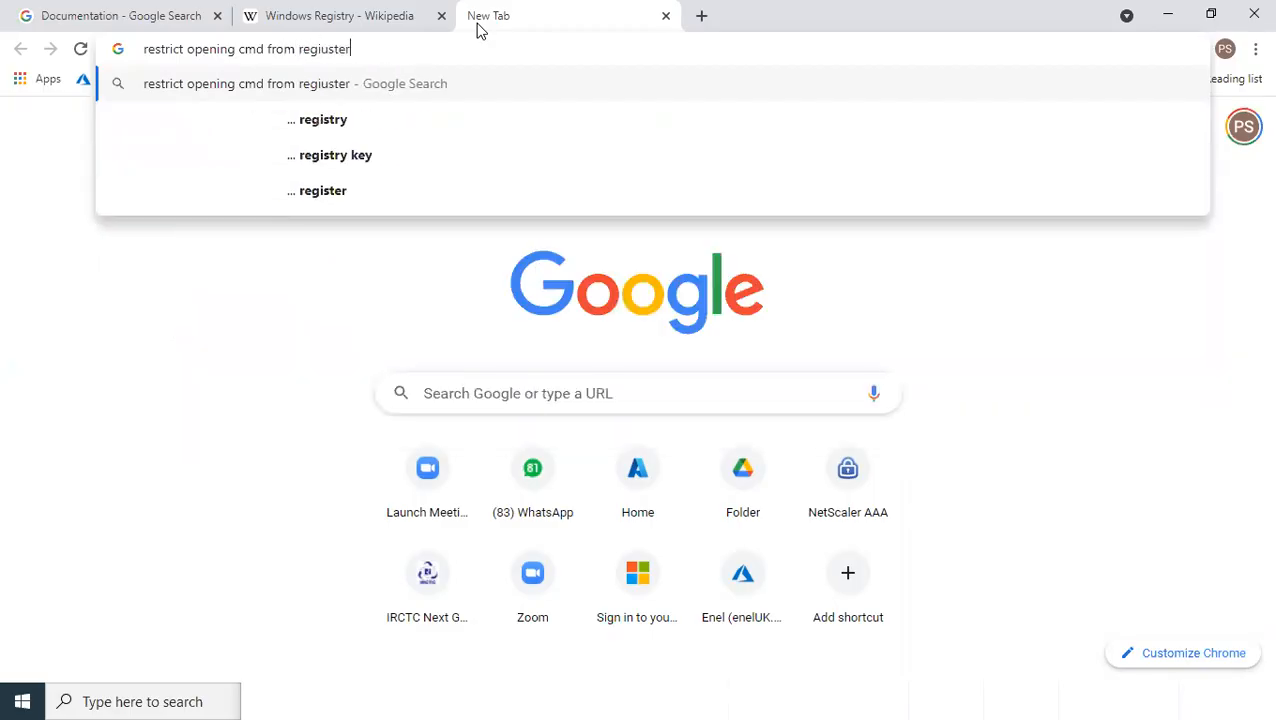
{"action": "key", "text": "Return"}
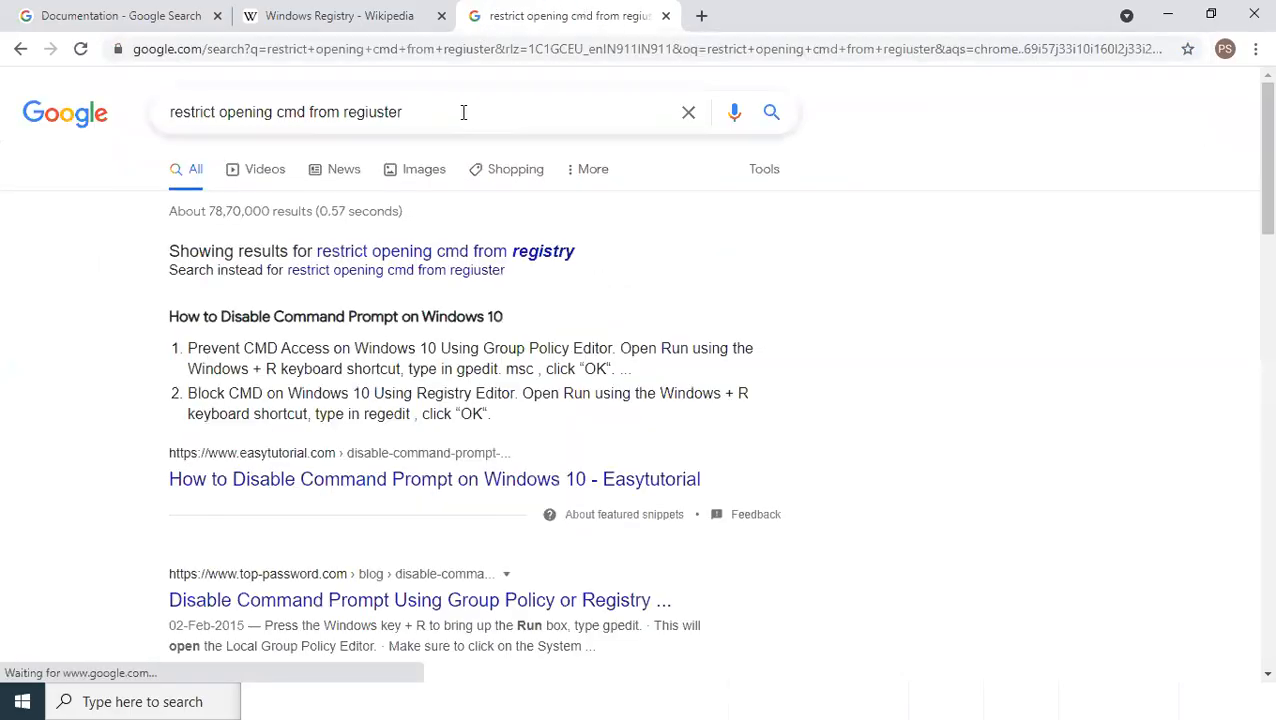
{"action": "left_click", "coordinate": [478, 252]}
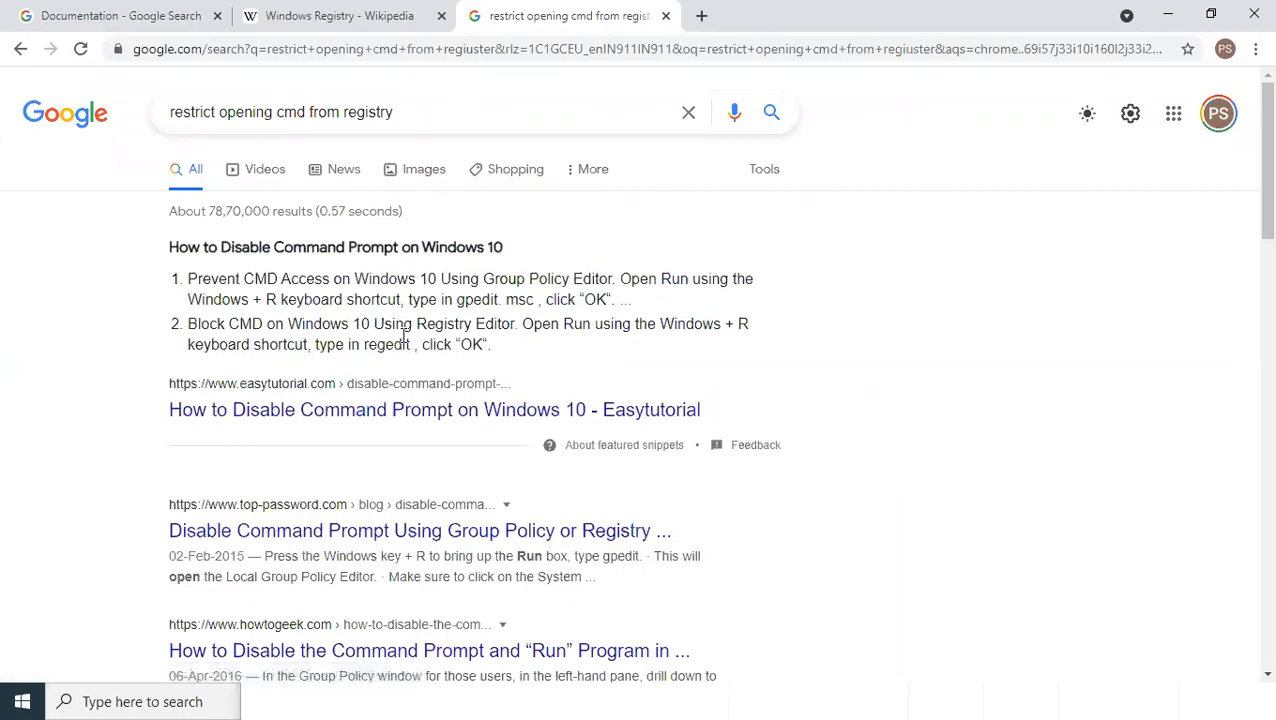
Open the Easytutorial article How to Disable Command Prompt on Windows 10 in a new tab and switch to it
{"action": "right_click", "coordinate": [316, 420]}
{"action": "left_click", "coordinate": [350, 428]}
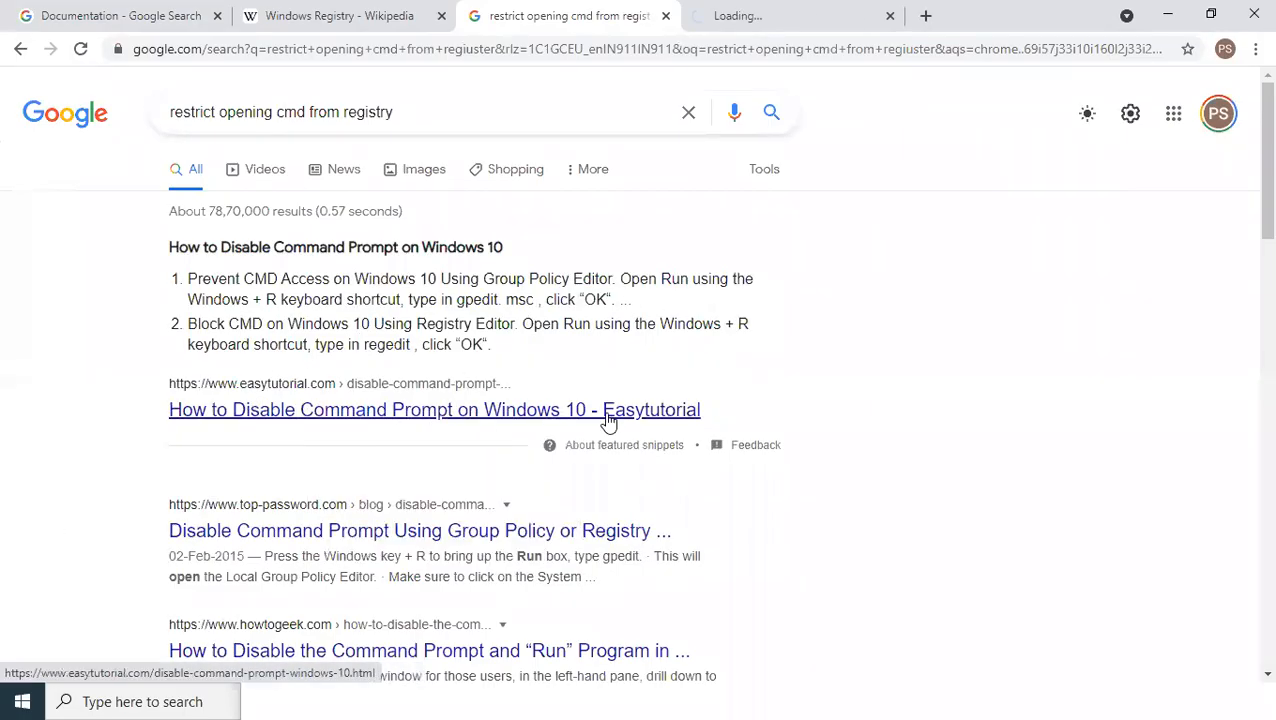
{"action": "left_click", "coordinate": [769, 26]}
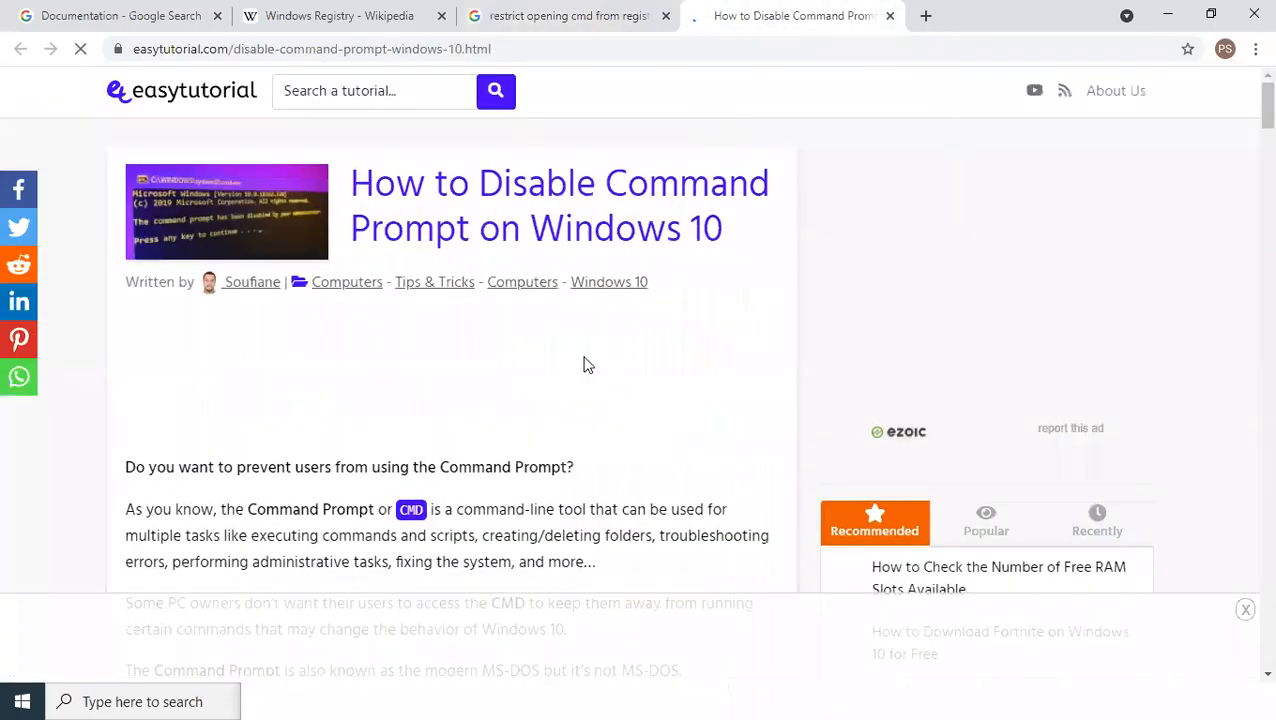
Read the article's method for preventing CMD access with the Group Policy Editor, including the policy path and the setting to enable
{"action": "scroll", "coordinate": [584, 364], "scroll_direction": "down", "scroll_amount": 3}
{"action": "scroll", "coordinate": [385, 315], "scroll_direction": "down", "scroll_amount": 5}
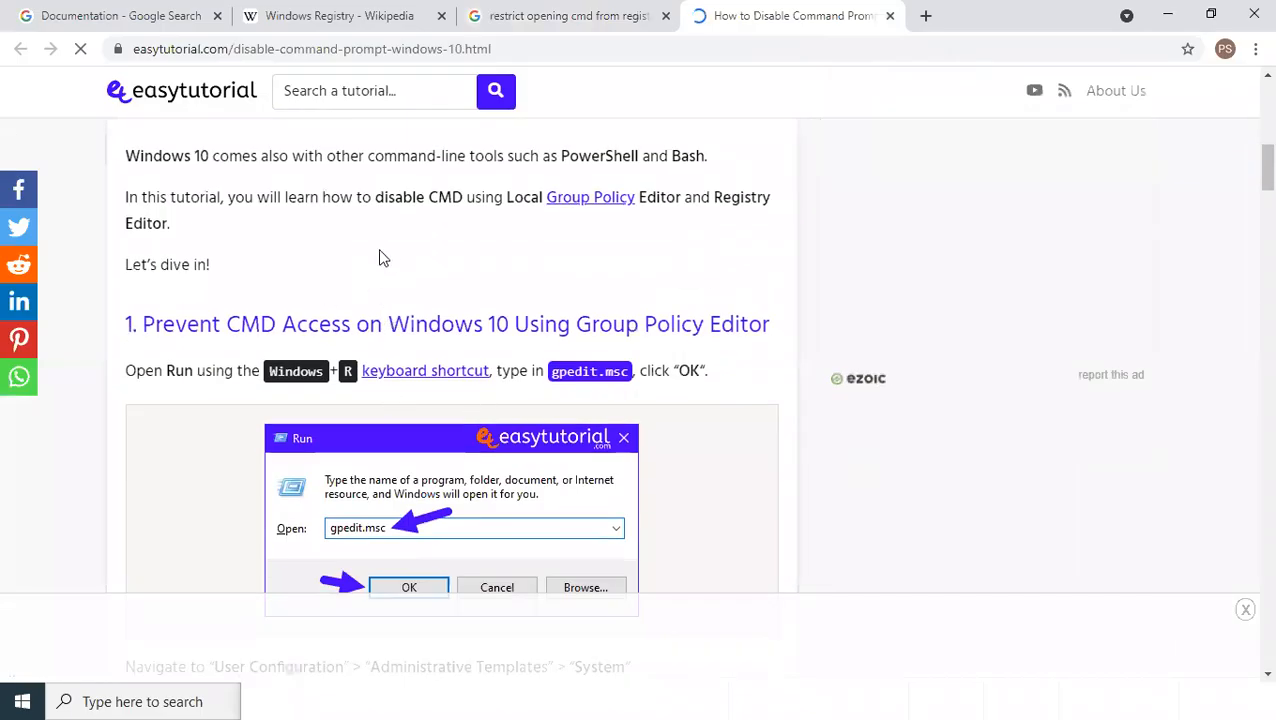
{"action": "scroll", "coordinate": [379, 258], "scroll_direction": "down", "scroll_amount": 3}
{"action": "scroll", "coordinate": [339, 363], "scroll_direction": "down", "scroll_amount": 1}
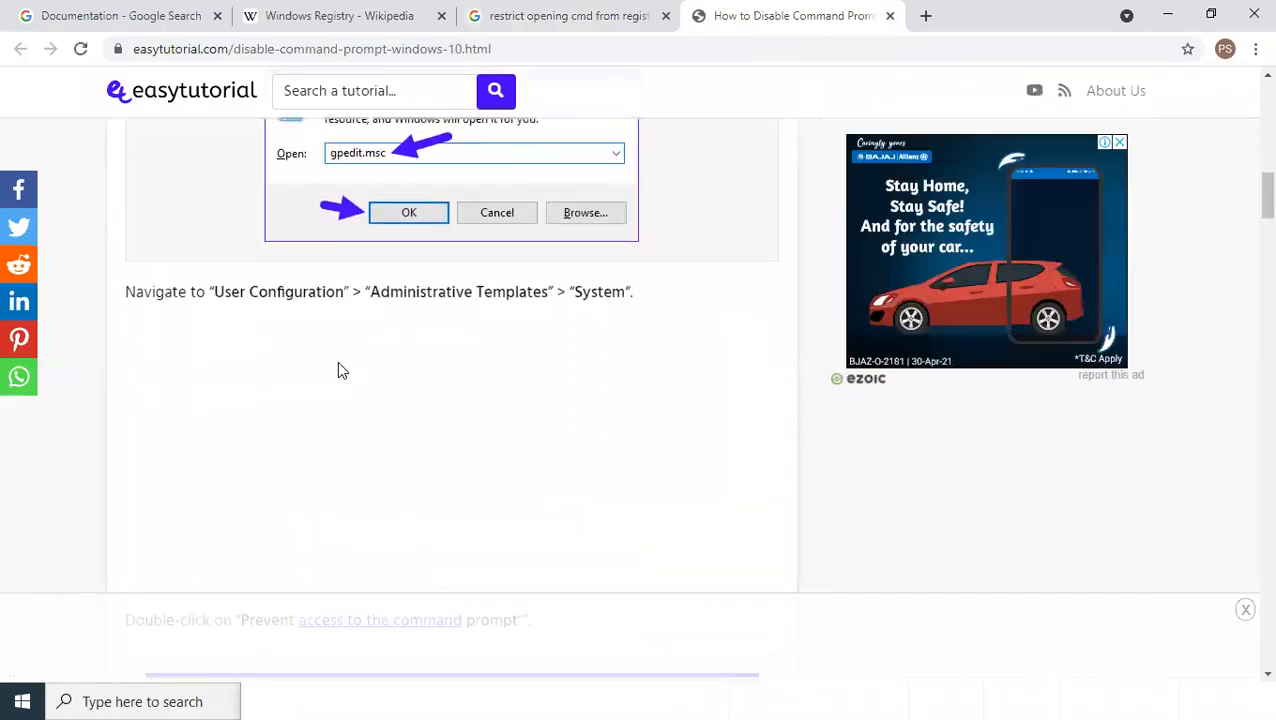
{"action": "left_click_drag", "start_coordinate": [224, 291], "coordinate": [630, 293]}
{"action": "scroll", "coordinate": [623, 300], "scroll_direction": "down", "scroll_amount": 2}
{"action": "scroll", "coordinate": [623, 300], "scroll_direction": "down", "scroll_amount": 2}
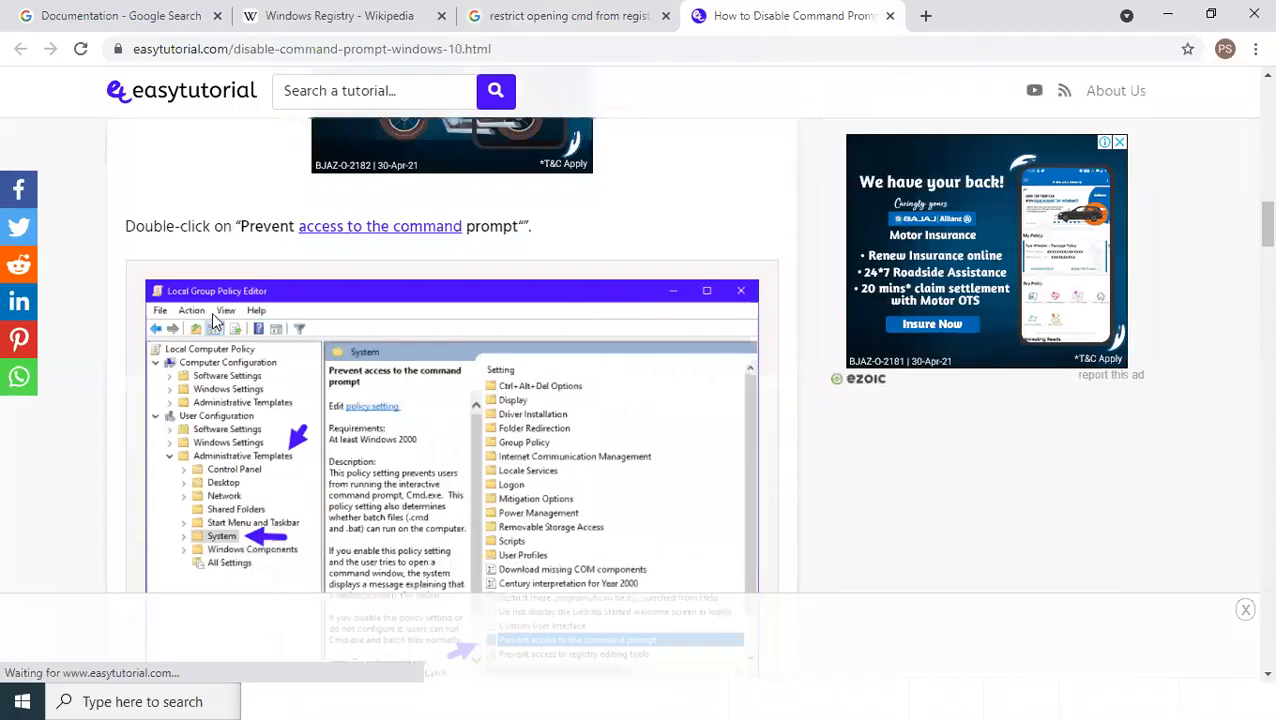
{"action": "scroll", "coordinate": [566, 265], "scroll_direction": "down", "scroll_amount": 4}
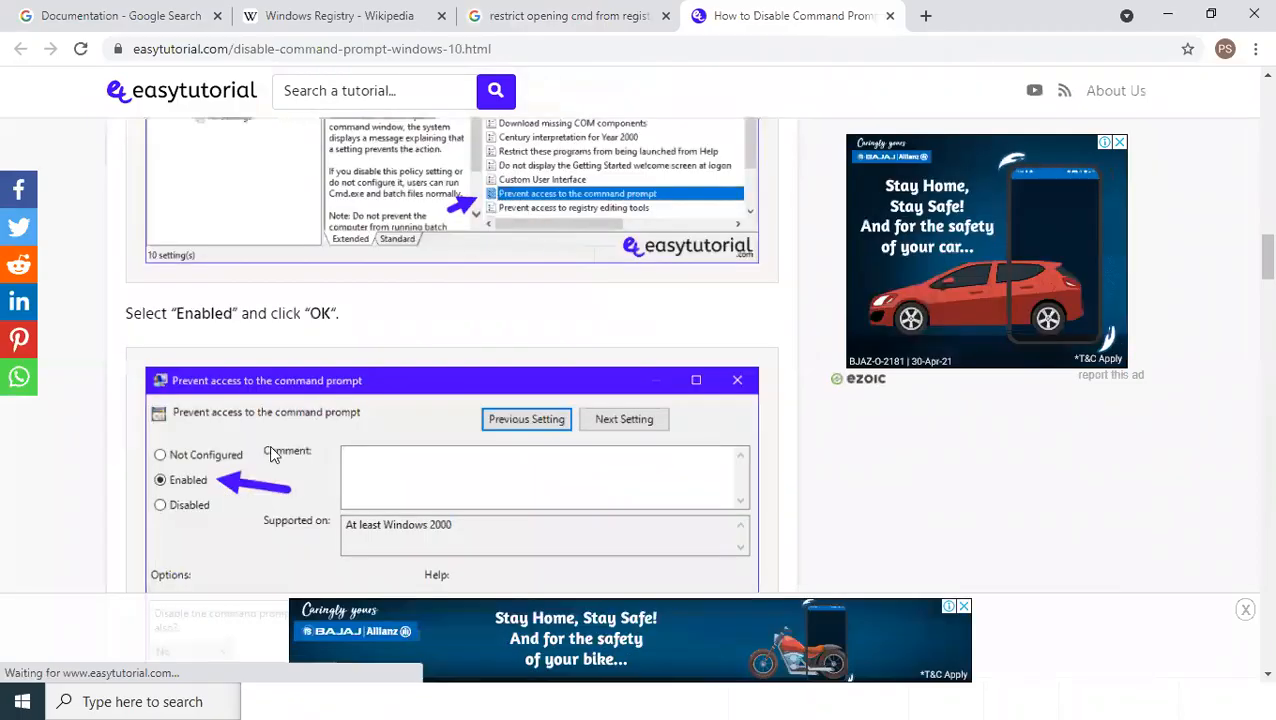
{"action": "scroll", "coordinate": [205, 441], "scroll_direction": "down", "scroll_amount": 1}
{"action": "scroll", "coordinate": [197, 401], "scroll_direction": "down", "scroll_amount": 3}
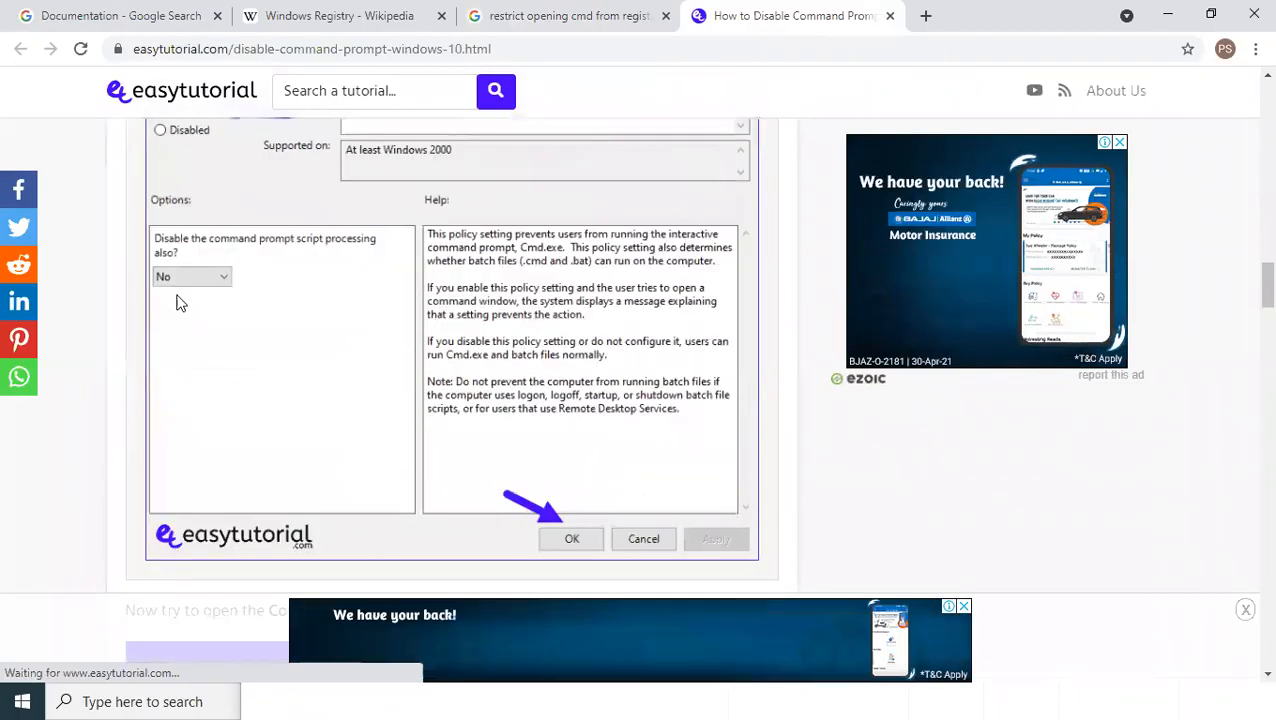
{"action": "scroll", "coordinate": [214, 293], "scroll_direction": "down", "scroll_amount": 3}
{"action": "scroll", "coordinate": [242, 308], "scroll_direction": "down", "scroll_amount": 3}
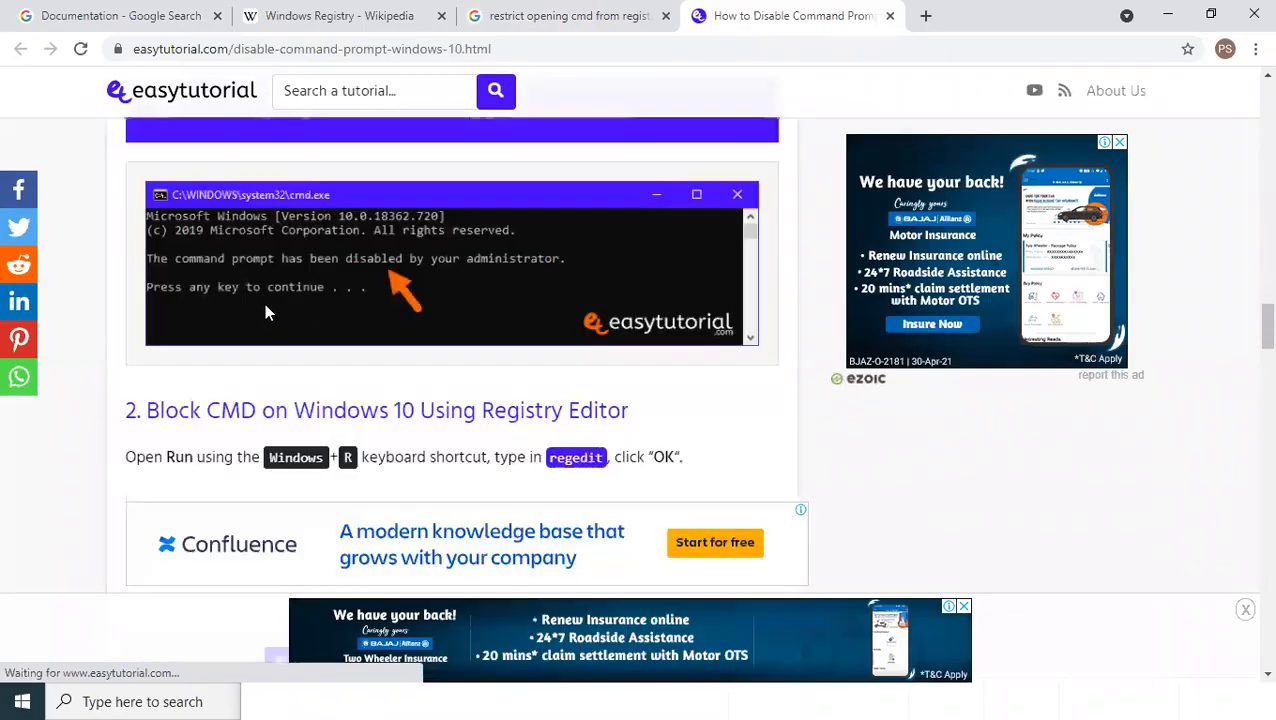
Read the article's method for blocking CMD with Registry Editor, including the key path and the DisableCMD value
{"action": "scroll", "coordinate": [276, 292], "scroll_direction": "down", "scroll_amount": 4}
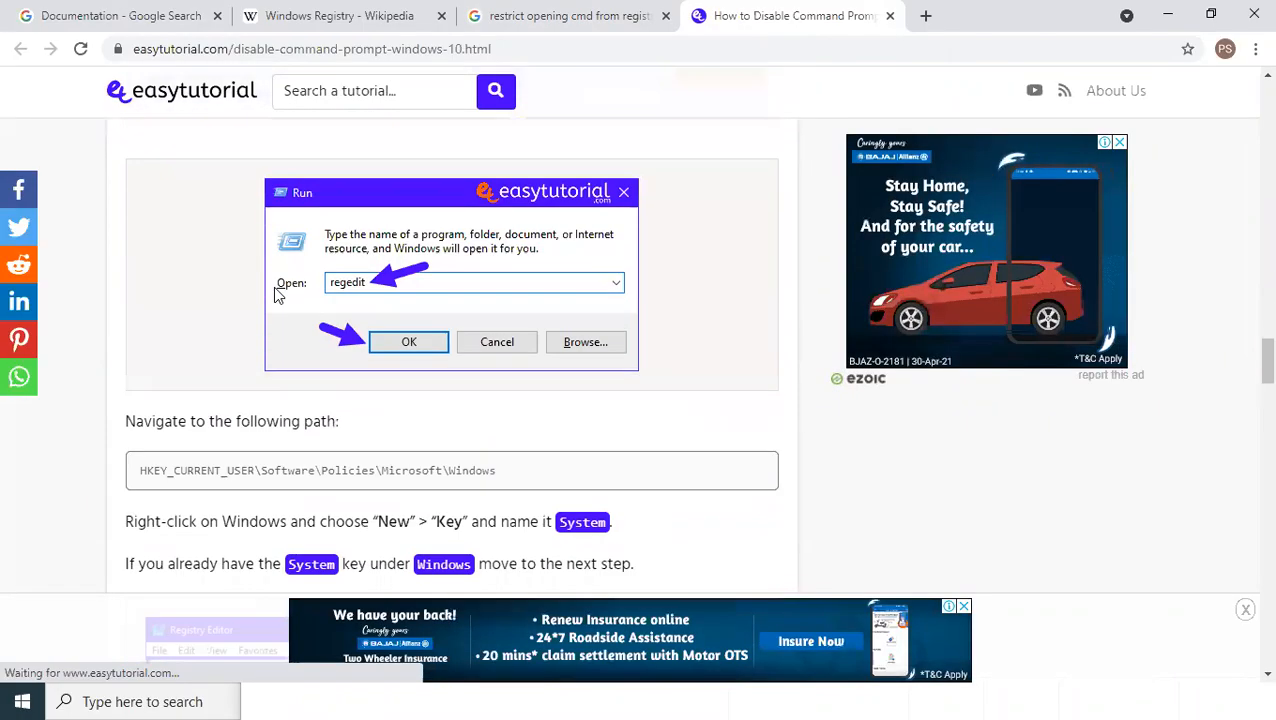
{"action": "scroll", "coordinate": [276, 293], "scroll_direction": "down", "scroll_amount": 2}
{"action": "left_click_drag", "start_coordinate": [152, 283], "coordinate": [515, 283]}
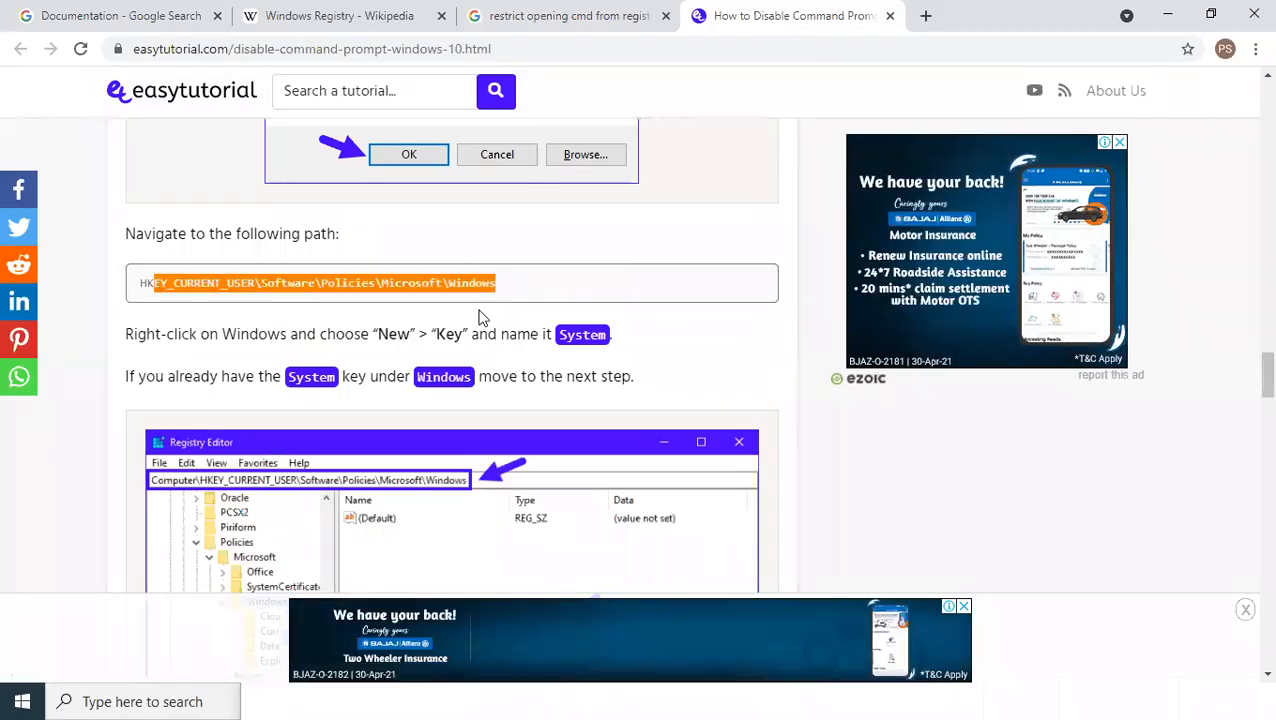
{"action": "scroll", "coordinate": [480, 311], "scroll_direction": "down", "scroll_amount": 3}
{"action": "scroll", "coordinate": [480, 311], "scroll_direction": "down", "scroll_amount": 1}
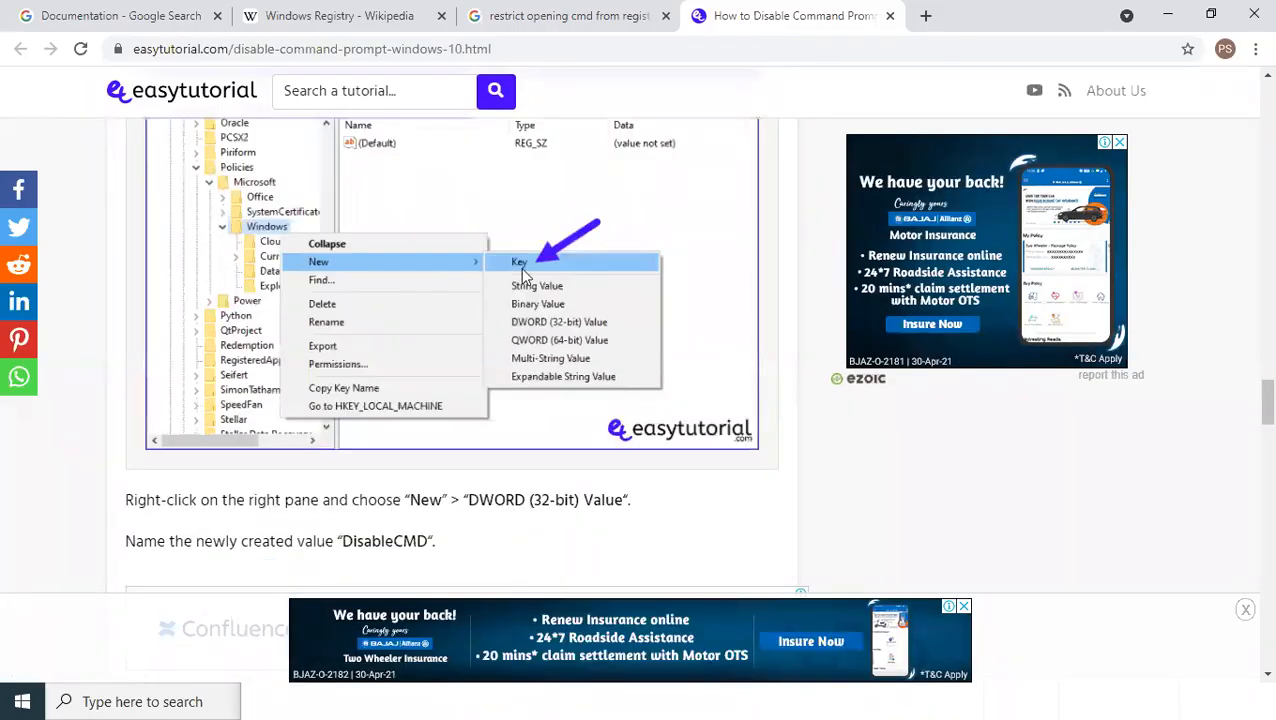
{"action": "scroll", "coordinate": [563, 283], "scroll_direction": "down", "scroll_amount": 1}
{"action": "scroll", "coordinate": [563, 283], "scroll_direction": "down", "scroll_amount": 4}
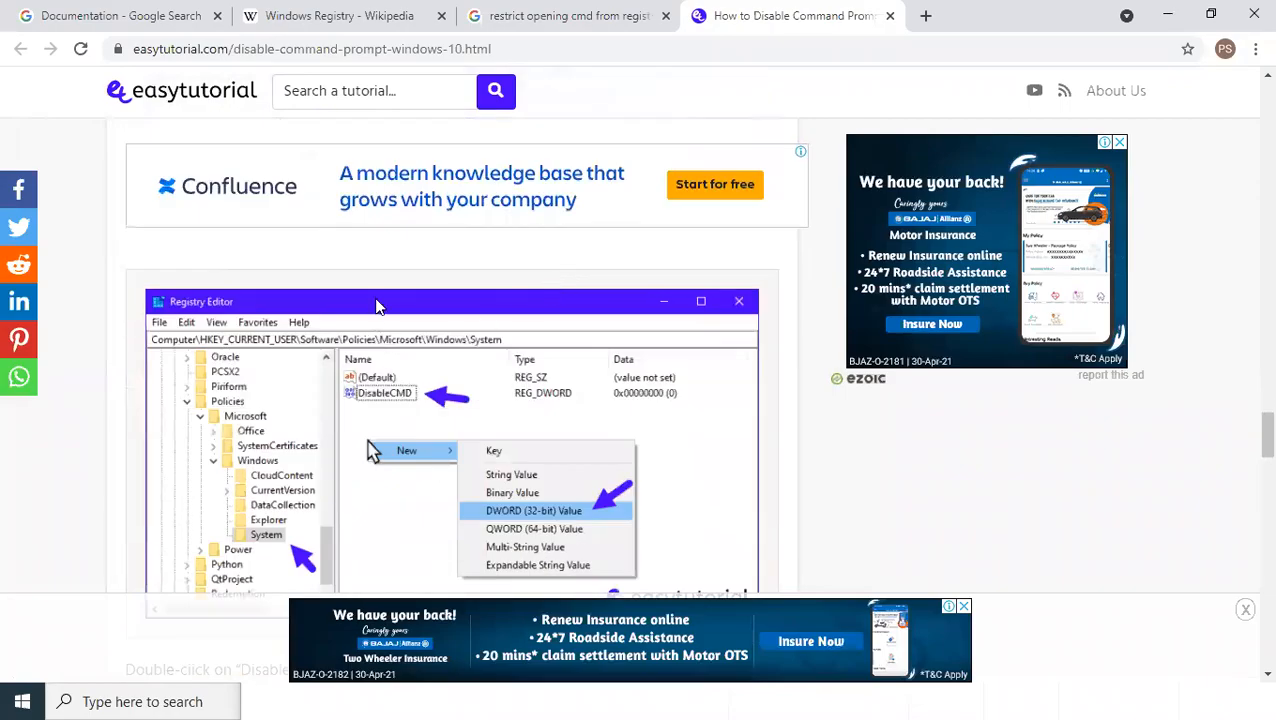
{"action": "scroll", "coordinate": [429, 285], "scroll_direction": "down", "scroll_amount": 1}
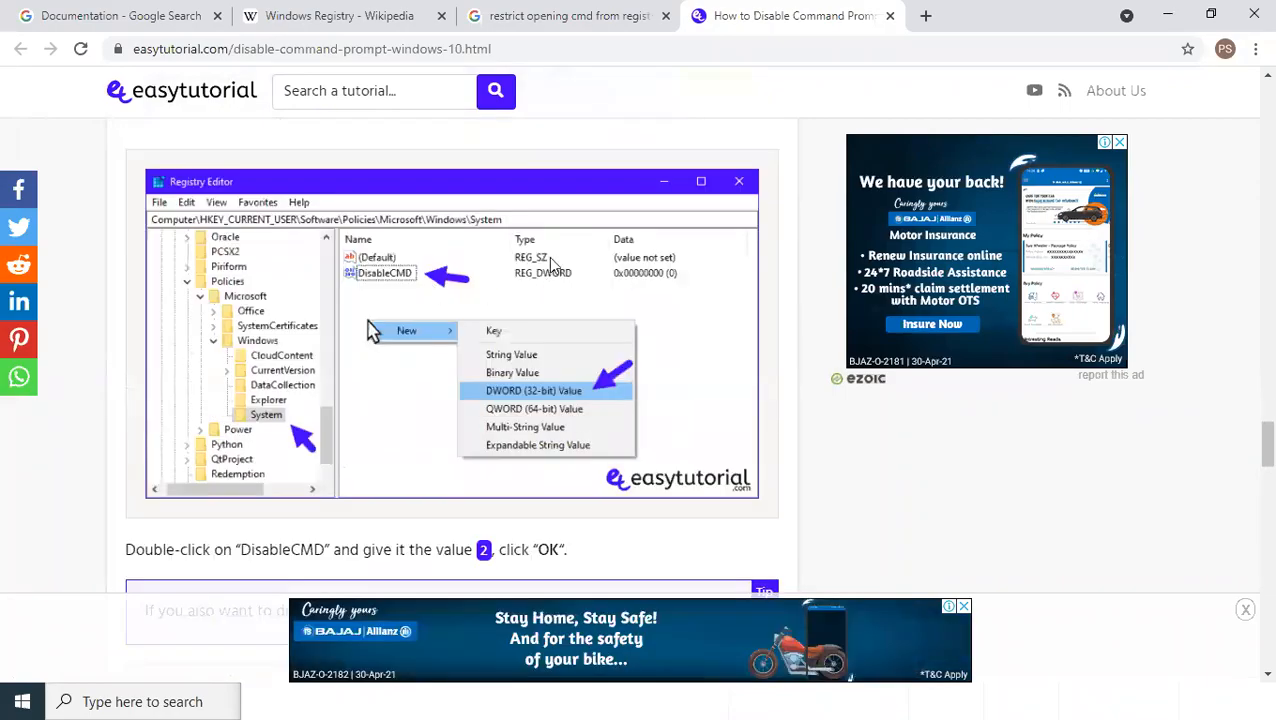
{"action": "scroll", "coordinate": [540, 245], "scroll_direction": "down", "scroll_amount": 2}
{"action": "scroll", "coordinate": [527, 228], "scroll_direction": "down", "scroll_amount": 4}
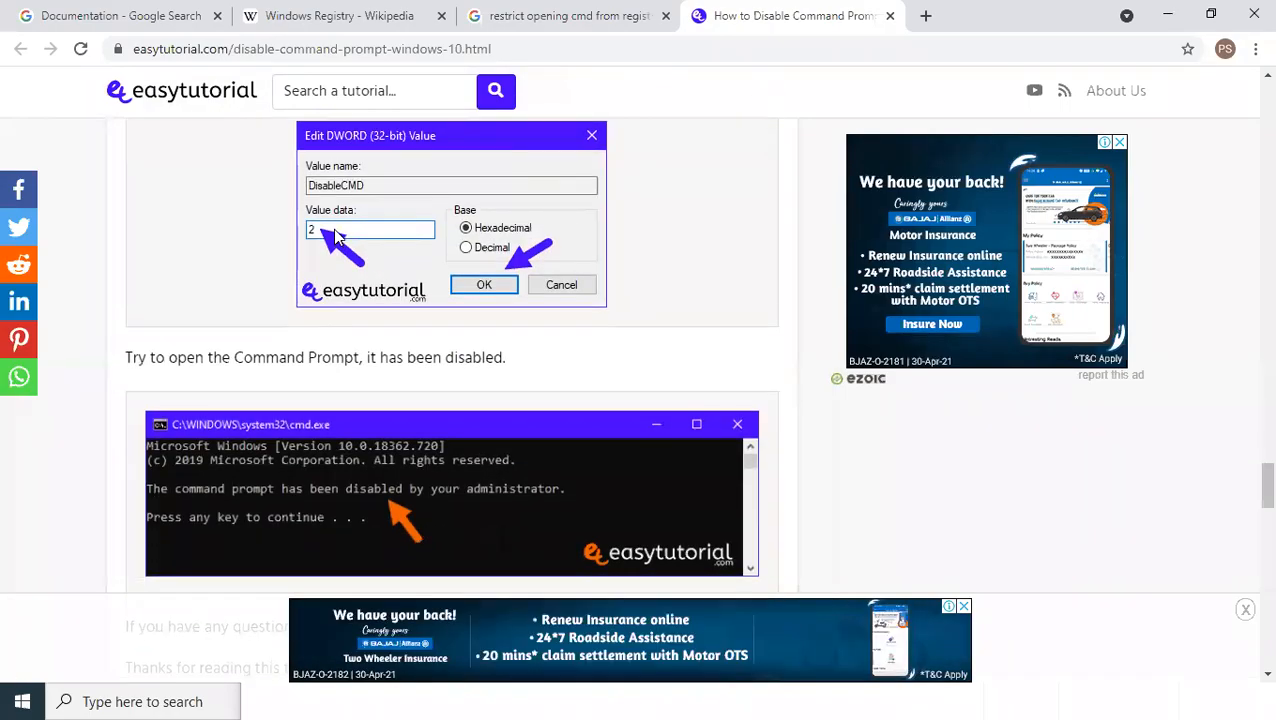
{"action": "scroll", "coordinate": [369, 228], "scroll_direction": "down", "scroll_amount": 3}
{"action": "scroll", "coordinate": [239, 314], "scroll_direction": "up", "scroll_amount": 1}
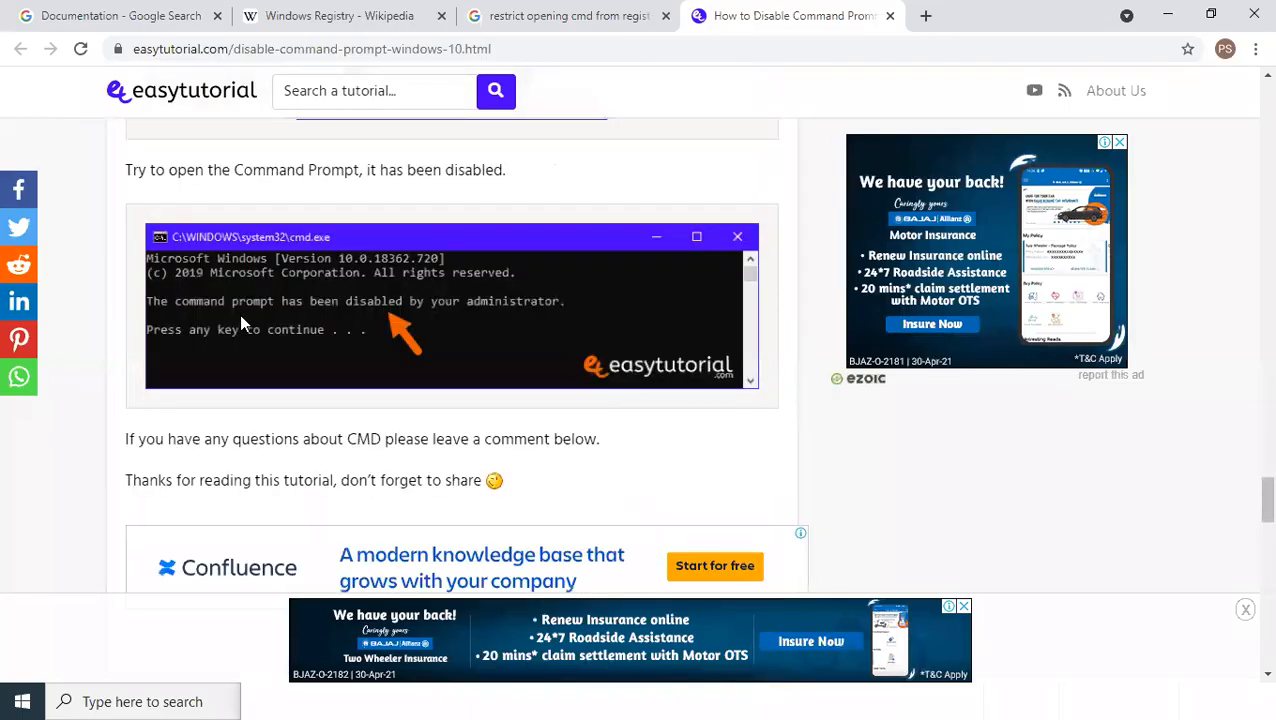
Open Command Prompt and list the contents of the current folder with dir
{"action": "left_click", "coordinate": [5, 698]}
{"action": "type", "text": "cmd"}
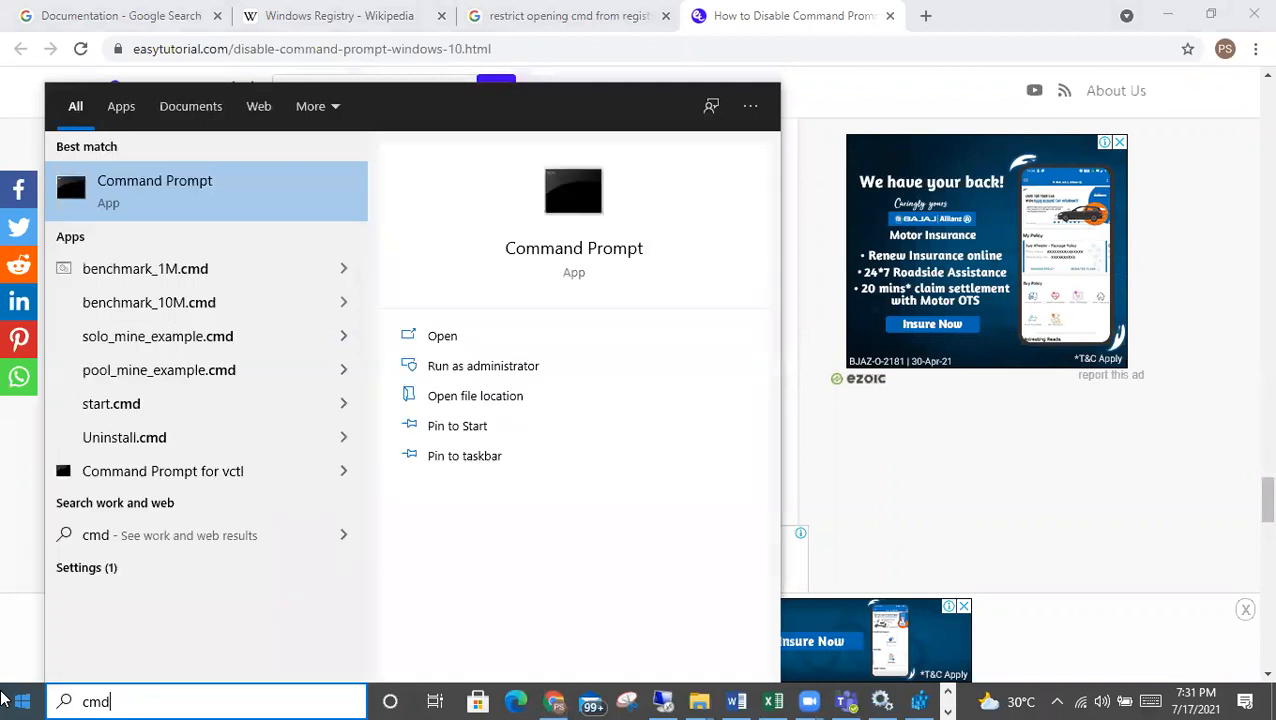
{"action": "key", "text": "Return"}
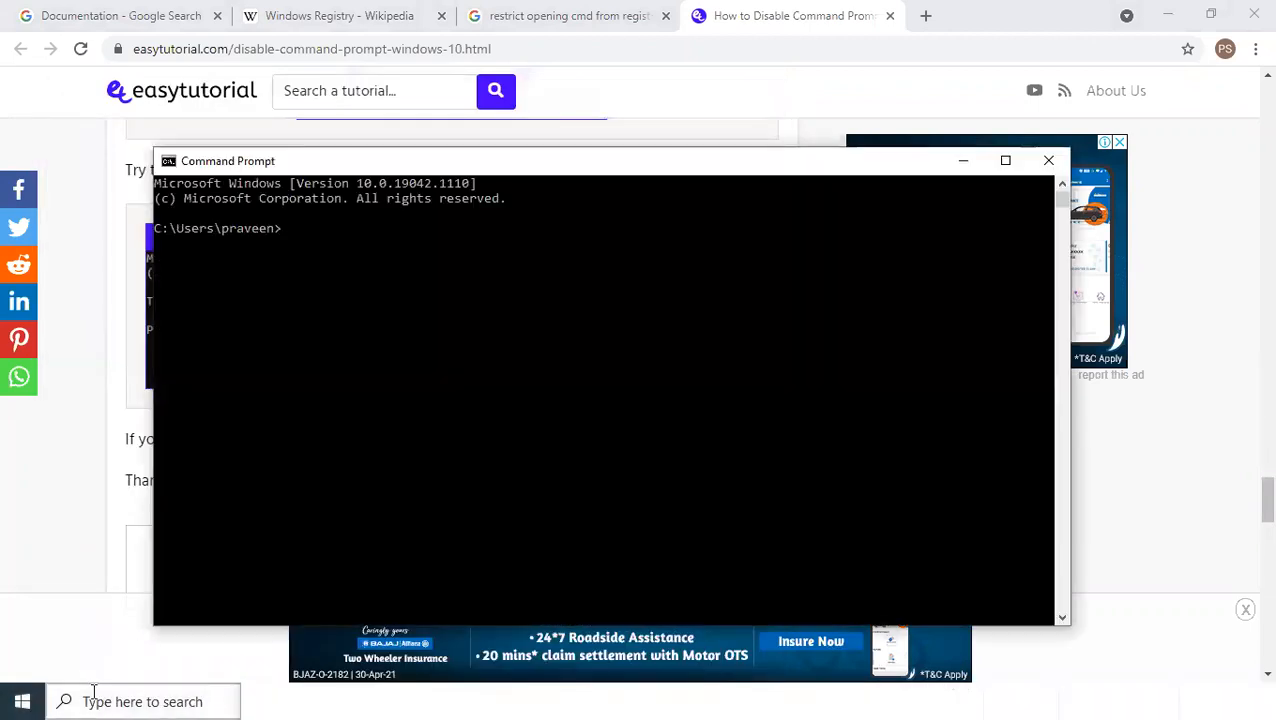
{"action": "type", "text": "dir"}
{"action": "key", "text": "Return"}
{"action": "key", "text": "Return"}
{"action": "key", "text": "Return"}
Clear the Command Prompt screen with cls and minimize its window
{"action": "type", "text": "cl"}
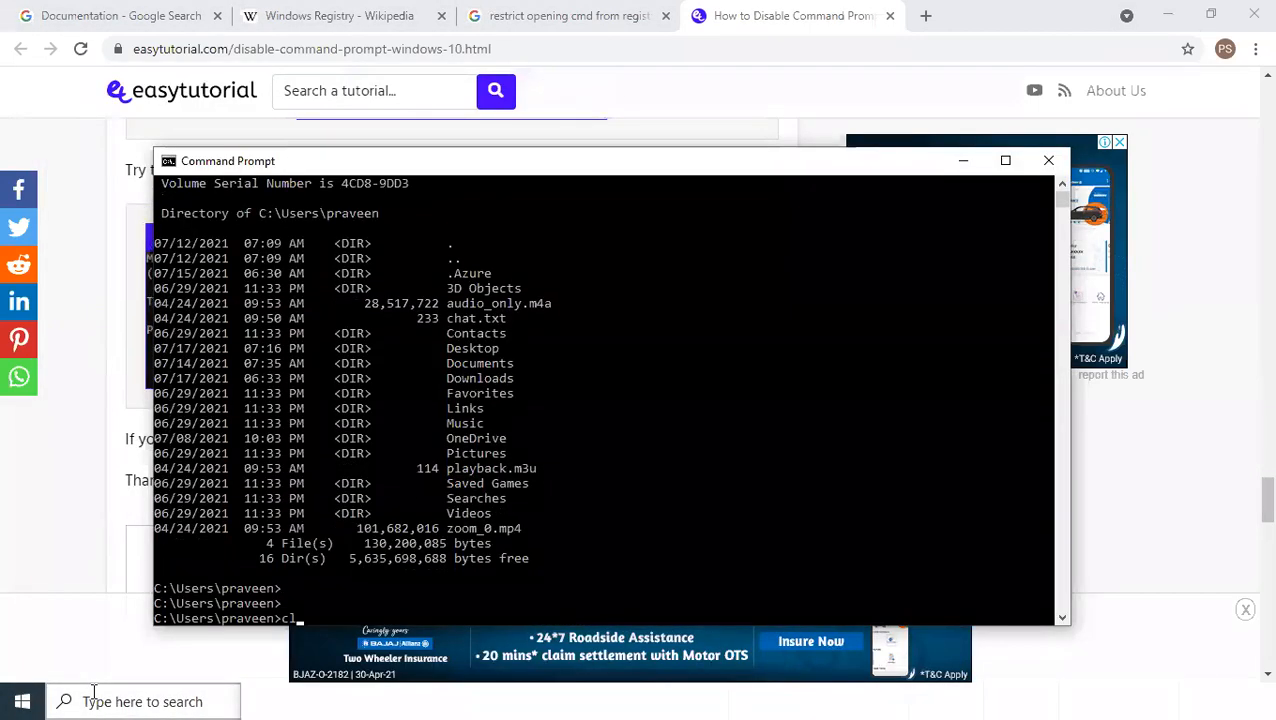
{"action": "type", "text": "s"}
{"action": "key", "text": "Return"}
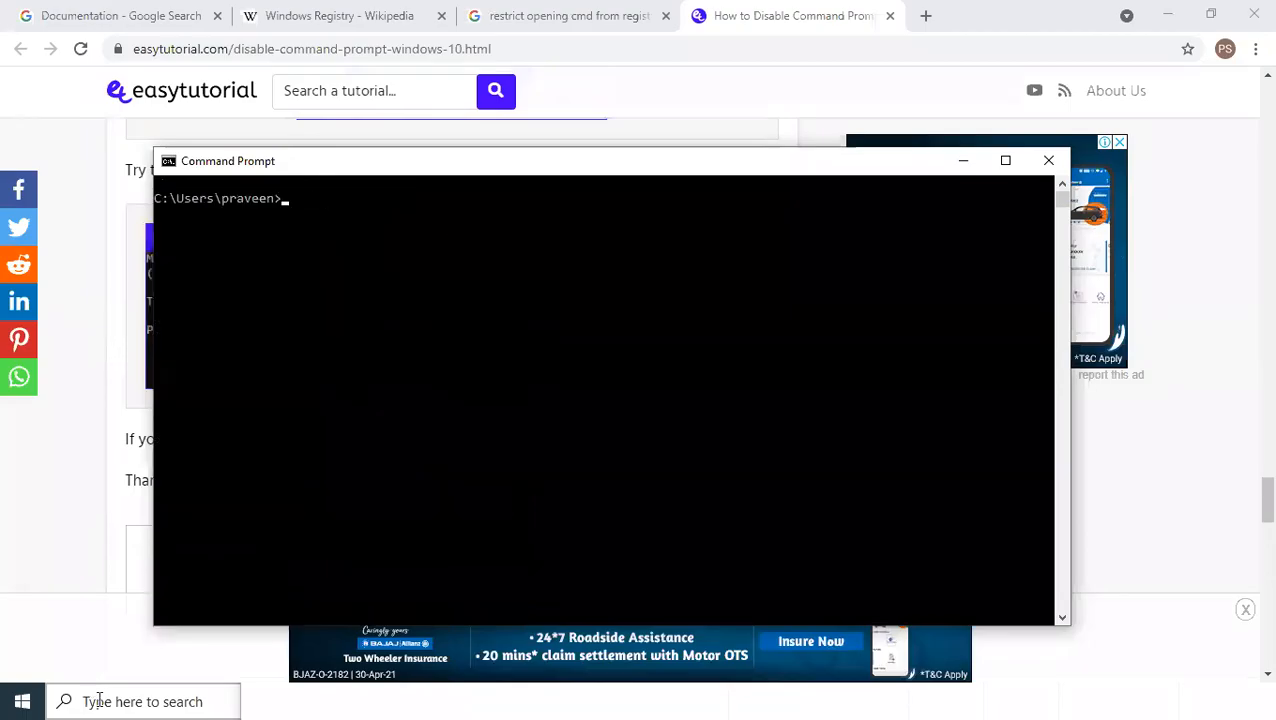
{"action": "left_click", "coordinate": [962, 161]}
Return to the article's Group Policy method and open the Local Group Policy Editor by running gpedit.msc
{"action": "scroll", "coordinate": [451, 321], "scroll_direction": "up", "scroll_amount": 15}
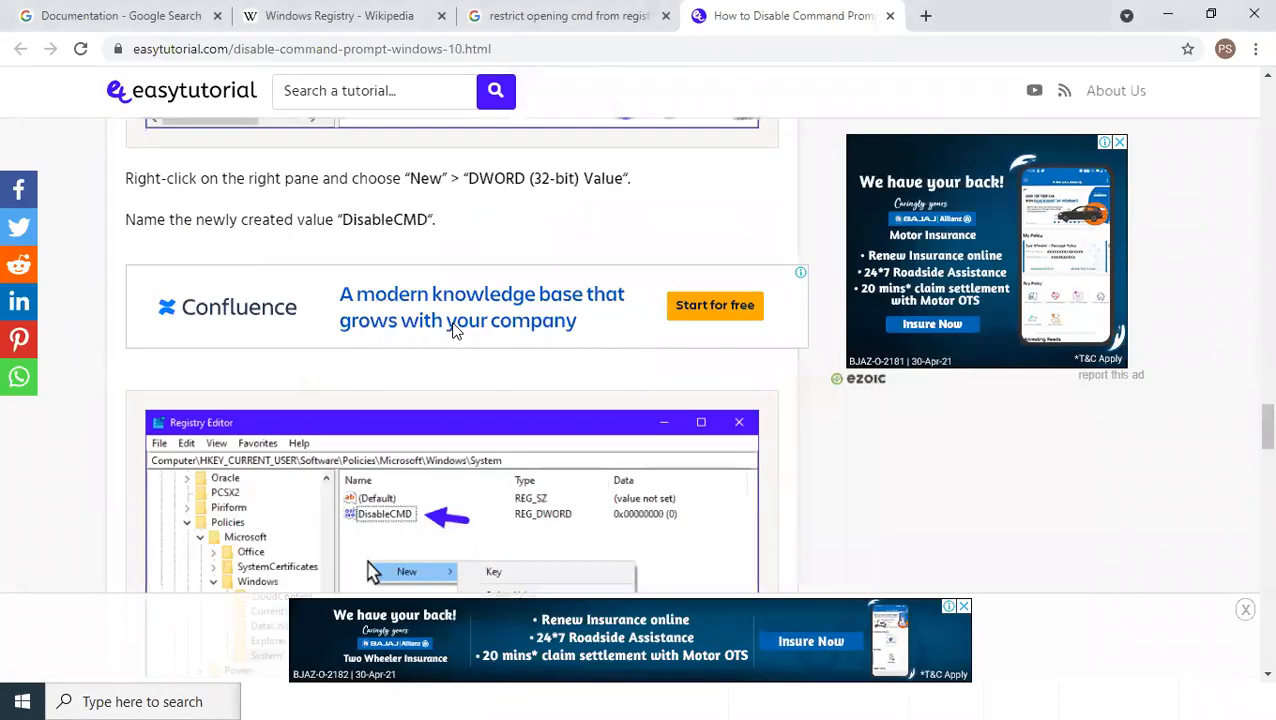
{"action": "scroll", "coordinate": [453, 331], "scroll_direction": "up", "scroll_amount": 5}
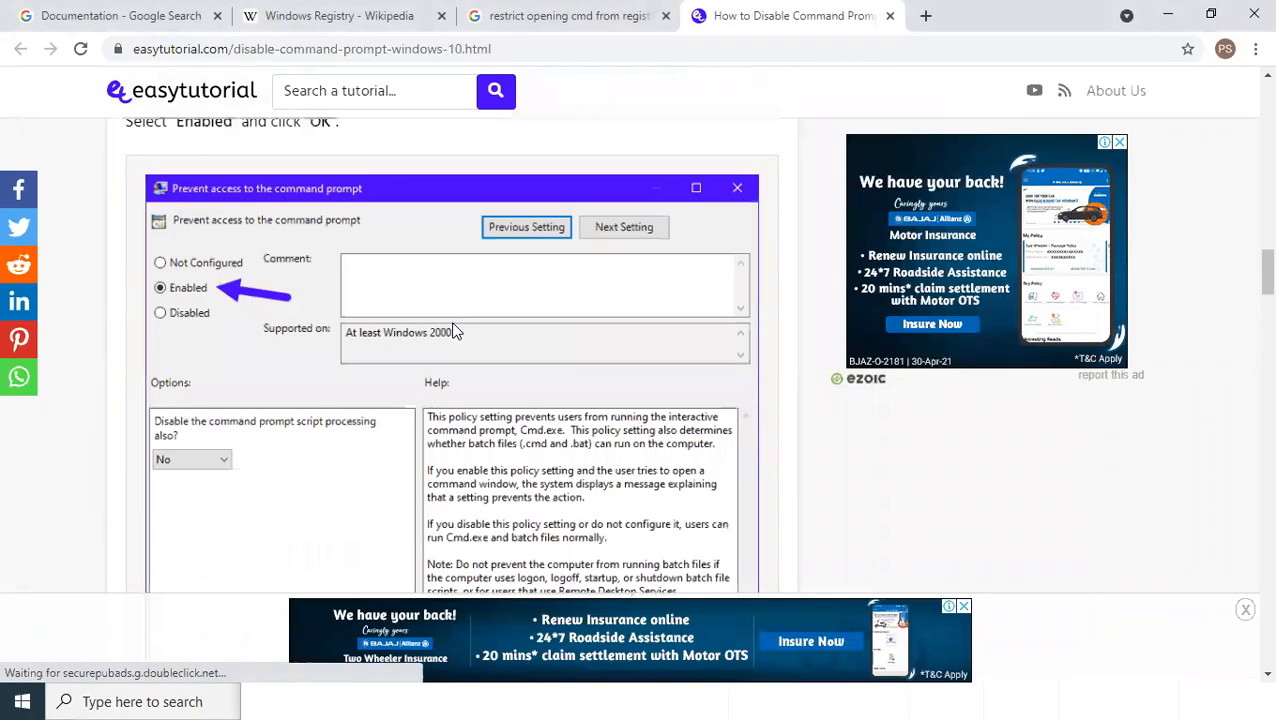
{"action": "scroll", "coordinate": [455, 331], "scroll_direction": "up", "scroll_amount": 5}
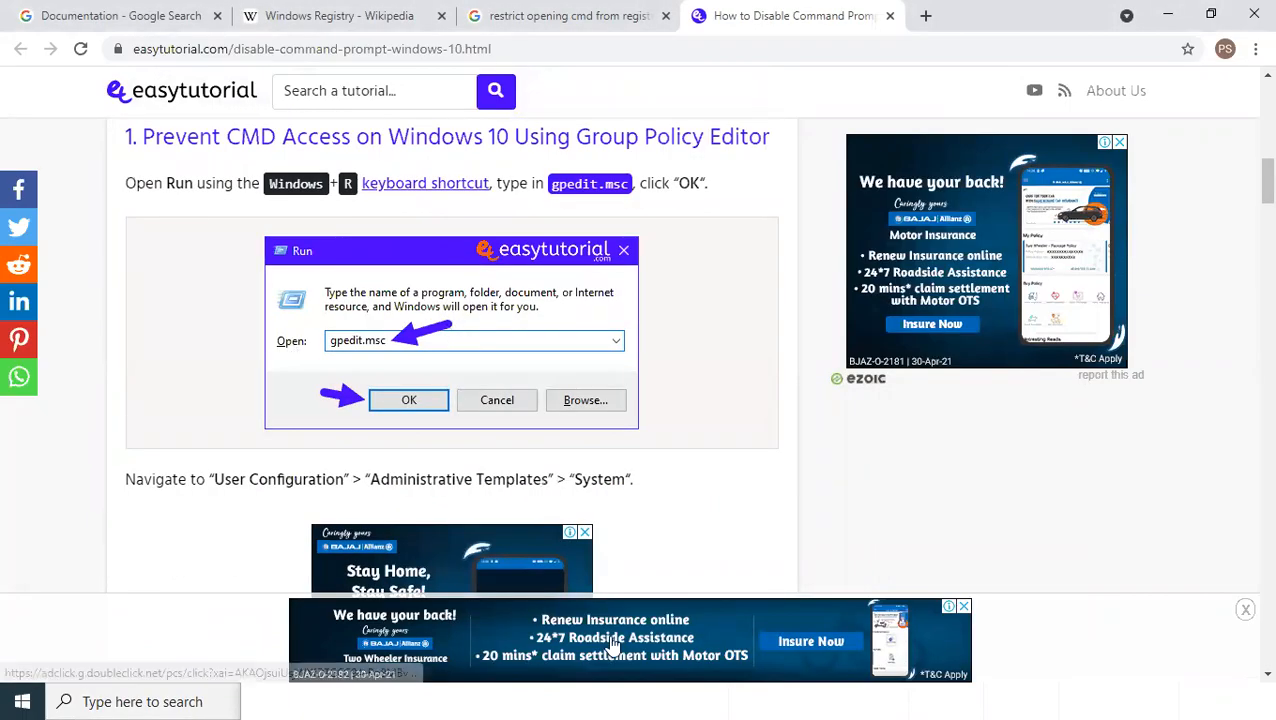
{"action": "key", "text": "super+r"}
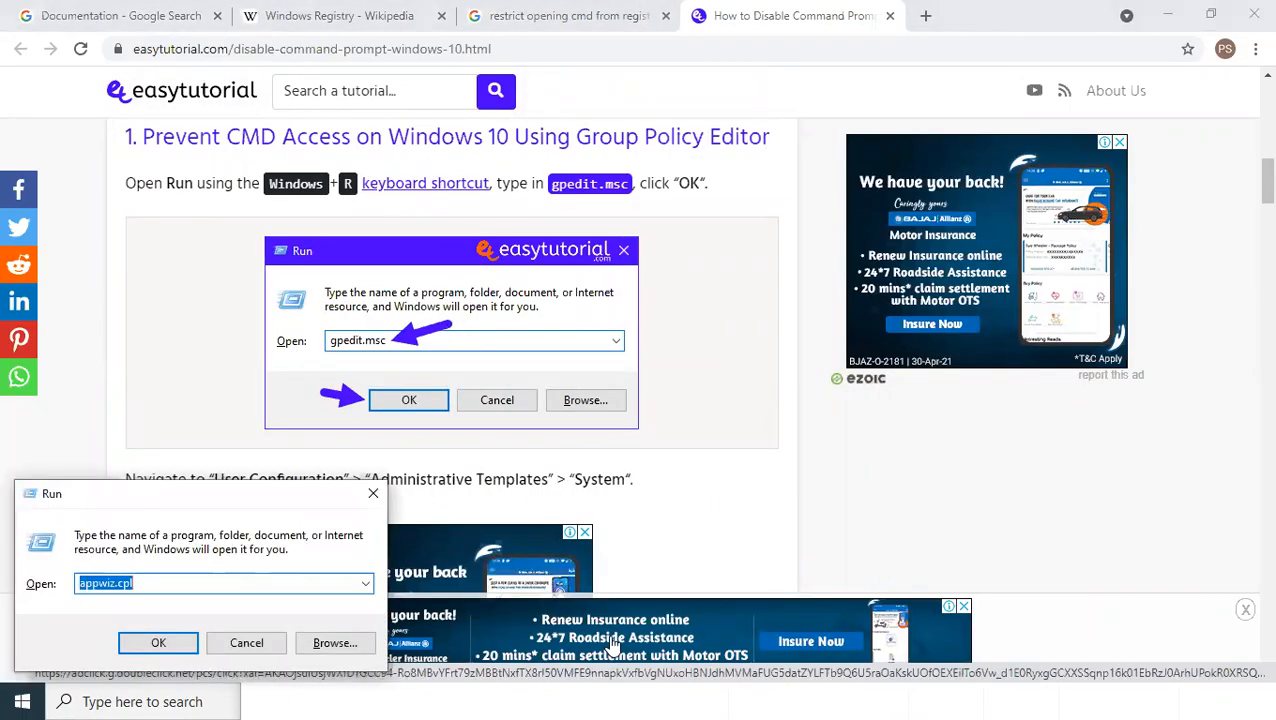
{"action": "type", "text": "gpedit.msc"}
{"action": "key", "text": "Return"}
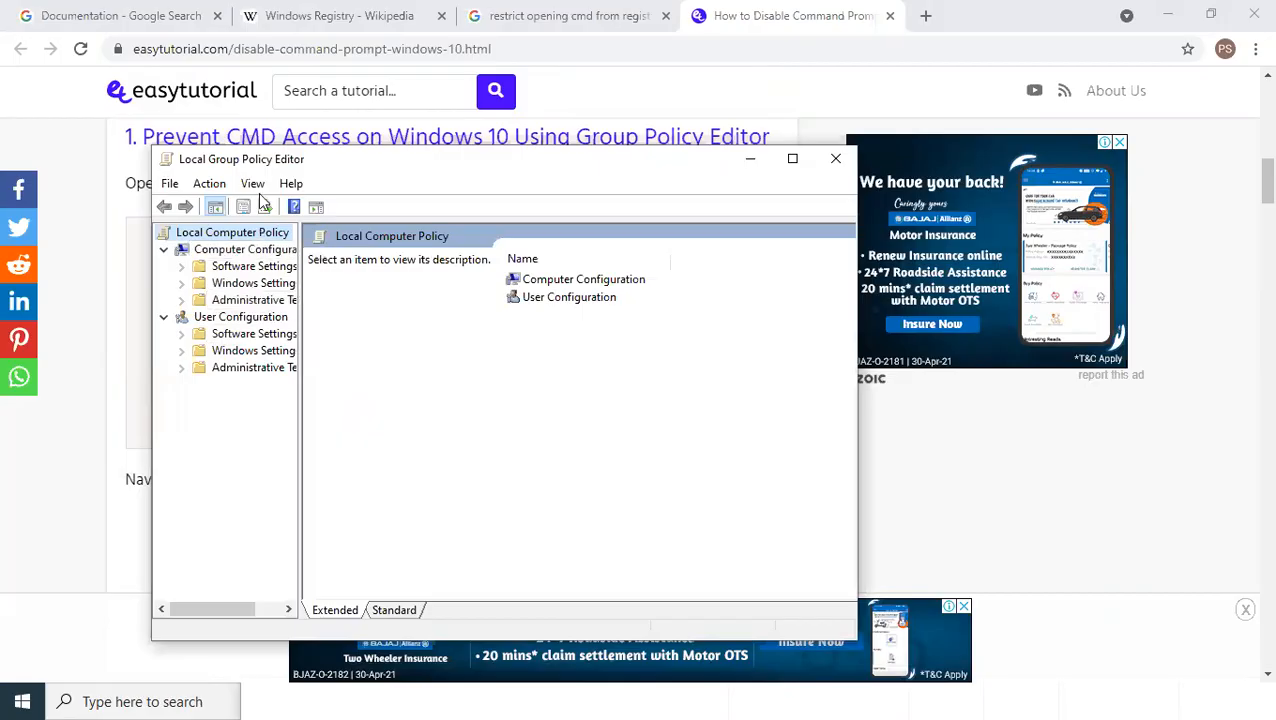
Maximize the Local Group Policy Editor window and widen its console tree to show the full folder names
{"action": "left_click_drag", "start_coordinate": [260, 172], "coordinate": [768, 176]}
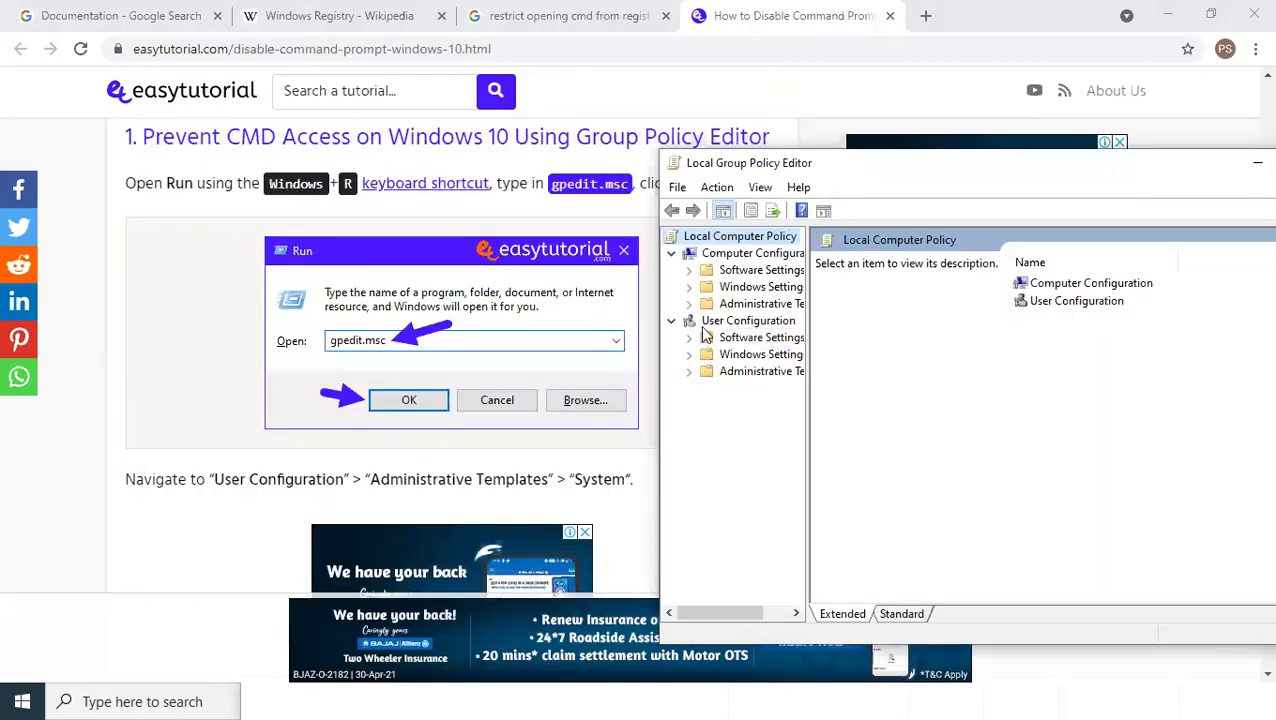
{"action": "double_click", "coordinate": [880, 170]}
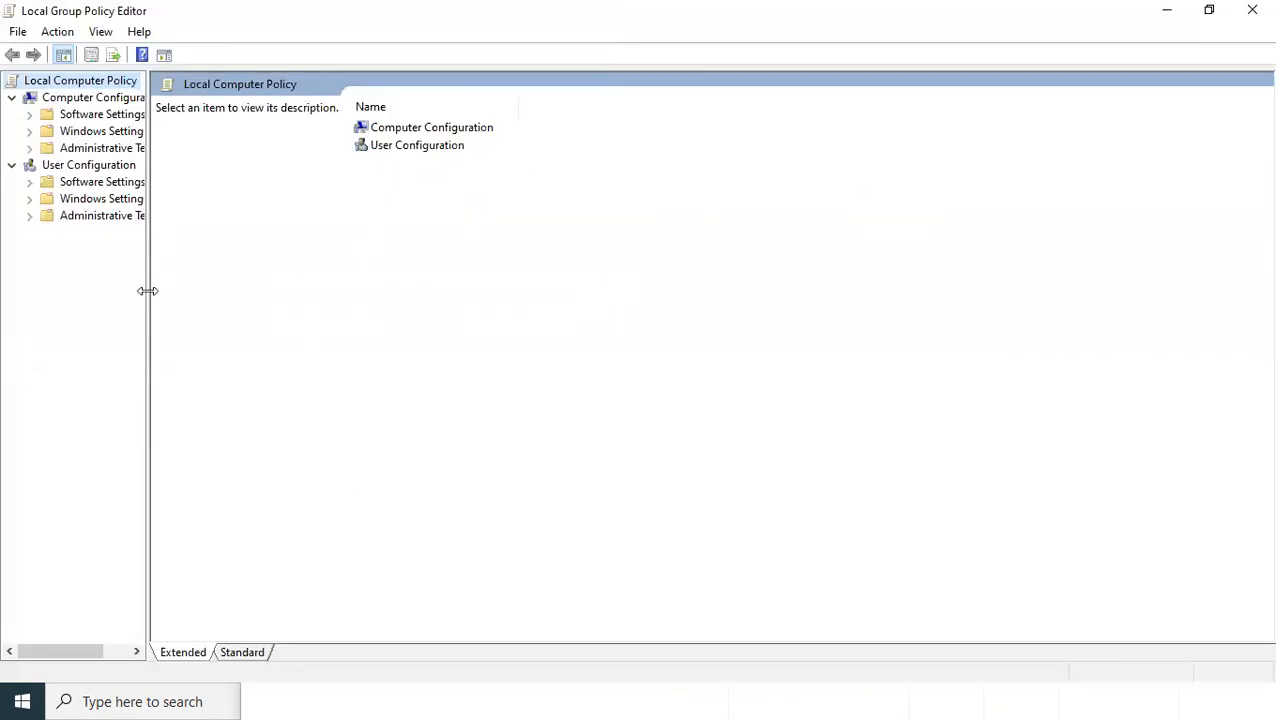
{"action": "left_click_drag", "start_coordinate": [147, 290], "coordinate": [880, 285]}
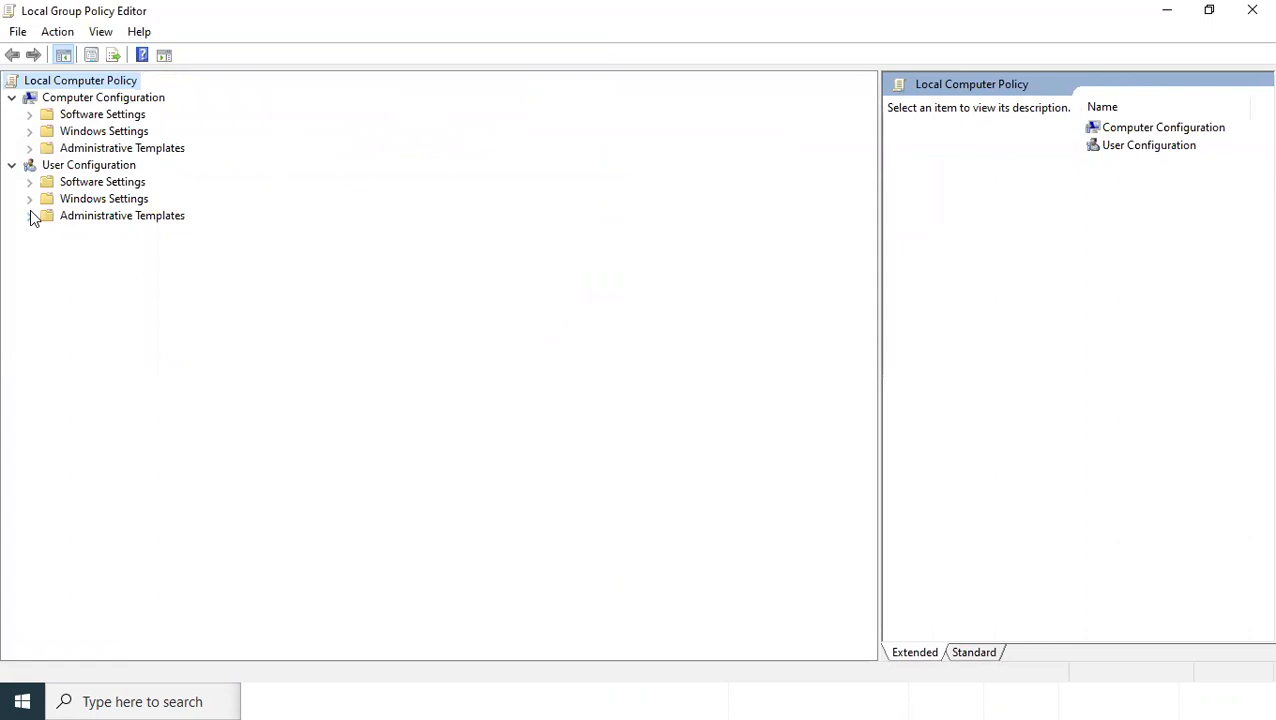
Check the article's policy path and expand Administrative Templates and its System folder under User Configuration in the Local Group Policy Editor
{"action": "key", "text": "alt+Tab"}
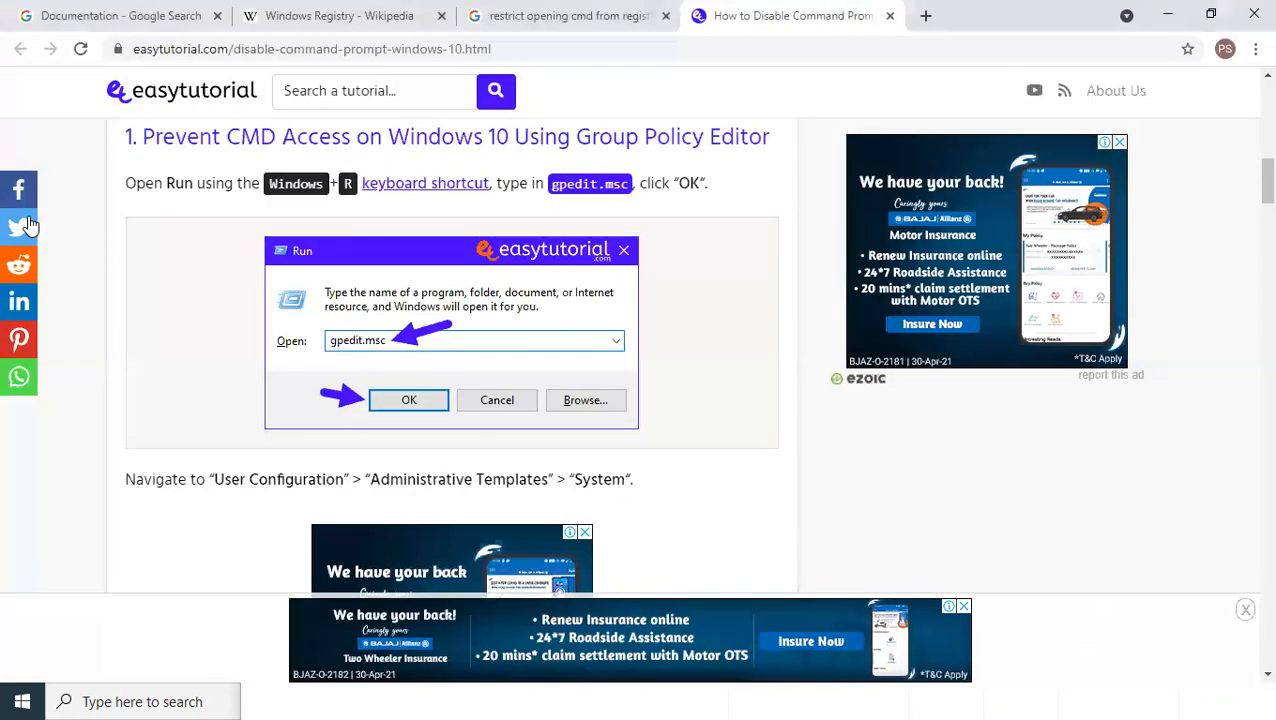
{"action": "key", "text": "alt+Tab"}
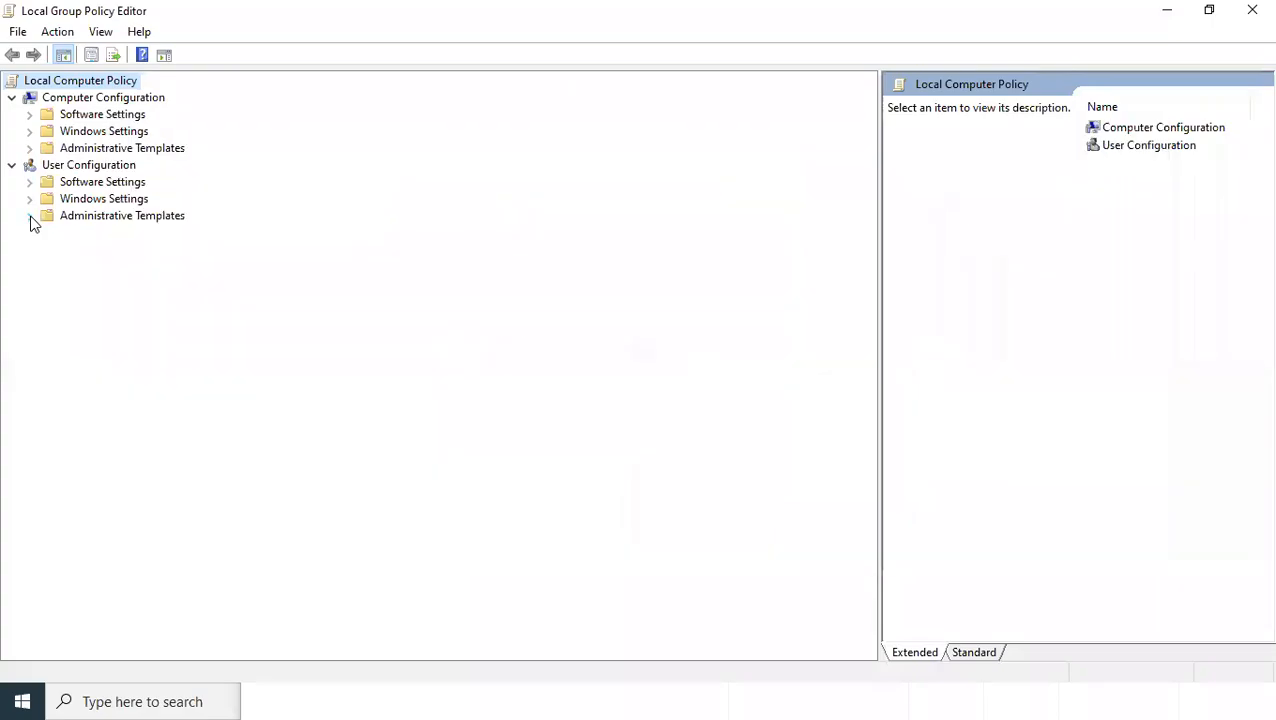
{"action": "left_click", "coordinate": [29, 217]}
{"action": "left_click", "coordinate": [48, 334]}
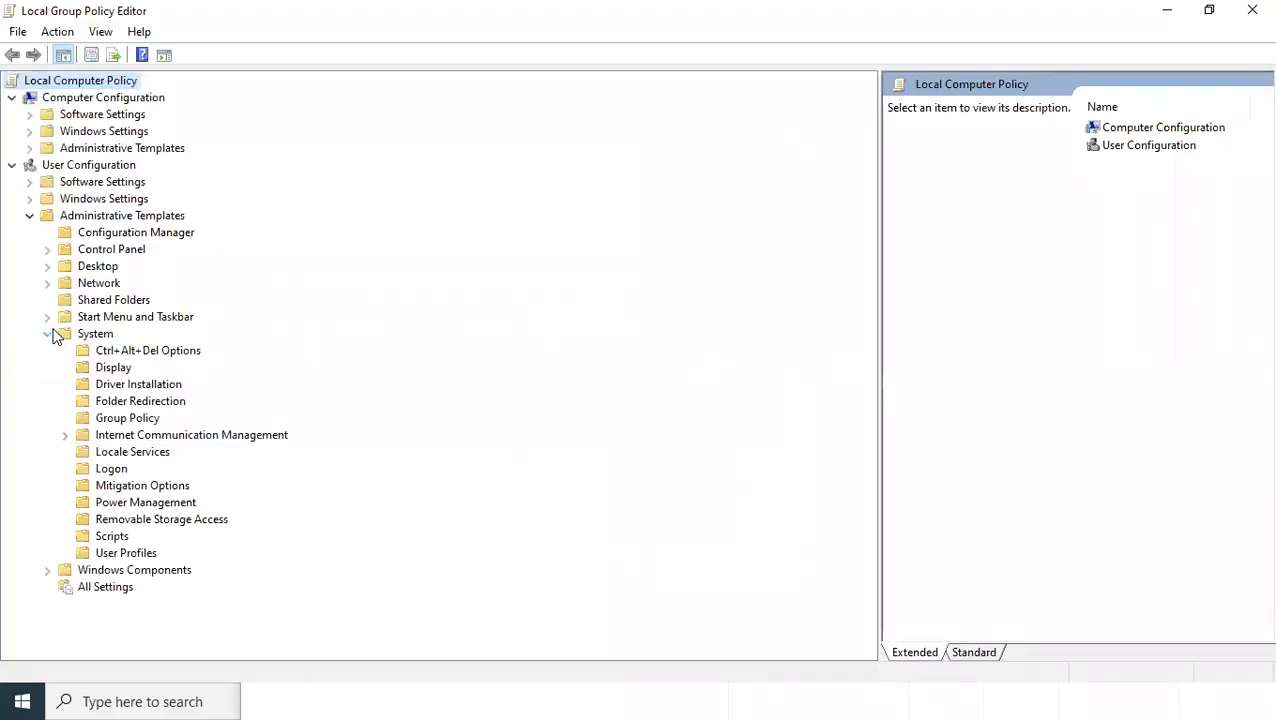
Read in the article which System policy controls Command Prompt access and return to the Local Group Policy Editor
{"action": "key", "text": "alt+Tab"}
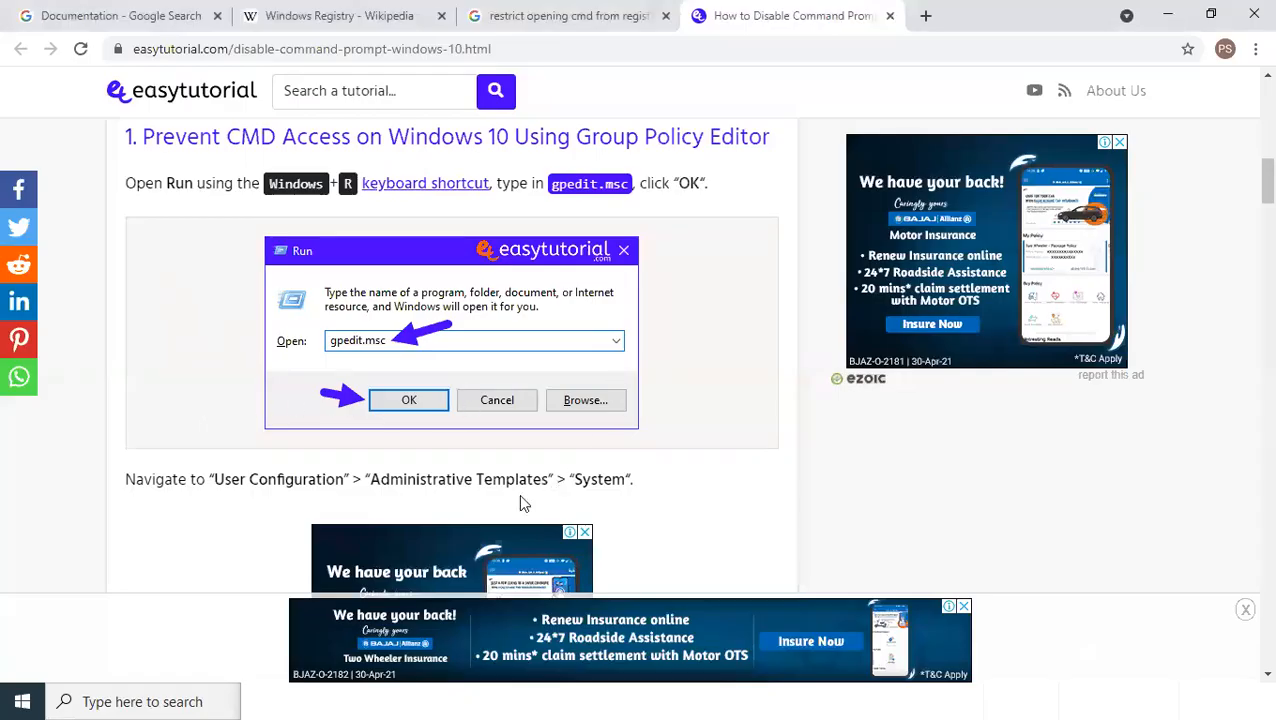
{"action": "scroll", "coordinate": [642, 492], "scroll_direction": "down", "scroll_amount": 1}
{"action": "scroll", "coordinate": [642, 492], "scroll_direction": "down", "scroll_amount": 4}
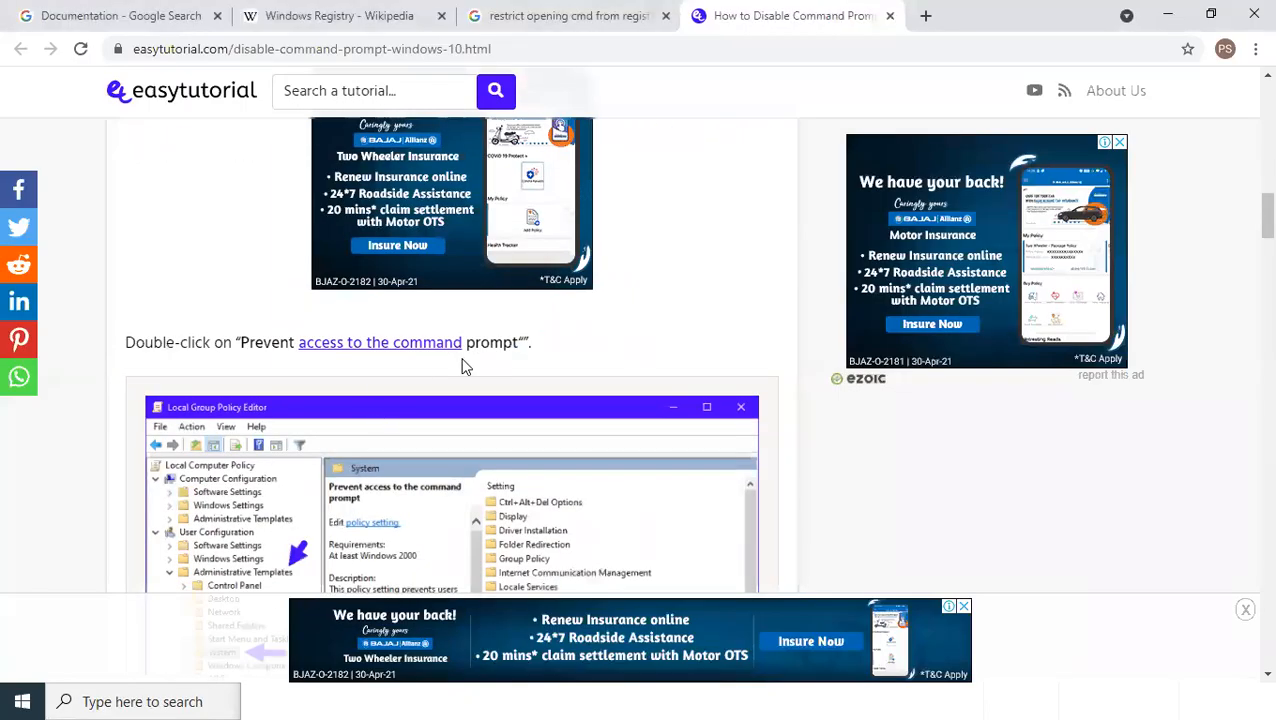
{"action": "scroll", "coordinate": [465, 367], "scroll_direction": "down", "scroll_amount": 3}
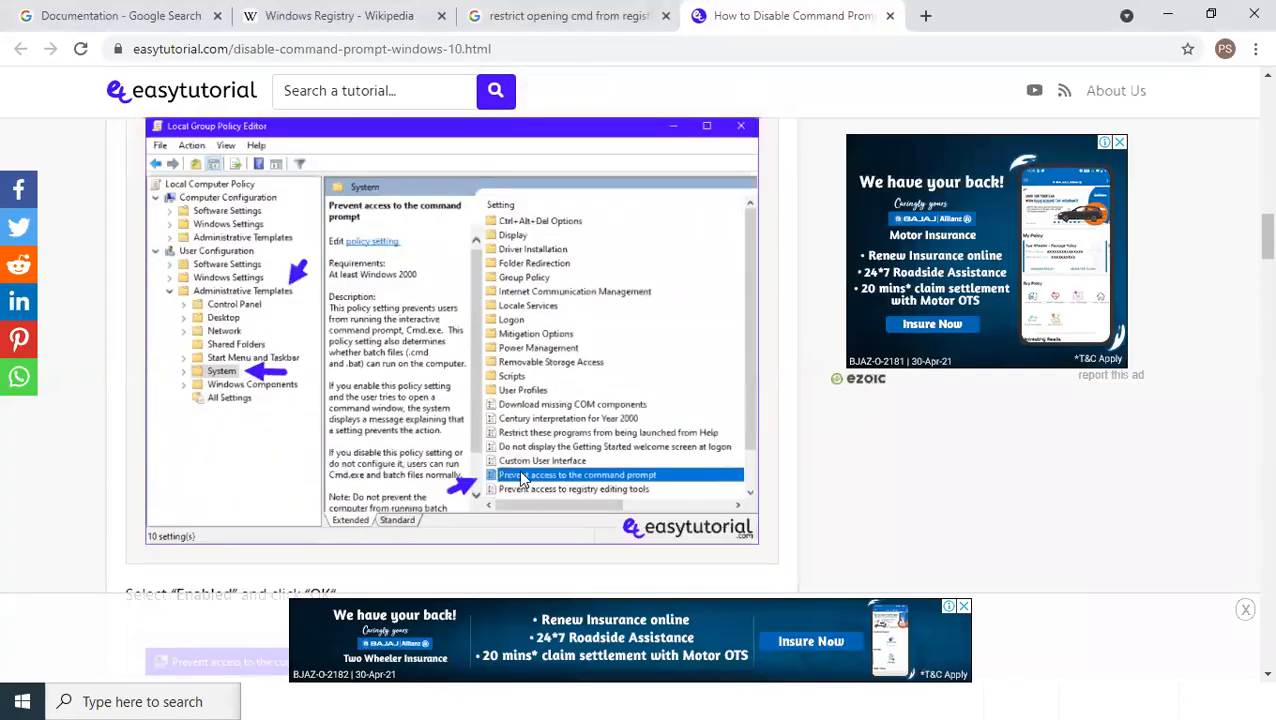
{"action": "key", "text": "alt+Tab"}
{"action": "key", "text": "alt+Tab"}
{"action": "key", "text": "alt+Tab"}
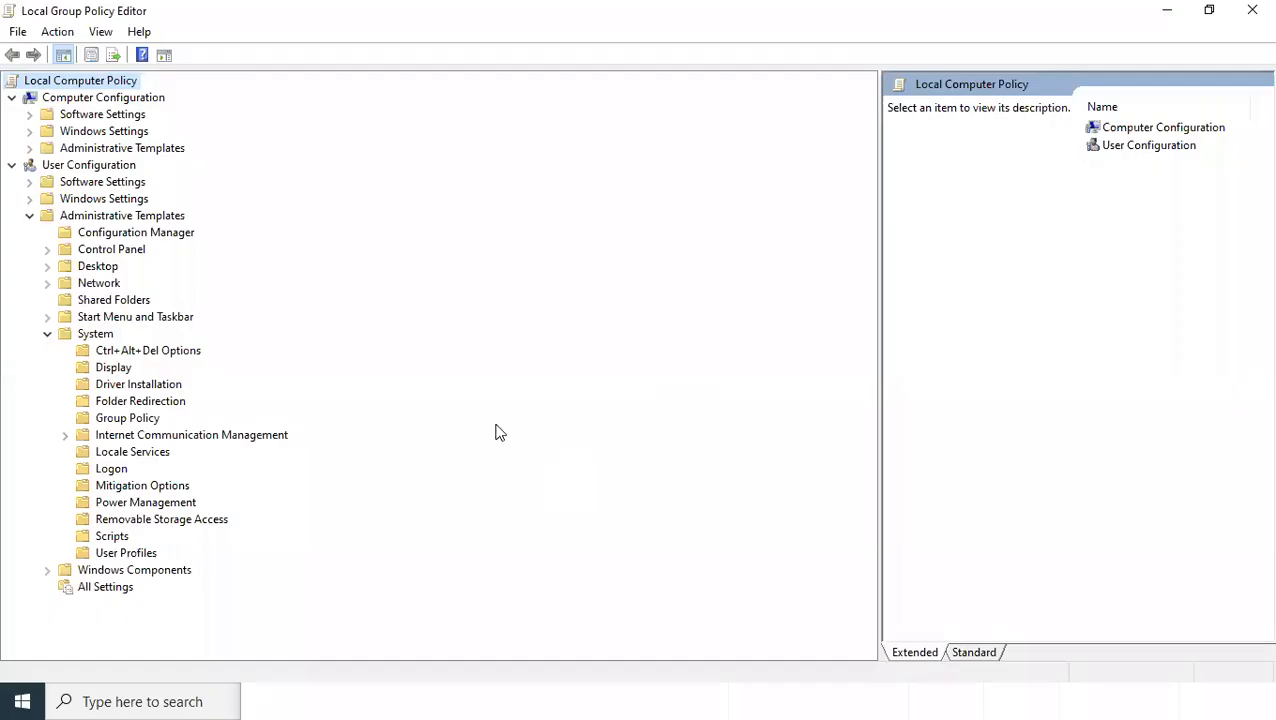
Show the System folder's settings, narrow the console tree, and select the "Prevent access to the command prompt" policy
{"action": "left_click", "coordinate": [102, 336]}
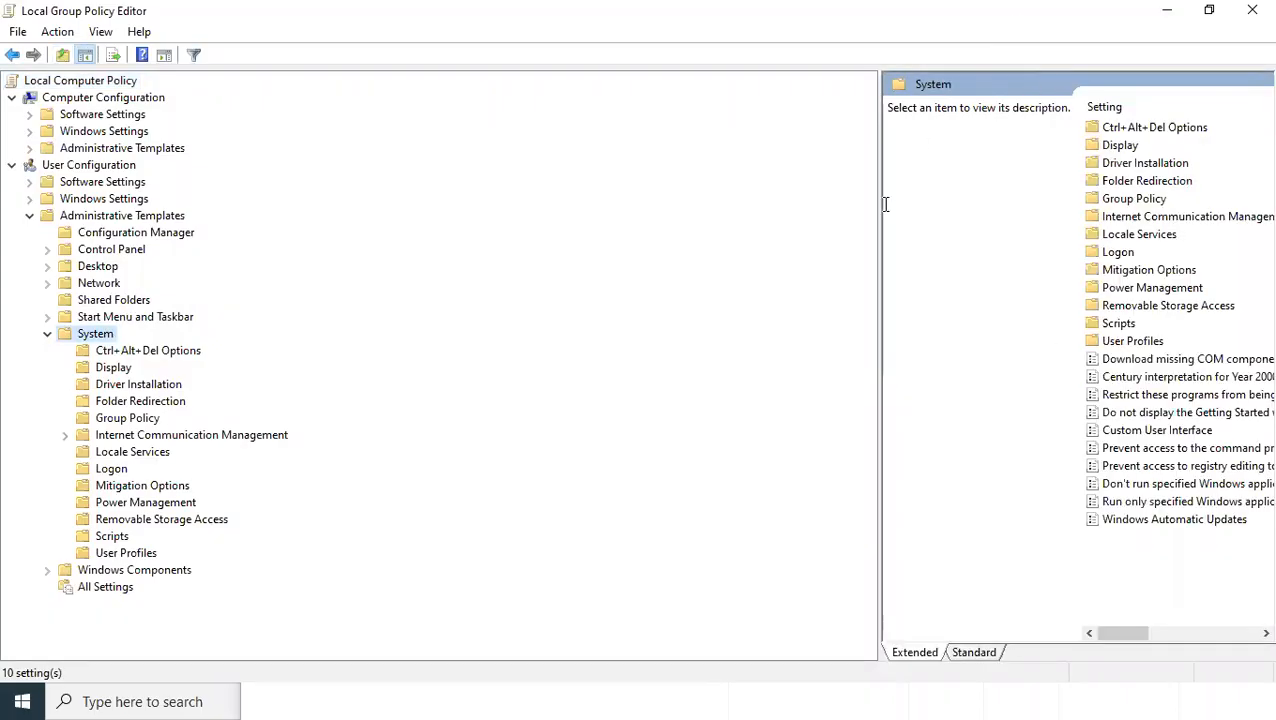
{"action": "left_click_drag", "start_coordinate": [878, 206], "coordinate": [424, 212]}
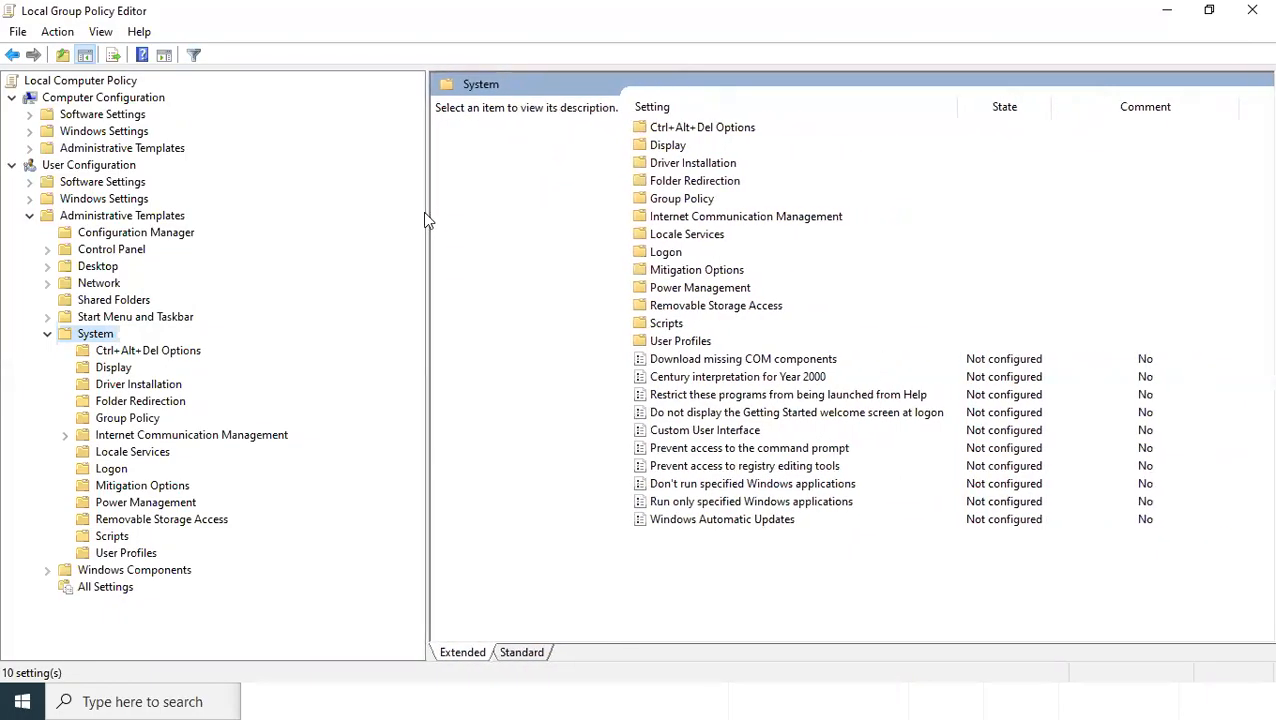
{"action": "left_click", "coordinate": [720, 448]}
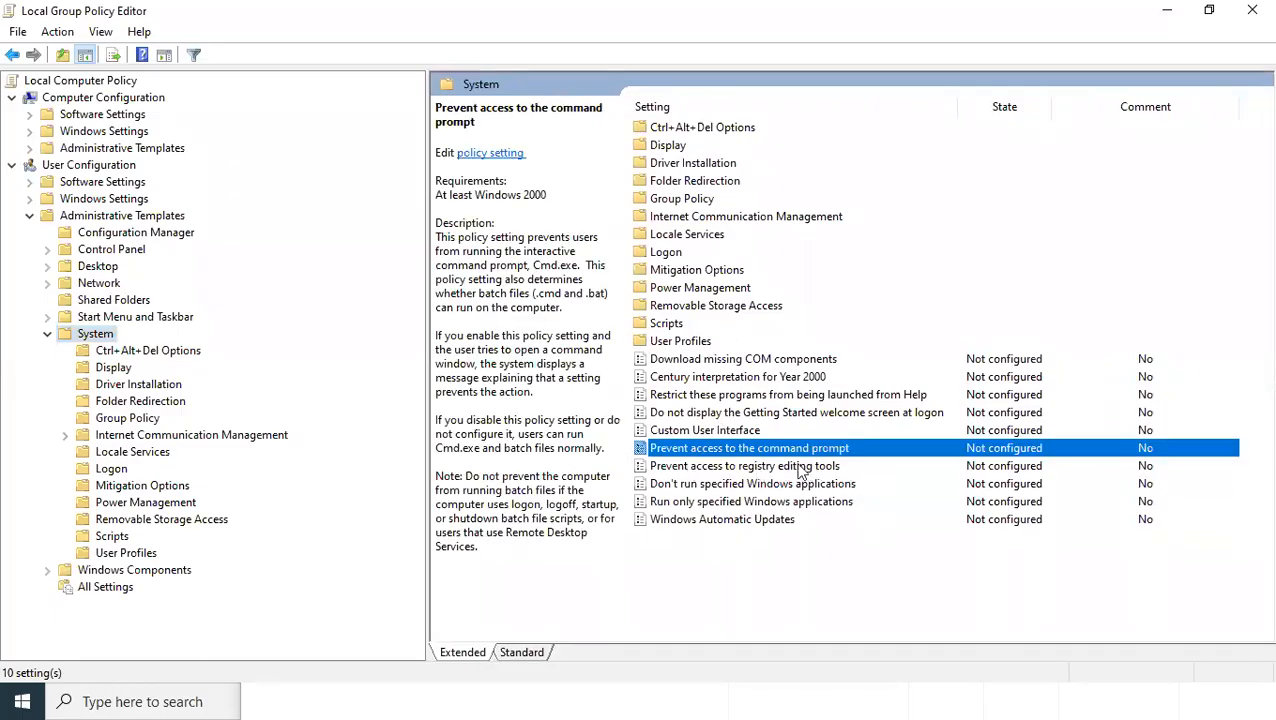
Read on in the article to its registry method and open the Registry Editor by running regedit
{"action": "key", "text": "alt+Tab"}
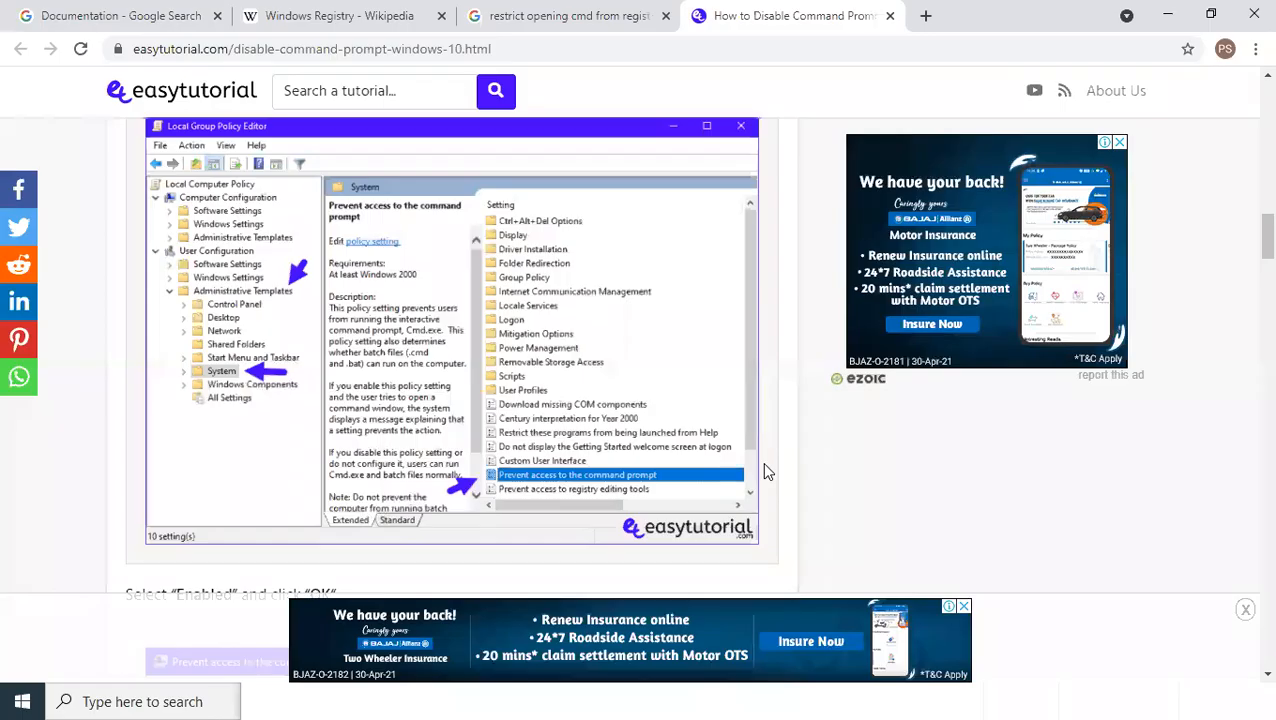
{"action": "scroll", "coordinate": [752, 428], "scroll_direction": "down", "scroll_amount": 5}
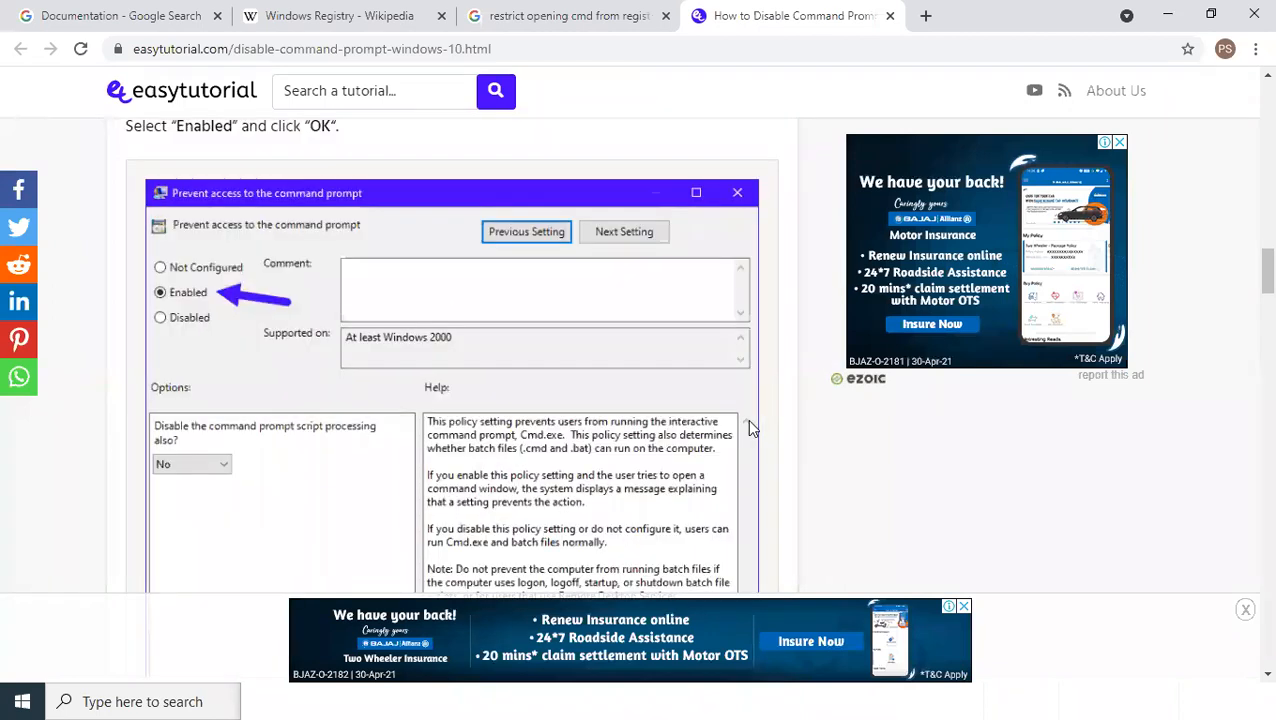
{"action": "scroll", "coordinate": [752, 428], "scroll_direction": "down", "scroll_amount": 10}
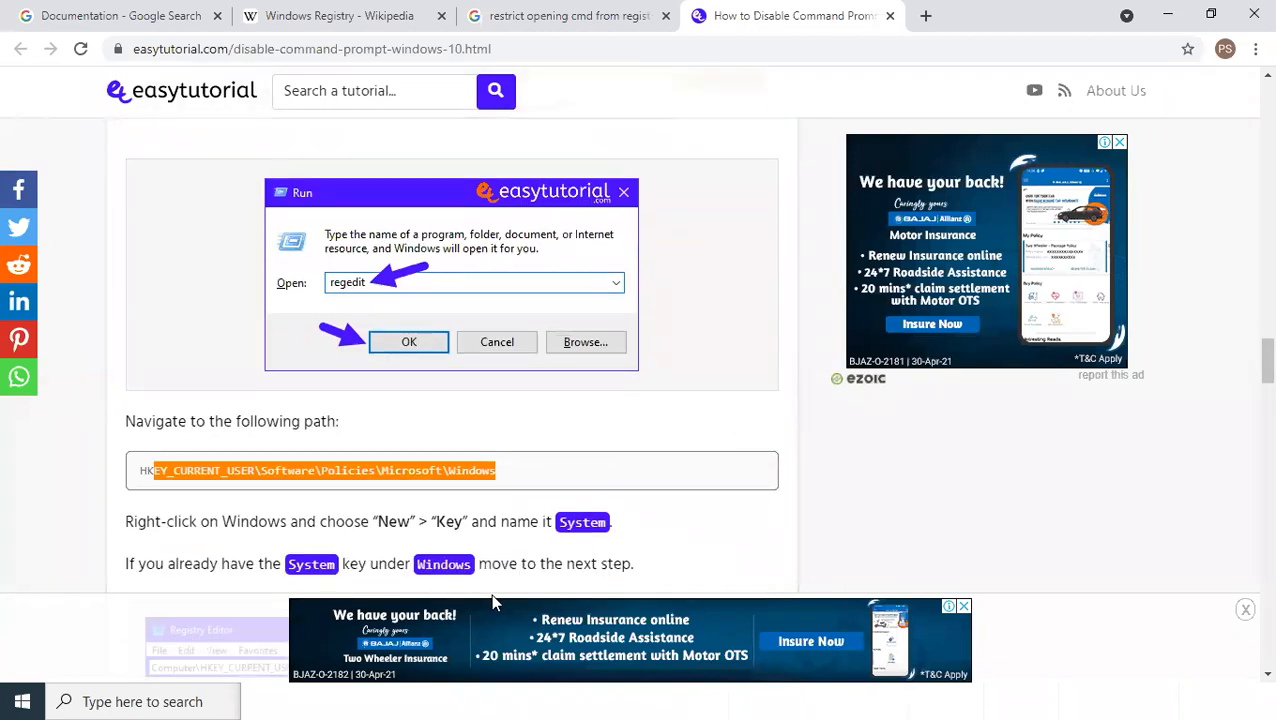
{"action": "key", "text": "super+r"}
{"action": "type", "text": "re"}
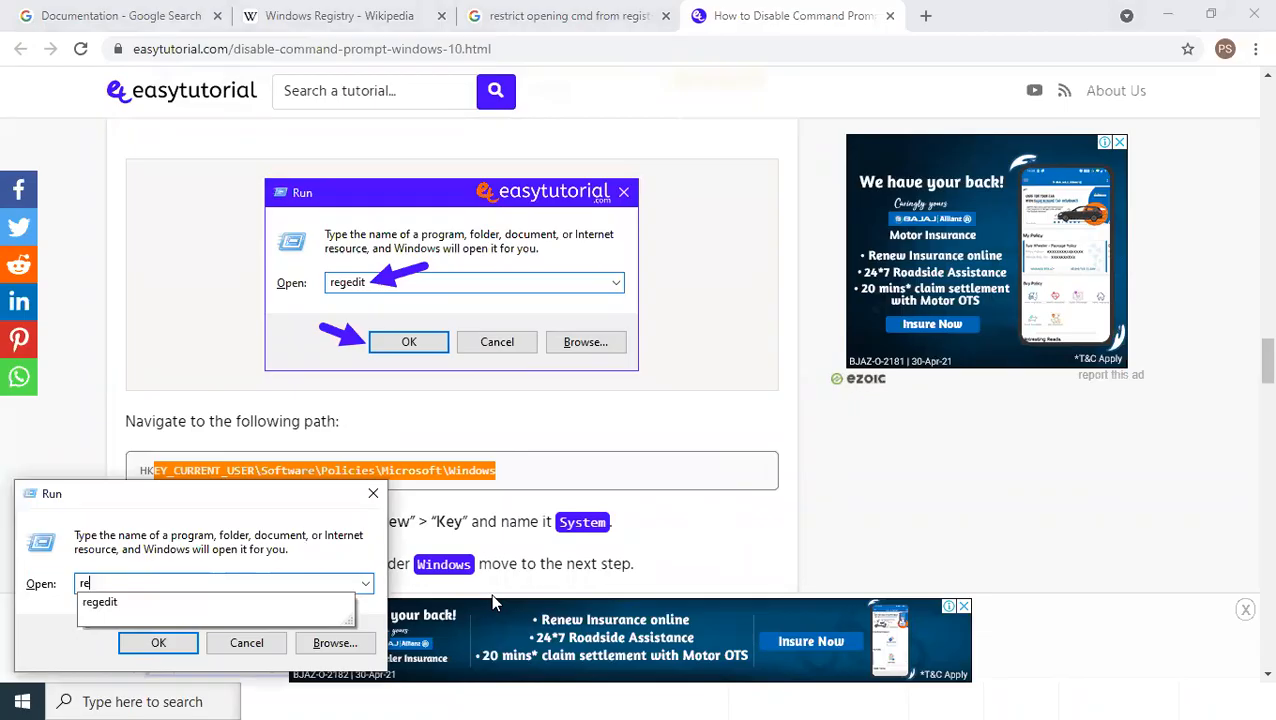
{"action": "key", "text": "Down"}
{"action": "key", "text": "Return"}
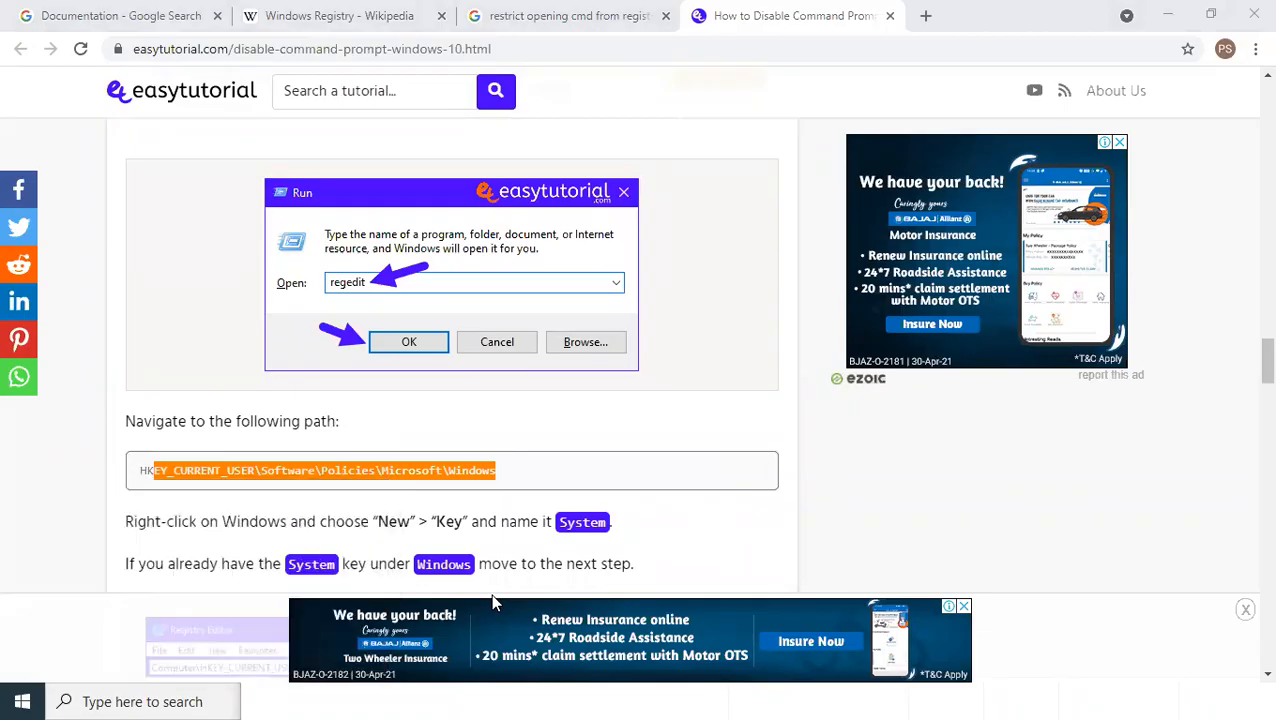
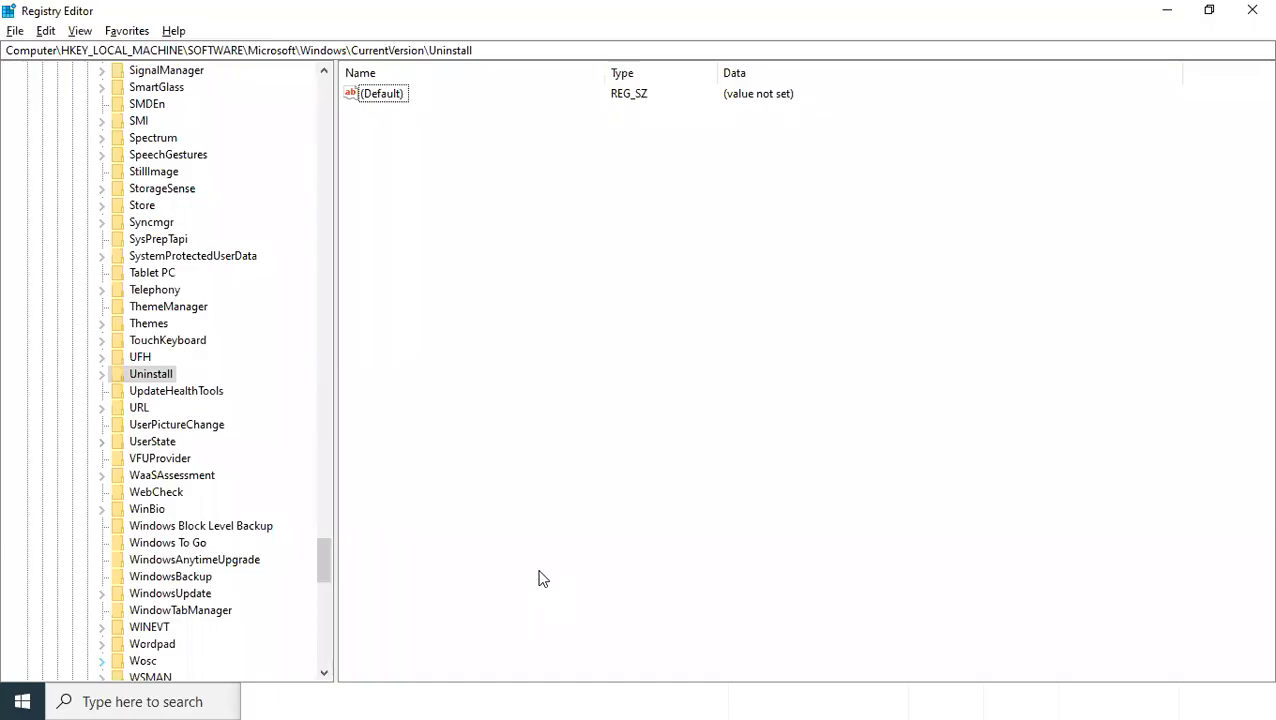
Collapse the HKEY_LOCAL_MACHINE branch around the Uninstall key and expand HKEY_CURRENT_USER
{"action": "left_click", "coordinate": [171, 373]}
{"action": "key", "text": "Left"}
{"action": "key", "text": "Left"}
{"action": "key", "text": "Left"}
{"action": "key", "text": "Left"}
{"action": "key", "text": "Left"}
{"action": "key", "text": "Left"}
{"action": "key", "text": "Left"}
{"action": "key", "text": "Left"}
{"action": "key", "text": "Down"}
{"action": "key", "text": "Up"}
{"action": "key", "text": "Up"}
{"action": "key", "text": "Right"}
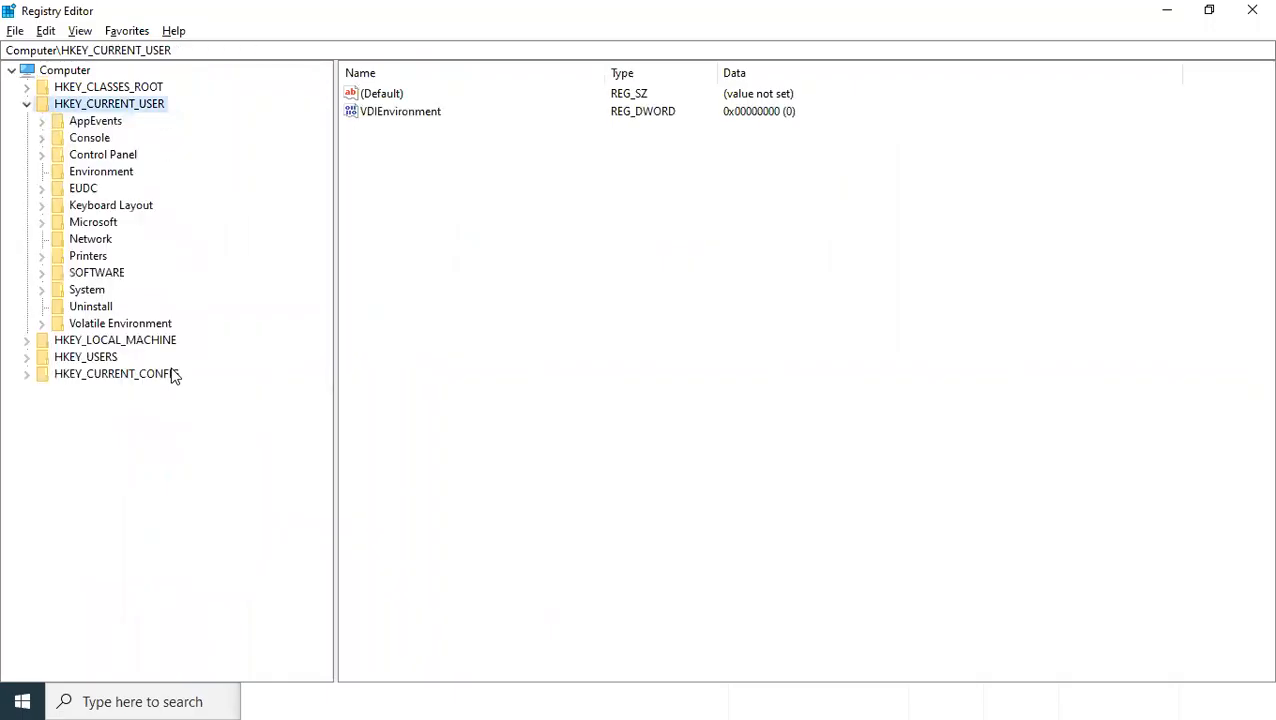
{"action": "key", "text": "Down"}
Following the article's path, expand SOFTWARE and Policies under HKEY_CURRENT_USER and select the Microsoft key
{"action": "key", "text": "alt+Tab"}
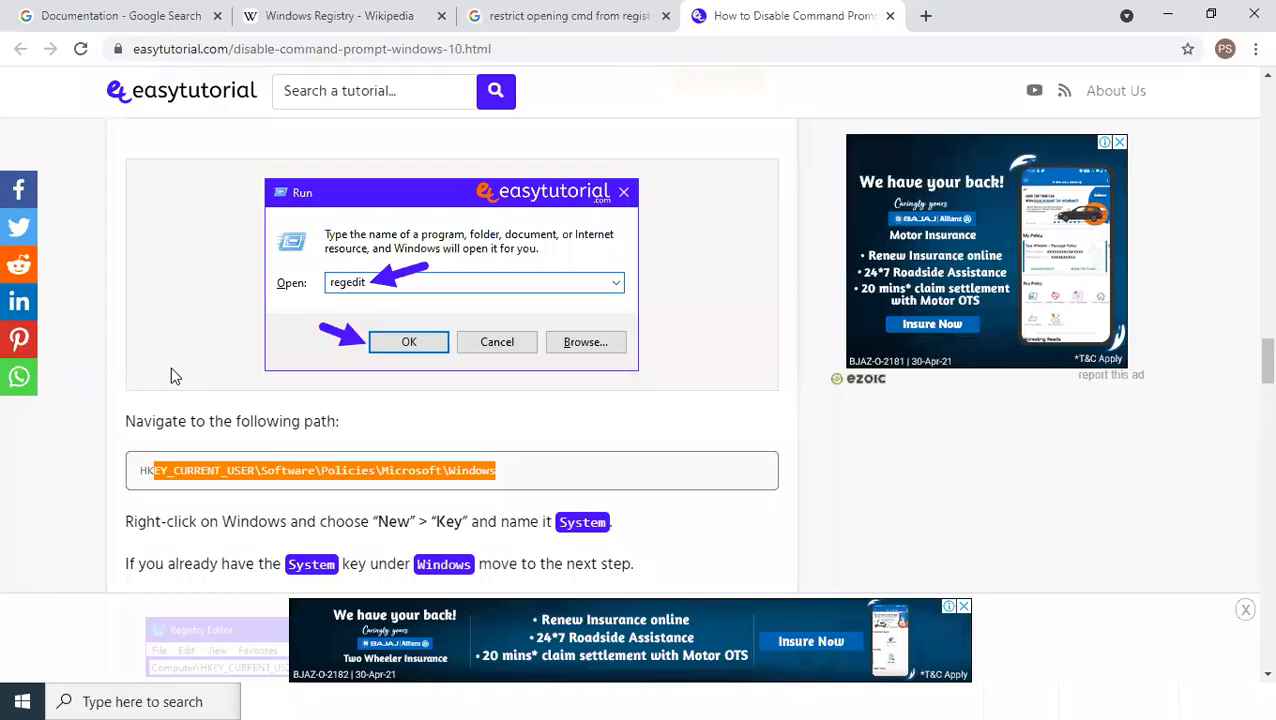
{"action": "key", "text": "alt+Tab"}
{"action": "key", "text": "Down"}
{"action": "key", "text": "Down"}
{"action": "key", "text": "Down"}
{"action": "key", "text": "Down"}
{"action": "key", "text": "Down"}
{"action": "key", "text": "Down"}
{"action": "key", "text": "Down"}
{"action": "key", "text": "Down"}
{"action": "key", "text": "Down"}
{"action": "key", "text": "Right"}
{"action": "key", "text": "Down"}
{"action": "key", "text": "Down"}
{"action": "key", "text": "p"}
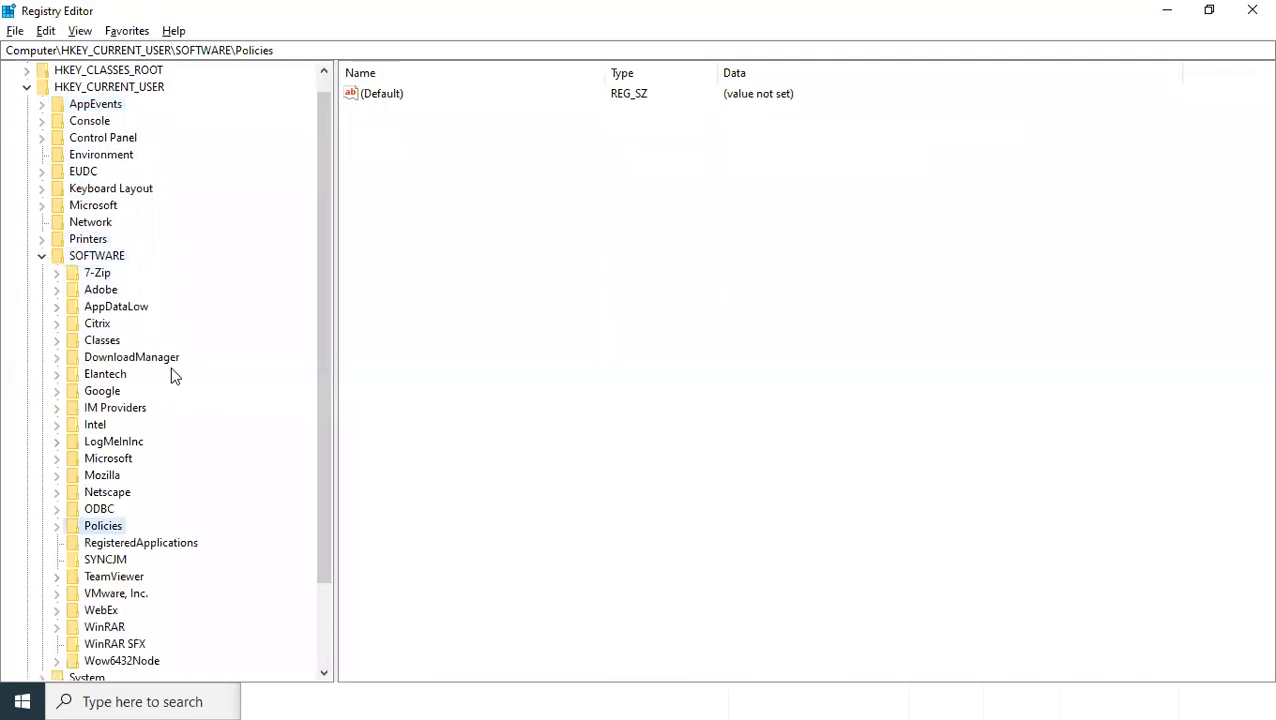
{"action": "key", "text": "Right"}
{"action": "key", "text": "Down"}
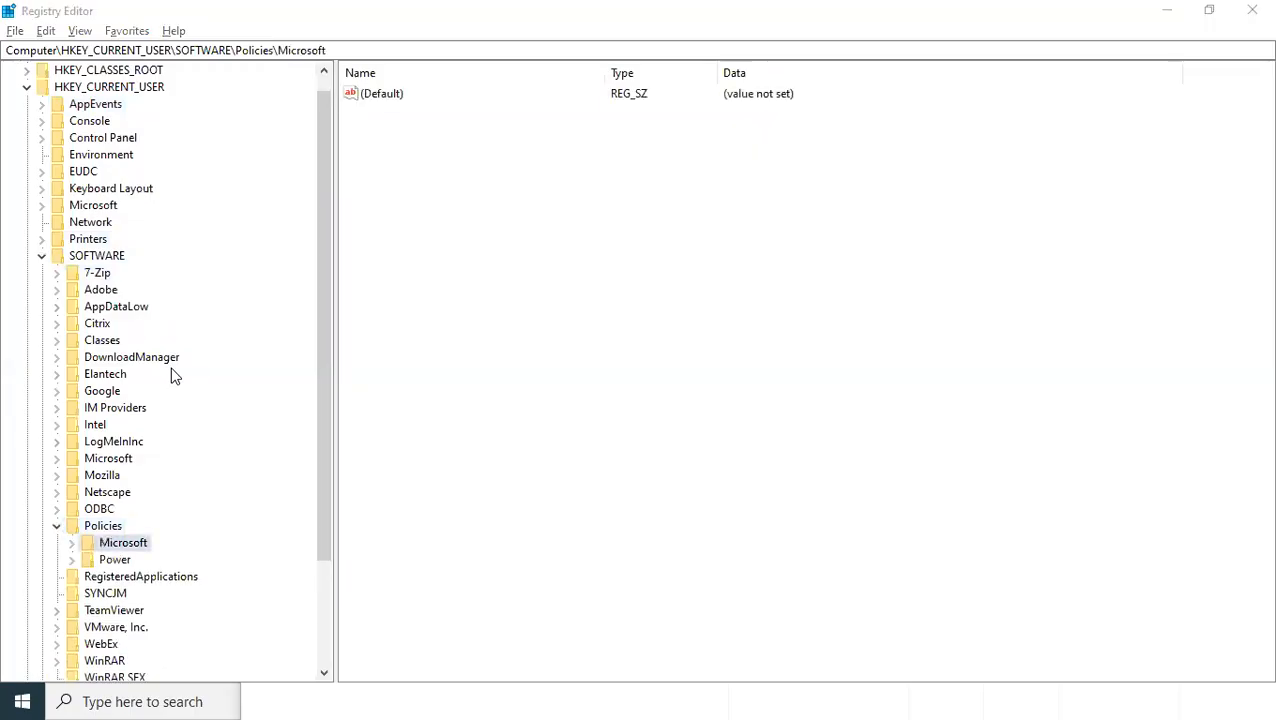
Recheck the article's path and expand the Microsoft key and its Windows subkey under Policies
{"action": "key", "text": "alt+Tab"}
{"action": "key", "text": "alt+Tab"}
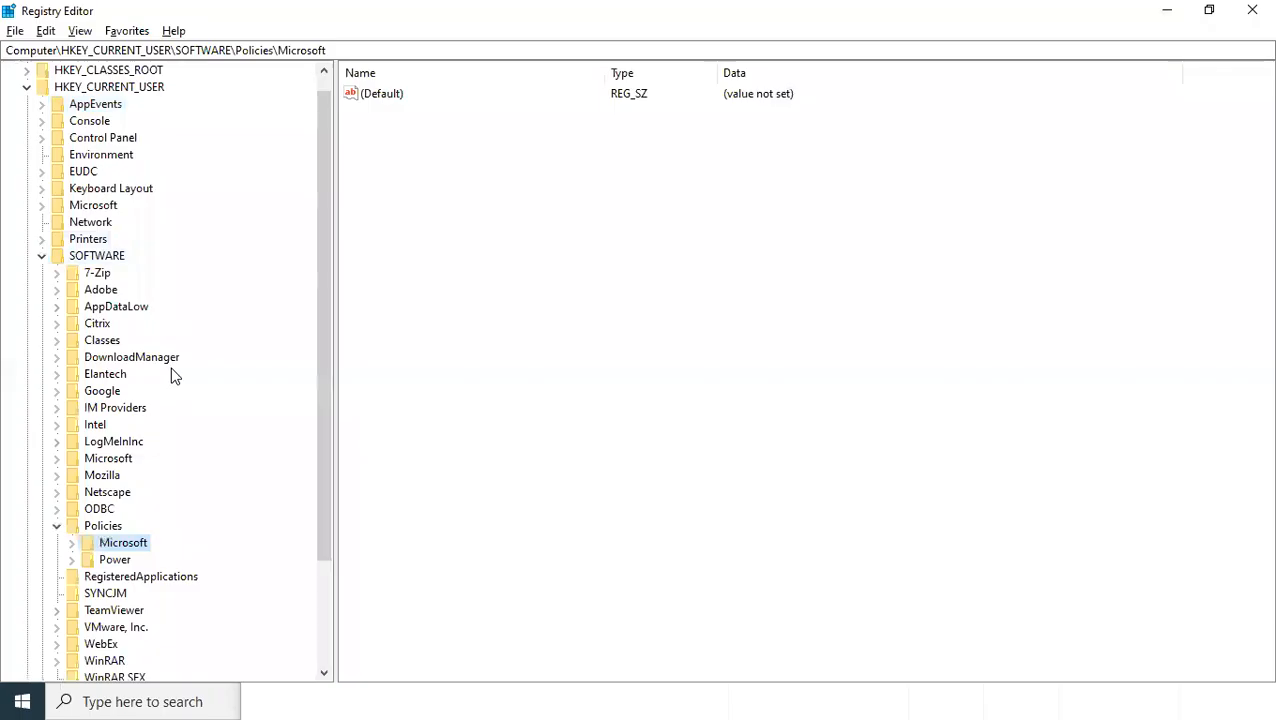
{"action": "key", "text": "Right"}
{"action": "key", "text": "Down"}
{"action": "key", "text": "Down"}
{"action": "key", "text": "Right"}
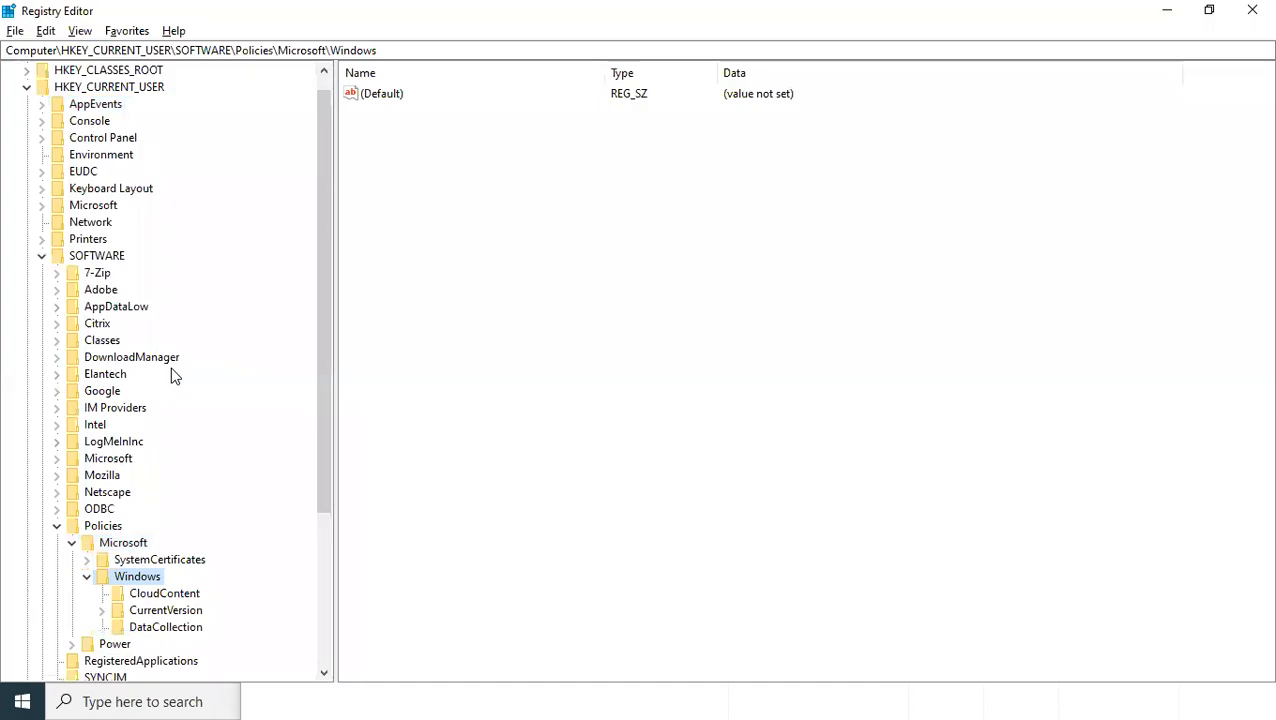
Read the article's instructions on creating the System key and setting the DisableCMD DWORD value, and return to the Registry Editor
{"action": "key", "text": "alt+Tab"}
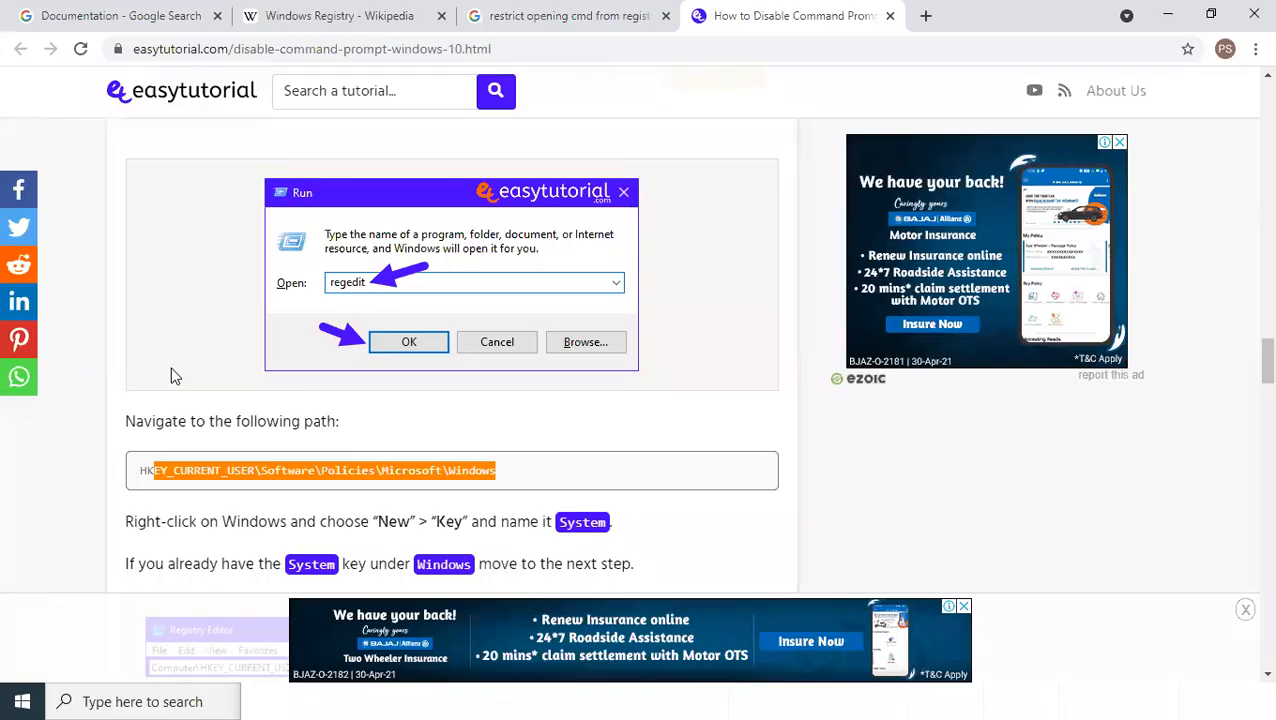
{"action": "scroll", "coordinate": [288, 320], "scroll_direction": "down", "scroll_amount": 3}
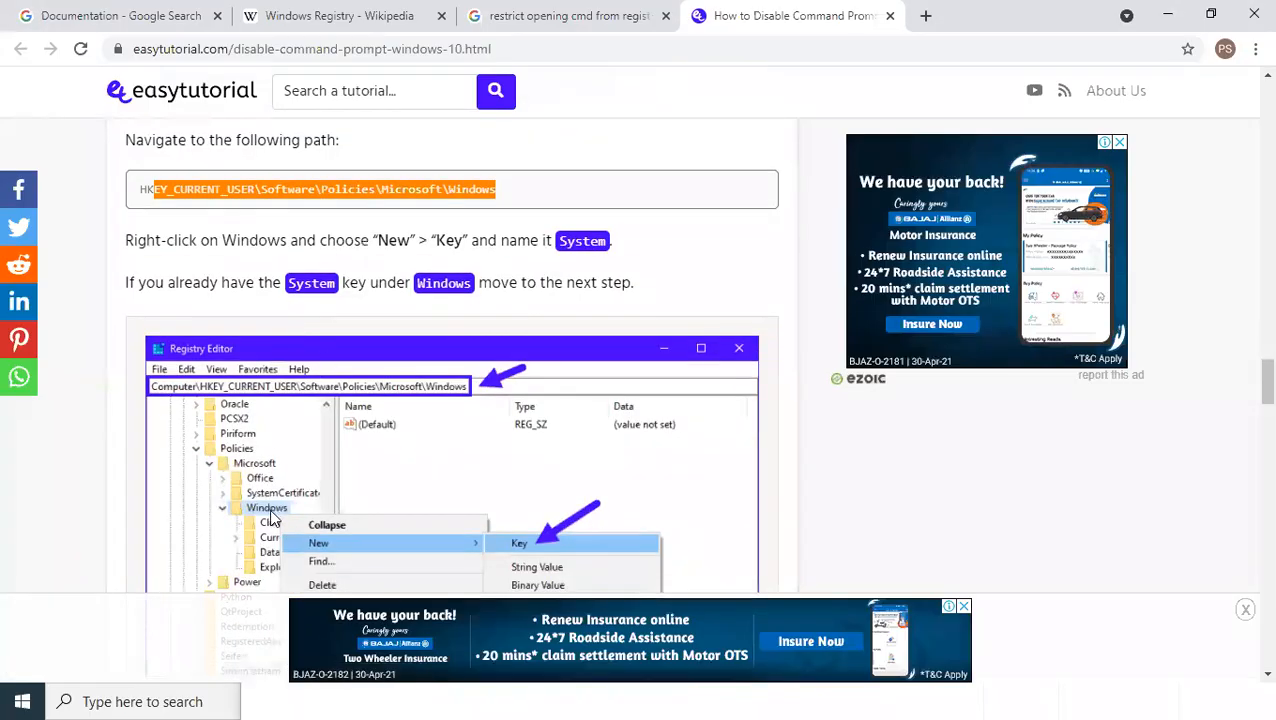
{"action": "scroll", "coordinate": [377, 470], "scroll_direction": "down", "scroll_amount": 1}
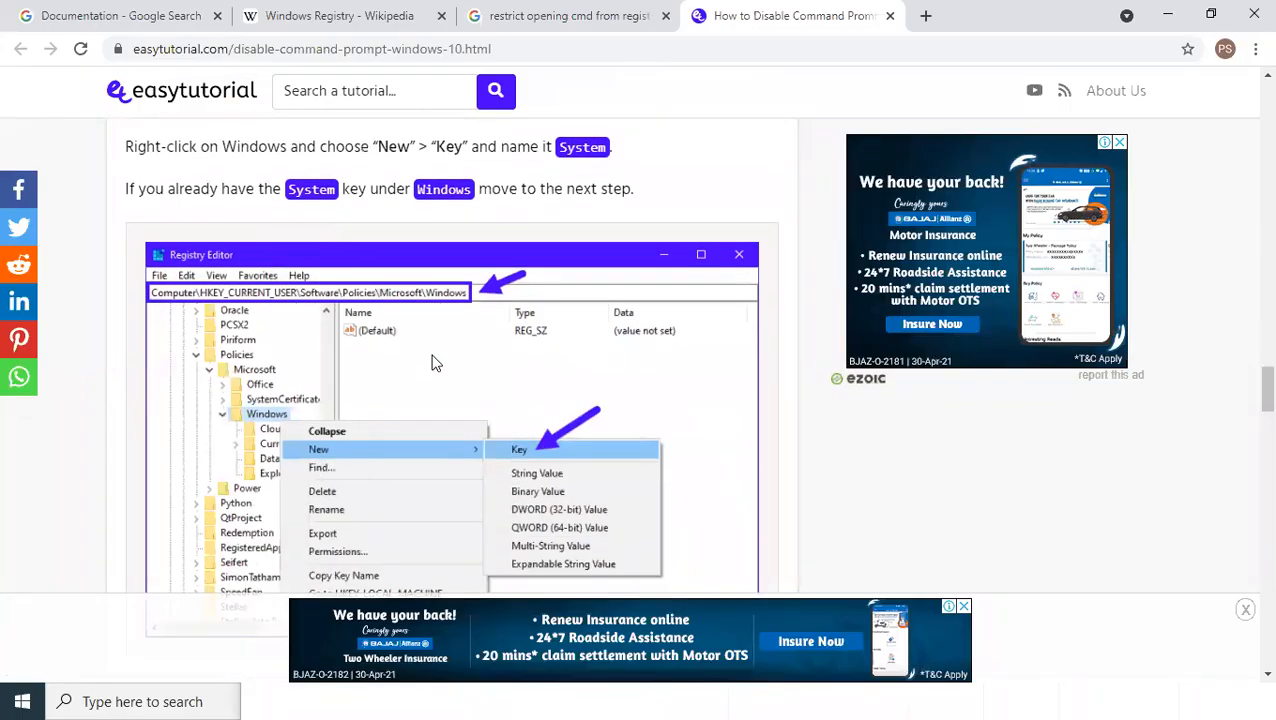
{"action": "scroll", "coordinate": [432, 362], "scroll_direction": "down", "scroll_amount": 5}
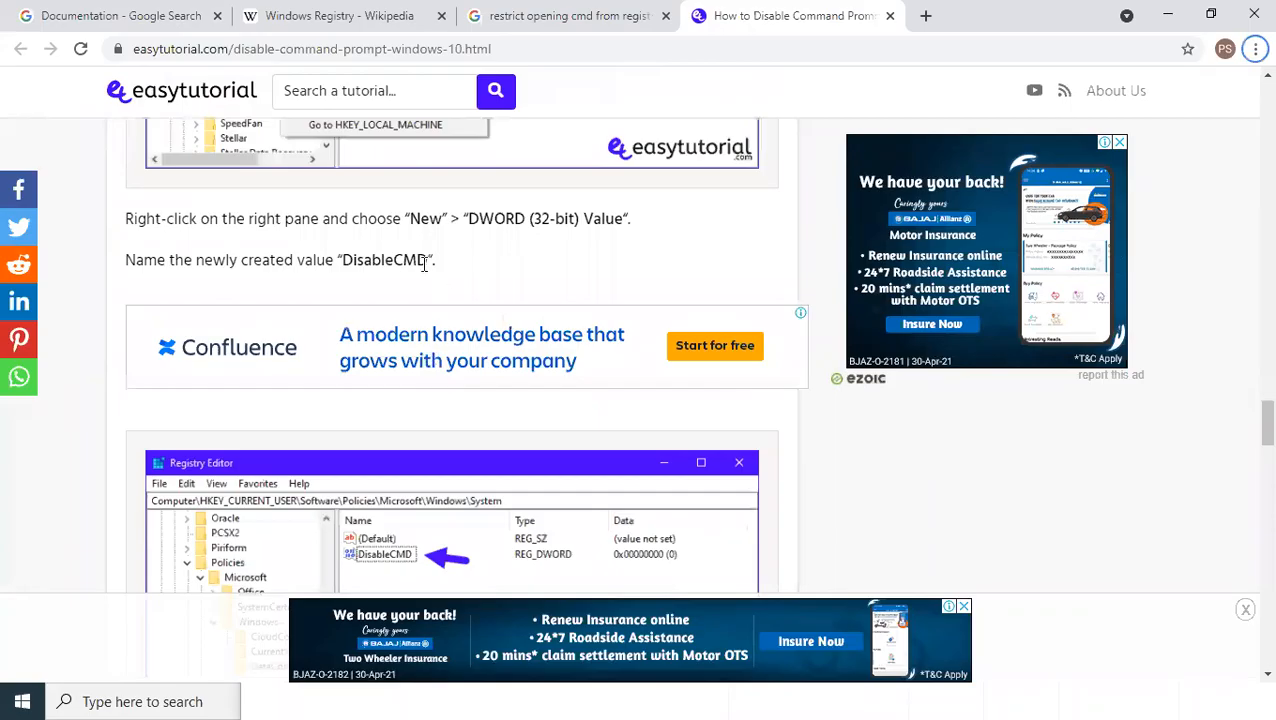
{"action": "scroll", "coordinate": [422, 265], "scroll_direction": "down", "scroll_amount": 2}
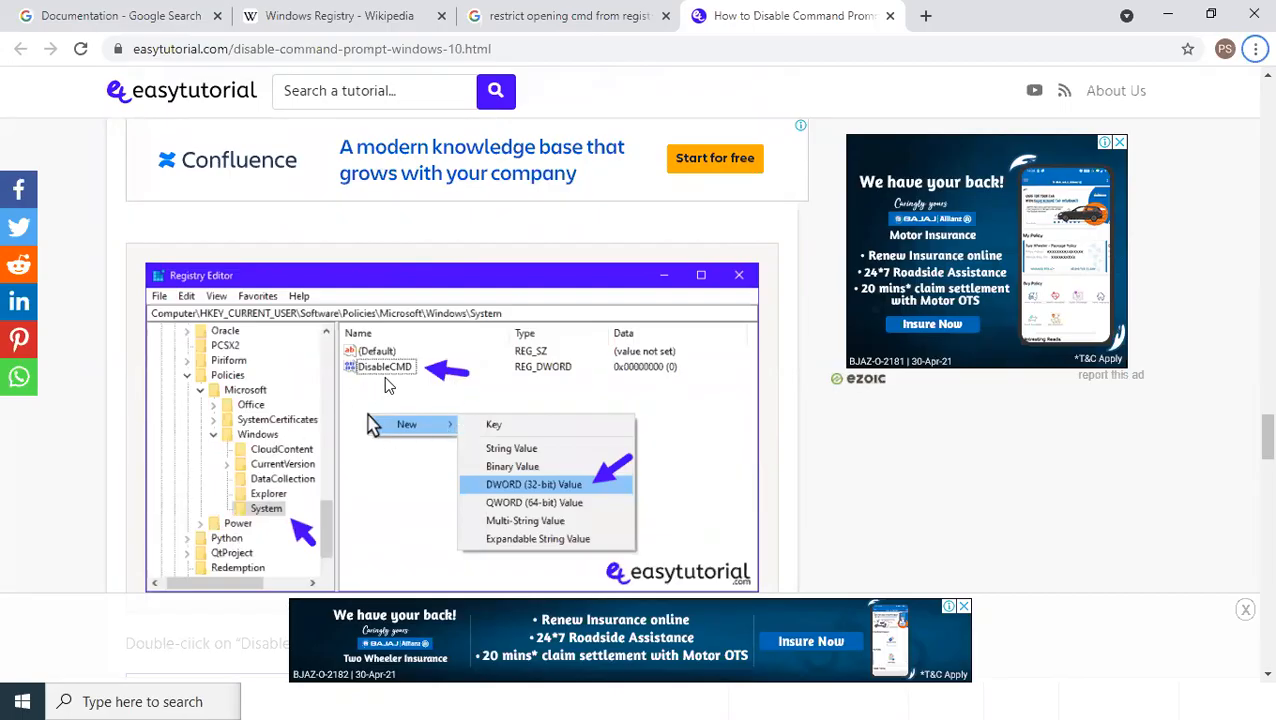
{"action": "scroll", "coordinate": [389, 386], "scroll_direction": "down", "scroll_amount": 2}
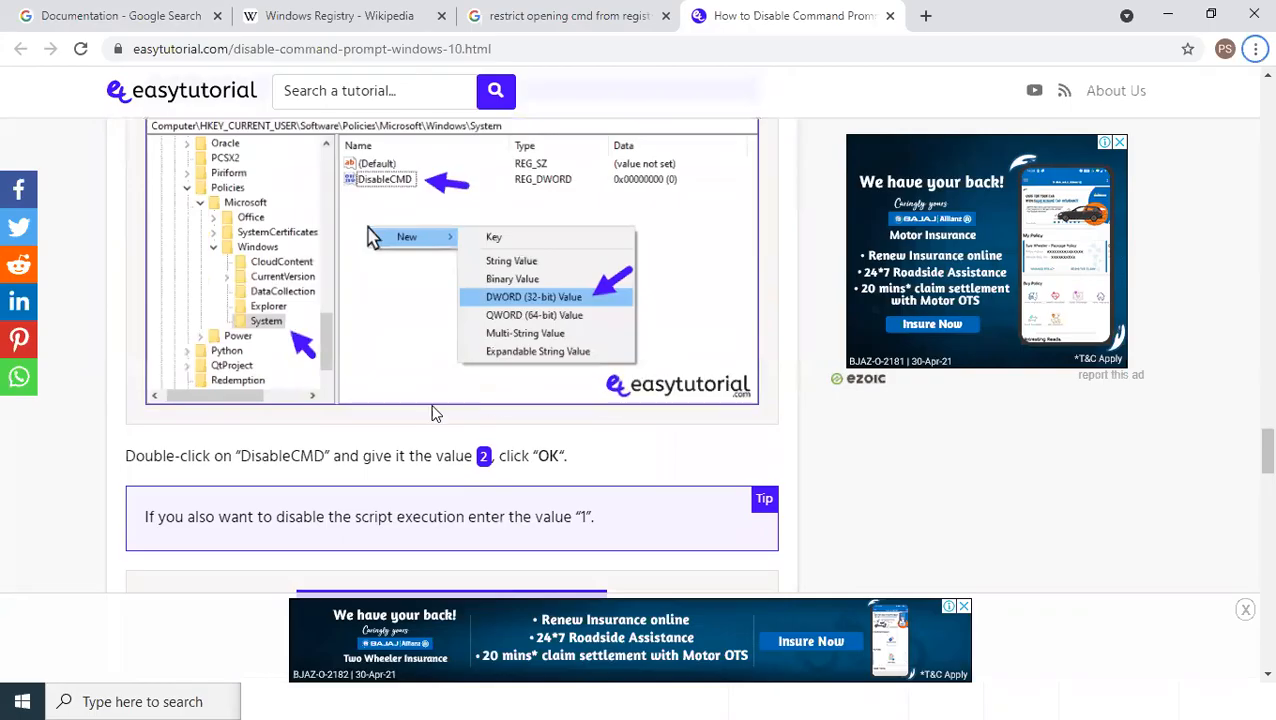
{"action": "scroll", "coordinate": [493, 490], "scroll_direction": "down", "scroll_amount": 2}
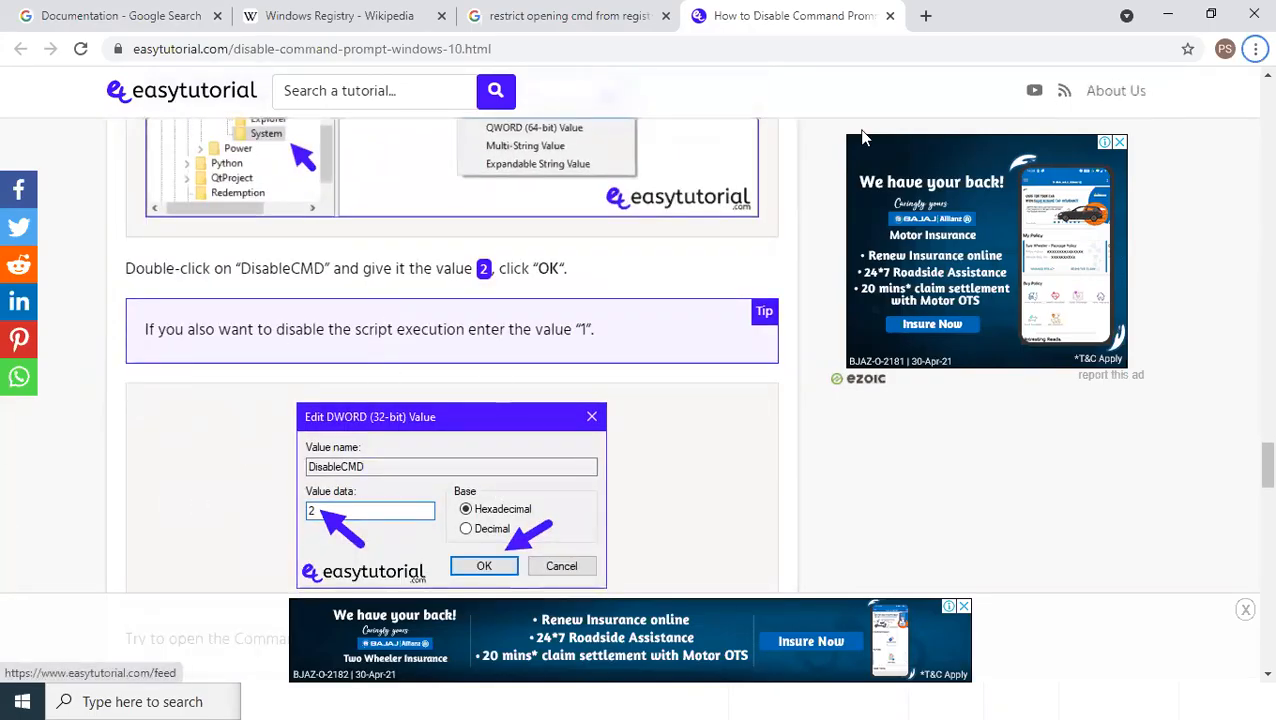
{"action": "left_click", "coordinate": [1163, 25]}
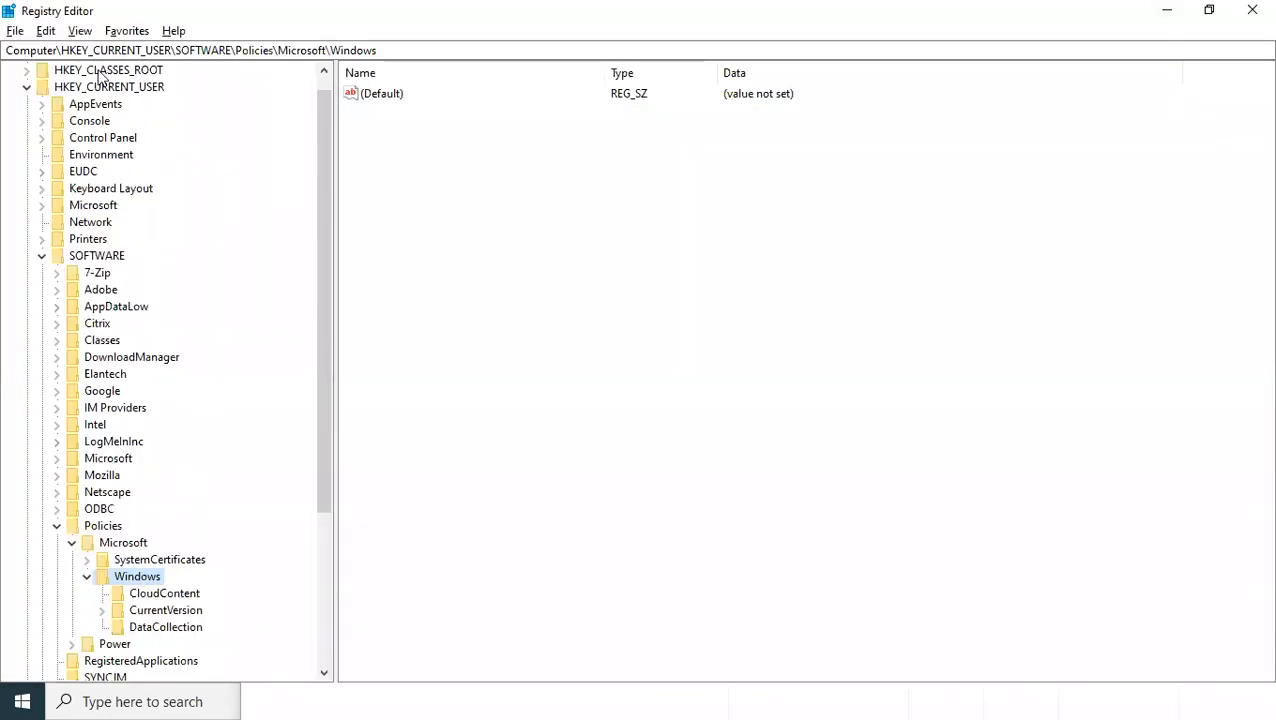
Compare the Windows key's path in the Registry Editor with the path given in the article's registry method
{"action": "left_click", "coordinate": [155, 52]}
{"action": "key", "text": "alt+Tab"}
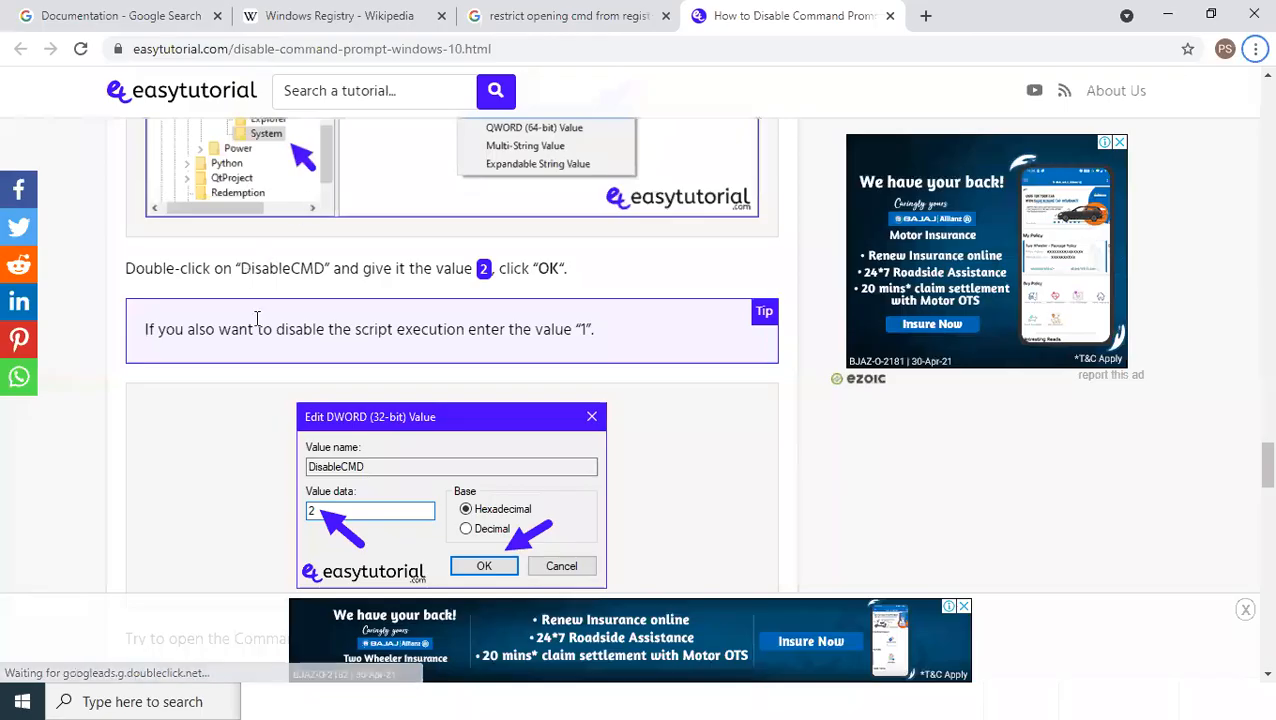
{"action": "scroll", "coordinate": [303, 337], "scroll_direction": "up", "scroll_amount": 5}
{"action": "scroll", "coordinate": [303, 337], "scroll_direction": "up", "scroll_amount": 4}
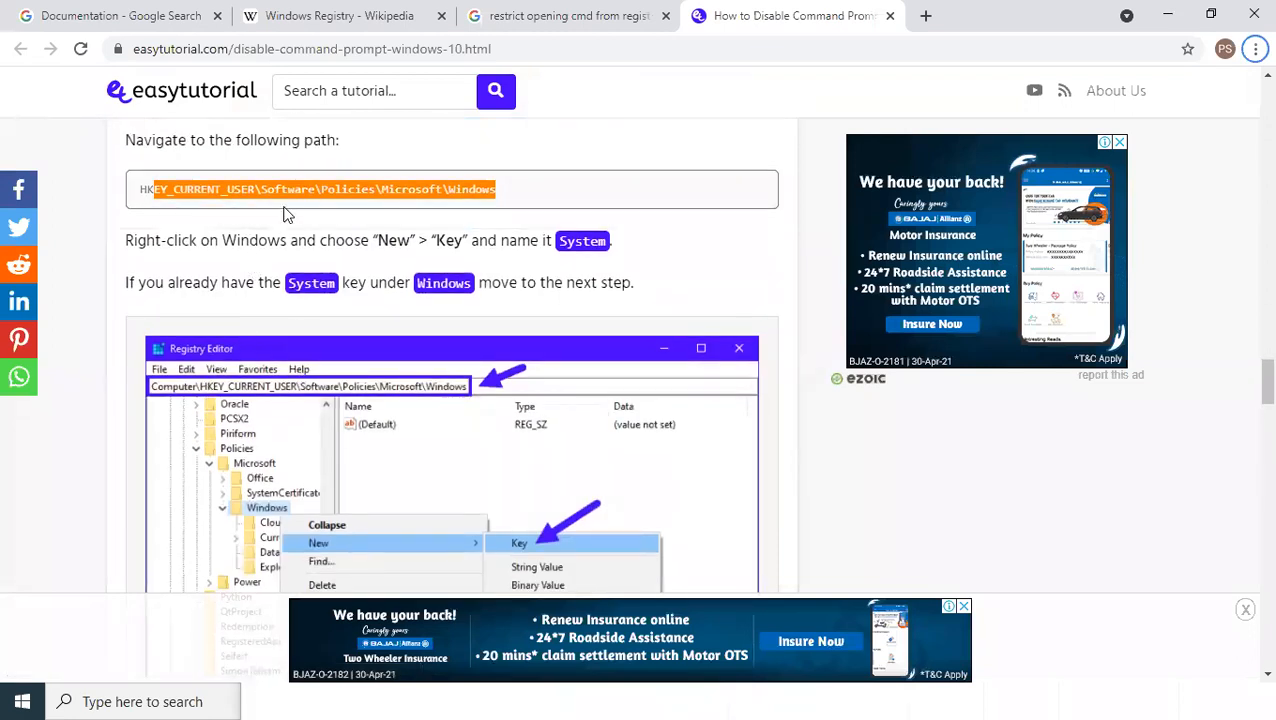
{"action": "key", "text": "alt+Tab"}
{"action": "left_click", "coordinate": [158, 52]}
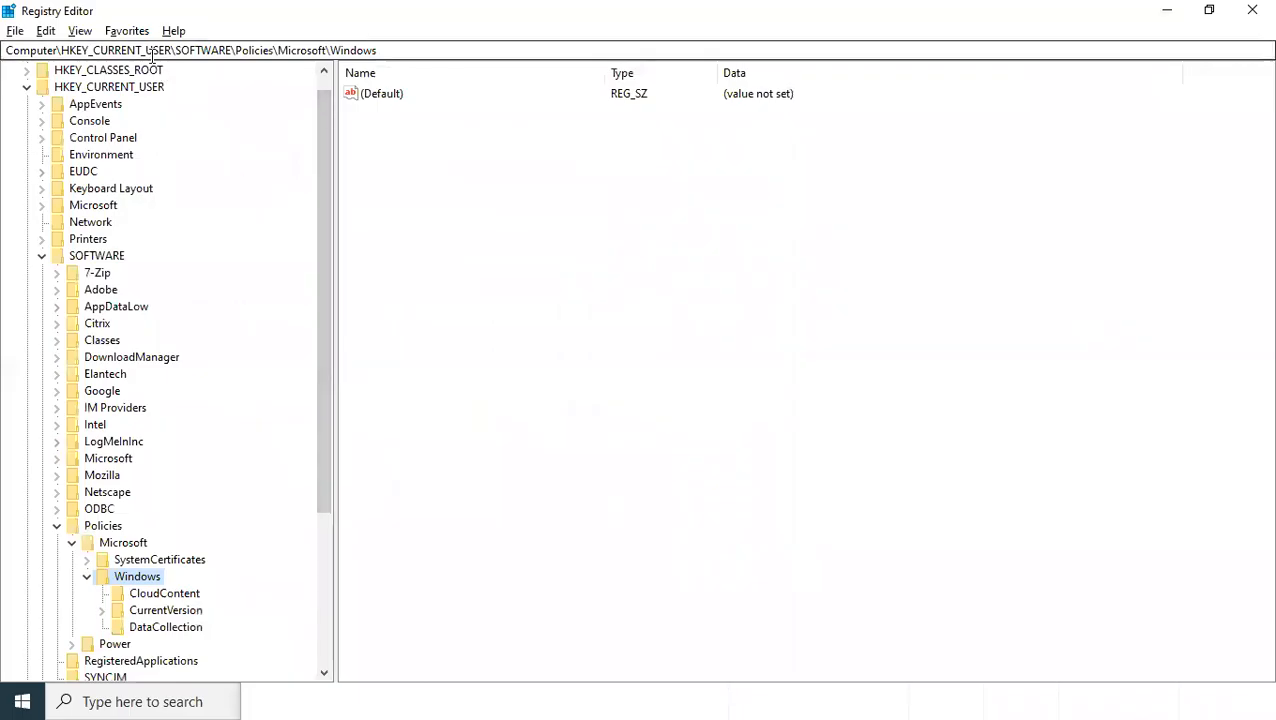
{"action": "key", "text": "alt+Tab"}
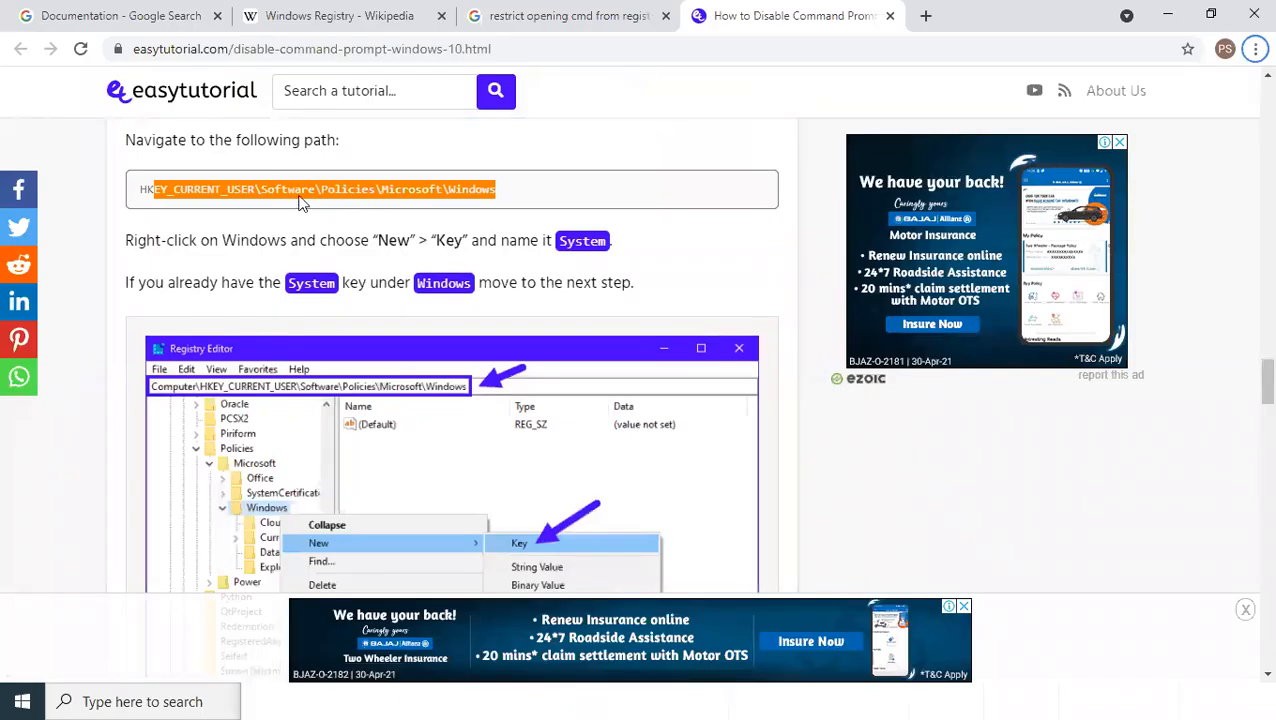
{"action": "key", "text": "alt+Tab"}
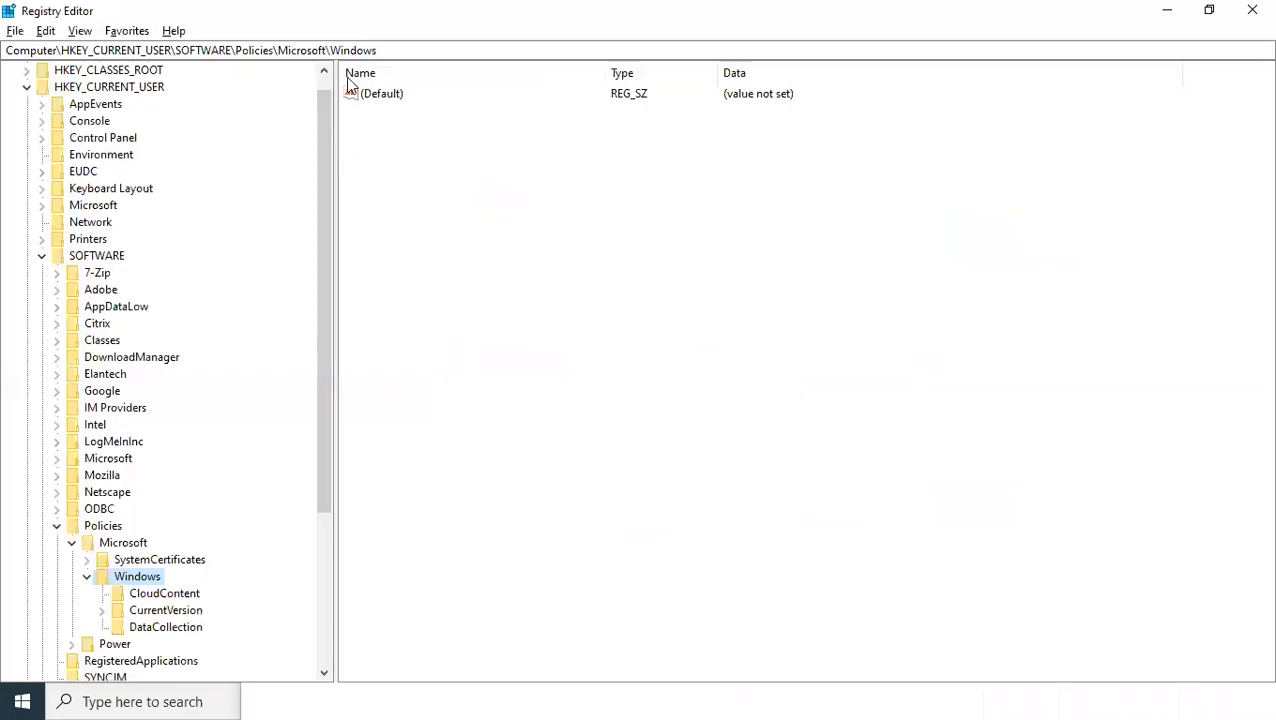
Check the subkeys under the Windows policy key and compare them again with the article's instructions for the System key
{"action": "scroll", "coordinate": [158, 584], "scroll_direction": "down", "scroll_amount": 2}
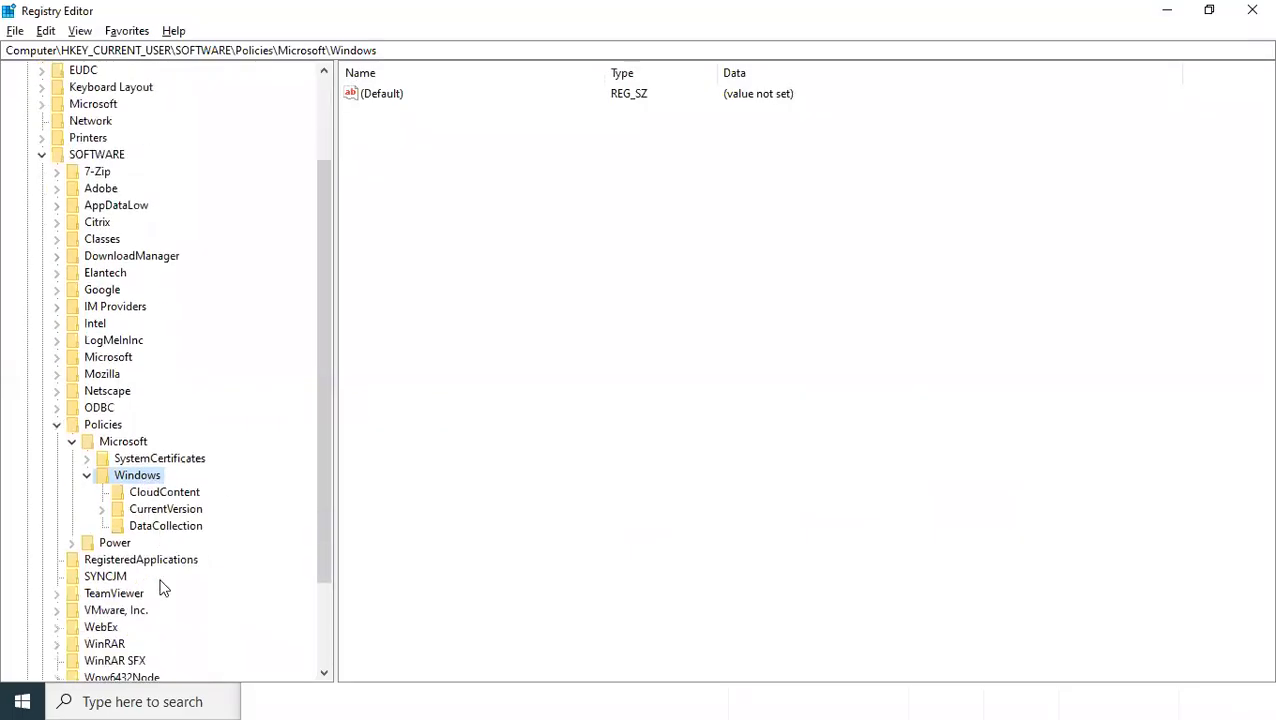
{"action": "left_click", "coordinate": [79, 31]}
{"action": "left_click", "coordinate": [127, 132]}
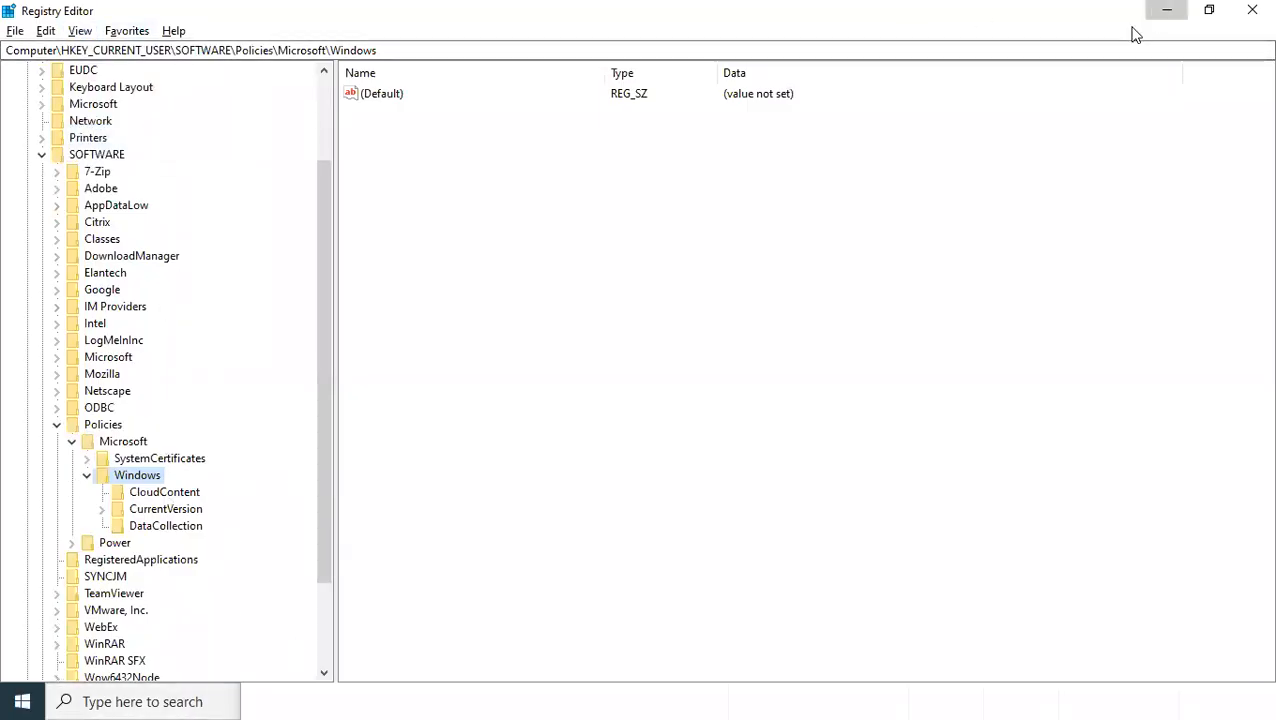
{"action": "left_click", "coordinate": [1165, 12]}
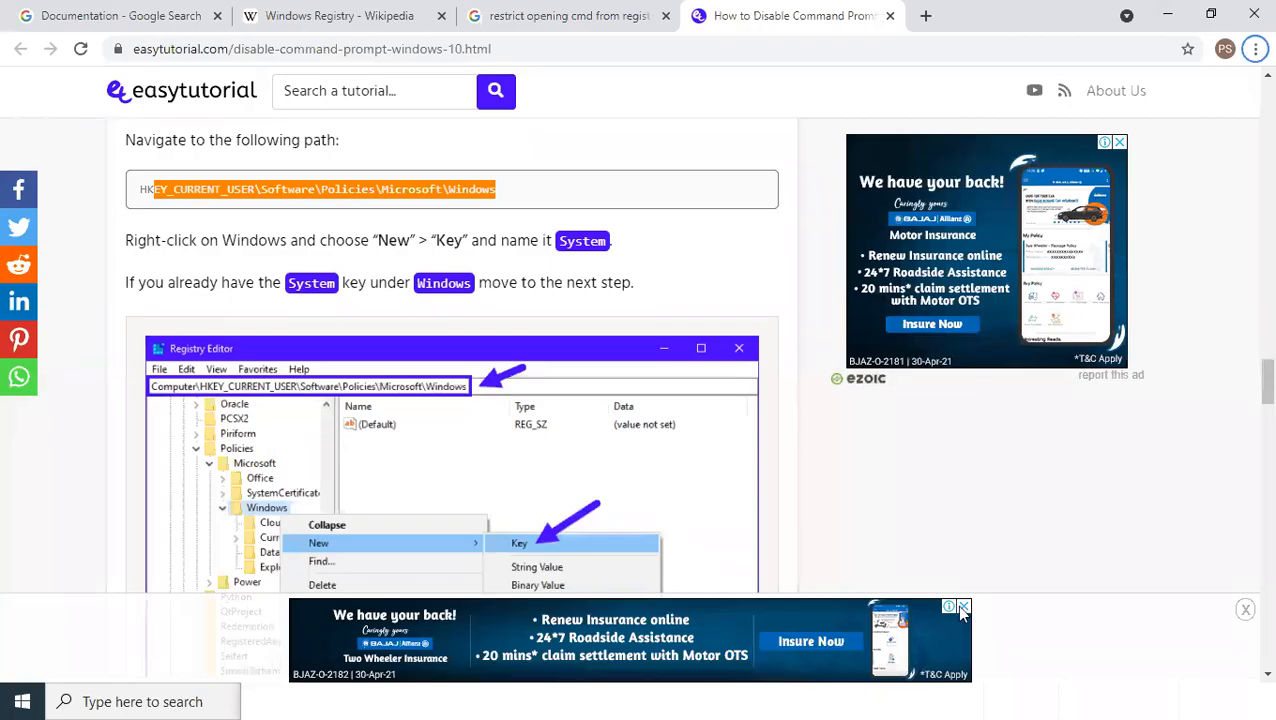
{"action": "key", "text": "alt+Tab"}
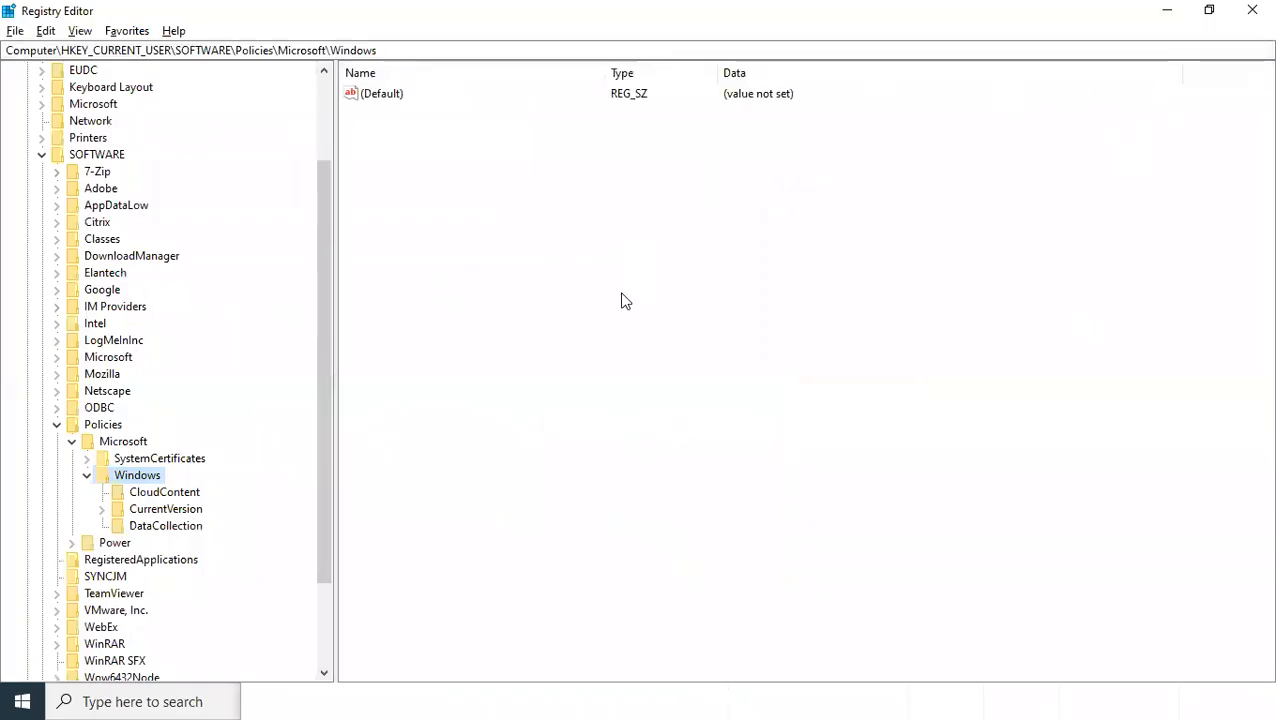
Switch to the Local Group Policy Editor and set the "Prevent access to the command prompt" policy to Enabled
{"action": "key", "text": "super+d"}
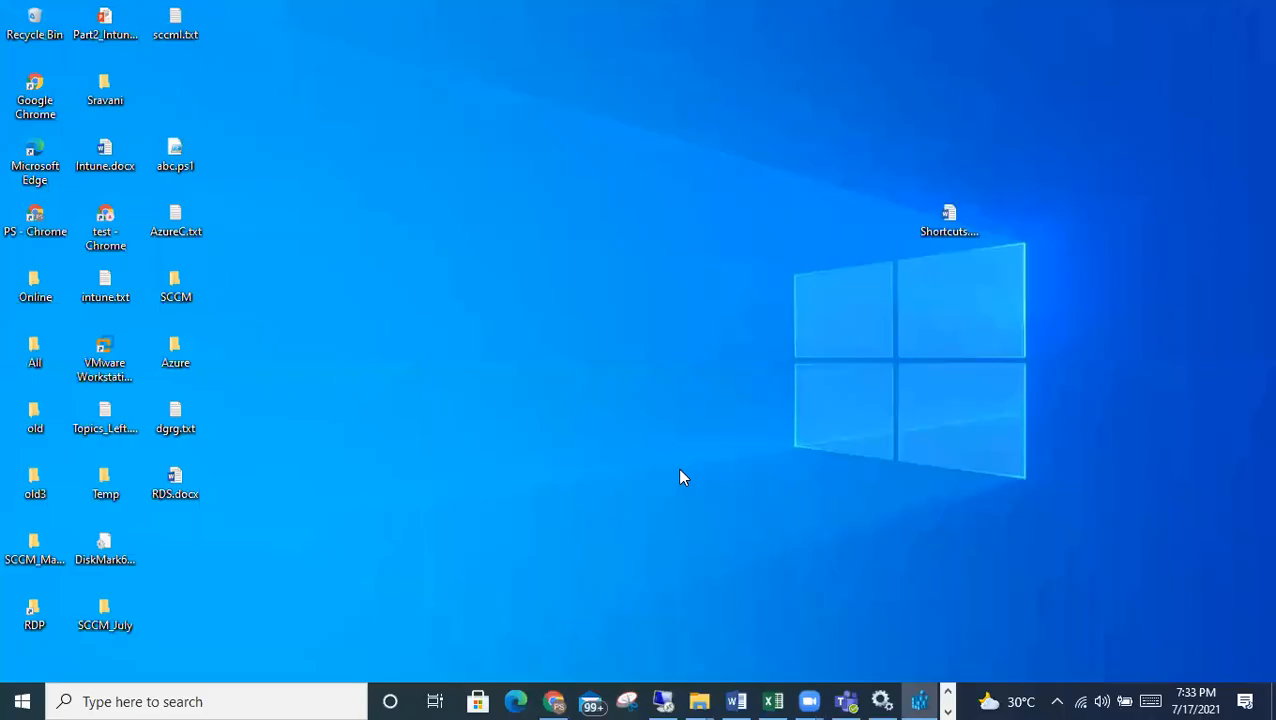
{"action": "left_click", "coordinate": [947, 694]}
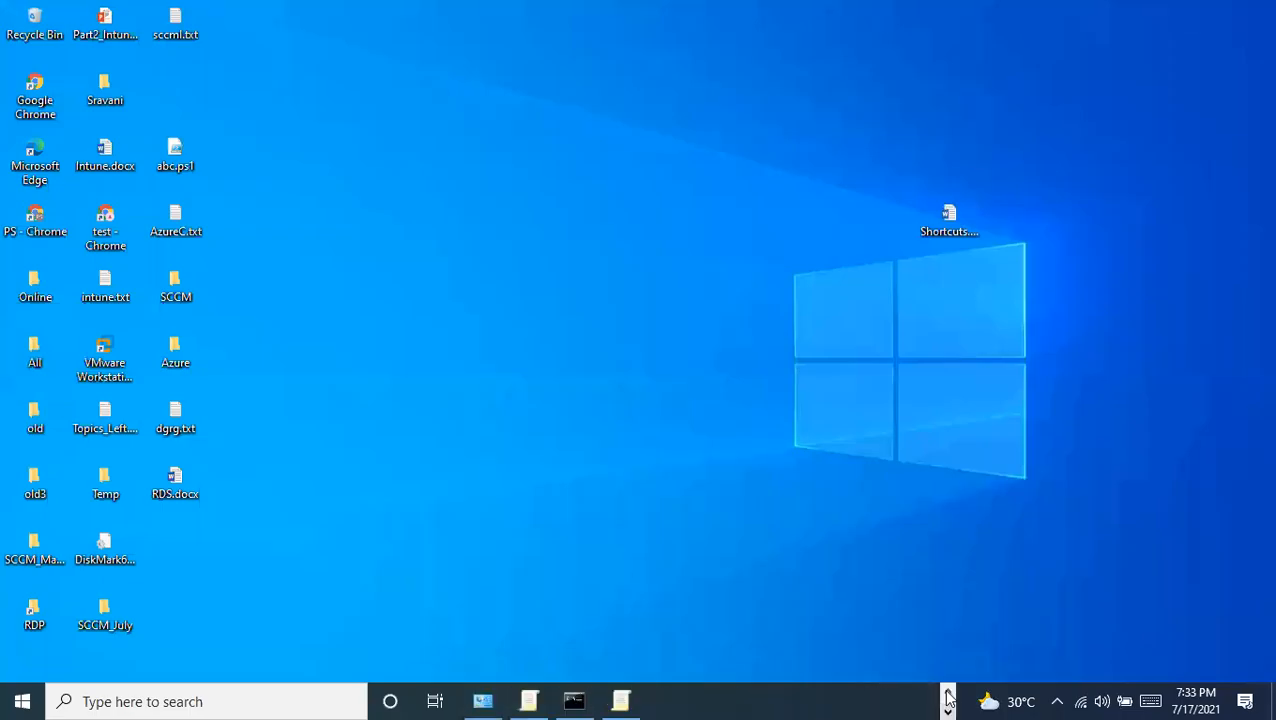
{"action": "left_click", "coordinate": [620, 700]}
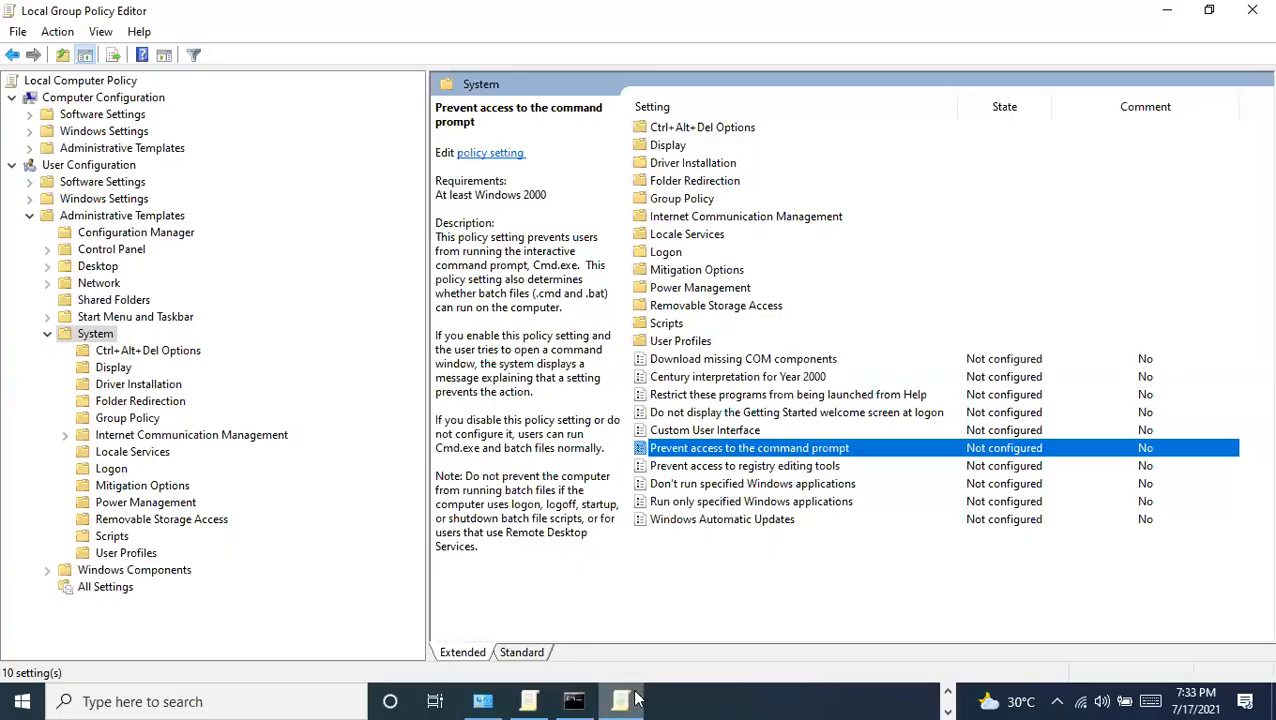
{"action": "double_click", "coordinate": [752, 449]}
{"action": "left_click", "coordinate": [192, 238]}
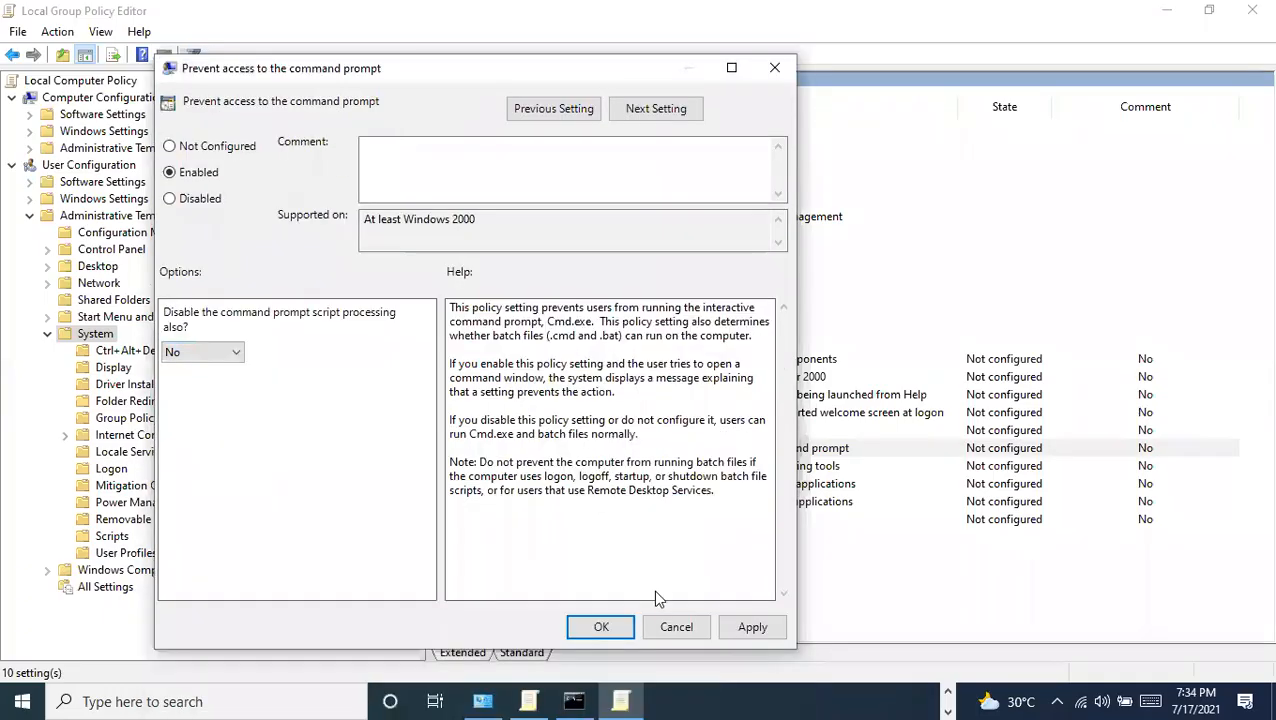
{"action": "left_click", "coordinate": [602, 622]}
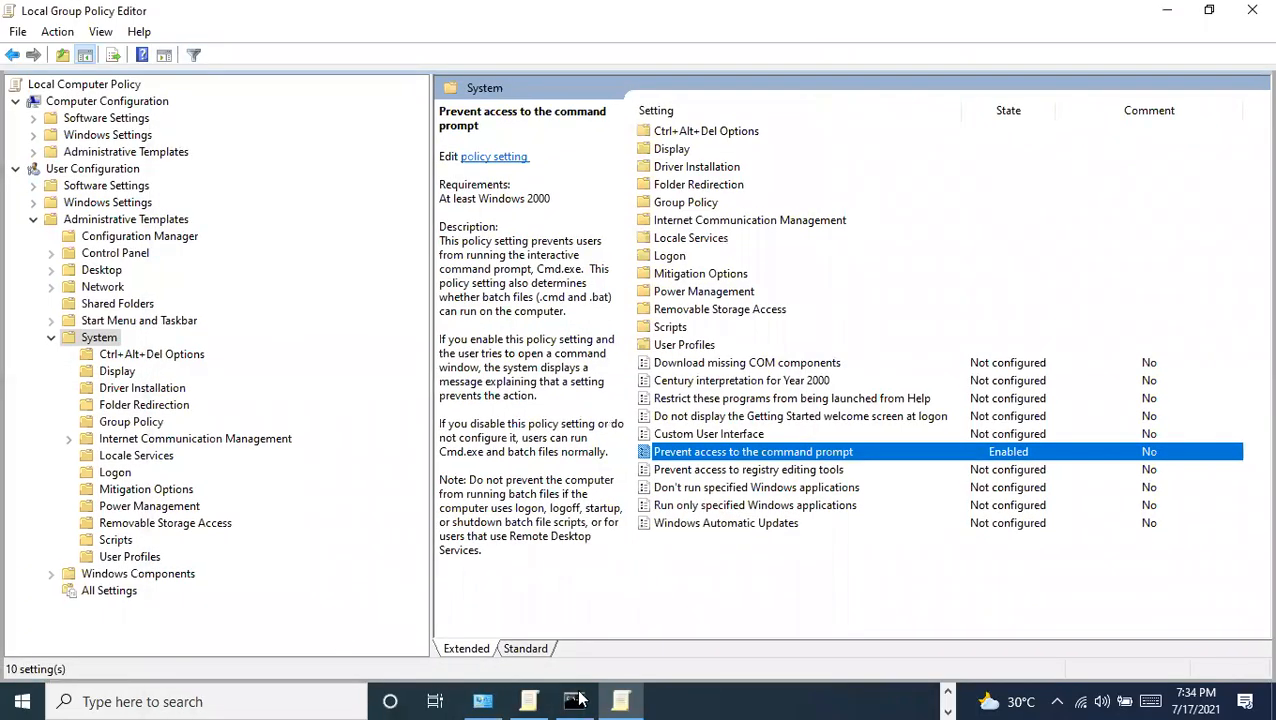
Close the Command Prompt window that is already open, and start a new one to test the policy
{"action": "left_click", "coordinate": [576, 701]}
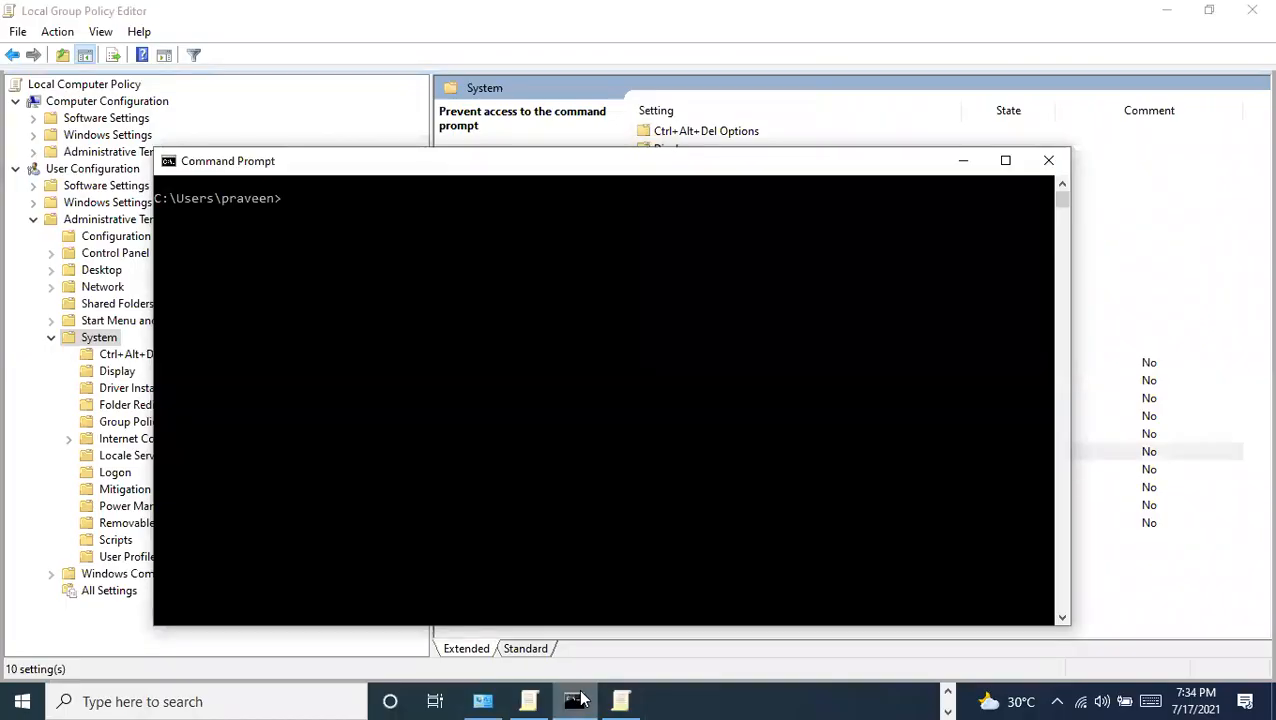
{"action": "key", "text": "alt+F4"}
{"action": "left_click", "coordinate": [22, 701]}
{"action": "type", "text": "cmd"}
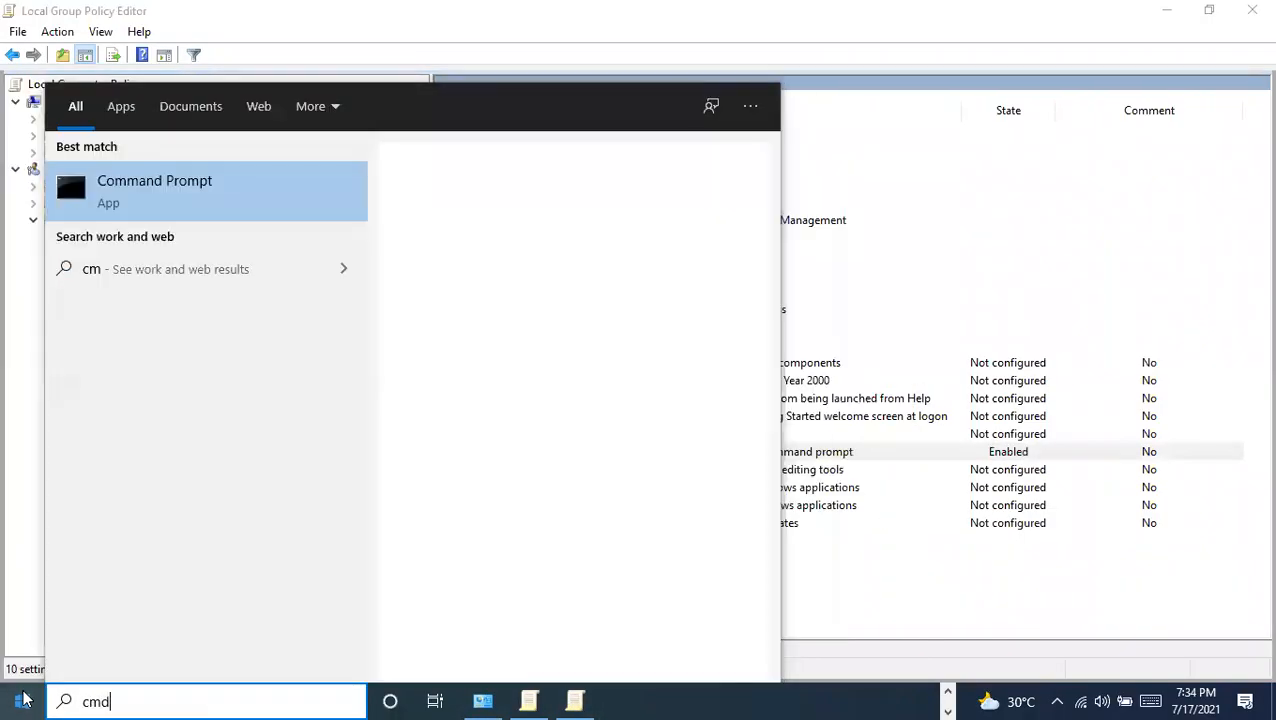
{"action": "left_click", "coordinate": [215, 195]}
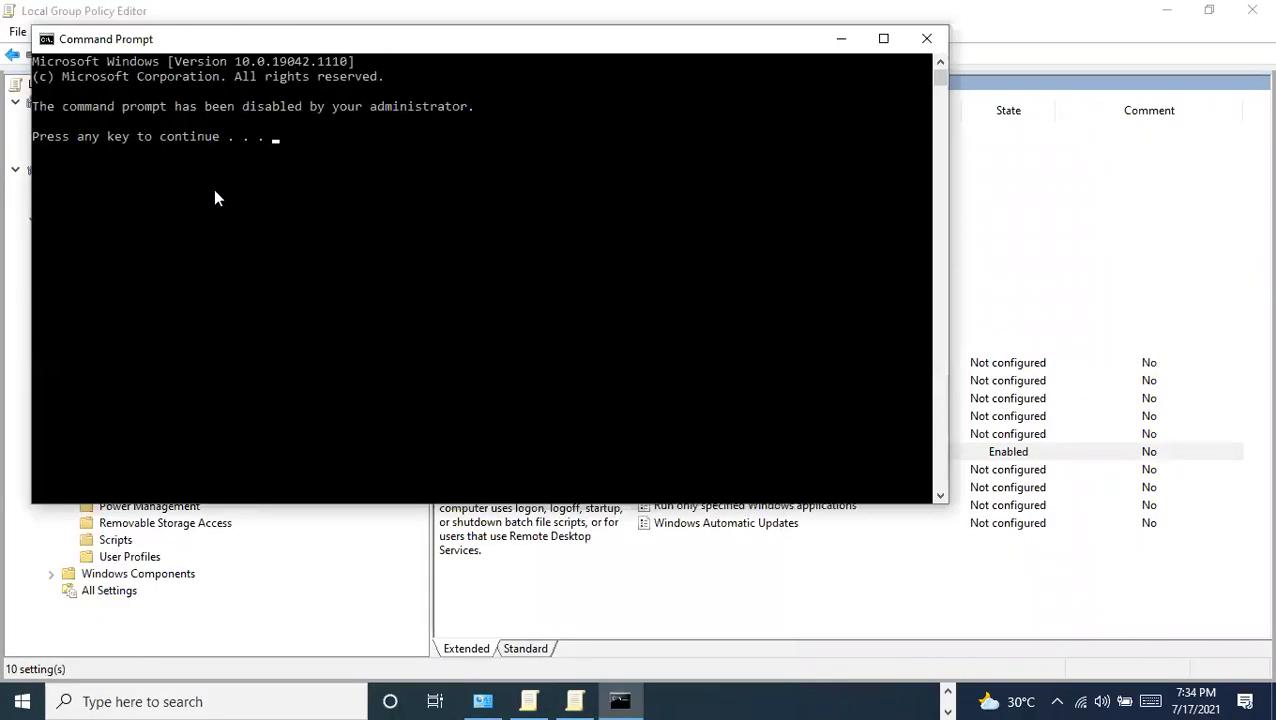
{"action": "key", "text": "Return"}
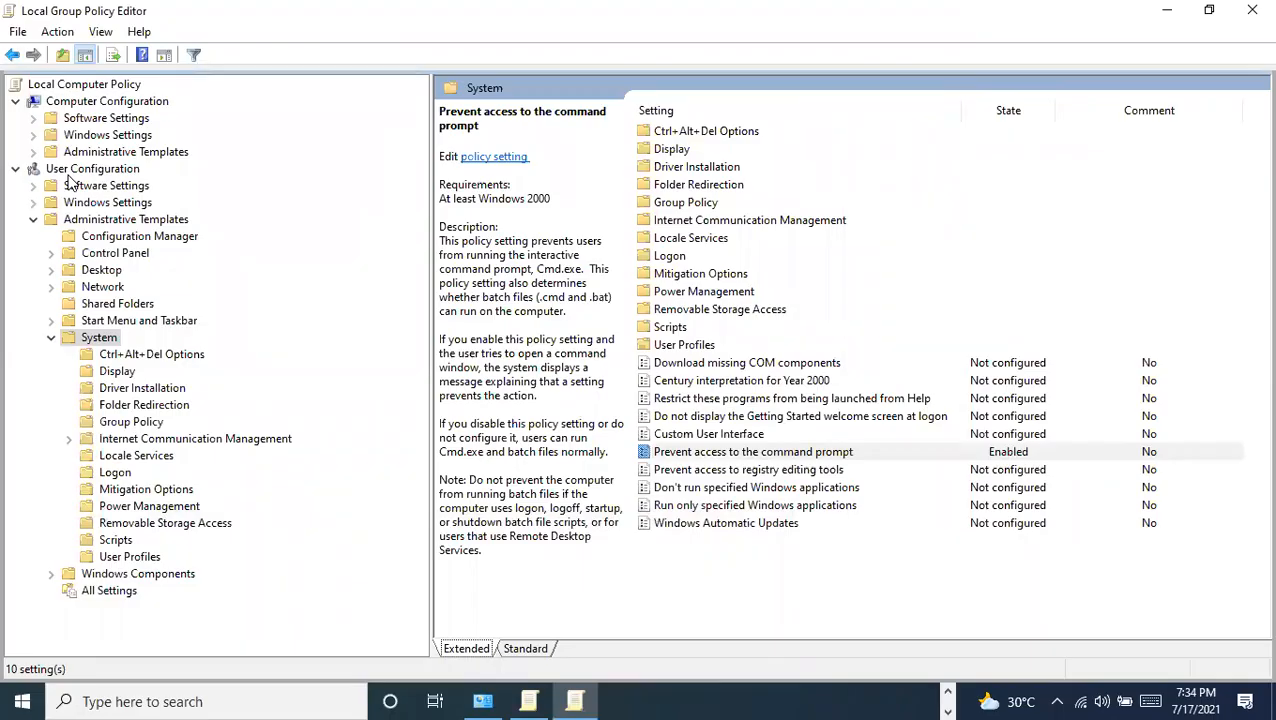
Launch Command Prompt again from a search for "cmd" to show the effect of the enabled policy
{"action": "left_click", "coordinate": [8, 698]}
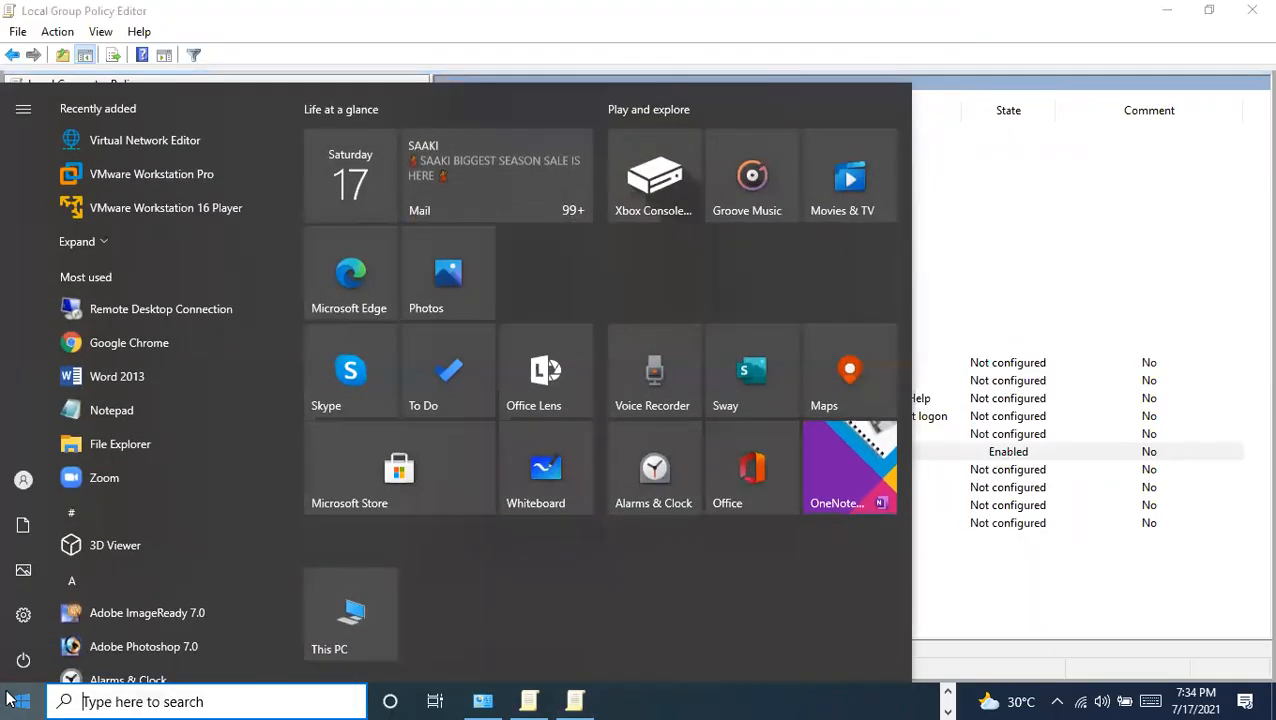
{"action": "type", "text": "cmd"}
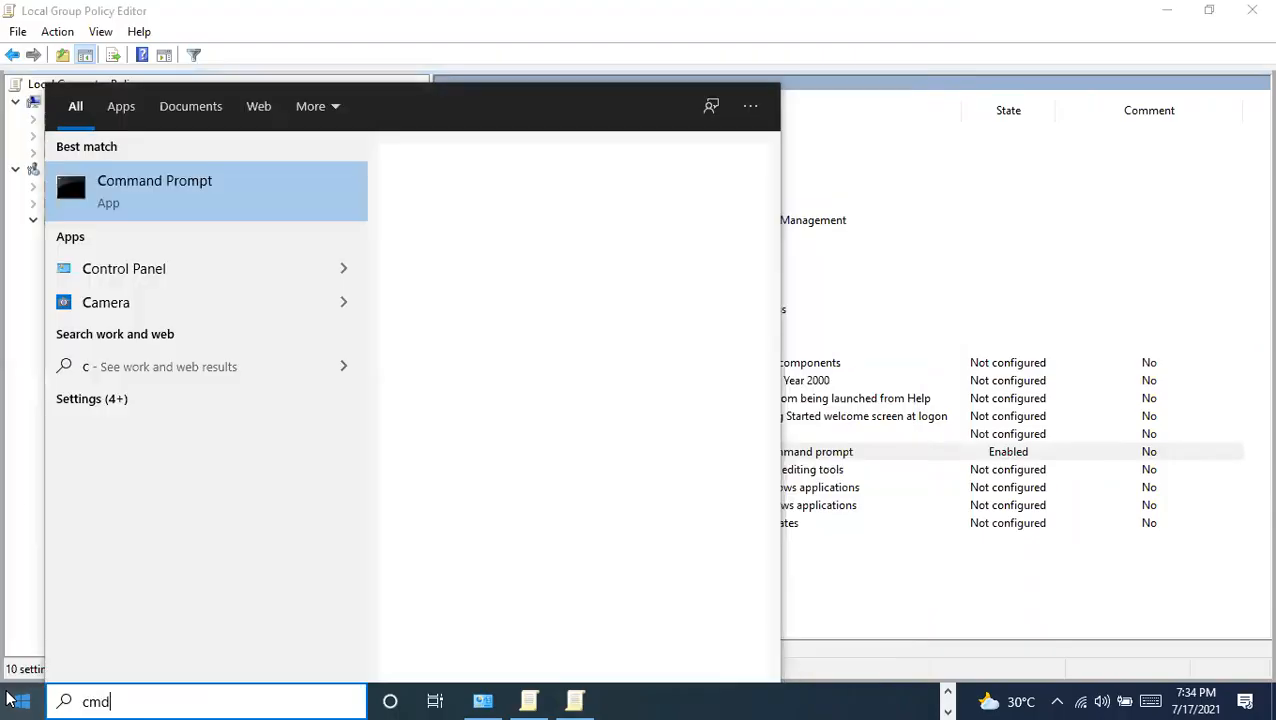
{"action": "left_click", "coordinate": [154, 187]}
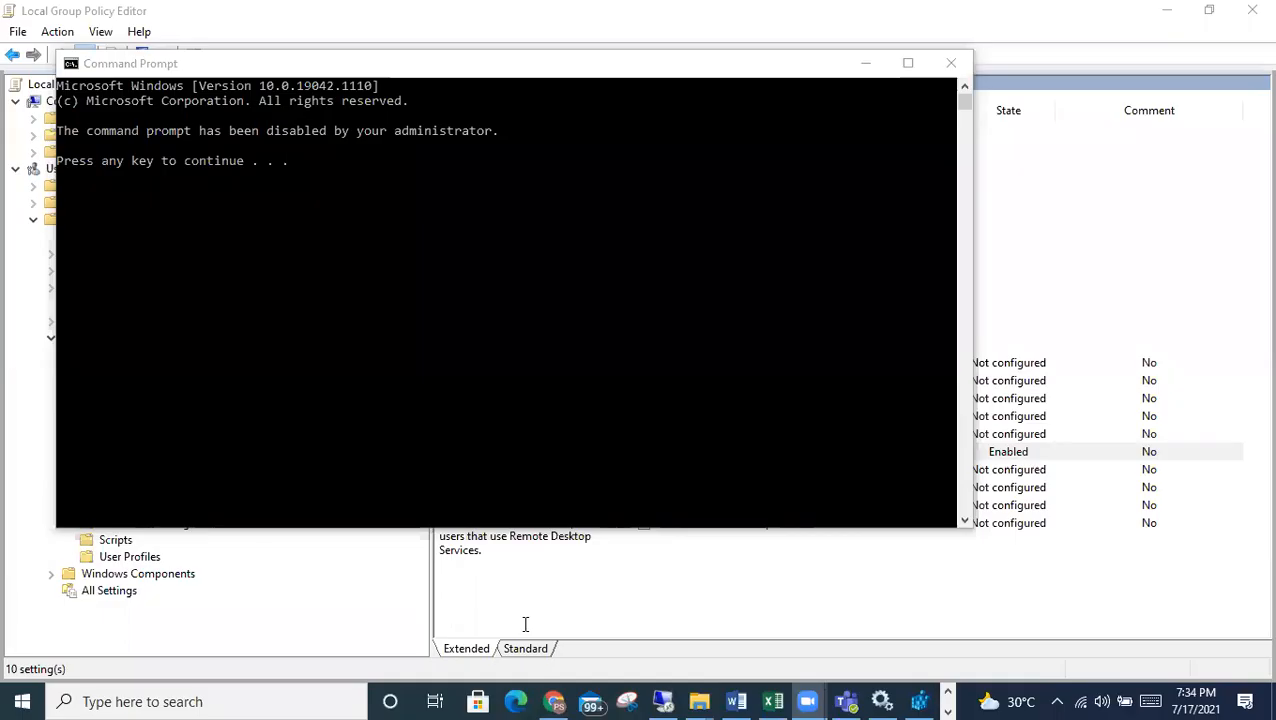
{"action": "left_click", "coordinate": [1101, 701]}
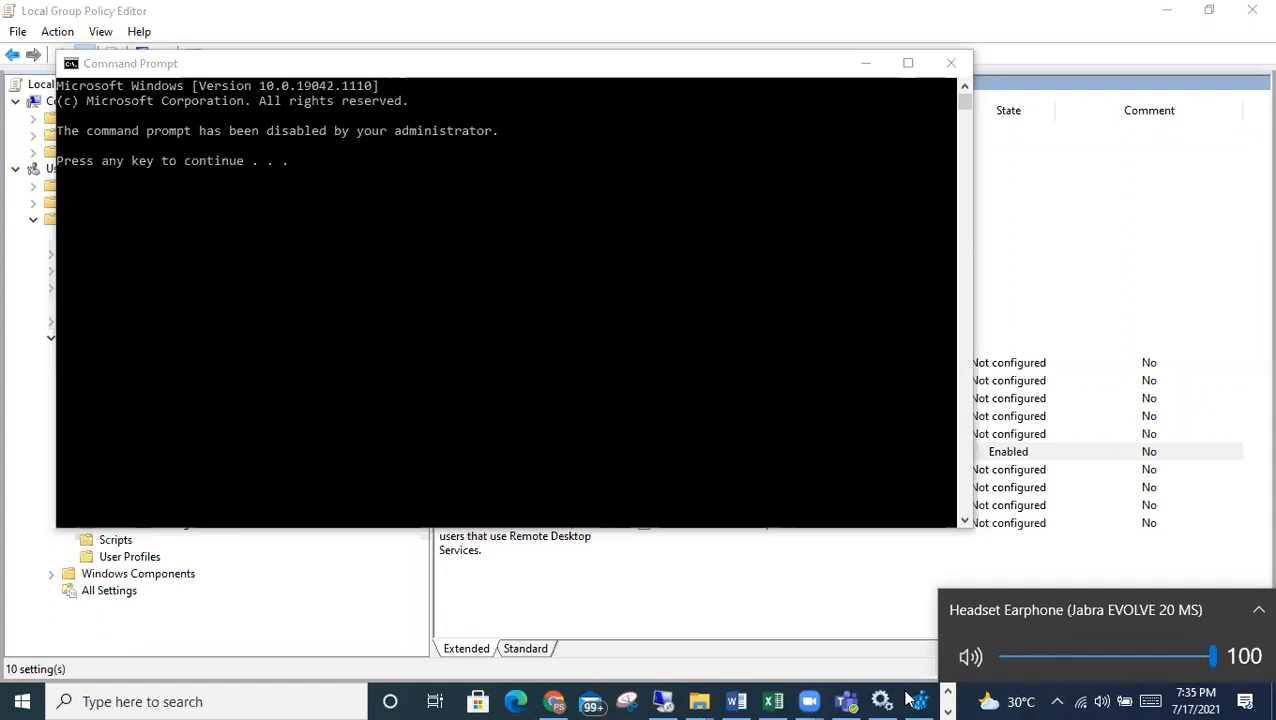
{"action": "left_click", "coordinate": [1093, 699]}
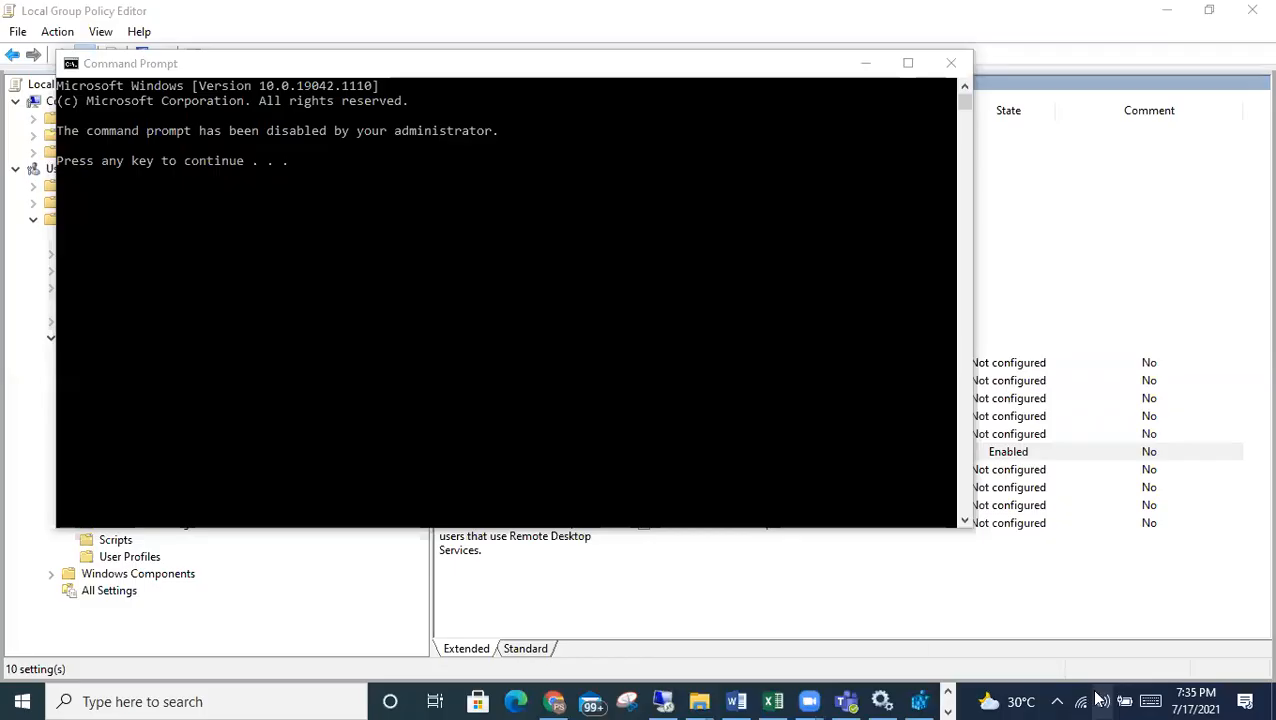
{"action": "left_click", "coordinate": [1099, 700]}
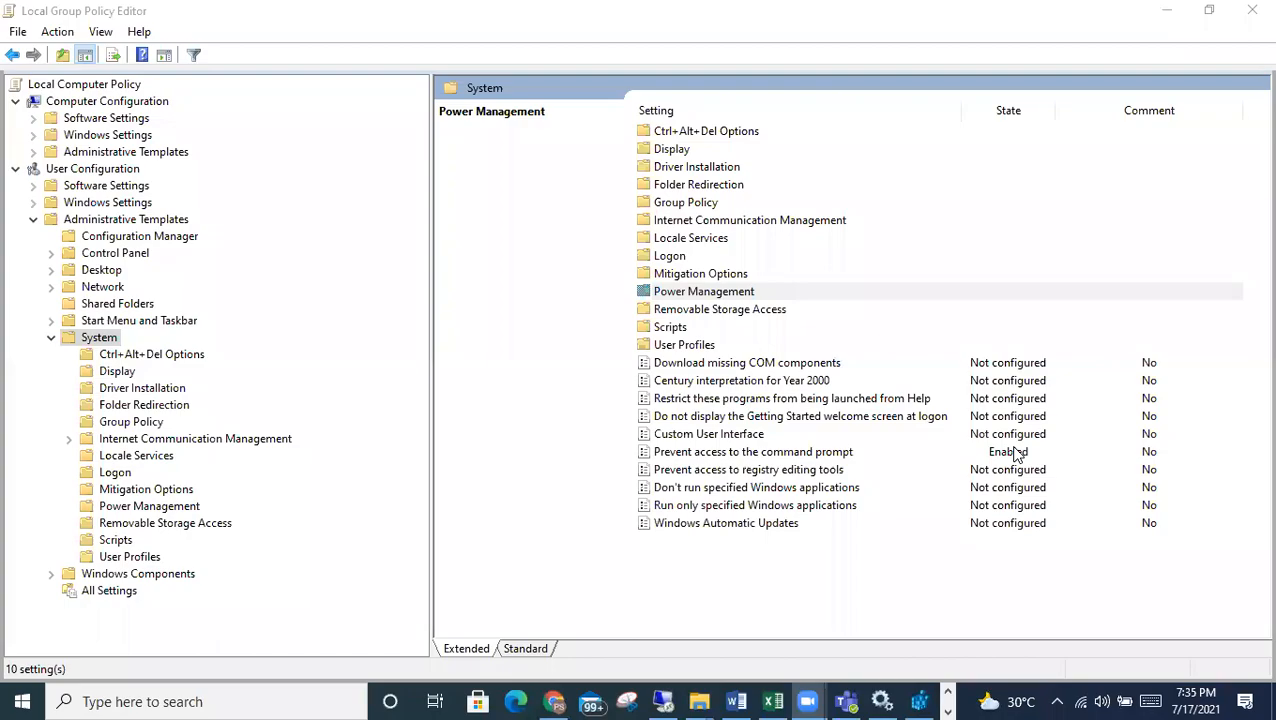
Repeat the Command Prompt launch test with the policy enabled, and dismiss the window
{"action": "left_click", "coordinate": [16, 700]}
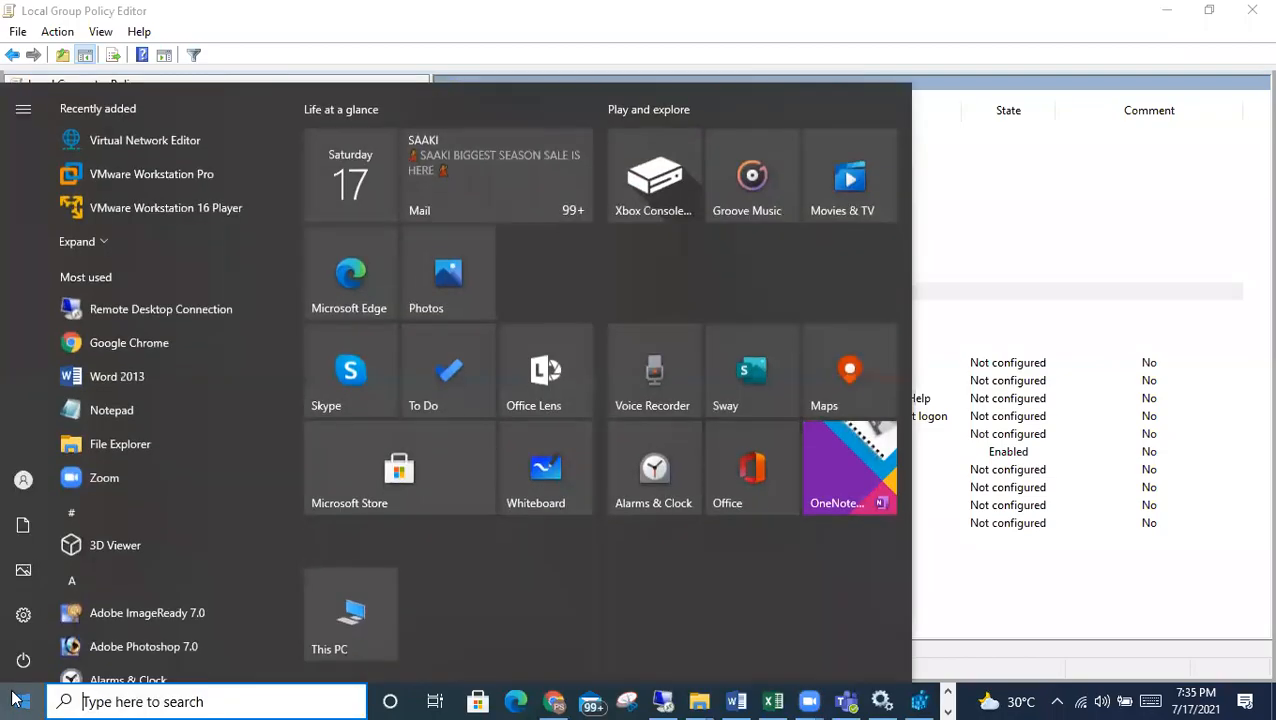
{"action": "type", "text": "cmd"}
{"action": "key", "text": "Return"}
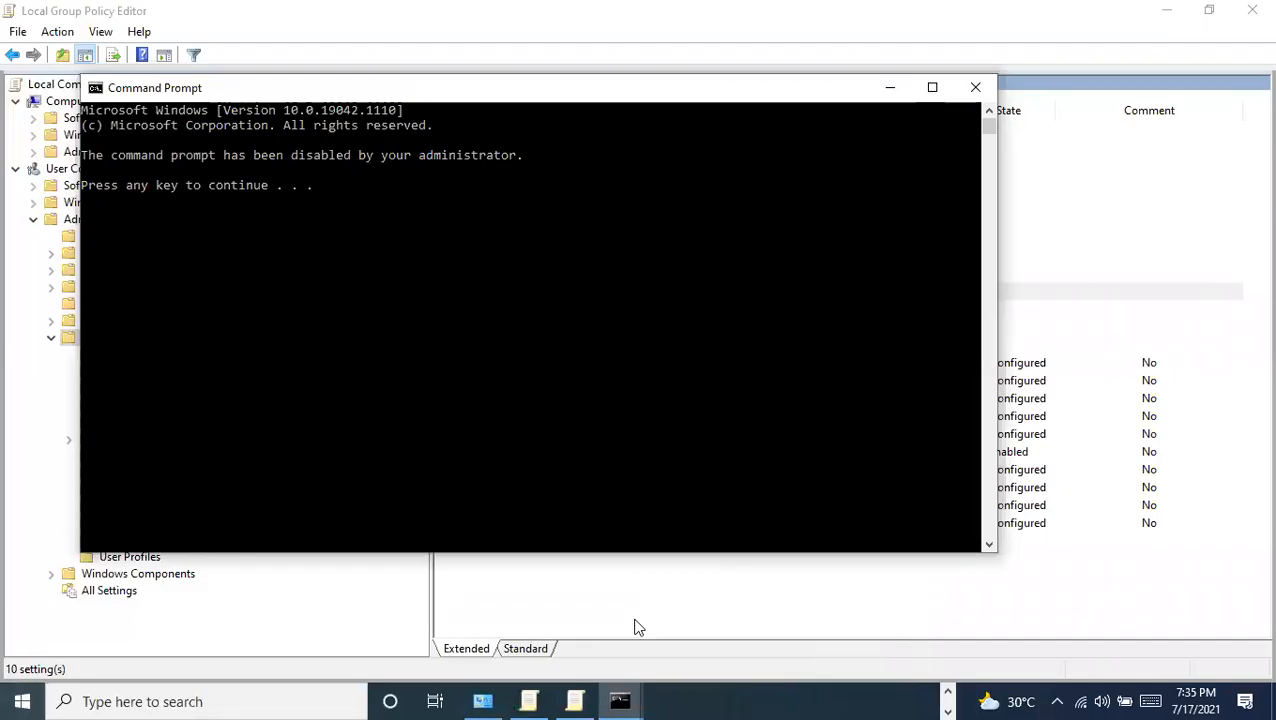
{"action": "key", "text": "Return"}
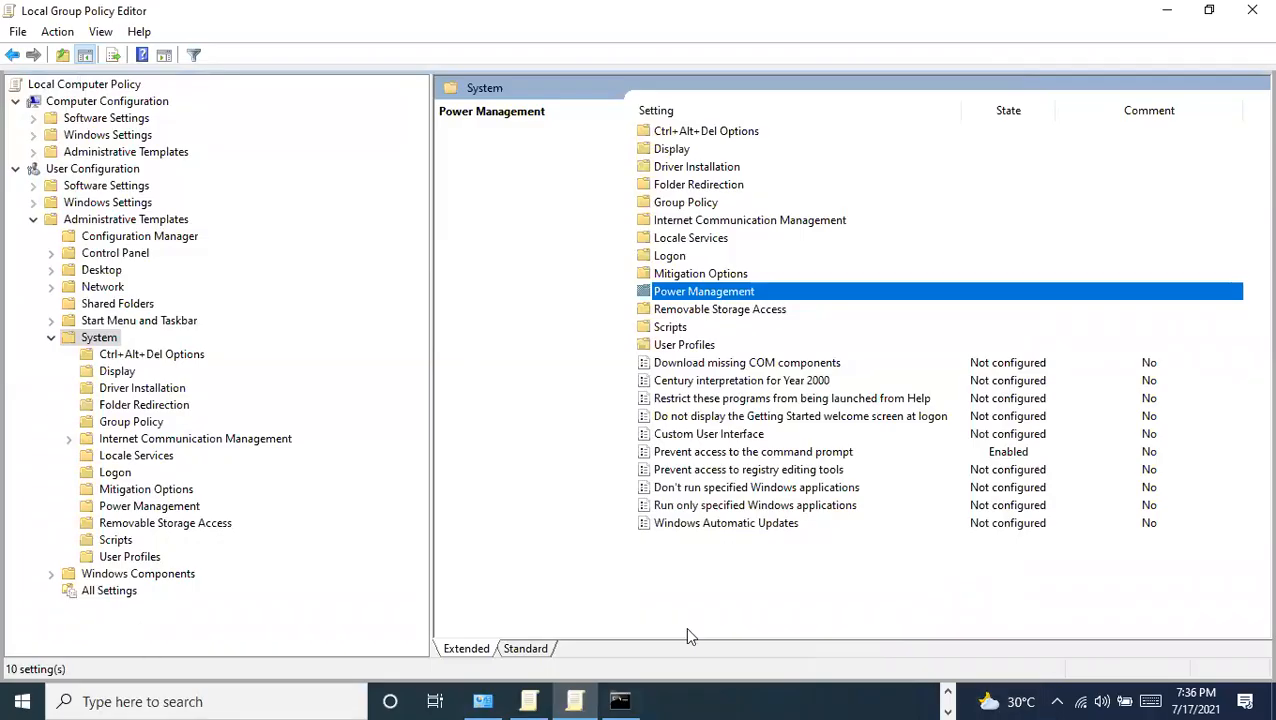
Review the description of the "Prevent access to the command prompt" policy in the System settings list
{"action": "left_click", "coordinate": [716, 437]}
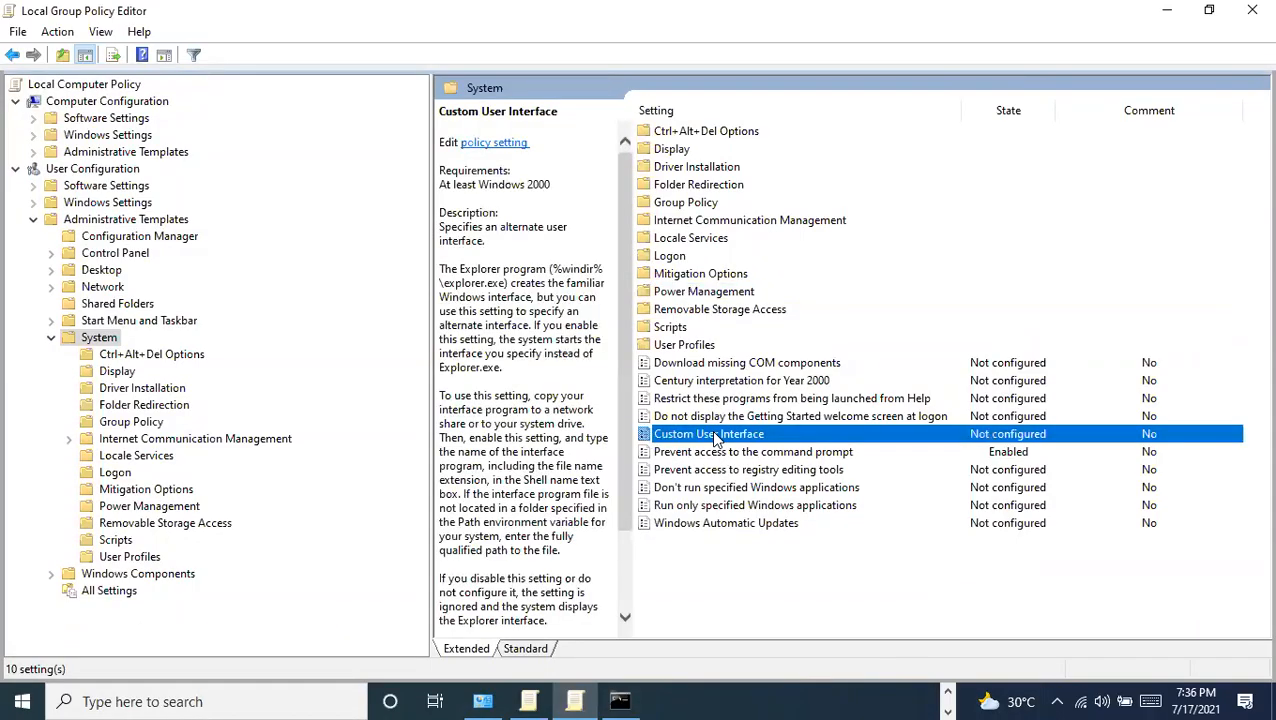
{"action": "left_click", "coordinate": [718, 453]}
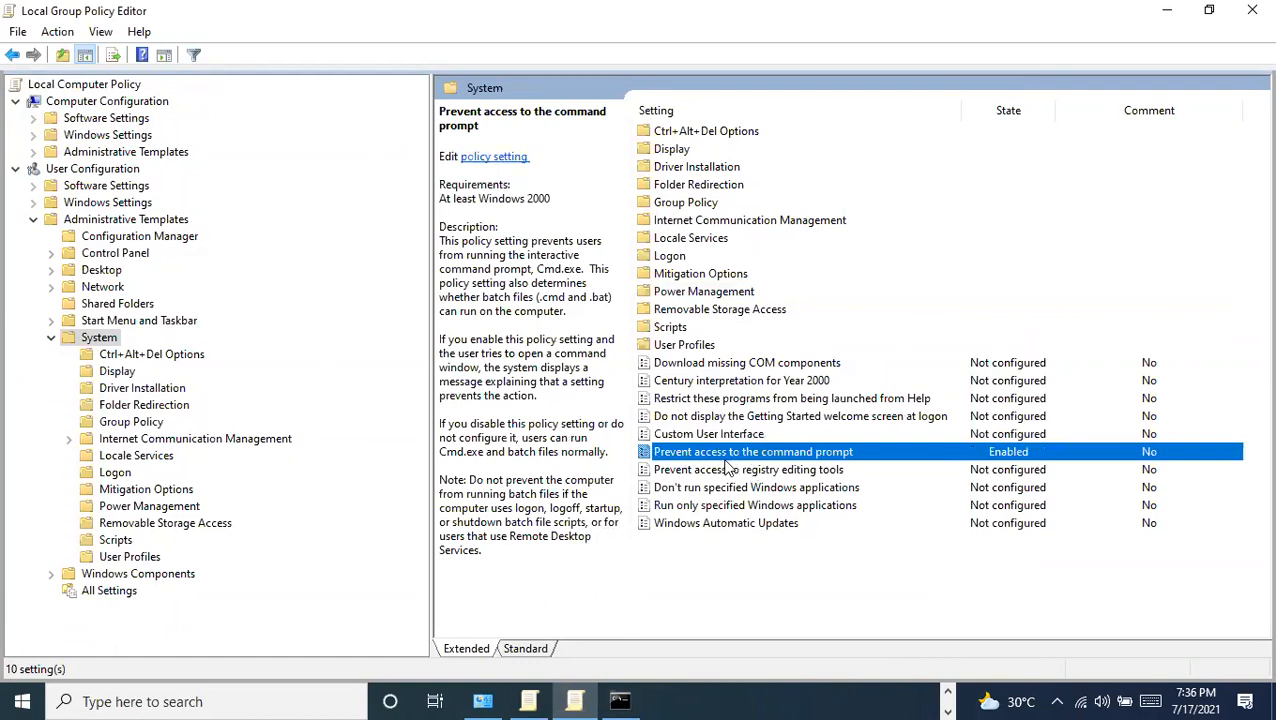
{"action": "left_click", "coordinate": [10, 695]}
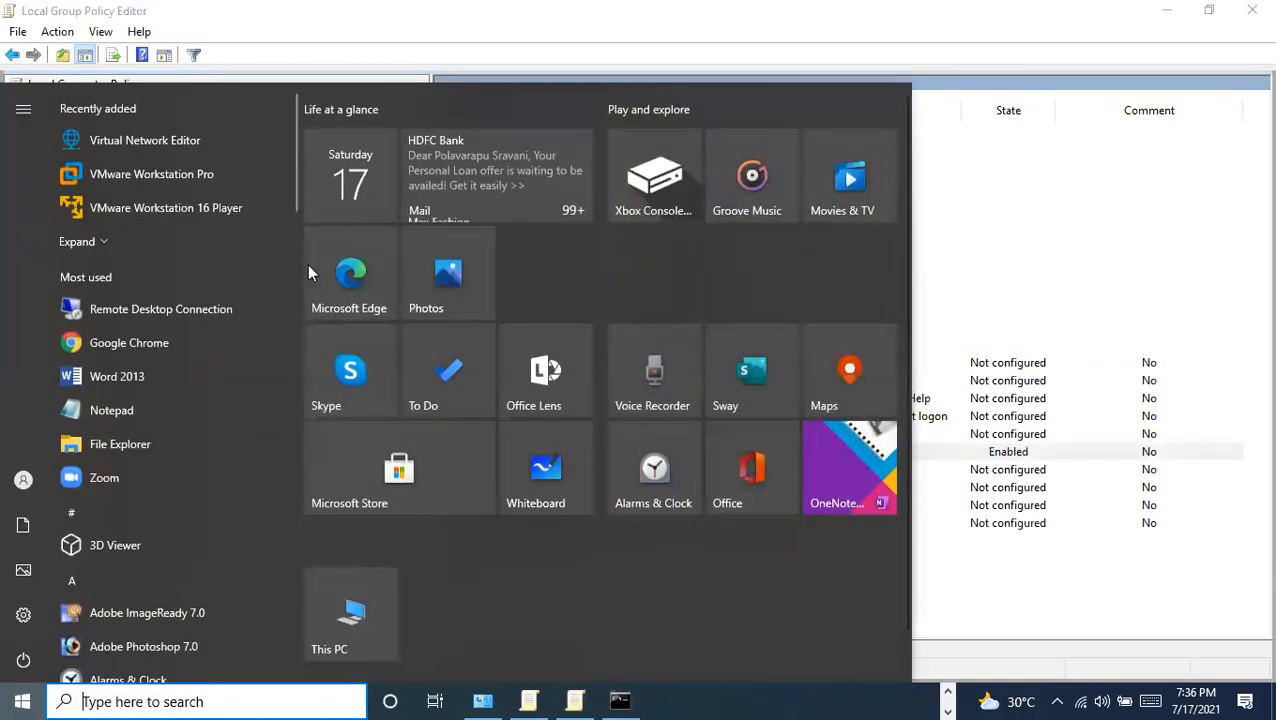
{"action": "left_click", "coordinate": [846, 453]}
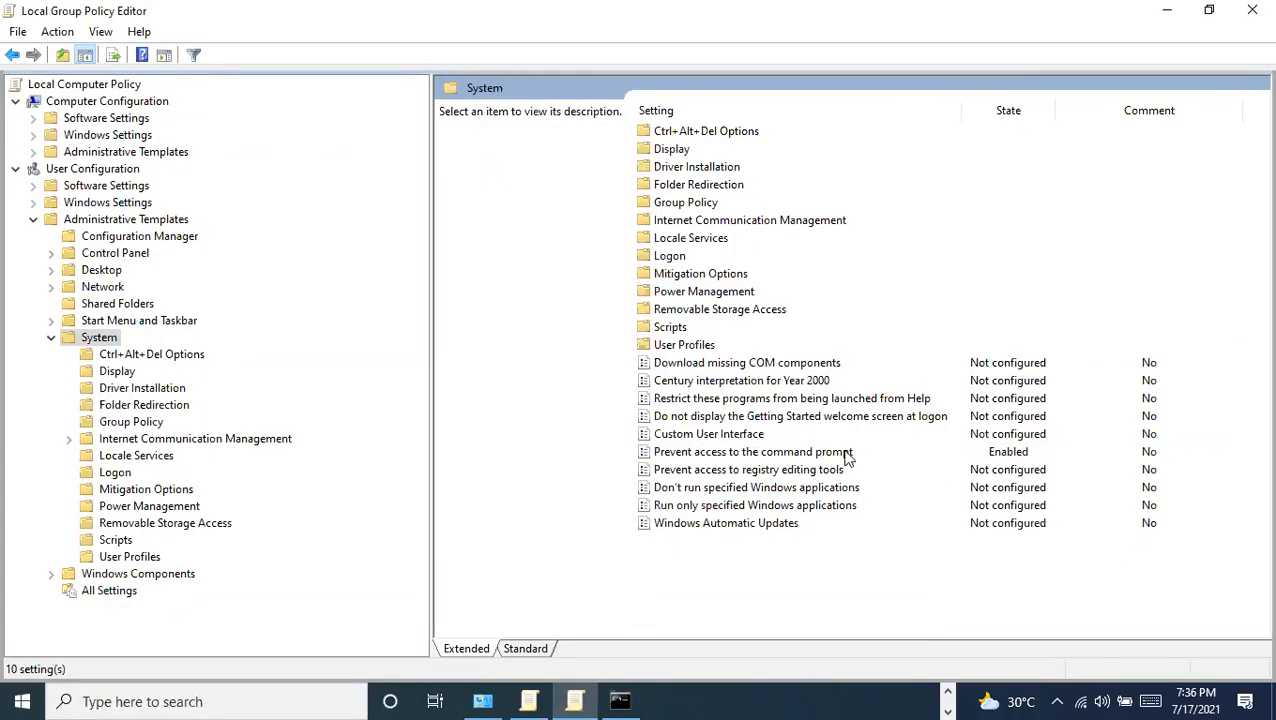
Set the "Prevent access to the command prompt" policy to Not Configured and save the change
{"action": "double_click", "coordinate": [812, 451]}
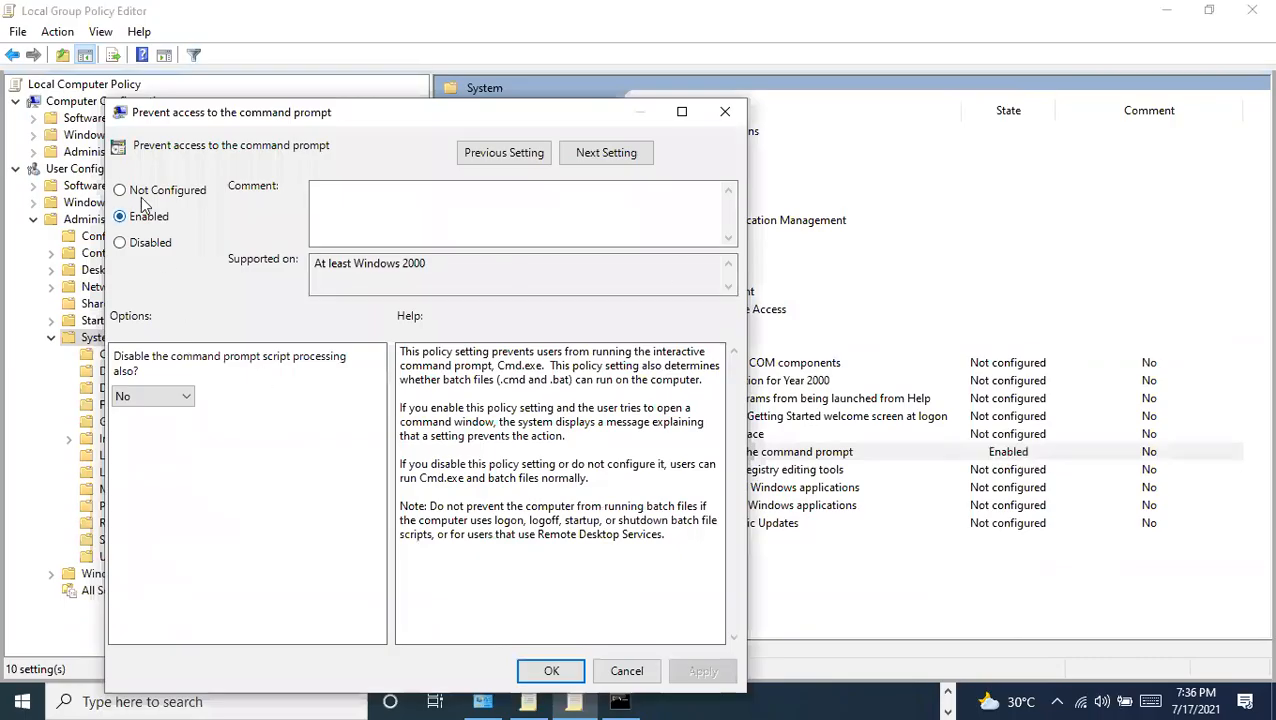
{"action": "left_click", "coordinate": [143, 193]}
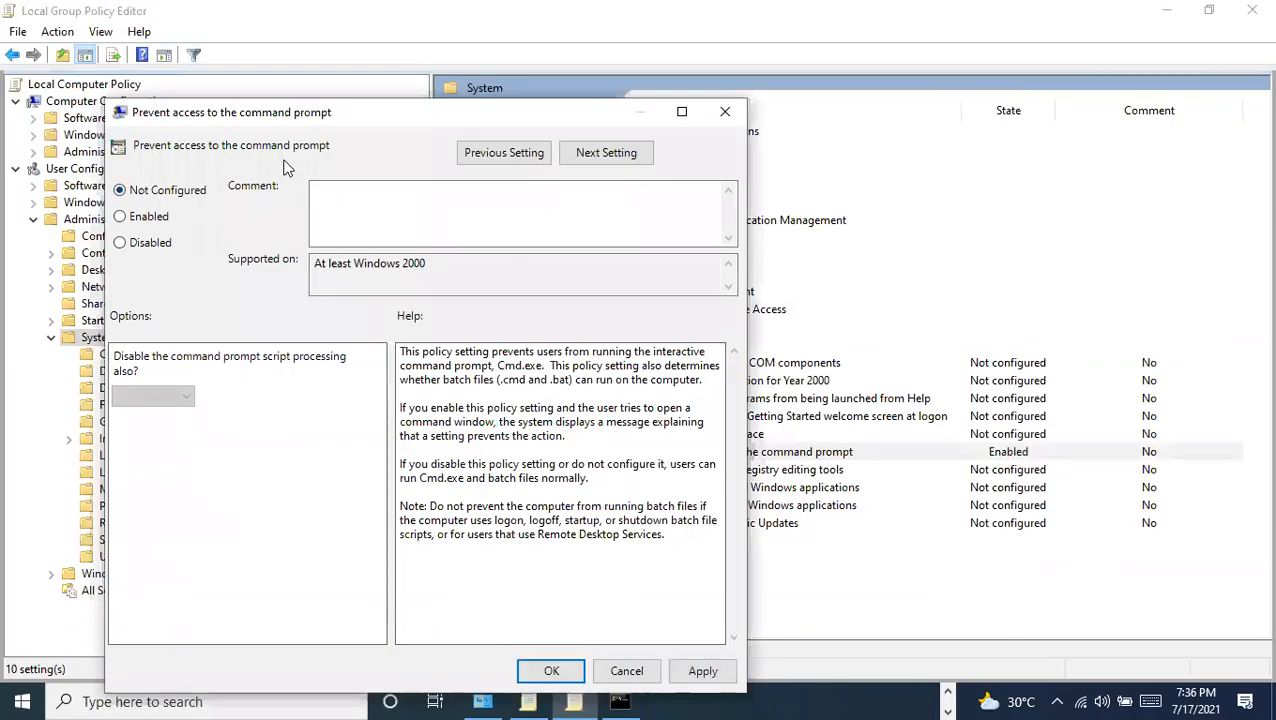
{"action": "left_click_drag", "start_coordinate": [320, 121], "coordinate": [318, 56]}
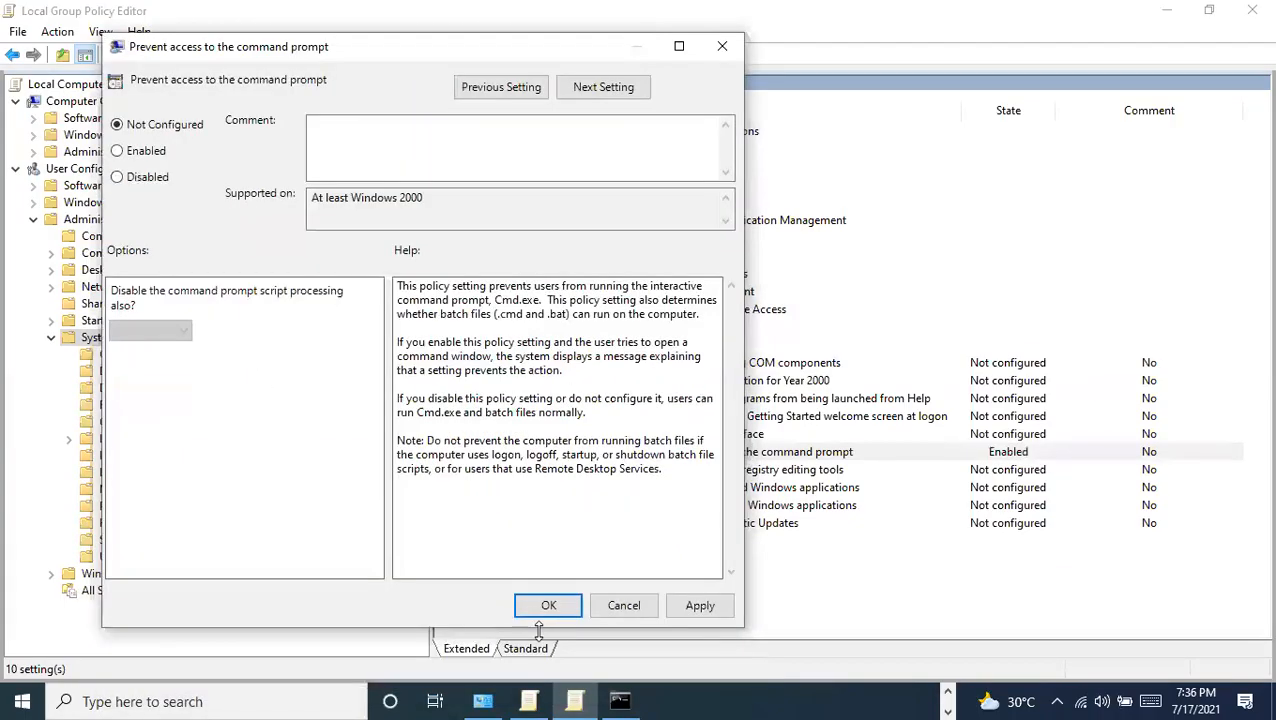
{"action": "key", "text": "Return"}
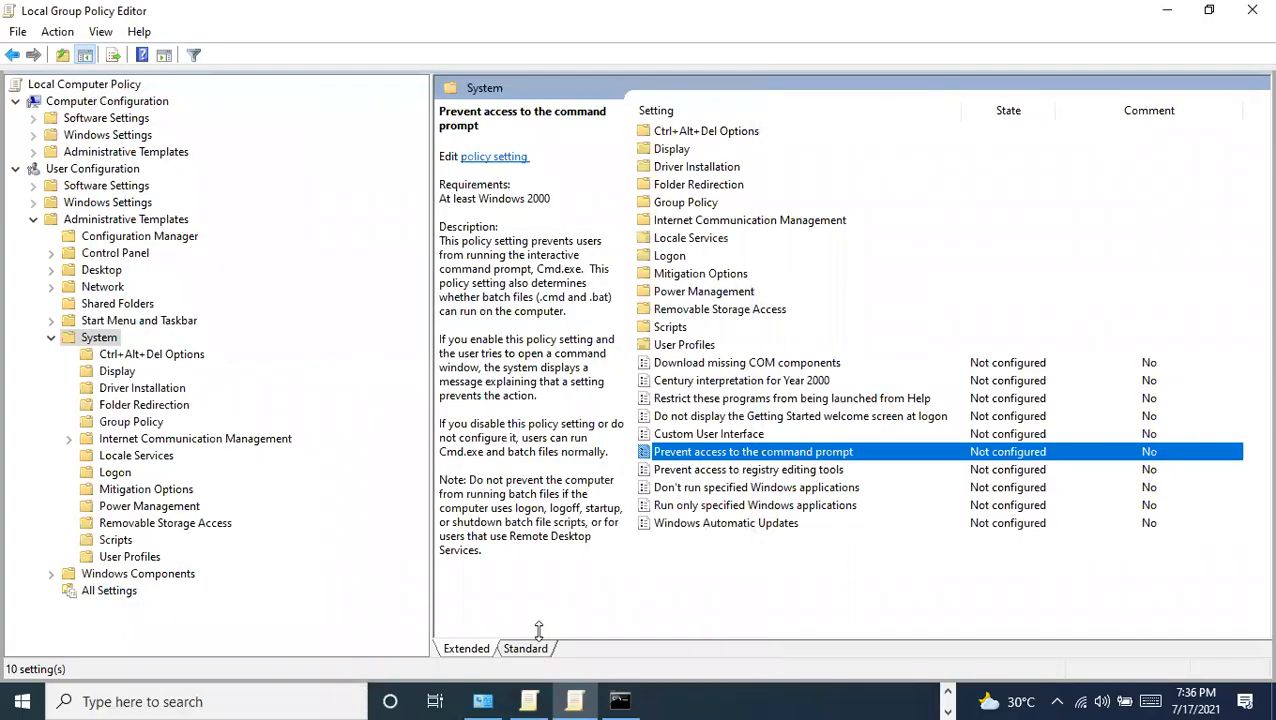
Launch Command Prompt to test access with the policy not configured, and close its window
{"action": "key", "text": "super"}
{"action": "type", "text": "cmd"}
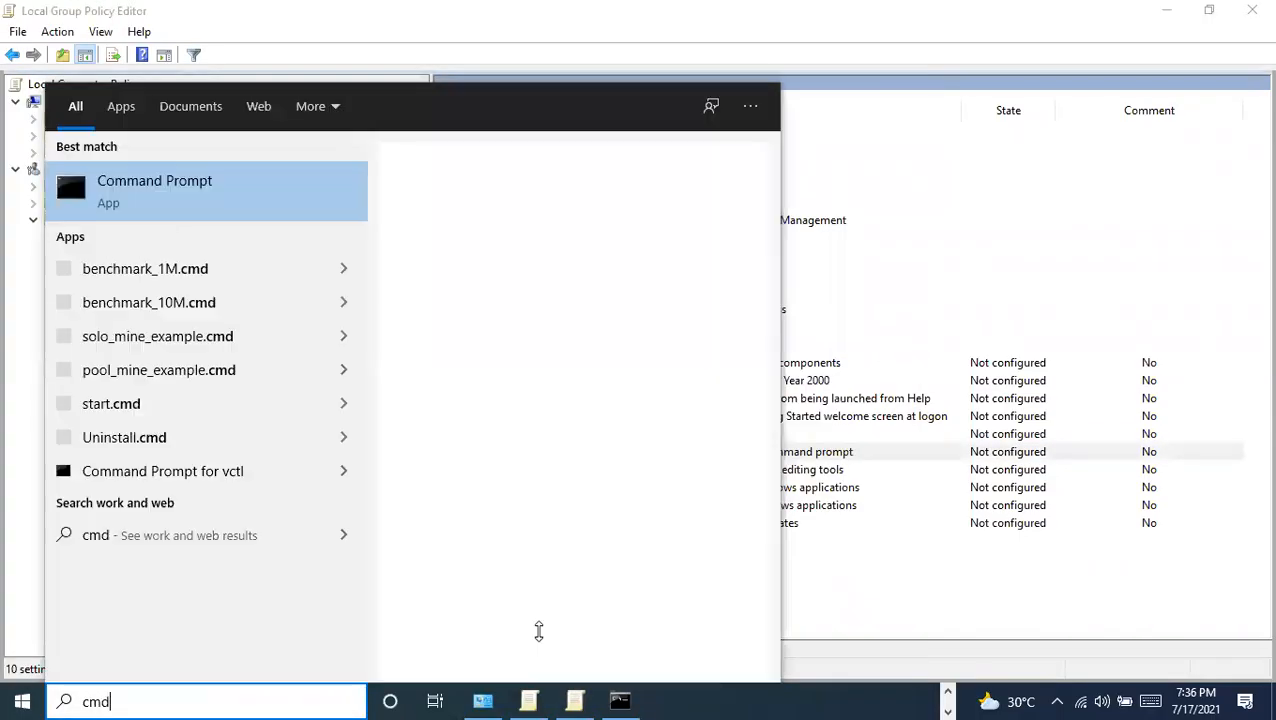
{"action": "key", "text": "Return"}
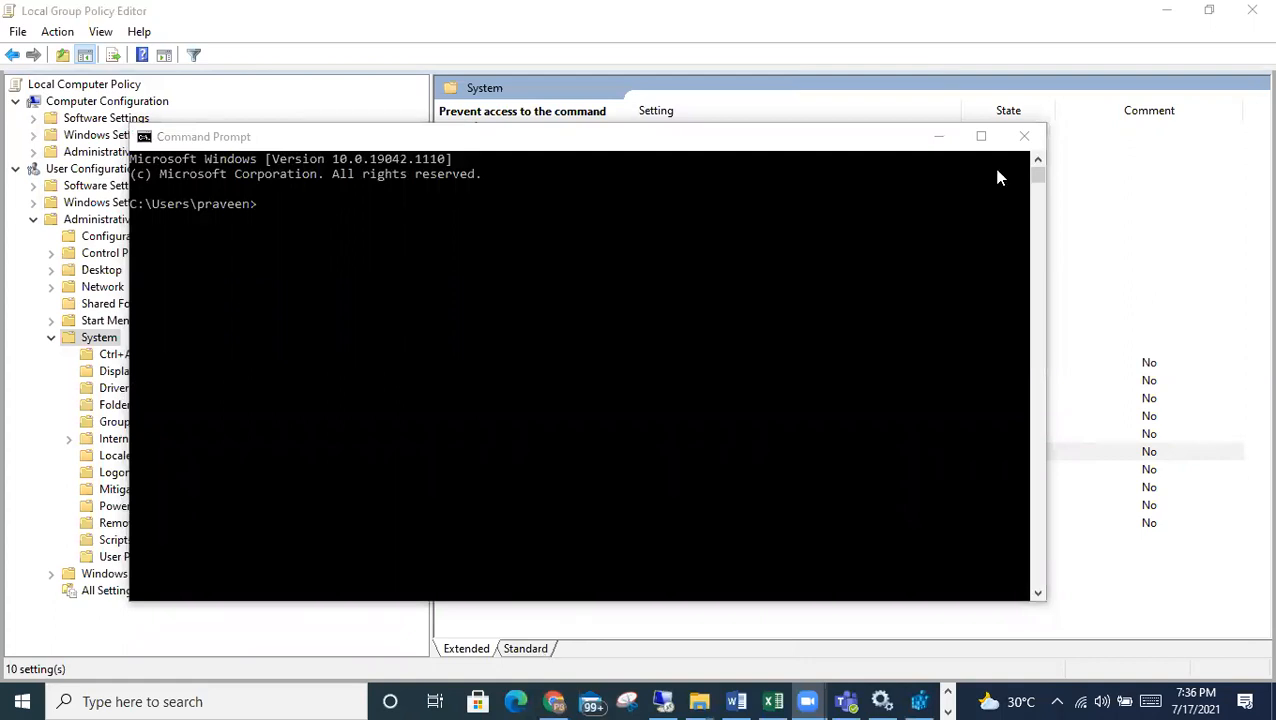
{"action": "left_click", "coordinate": [1024, 136]}
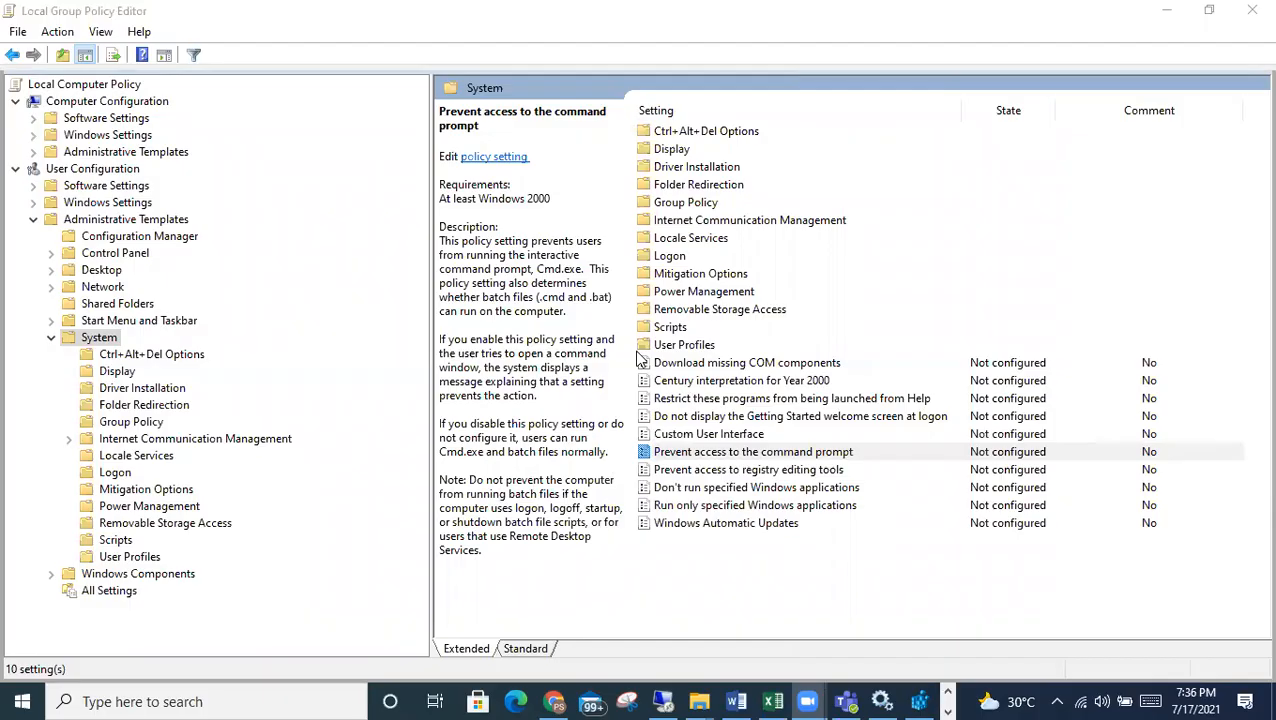
Examine the User Configuration System policy subfolders, including Ctrl+Alt+Del Options, Display, Logon, Mitigation Options, Power Management, Removable Storage Access, User Profiles and Scripts
{"action": "left_click", "coordinate": [138, 357]}
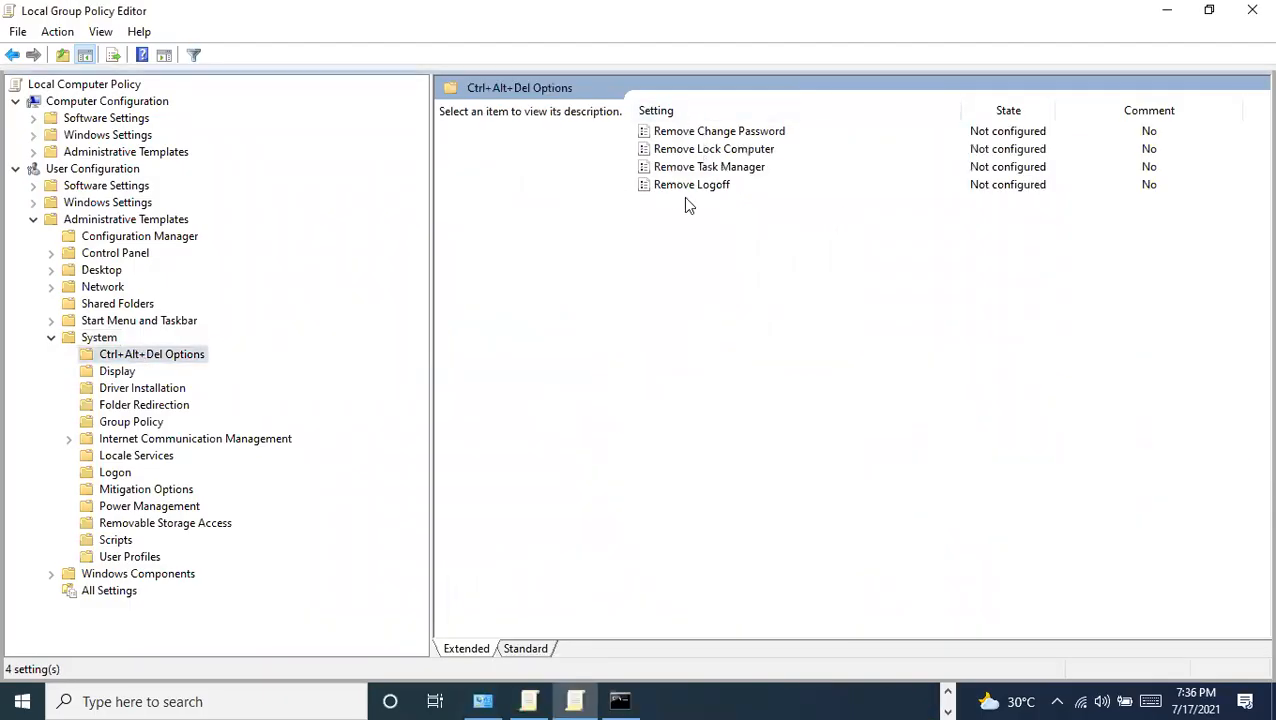
{"action": "left_click", "coordinate": [141, 371]}
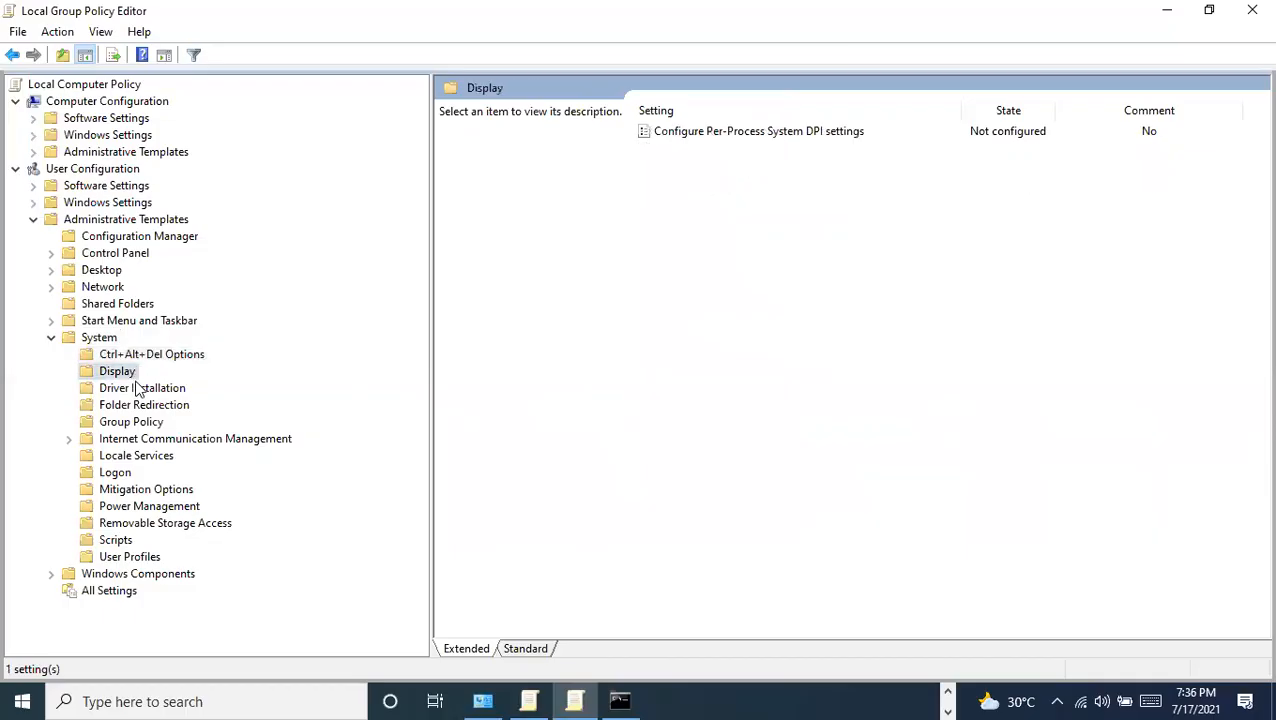
{"action": "left_click", "coordinate": [118, 473]}
{"action": "left_click", "coordinate": [143, 490]}
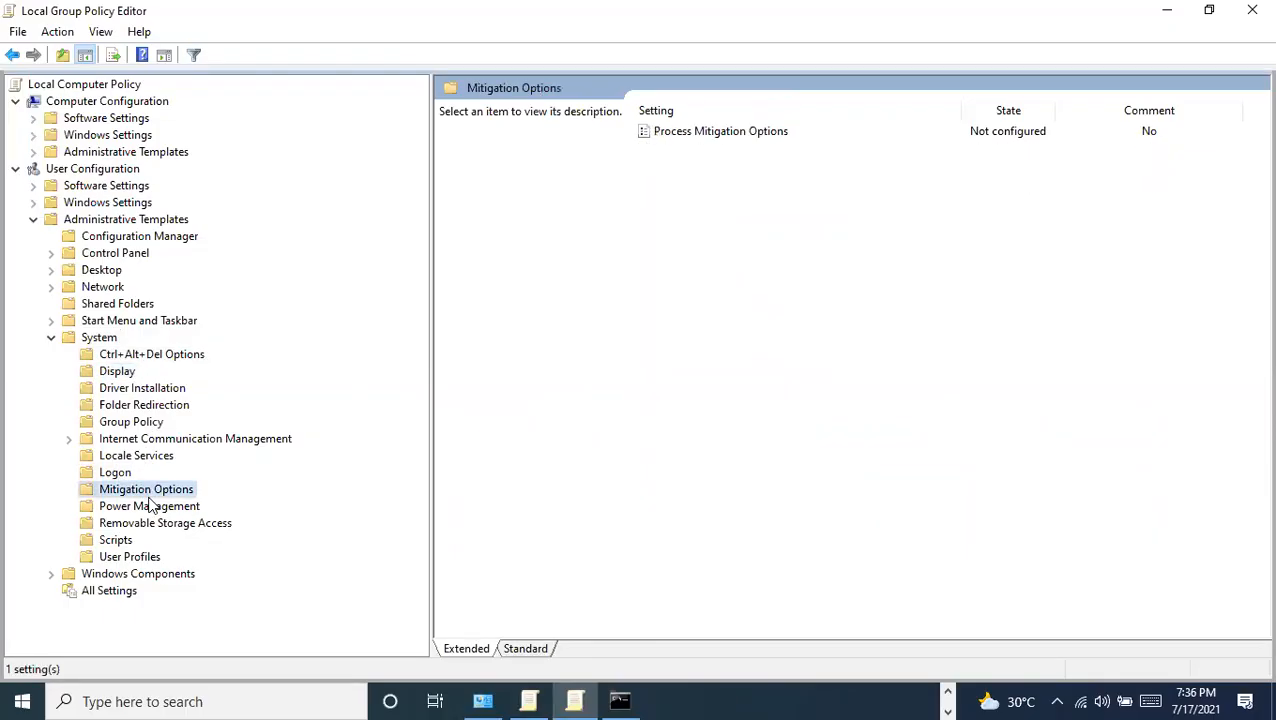
{"action": "left_click", "coordinate": [150, 507]}
{"action": "left_click", "coordinate": [153, 525]}
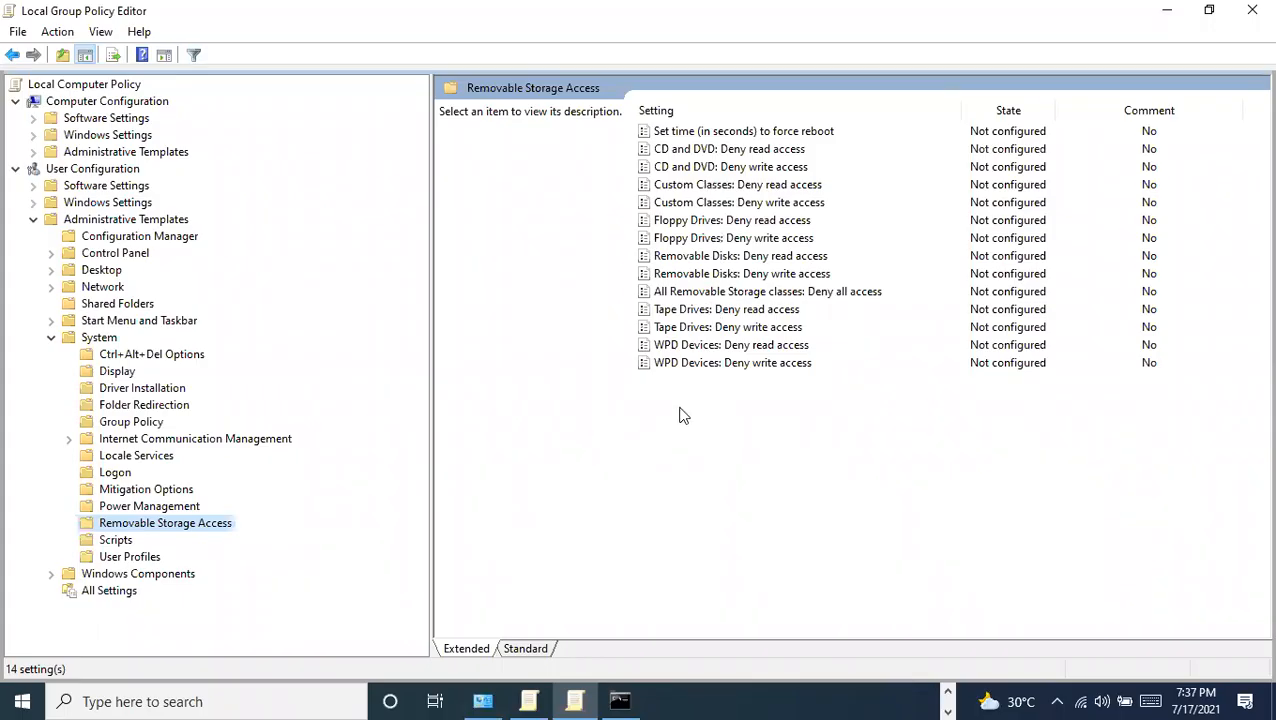
{"action": "left_click", "coordinate": [140, 556]}
{"action": "left_click", "coordinate": [130, 541]}
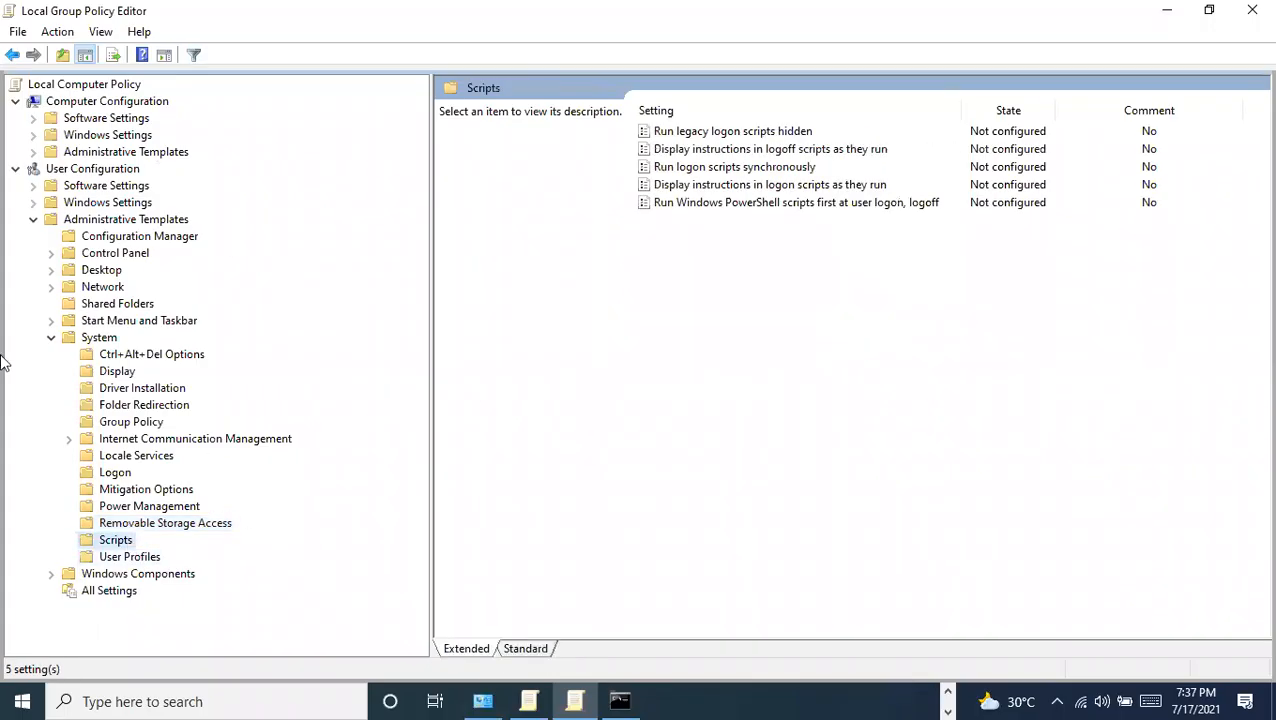
Examine the policies in the System folder of the Computer Configuration Administrative Templates
{"action": "left_click", "coordinate": [33, 151]}
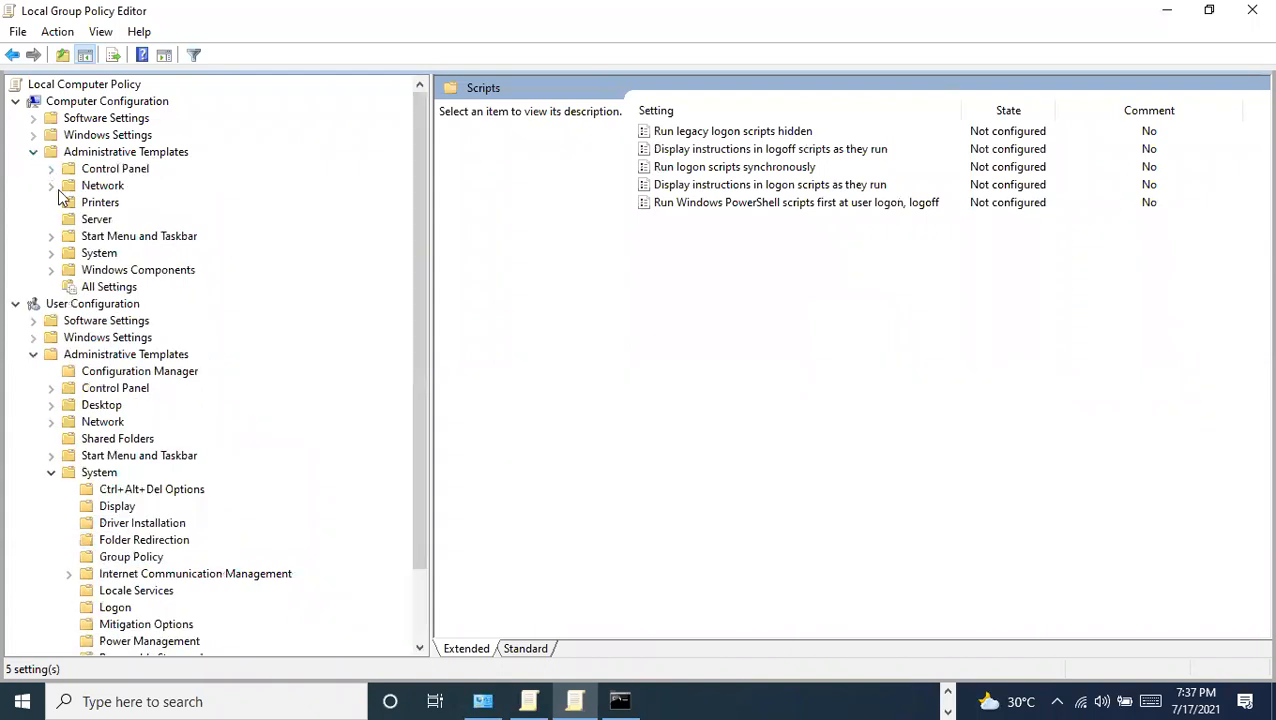
{"action": "left_click", "coordinate": [52, 253]}
{"action": "left_click", "coordinate": [112, 88]}
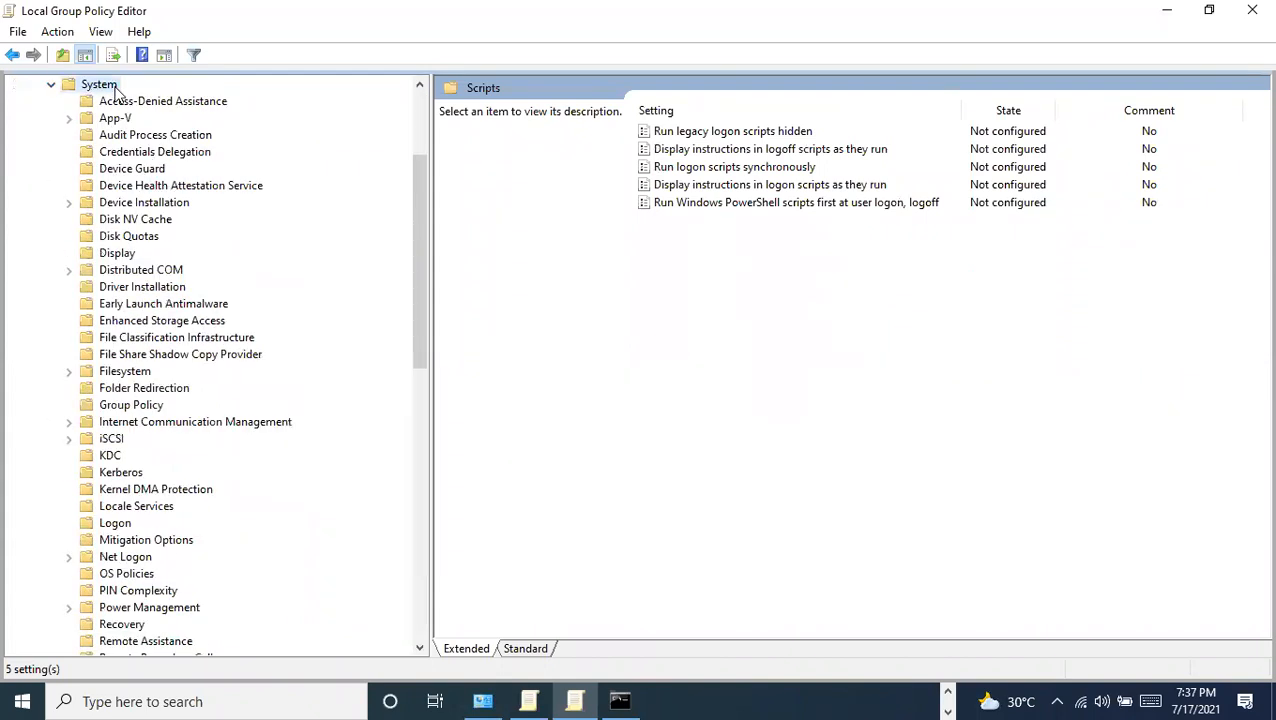
{"action": "left_click", "coordinate": [672, 311]}
{"action": "scroll", "coordinate": [672, 311], "scroll_direction": "down", "scroll_amount": 12}
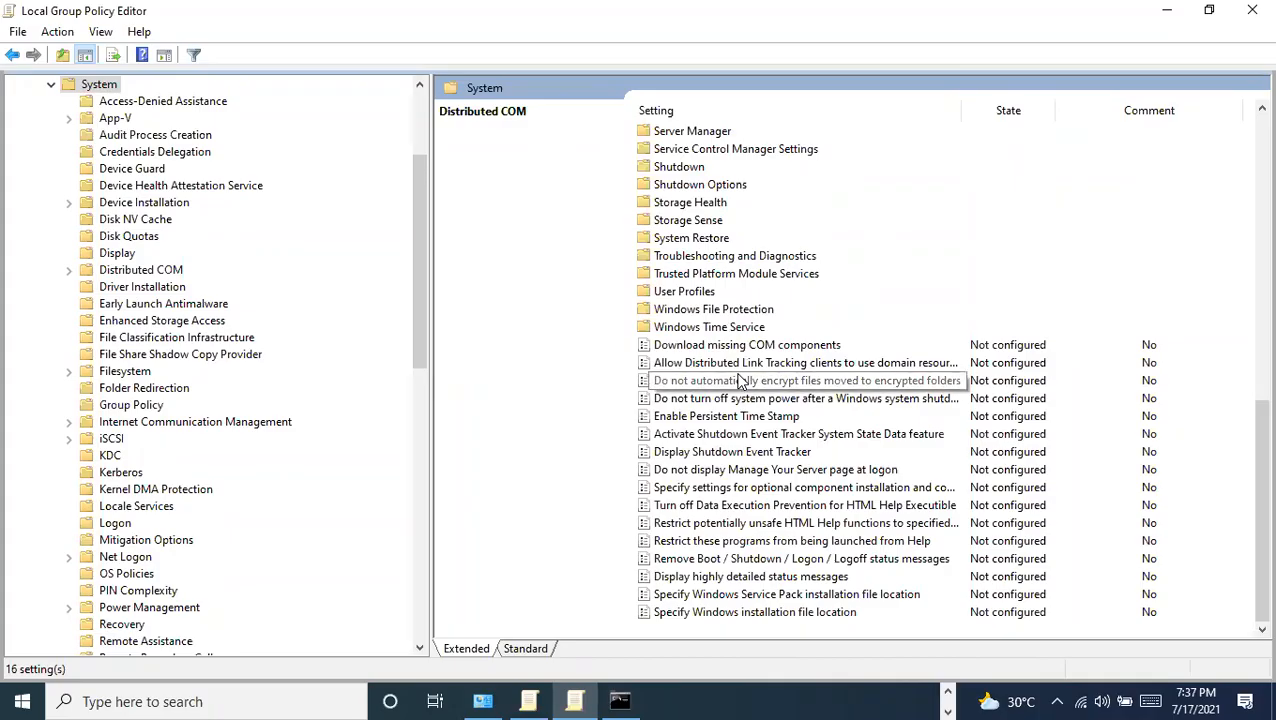
{"action": "left_click", "coordinate": [20, 700]}
{"action": "right_click", "coordinate": [20, 700]}
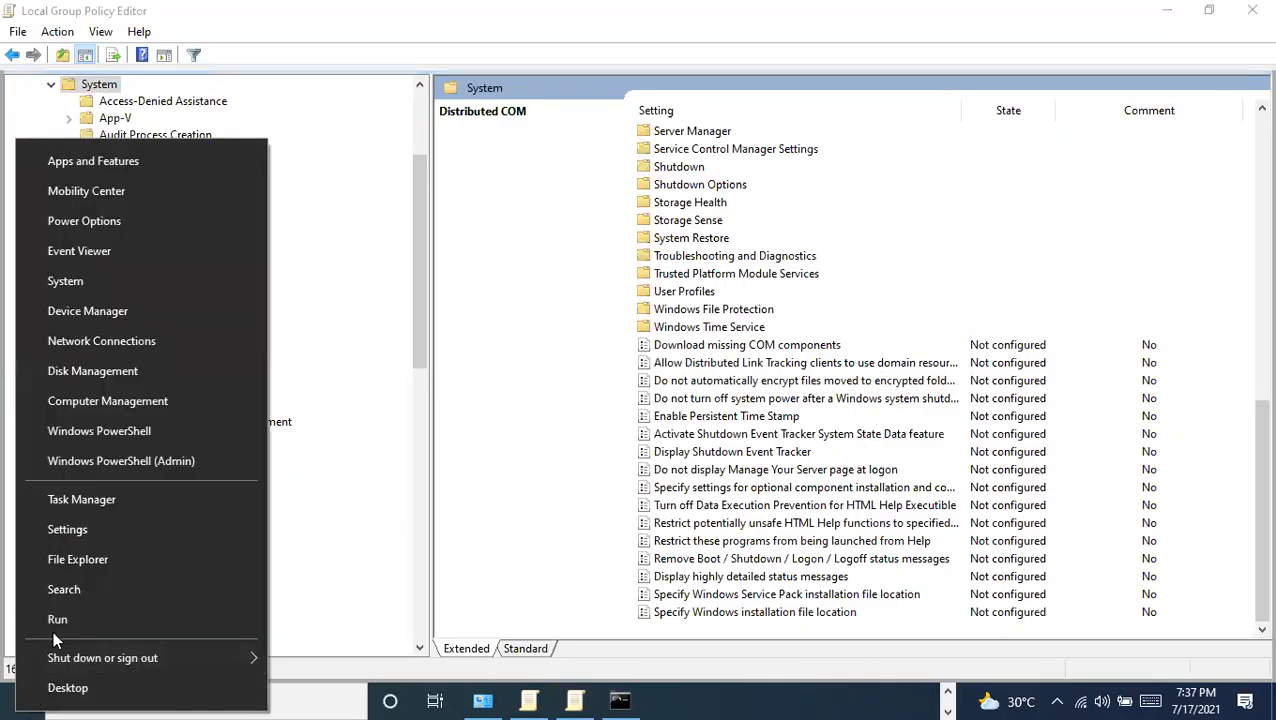
{"action": "left_click", "coordinate": [53, 617]}
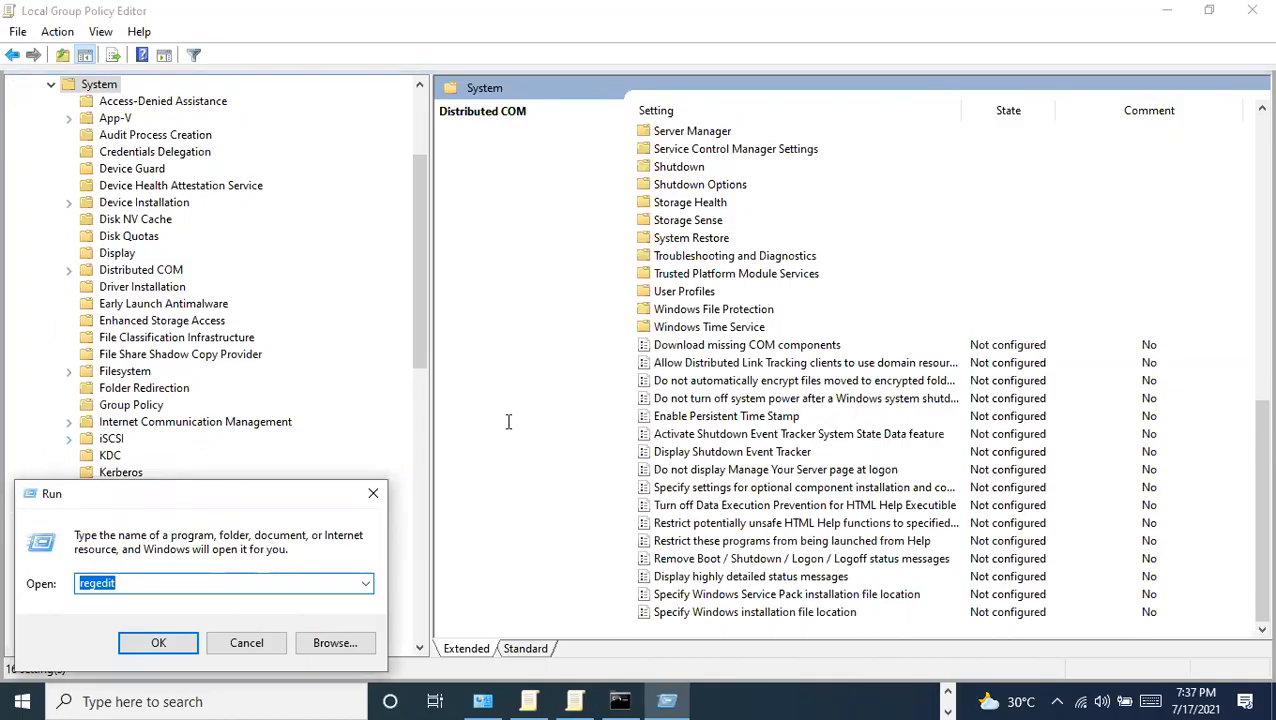
{"action": "left_click", "coordinate": [382, 497]}
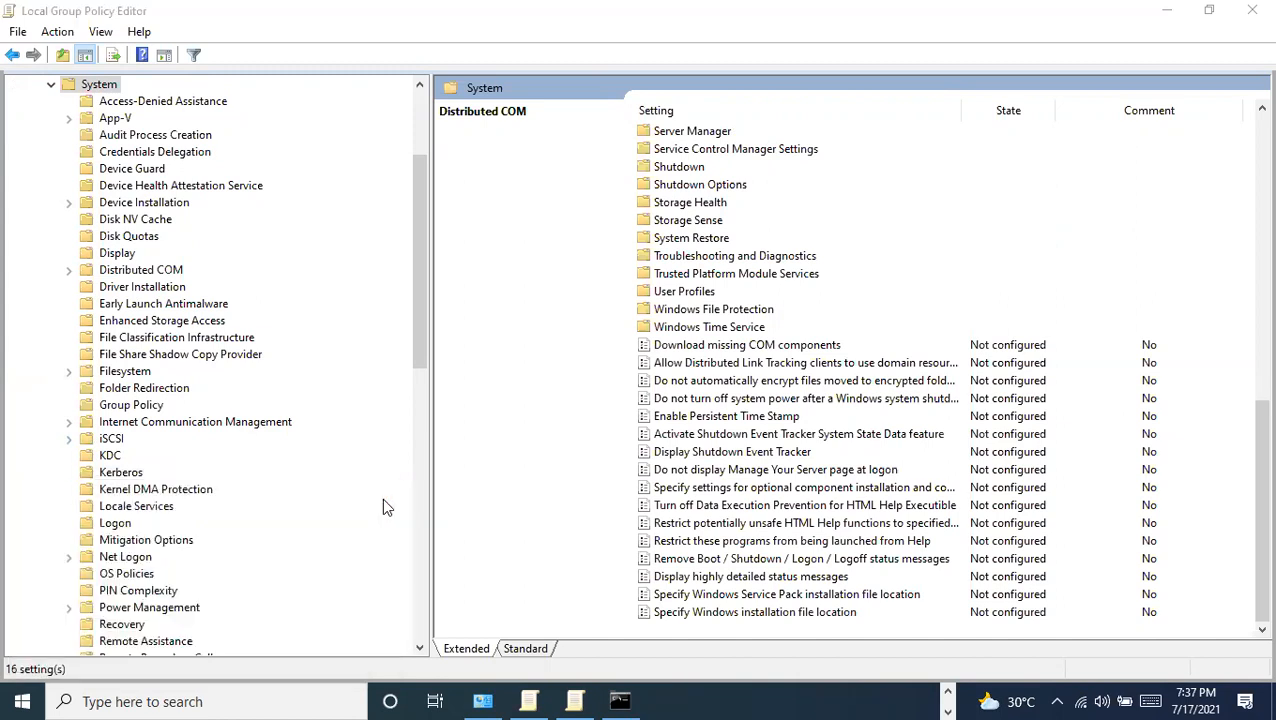